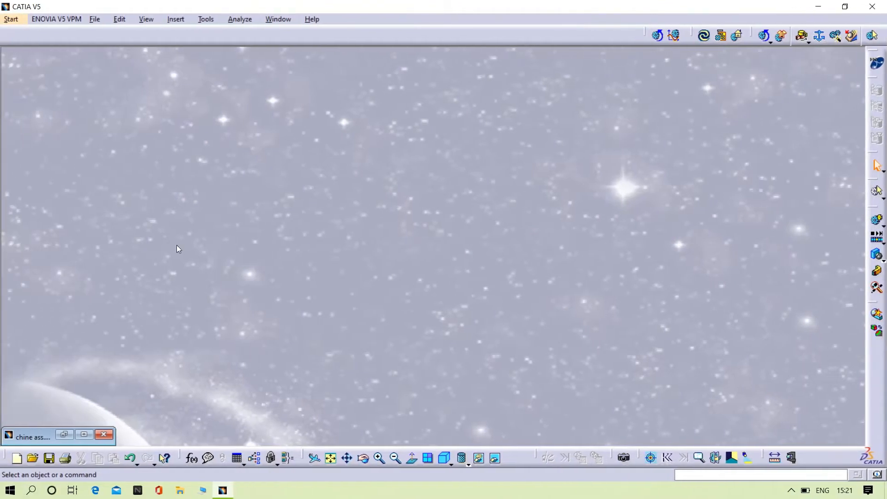
Step: Create a new part with the default name in the Part Design workbench and maximize its window
click(11, 19)
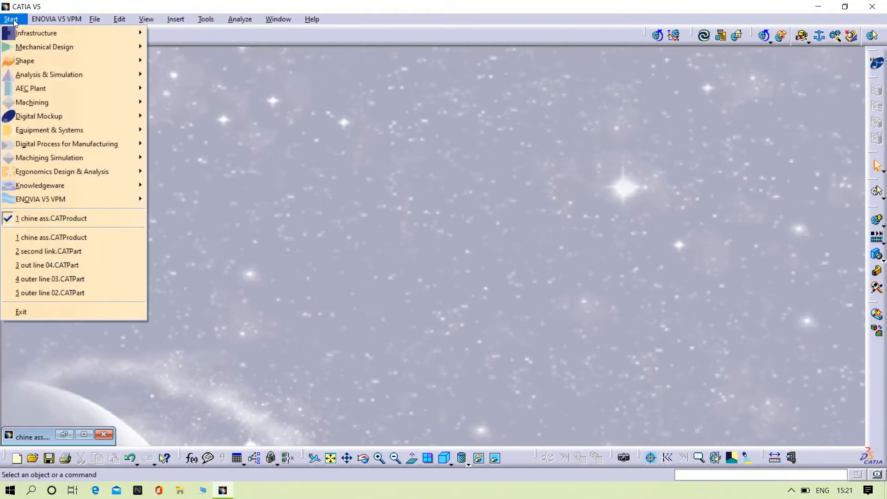
mouse_move(29, 44)
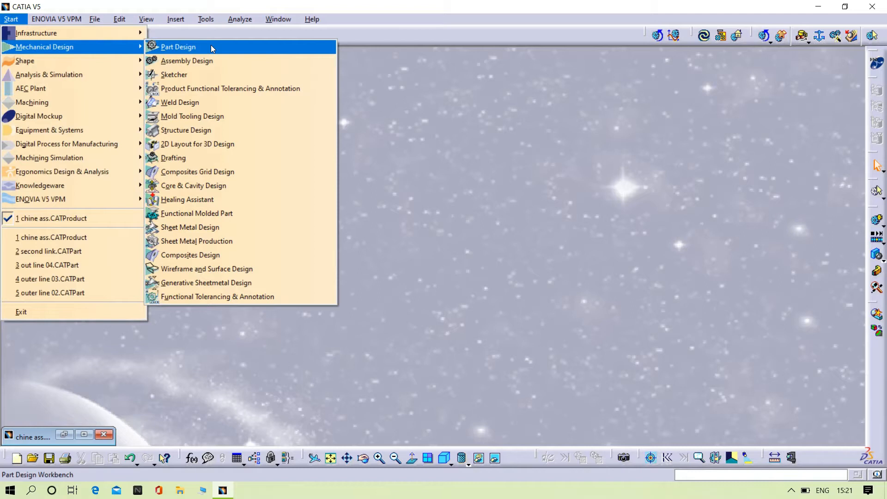
click(210, 45)
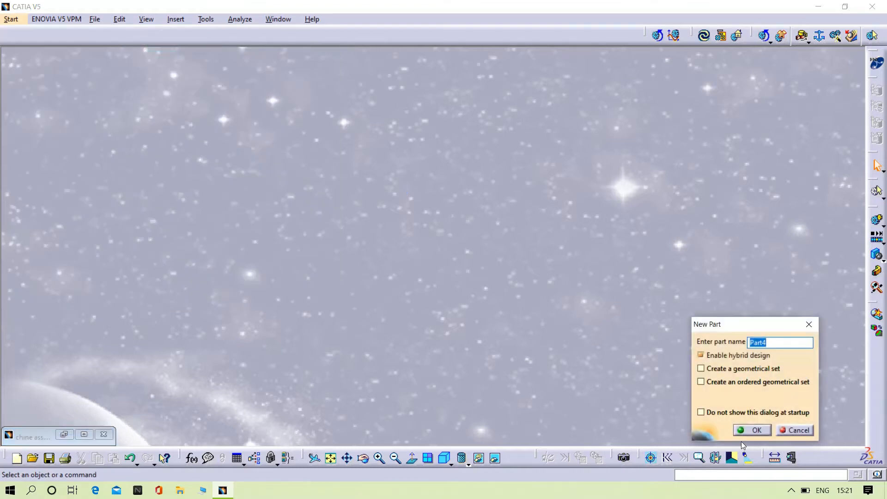
click(752, 431)
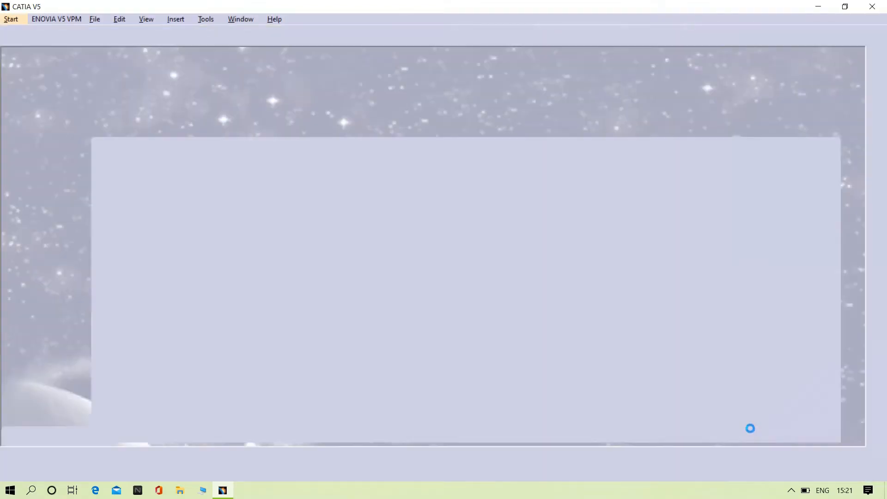
click(806, 149)
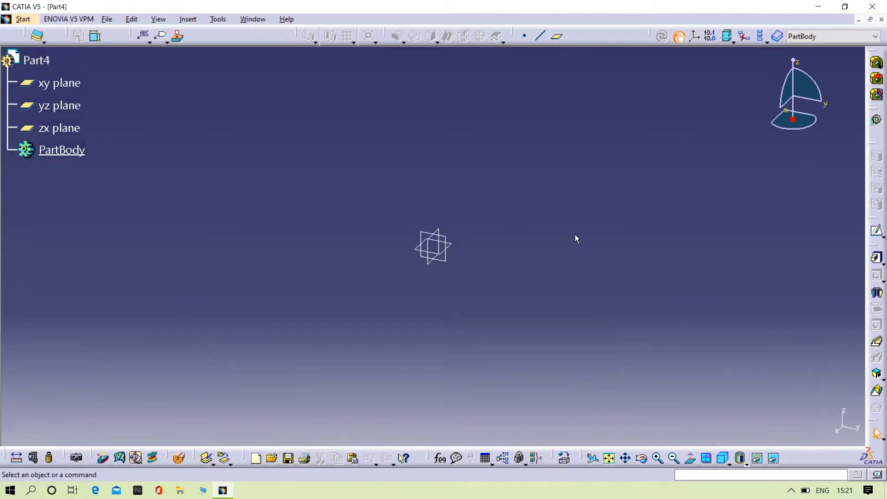
Step: On the yz plane, sketch a horizontal elongated hole centred on the H axis with a radius of about 20 mm
click(450, 262)
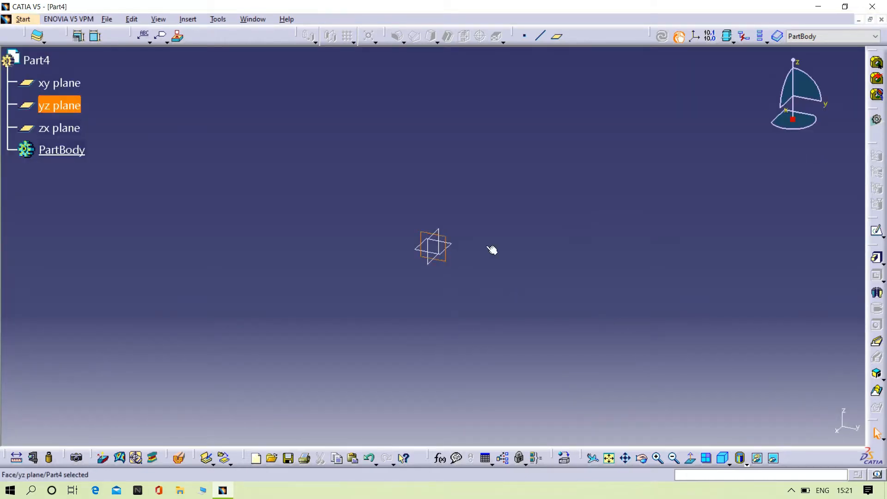
click(877, 231)
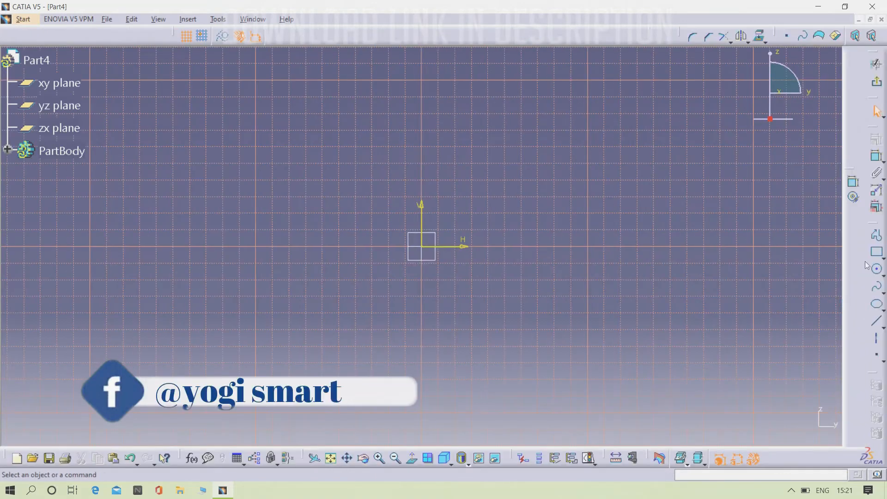
click(883, 257)
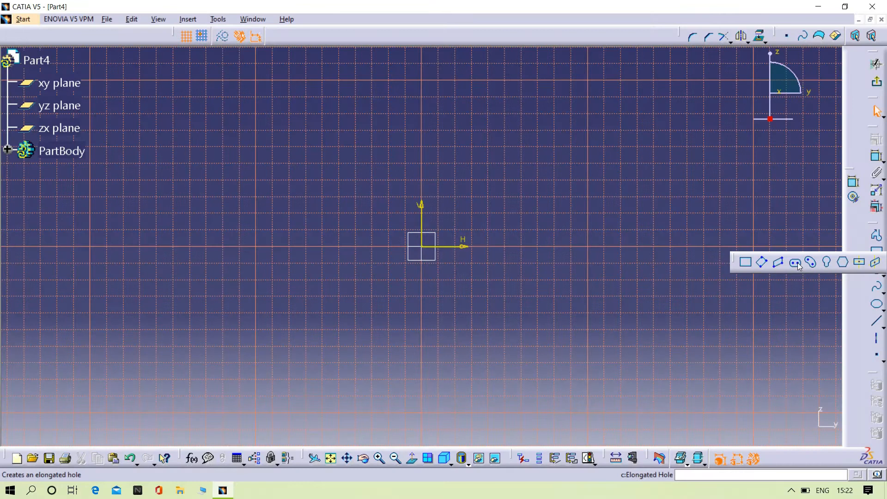
click(795, 263)
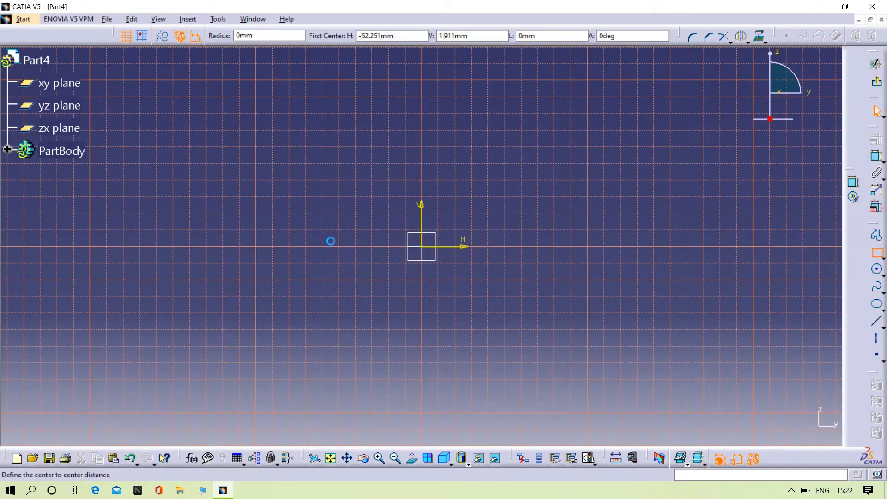
click(297, 247)
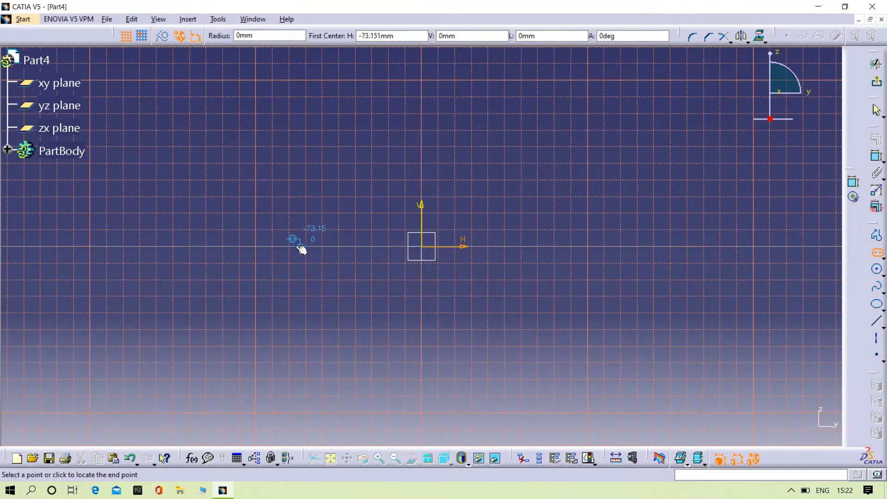
click(587, 245)
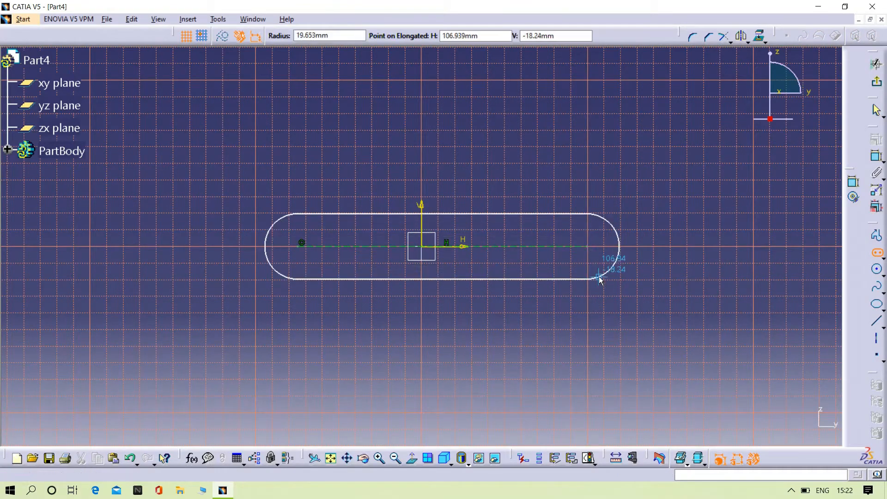
click(599, 277)
click(594, 336)
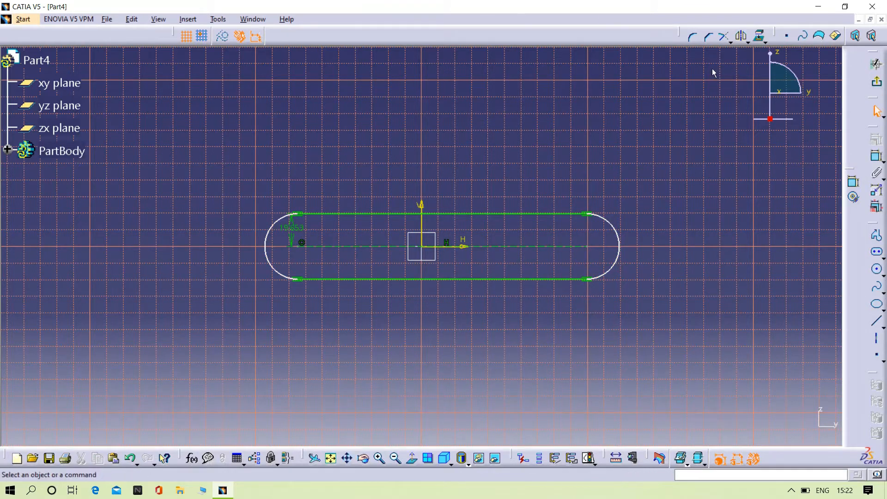
Step: Delete the automatically created half-width dimension at the elongated hole's left end
click(876, 156)
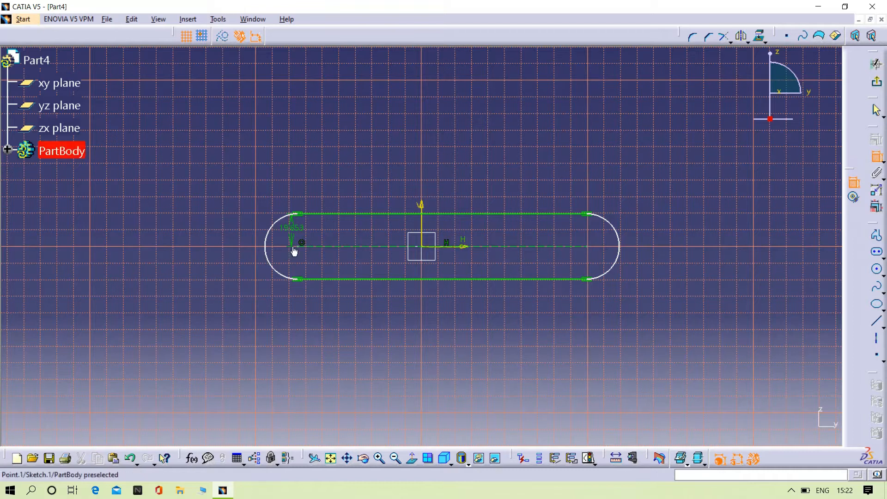
text(`)
key(Escape)
double_click(291, 226)
key(Delete)
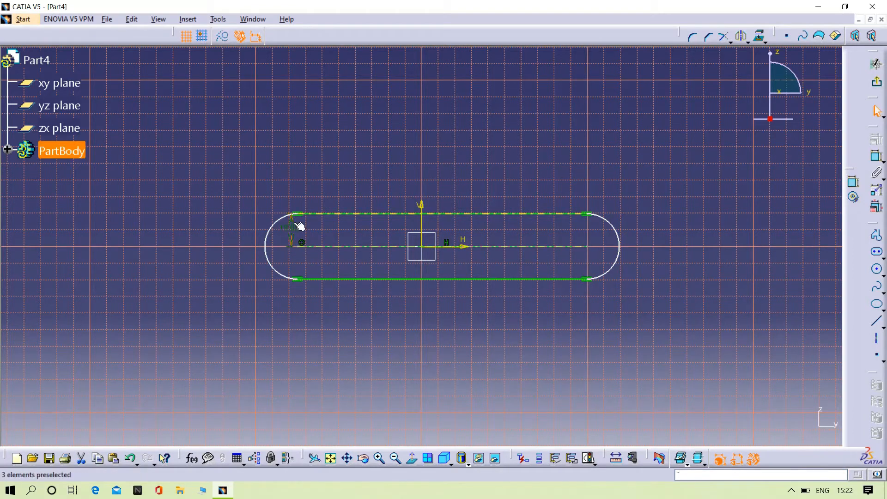
Step: Dimension the left end arc of the elongated profile with a radius of 25 mm
click(875, 158)
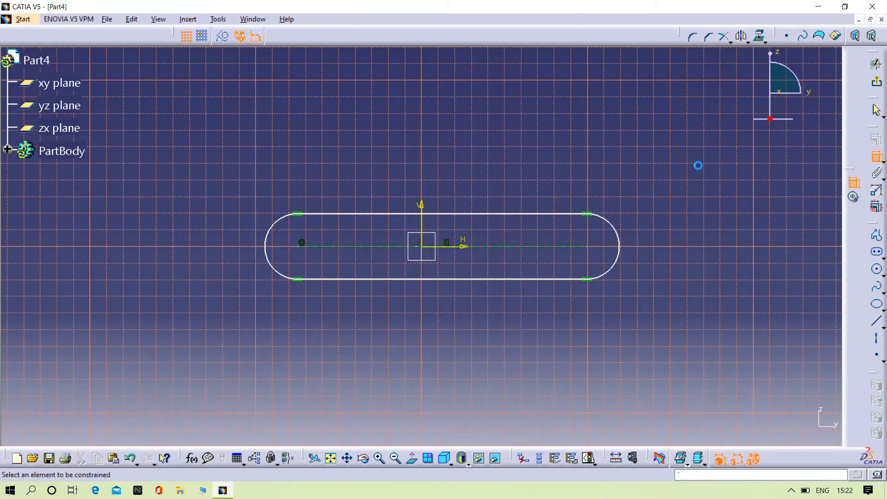
click(270, 232)
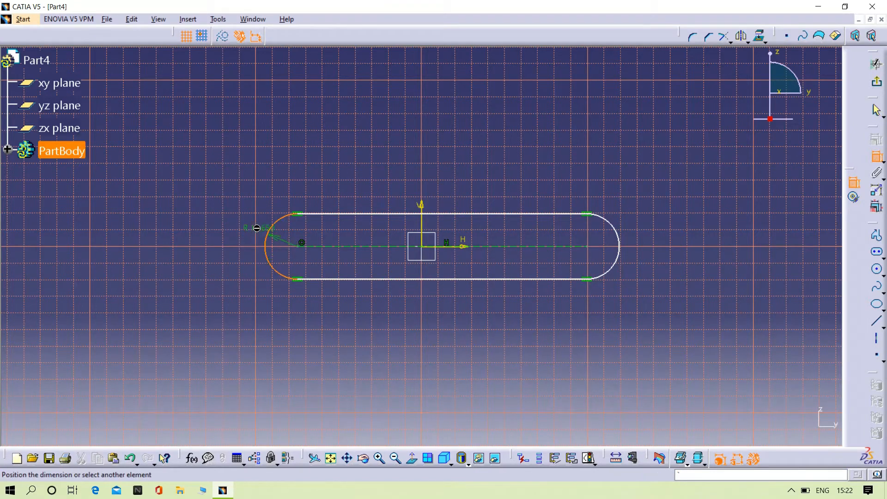
click(256, 226)
double_click(253, 225)
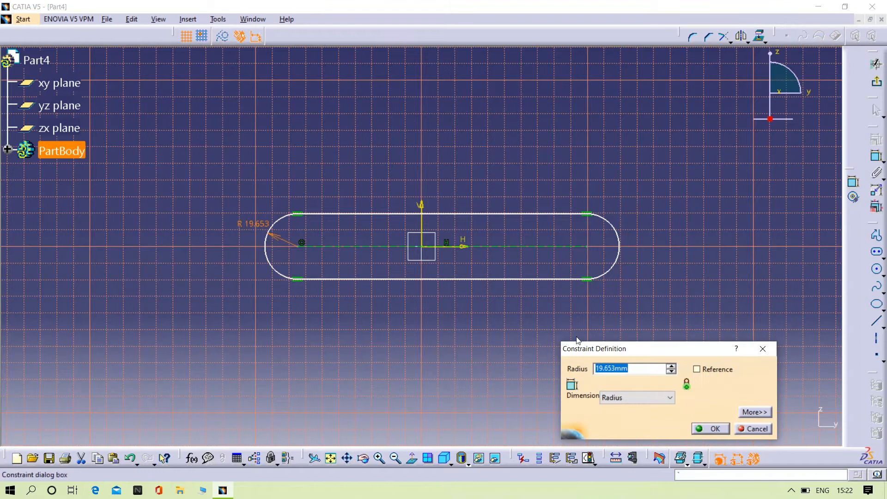
key(Return)
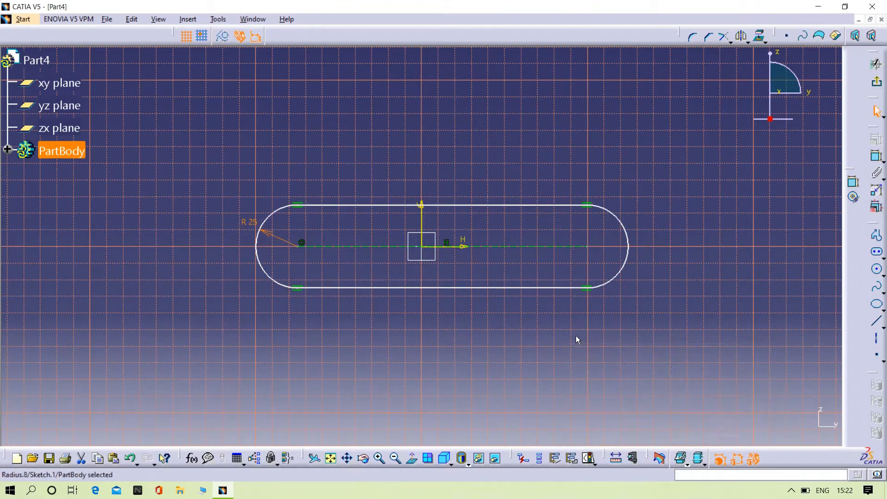
Step: Dimension the profile's right end arc and set its radius to 45 mm
click(853, 180)
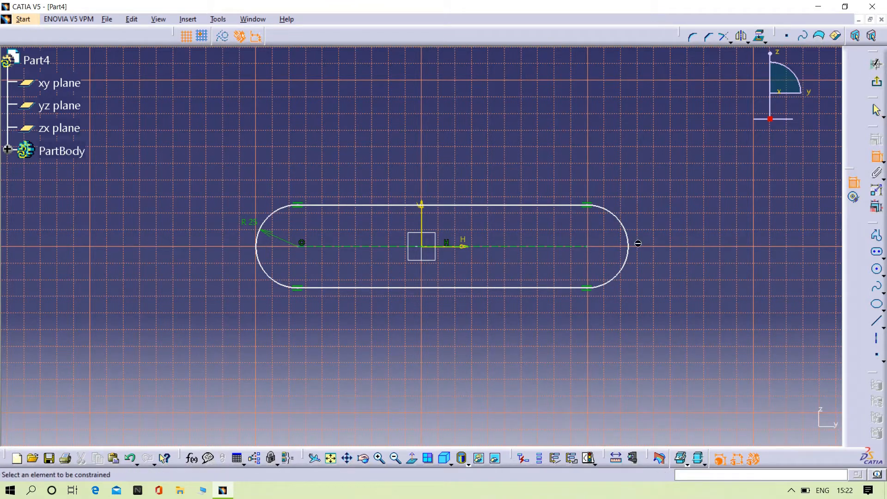
click(621, 231)
click(687, 145)
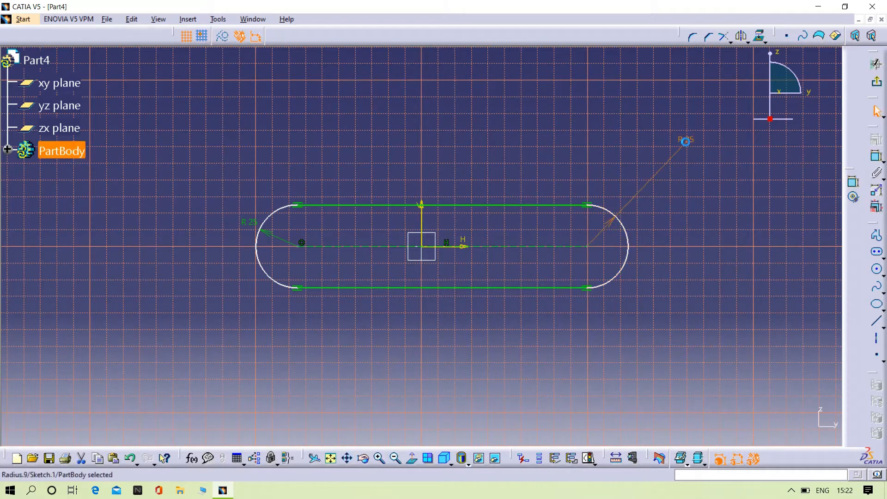
double_click(687, 141)
double_click(644, 367)
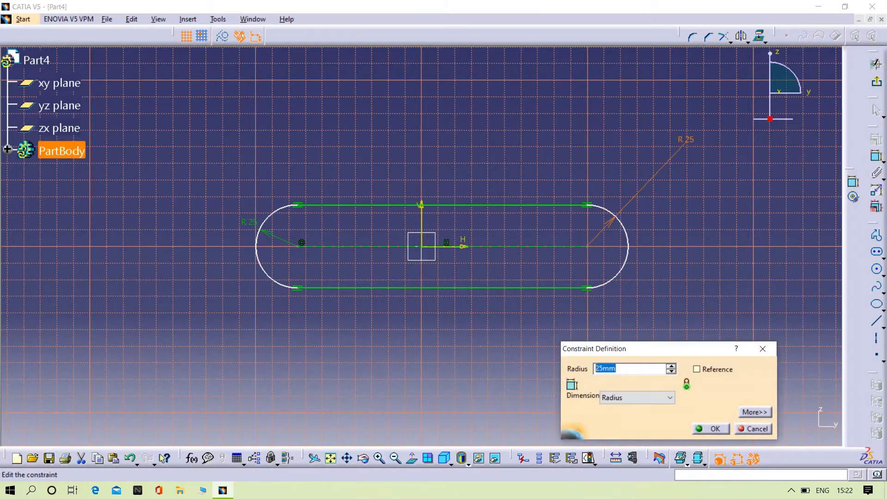
key(BackSpace)
text(1)
key(BackSpace)
text(45)
key(Return)
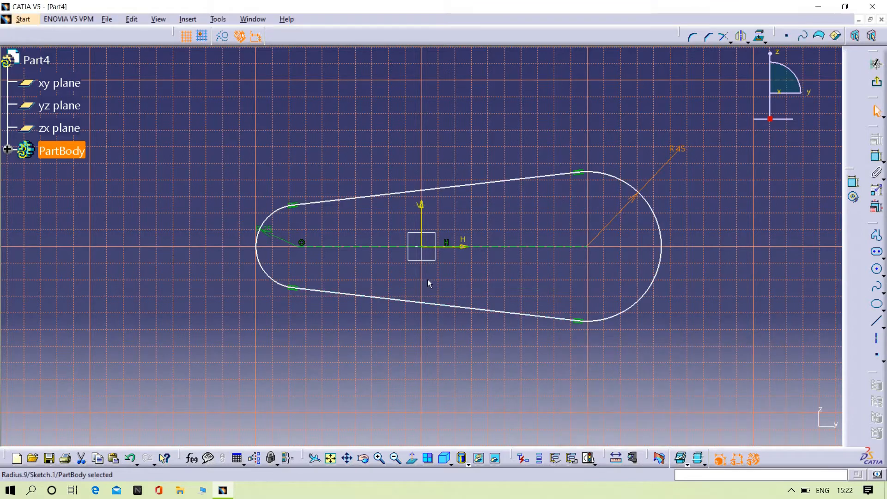
click(525, 298)
mouse_move(513, 291)
middle_down()
mouse_move(482, 291)
mouse_move(504, 293)
middle_up()
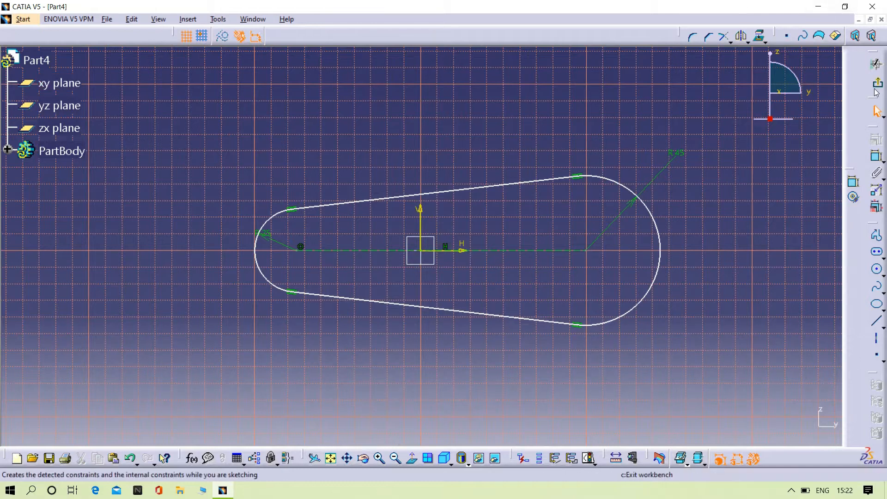
Step: Exit the sketch and switch the part to the Generative Shape Design workbench
click(877, 91)
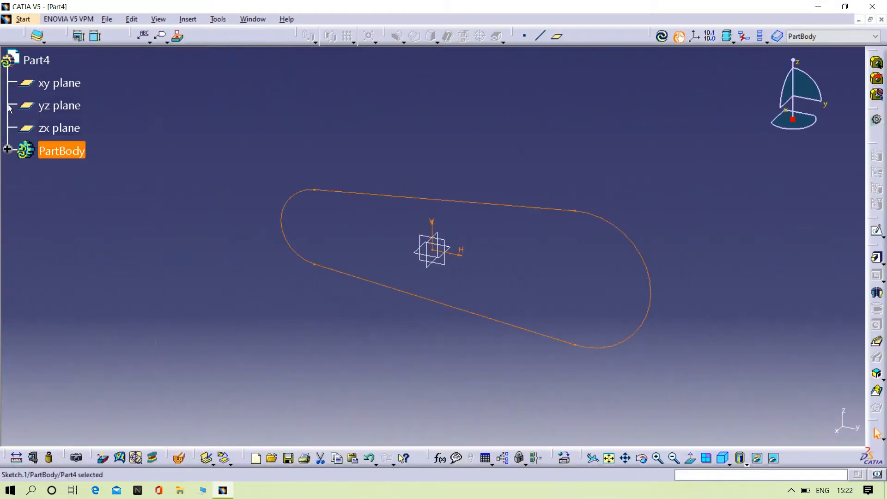
click(21, 19)
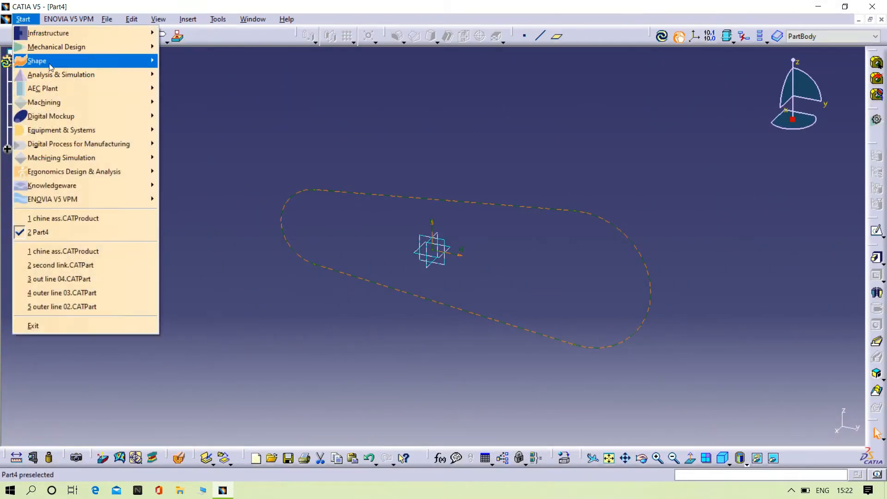
mouse_move(51, 67)
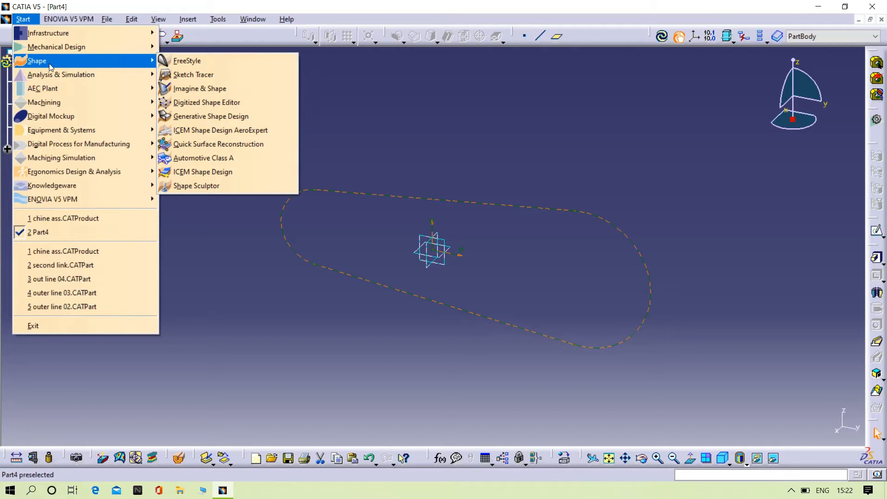
click(238, 125)
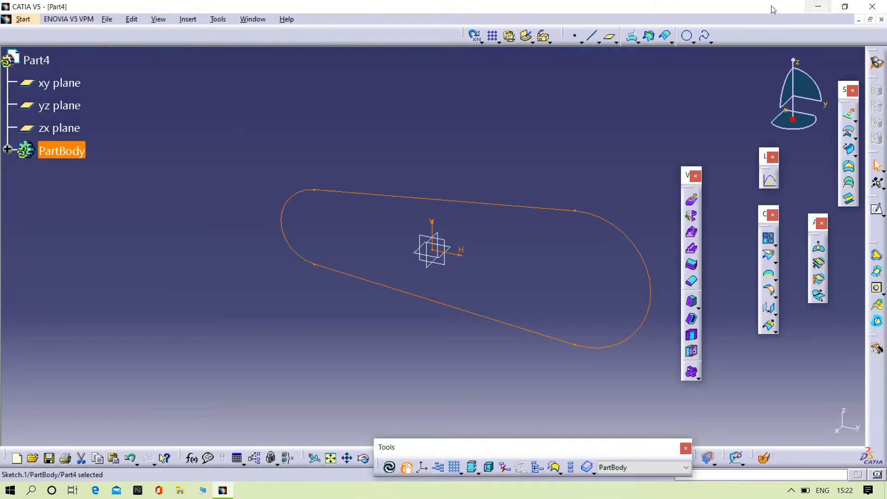
Step: Create a parallel curve of Sketch.1 offset 5 mm outward, with the default plane support, Euclidean mode and reversed direction
click(666, 40)
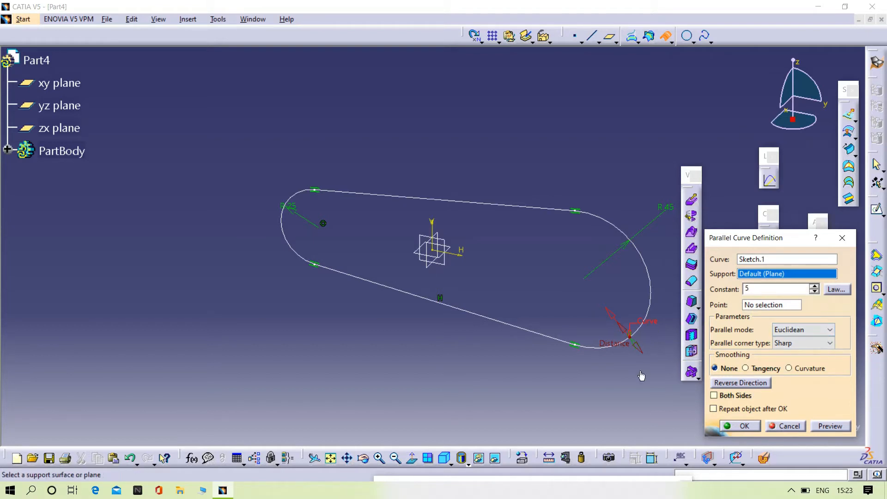
click(730, 385)
click(834, 429)
click(740, 427)
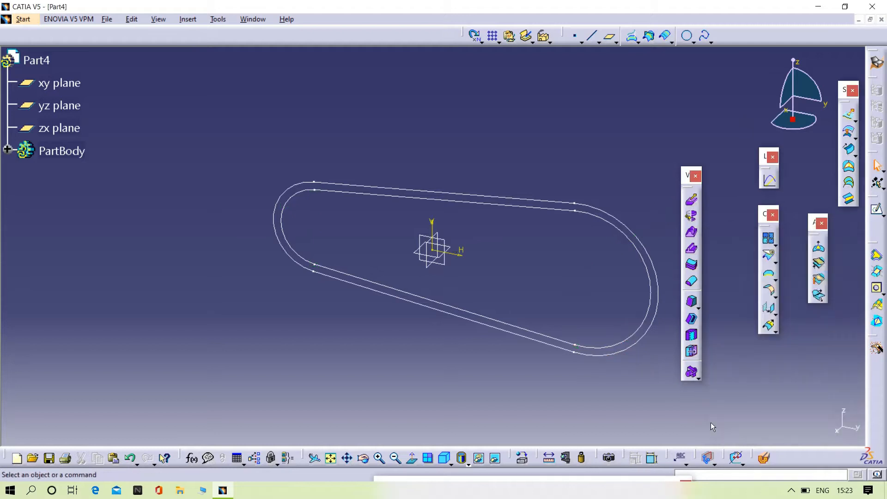
middle_drag(498, 371, 478, 316)
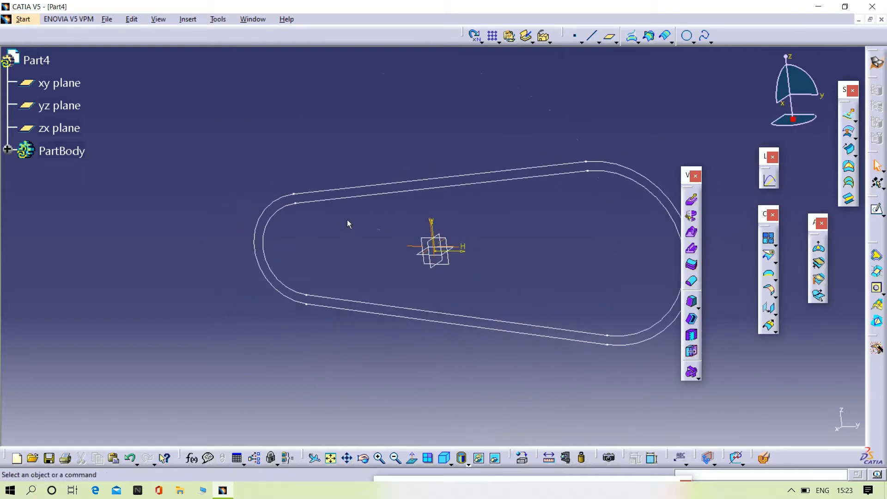
middle_drag(347, 224, 350, 231)
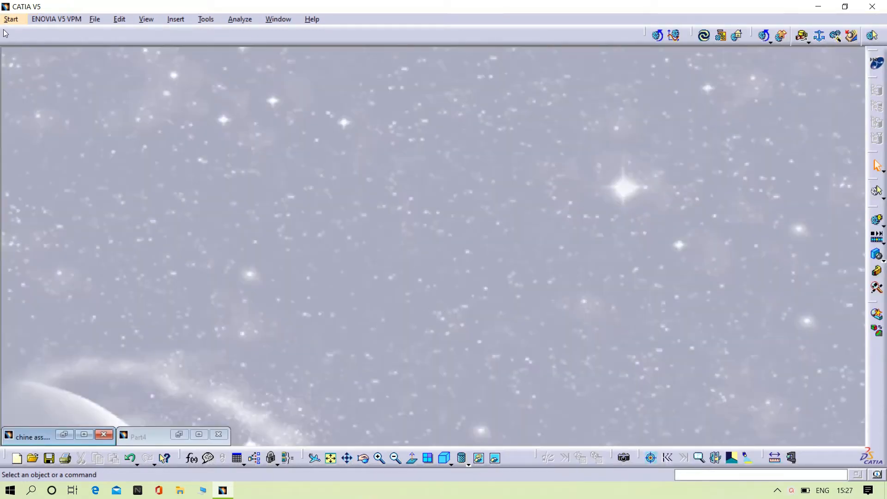
Step: Start another new Part Design part with the default name and maximize its window
click(10, 19)
mouse_move(35, 46)
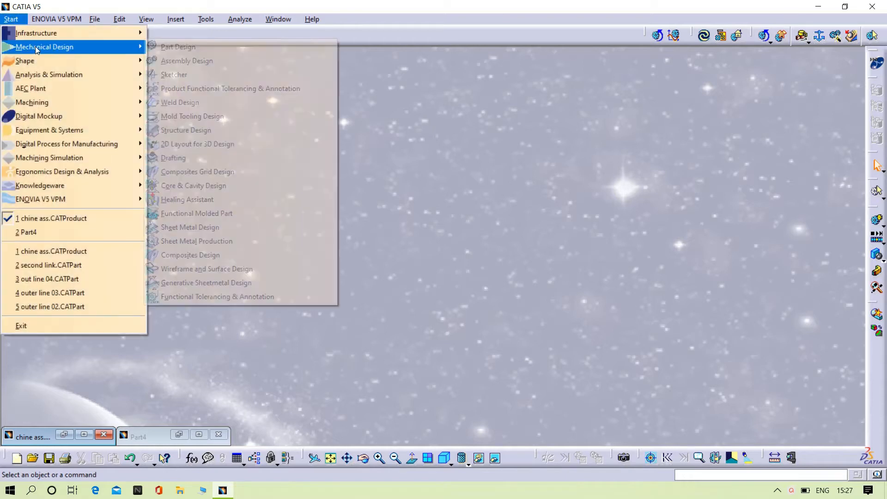
click(157, 45)
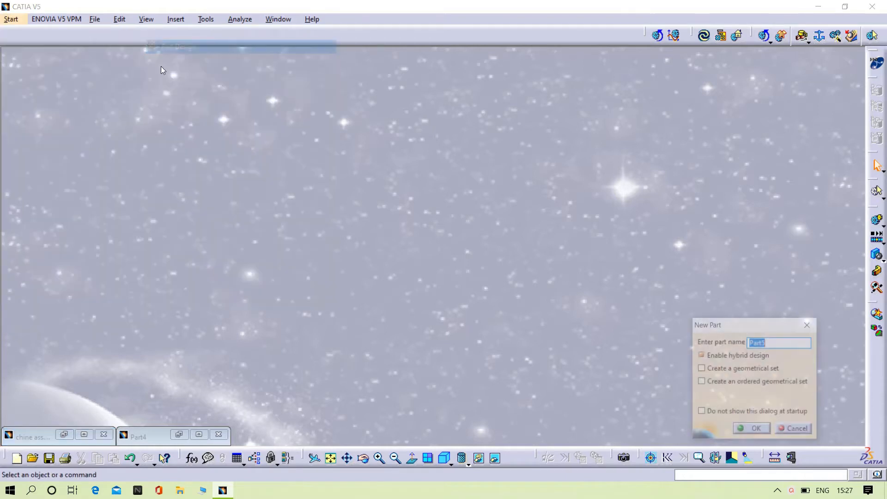
click(755, 430)
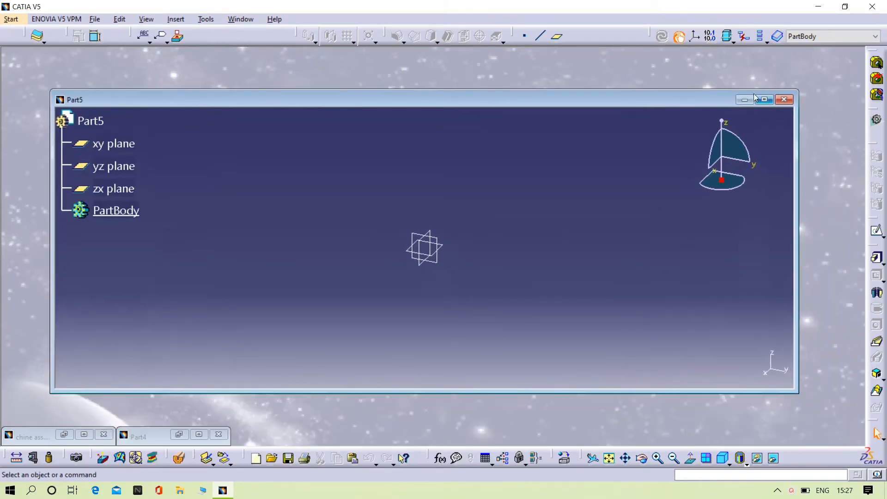
click(765, 100)
middle_click(523, 272)
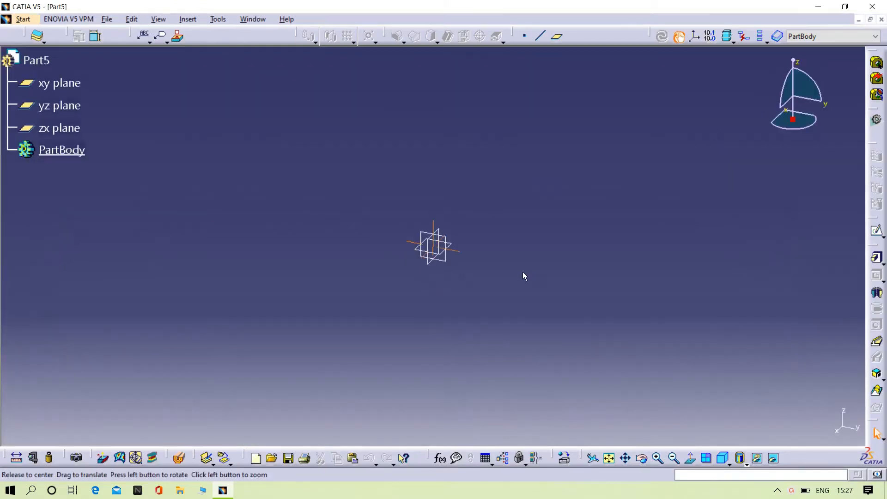
Step: Start a sketch on the yz plane and draw a circle about 27 mm in diameter centred on the origin
click(443, 259)
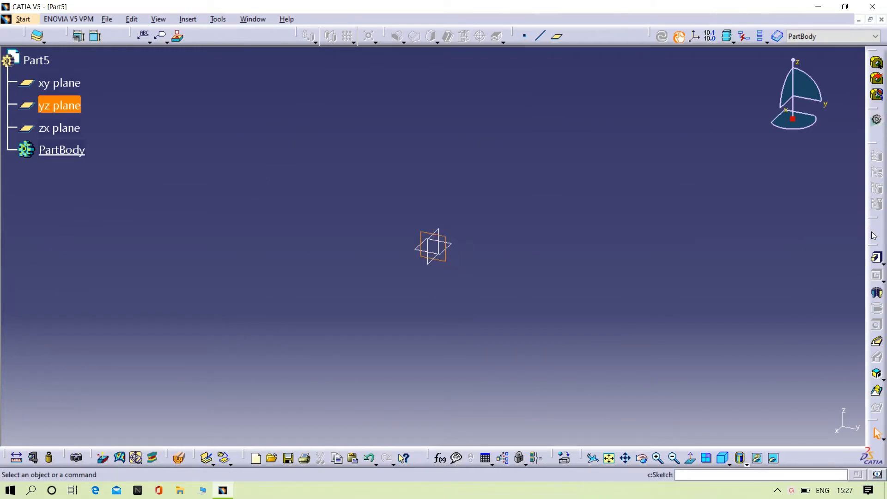
click(877, 257)
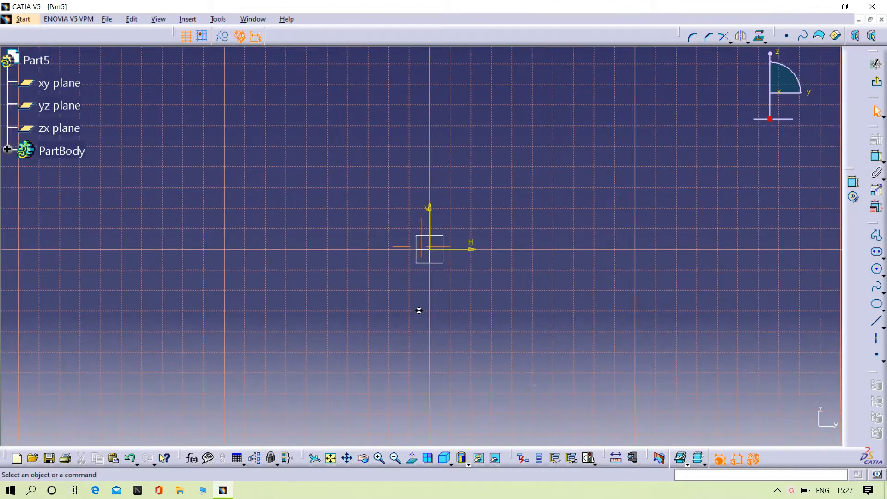
click(875, 271)
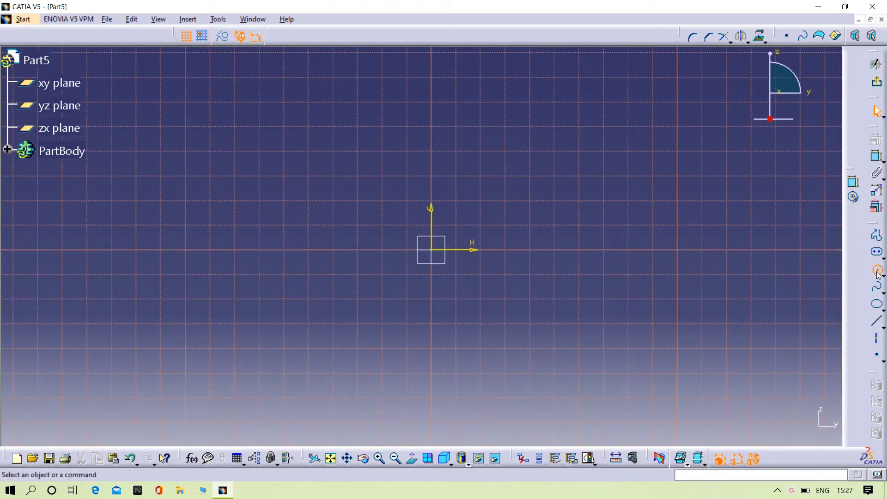
click(431, 250)
click(454, 273)
Step: Dimension the circle's diameter and set it to 5 mm
click(875, 161)
click(410, 322)
double_click(409, 322)
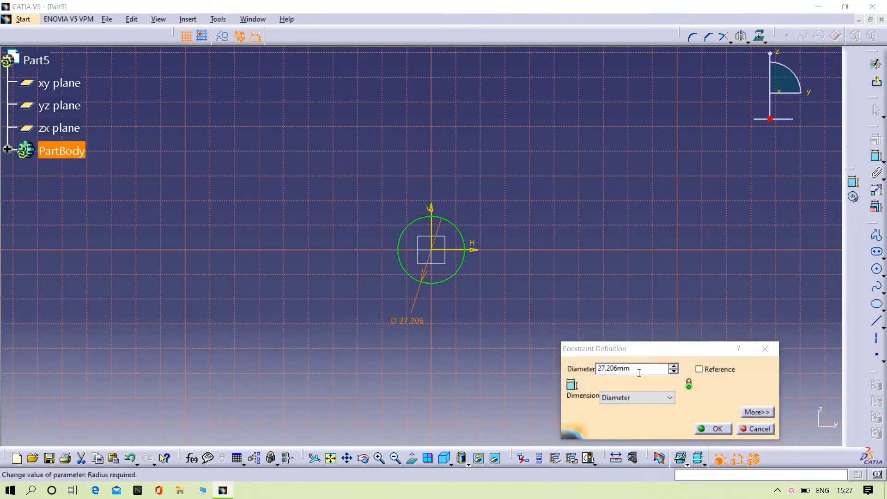
text(5)
key(Return)
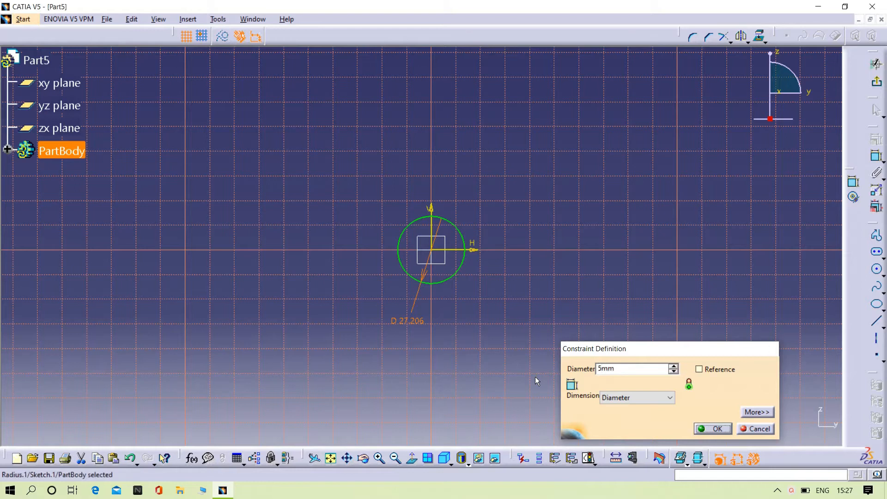
Step: Draw a larger concentric circle around the origin and dimension its diameter to 10 mm
middle_drag(446, 344, 443, 273)
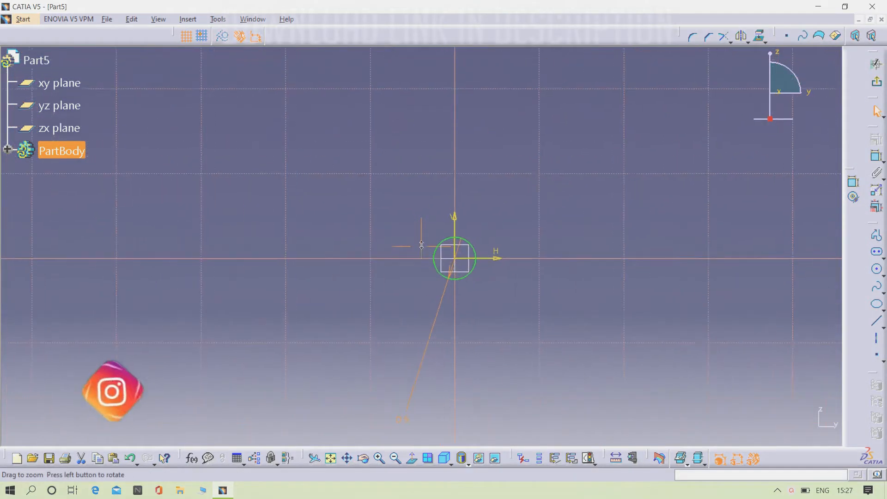
click(879, 269)
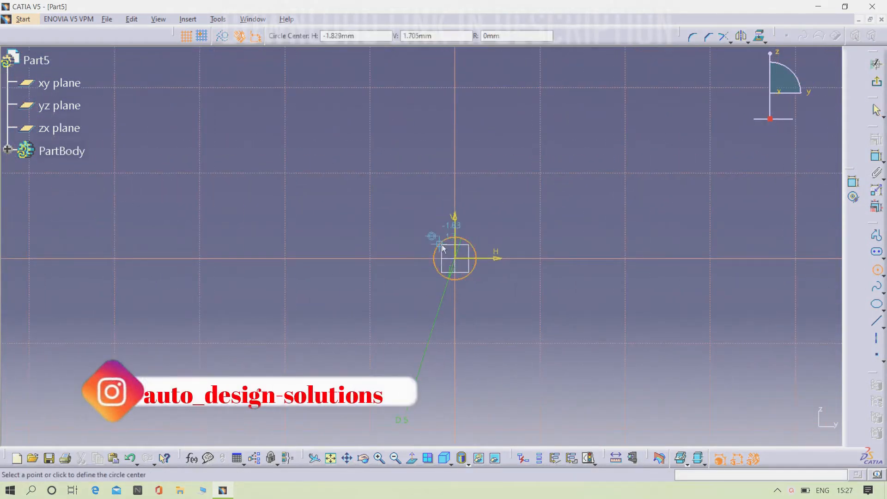
click(461, 261)
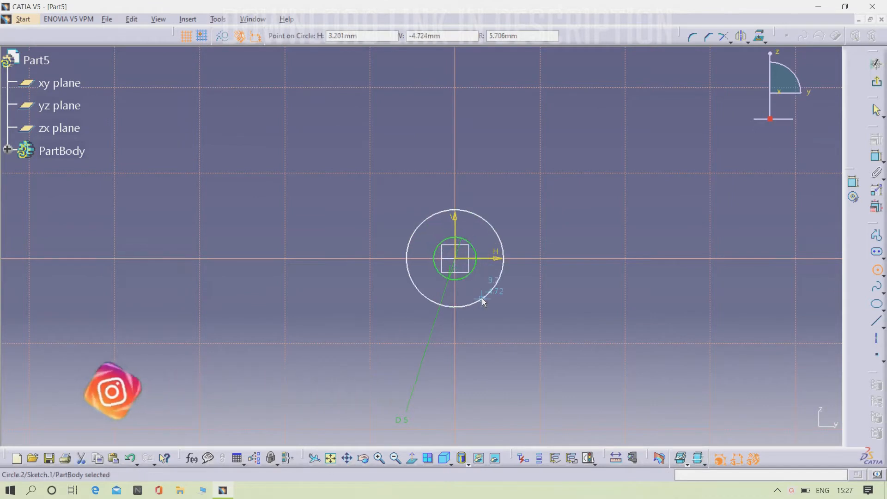
click(481, 298)
click(876, 160)
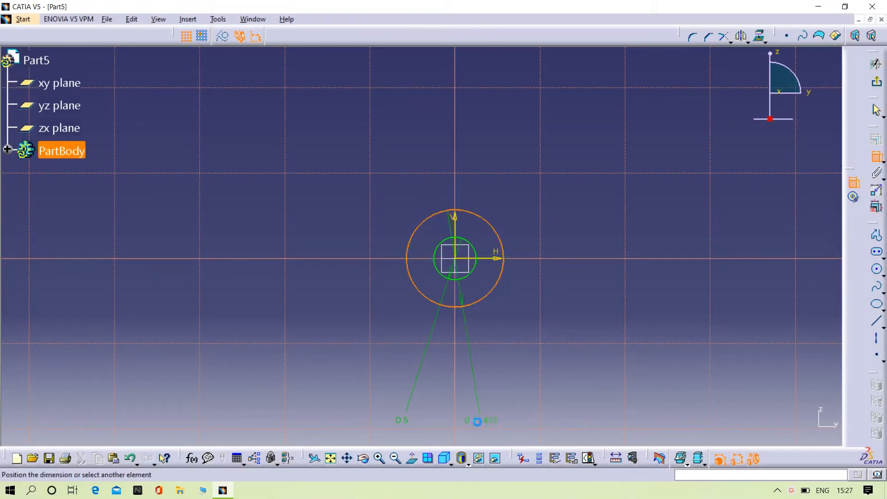
click(471, 394)
double_click(471, 394)
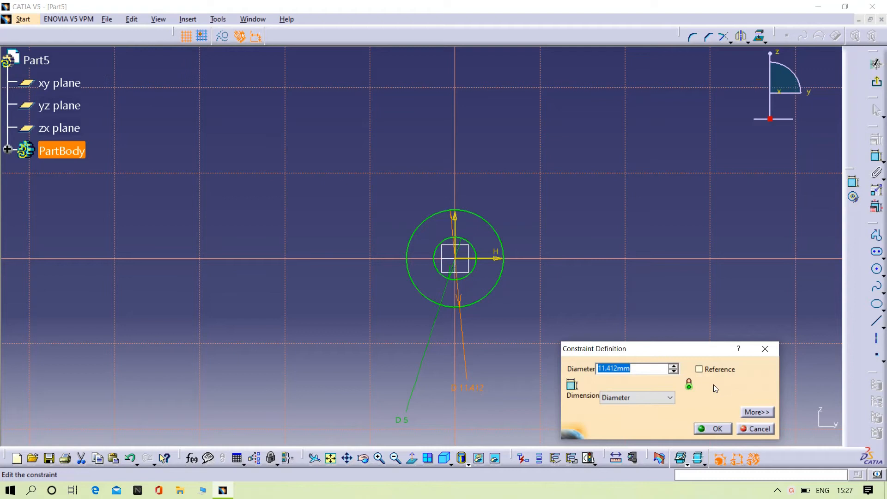
text(10)
key(Return)
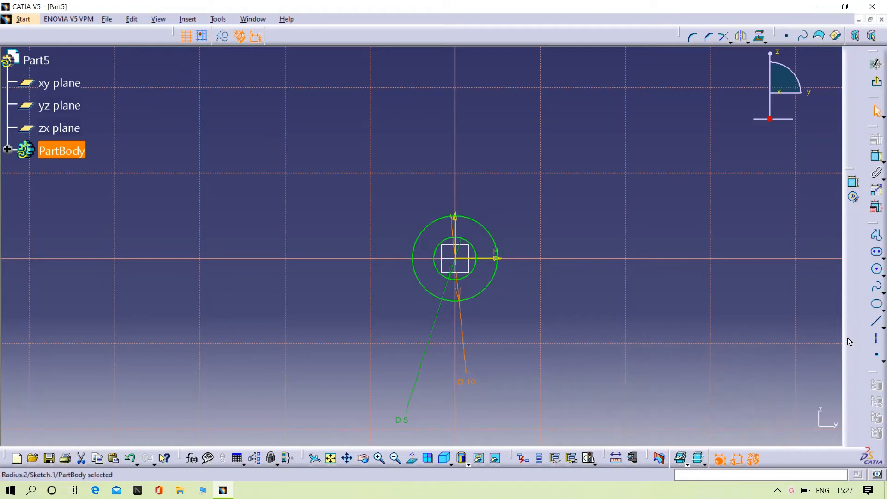
Step: Draw a vertical axis to the right of the circles and dimension it 12.5 mm from their centre
click(877, 339)
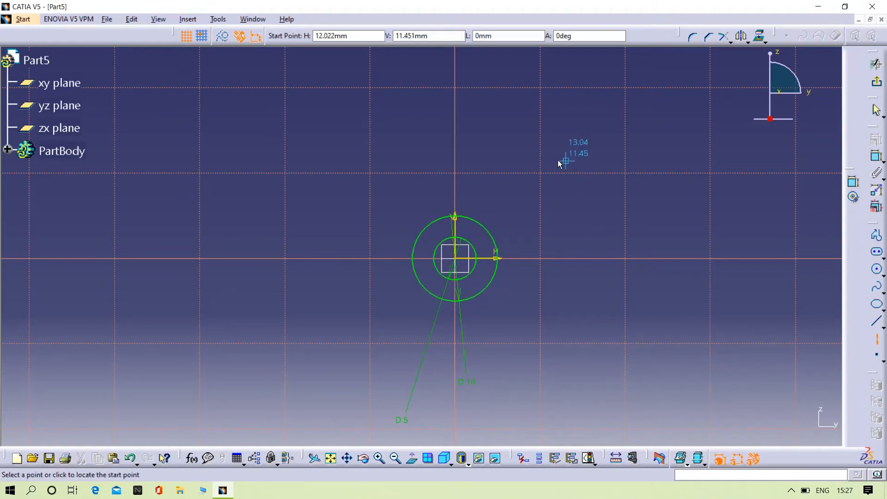
click(544, 137)
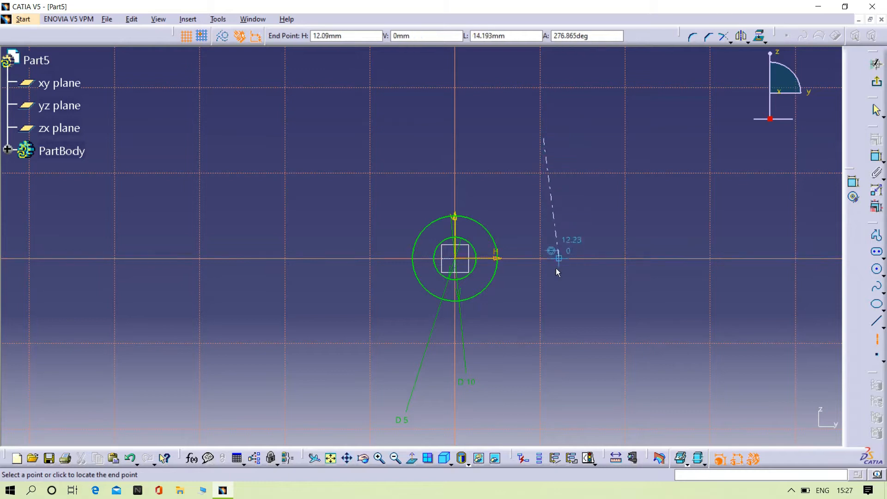
click(544, 297)
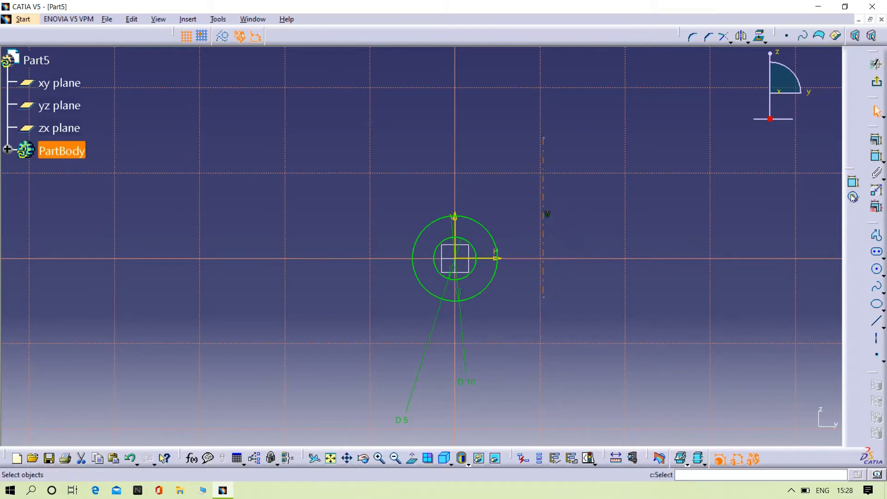
click(878, 160)
click(545, 212)
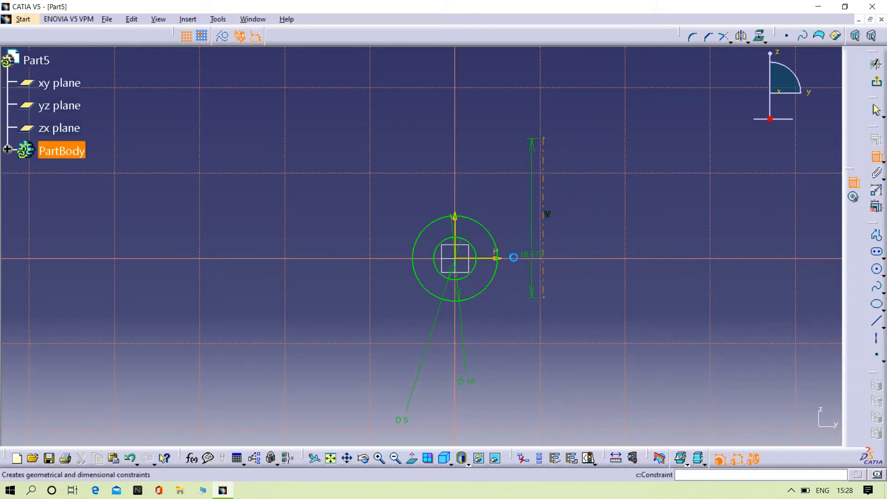
click(461, 252)
click(502, 301)
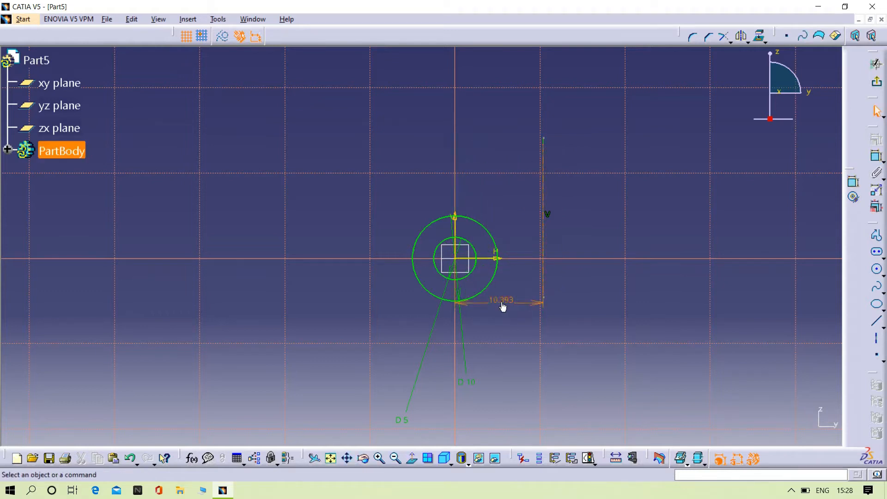
double_click(501, 302)
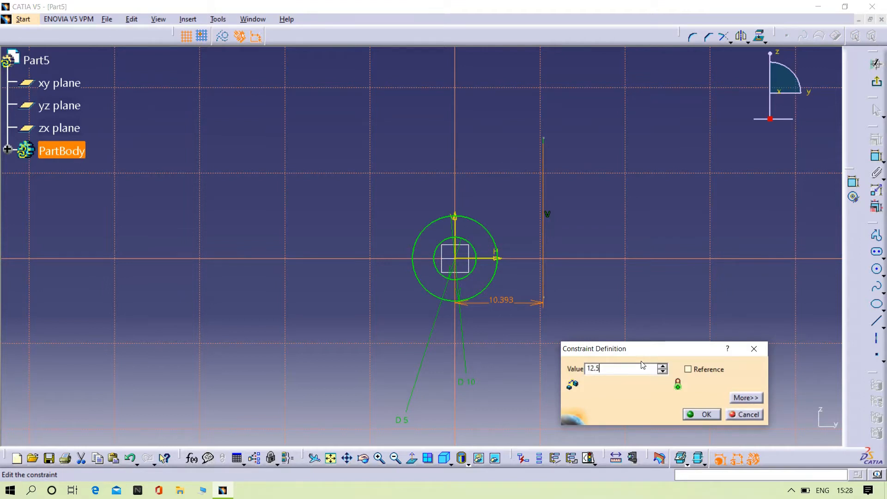
key(Return)
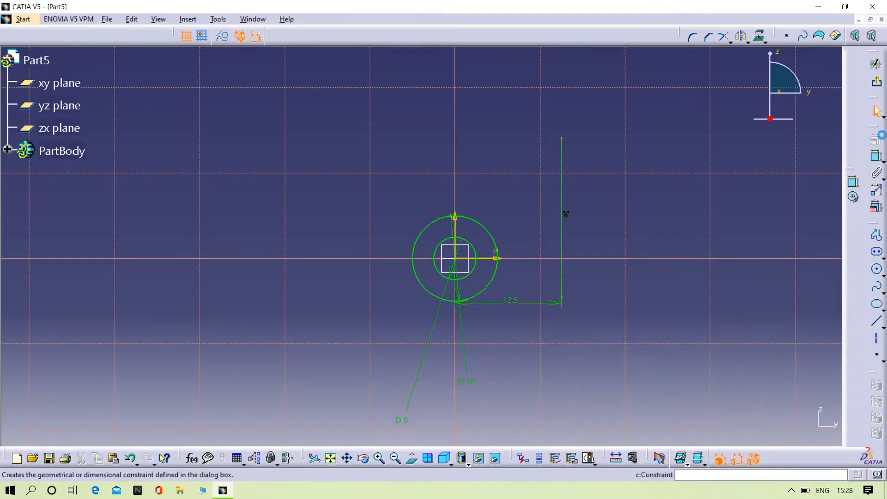
Step: Draw a circle centred where the vertical axis line crosses the horizontal axis and dimension its diameter to 5 mm
click(876, 268)
click(568, 259)
click(569, 277)
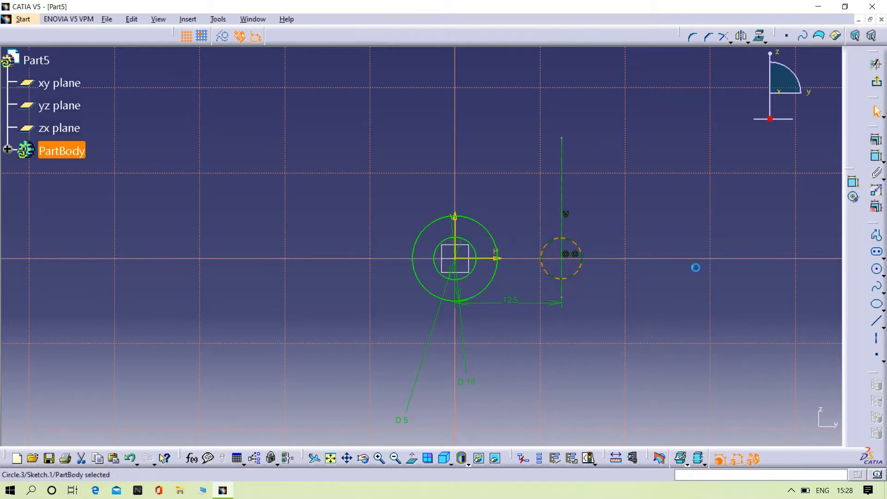
click(877, 191)
click(646, 308)
double_click(646, 309)
key(BackSpace)
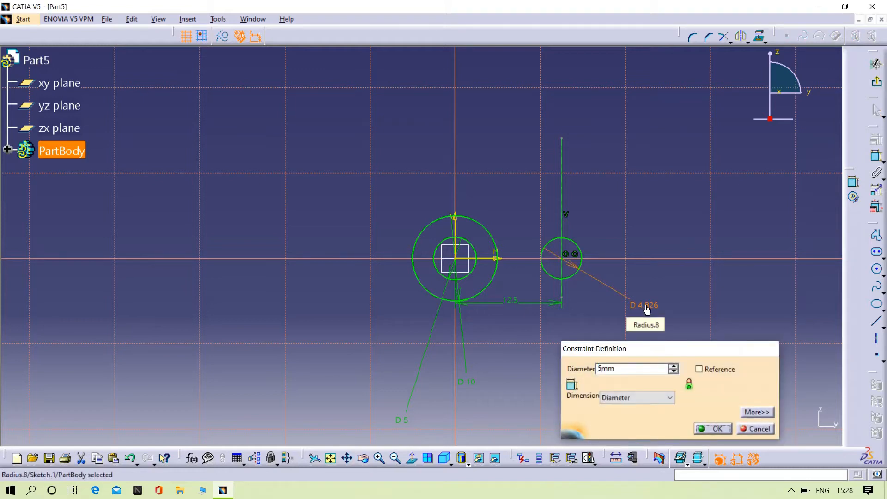
text(5mm)
key(Return)
Step: Draw a larger circle concentric with the right-hand 5 mm circle and dimension its diameter to 10 mm
click(876, 269)
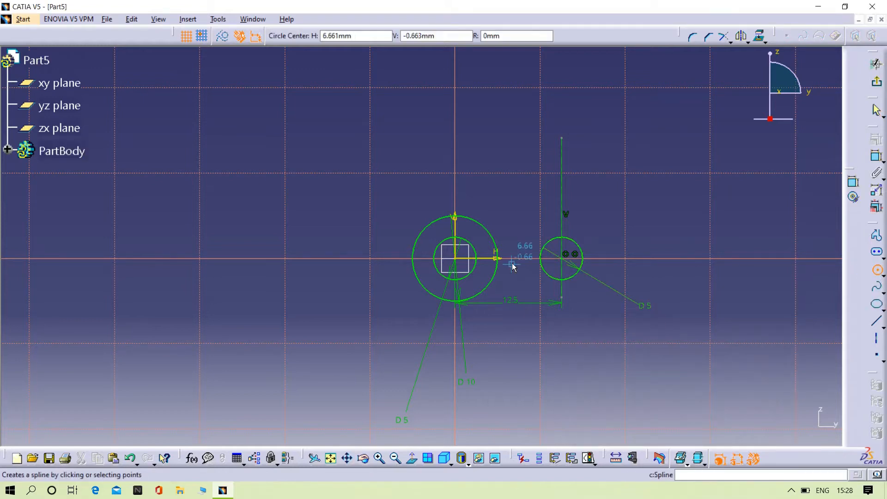
click(564, 263)
click(589, 288)
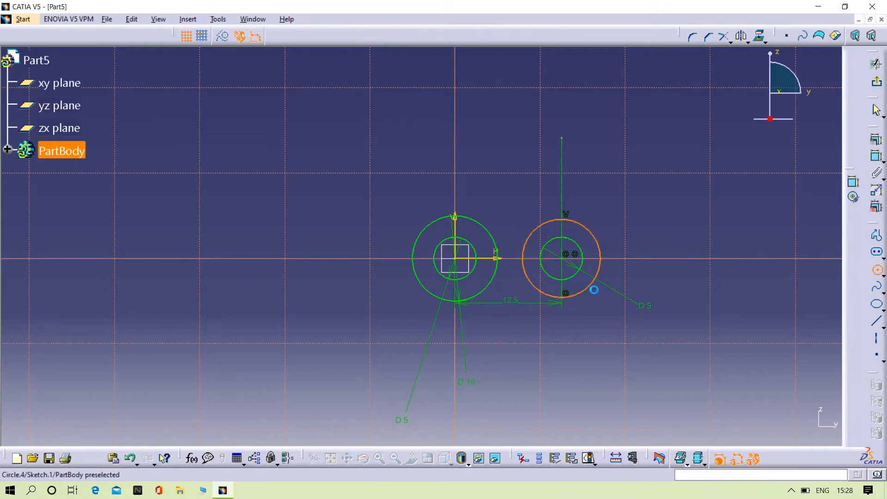
click(877, 174)
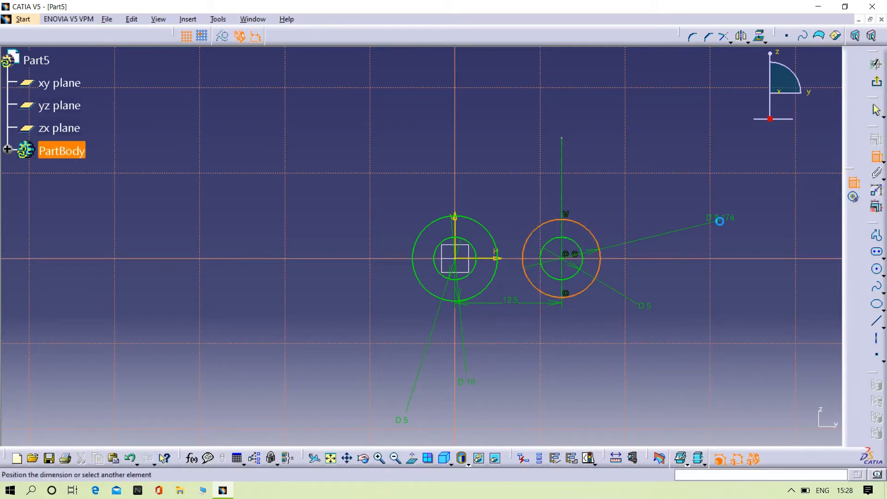
double_click(720, 221)
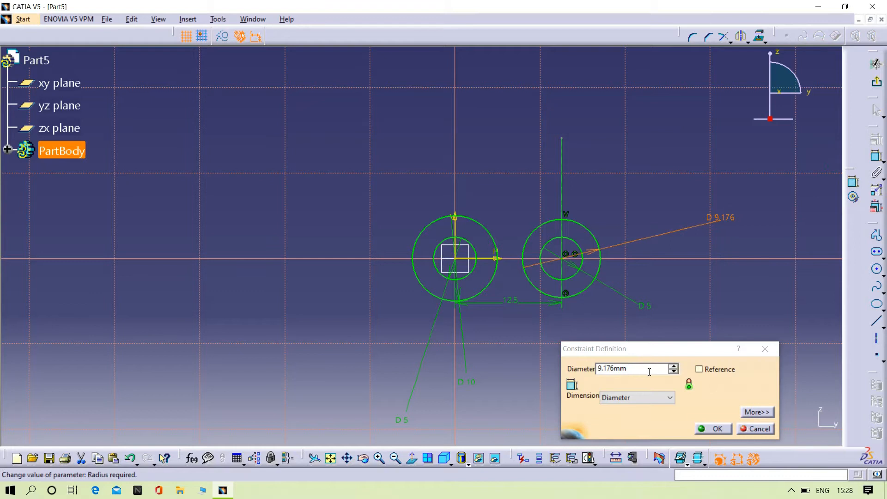
key(BackSpace)
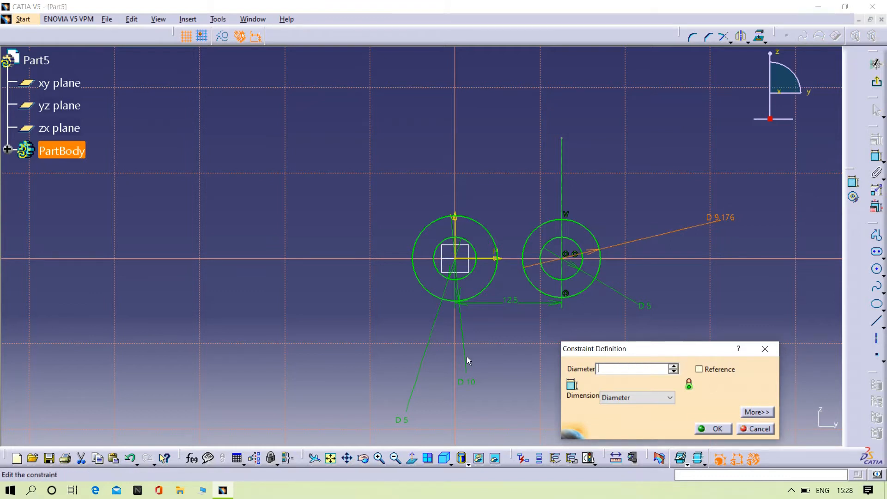
text(10)
key(Return)
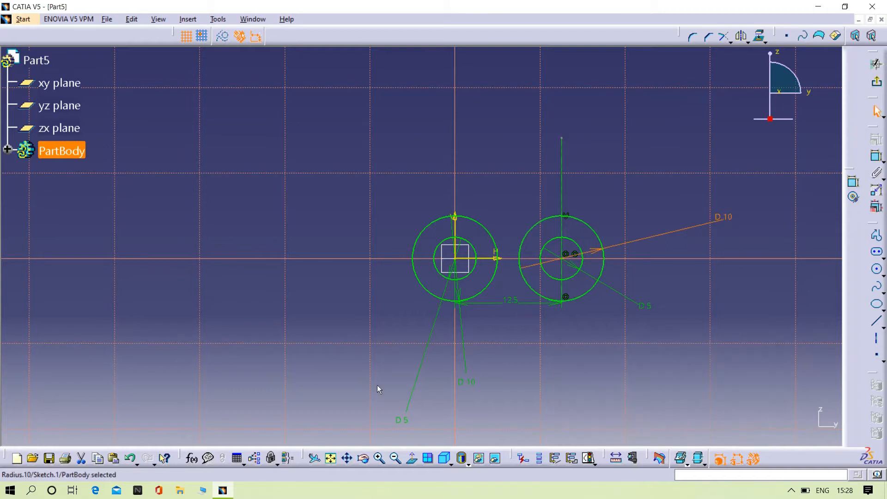
Step: Exit the sketch and pad the two pairs of concentric circles to a length of 8 mm
click(547, 372)
click(571, 366)
mouse_move(547, 373)
middle_down()
mouse_move(571, 366)
mouse_move(577, 347)
mouse_move(509, 365)
mouse_move(437, 367)
middle_up()
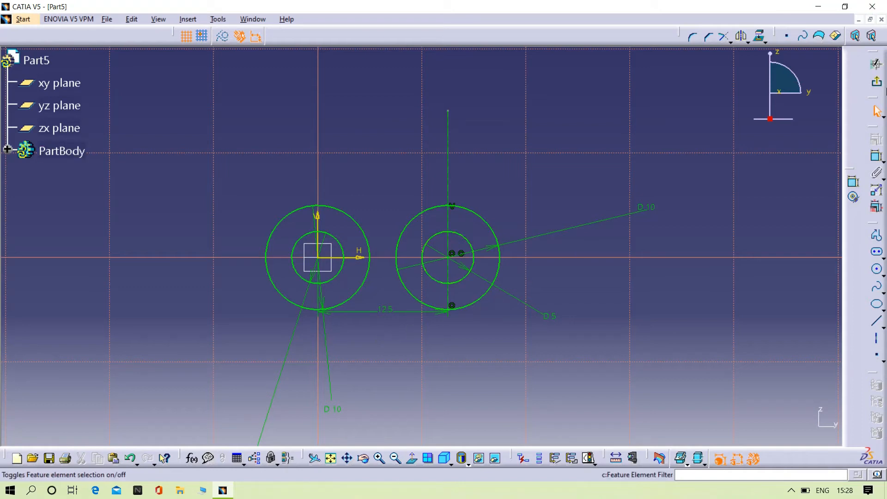
click(876, 64)
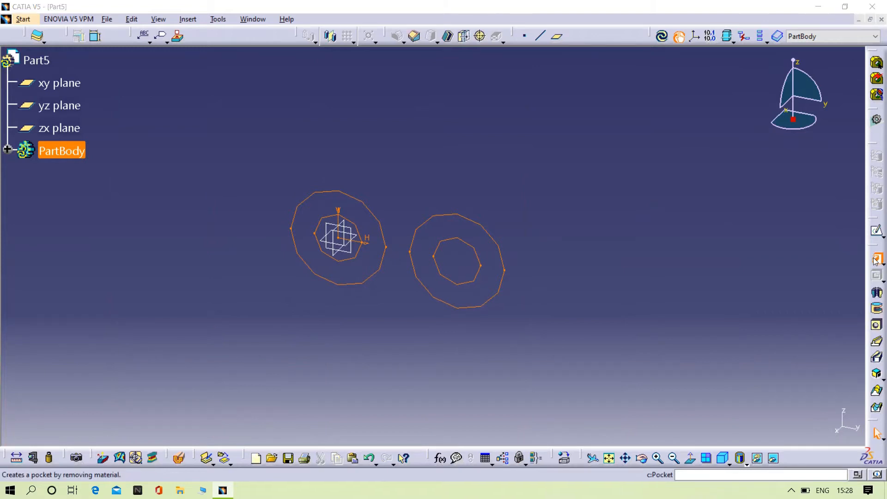
click(875, 258)
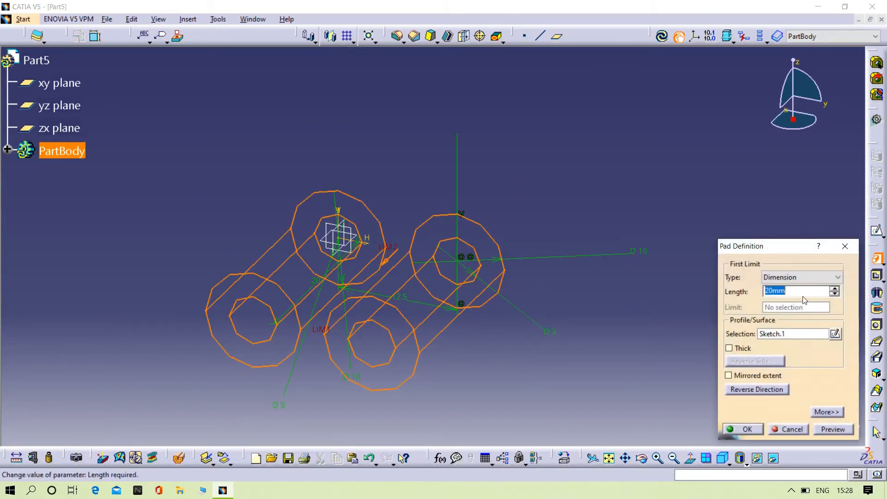
text(8)
click(571, 373)
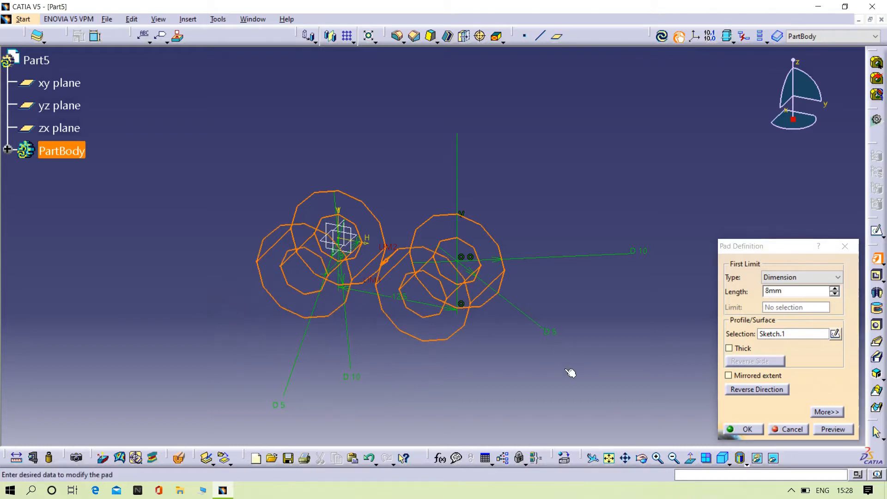
click(744, 428)
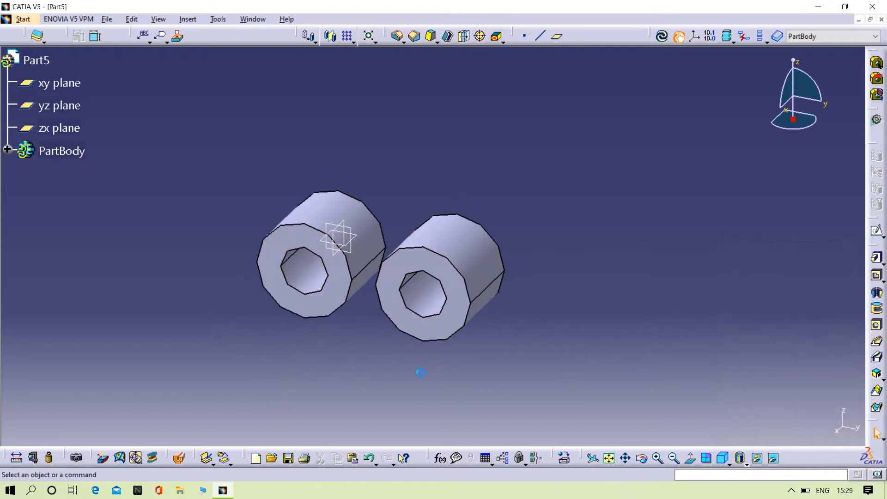
Step: Start a sketch on the front end face of the right-hand cylinder and project the outer edges of both cylinders into it
click(436, 331)
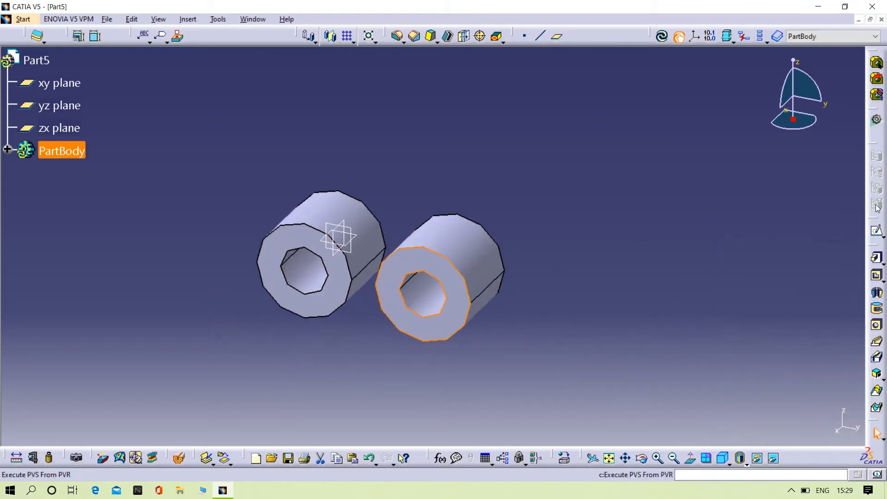
click(876, 258)
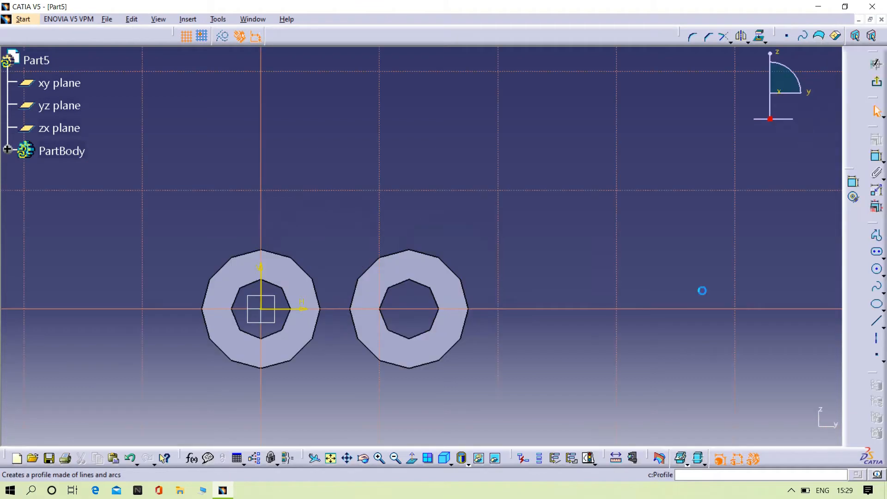
middle_drag(337, 359, 495, 337)
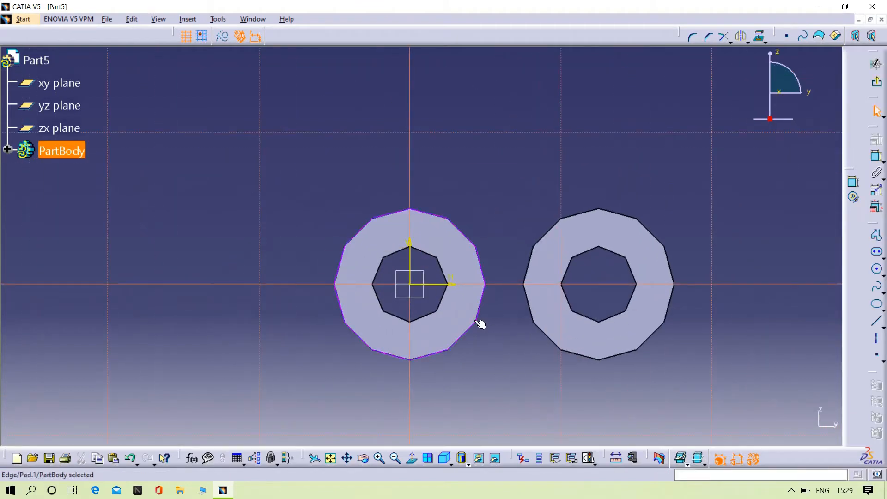
ctrl+click(644, 349)
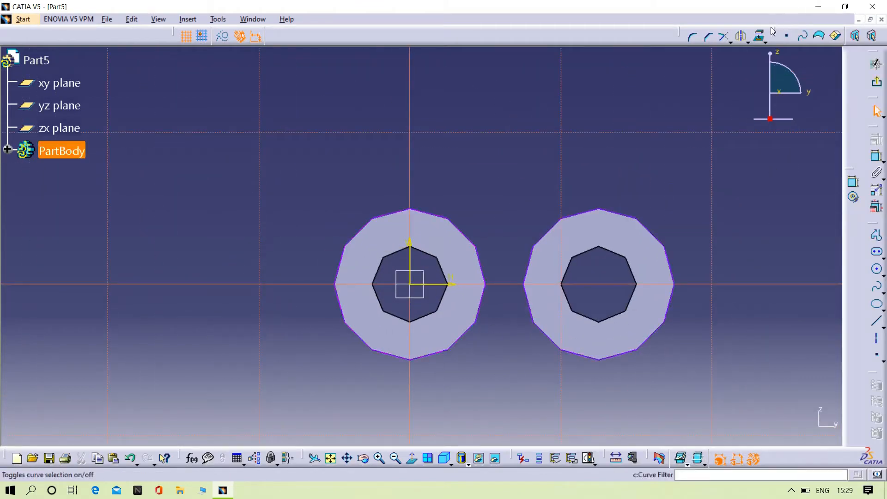
click(759, 35)
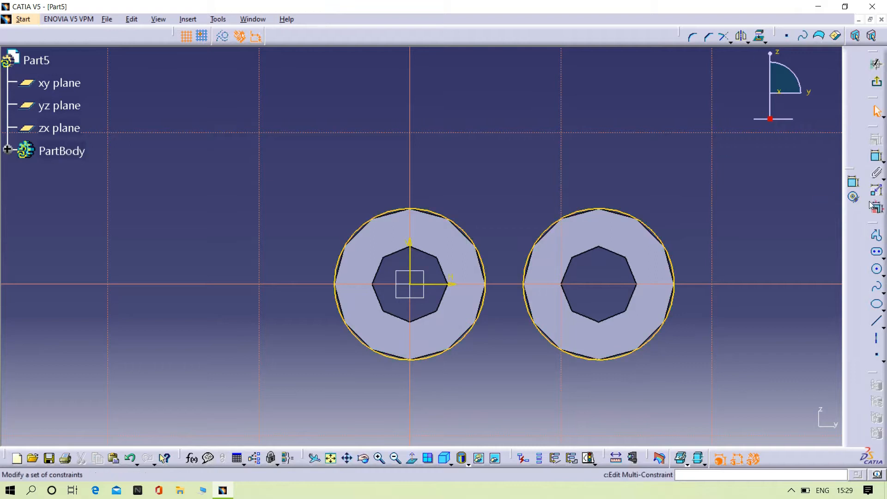
Step: Draw a three-point arc sagging between the upper parts of the two projected circles, with one endpoint on each circle
click(883, 276)
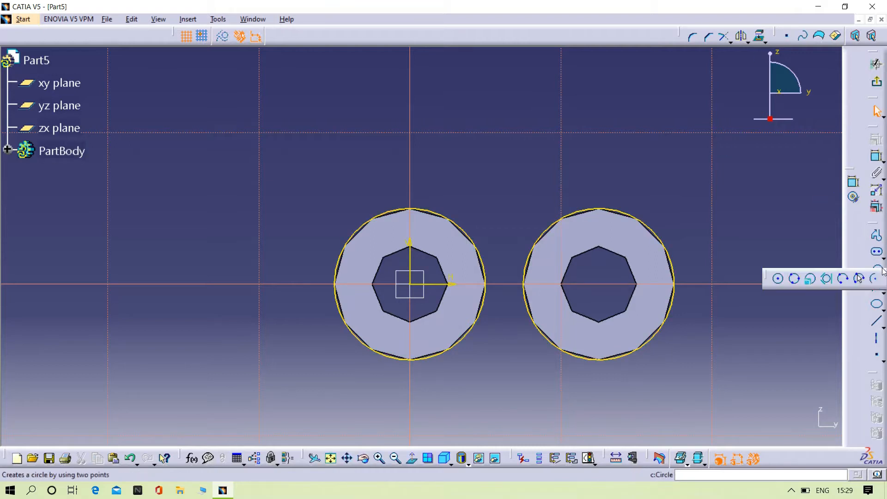
click(860, 278)
click(431, 212)
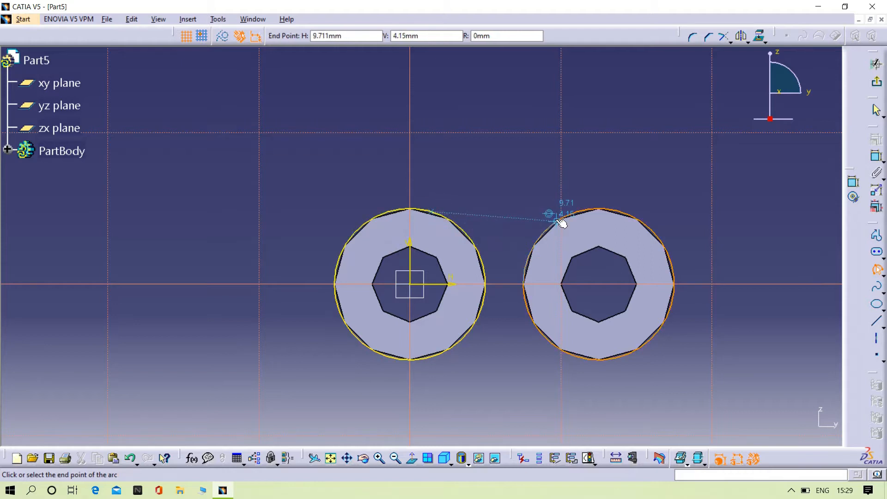
click(561, 222)
click(519, 231)
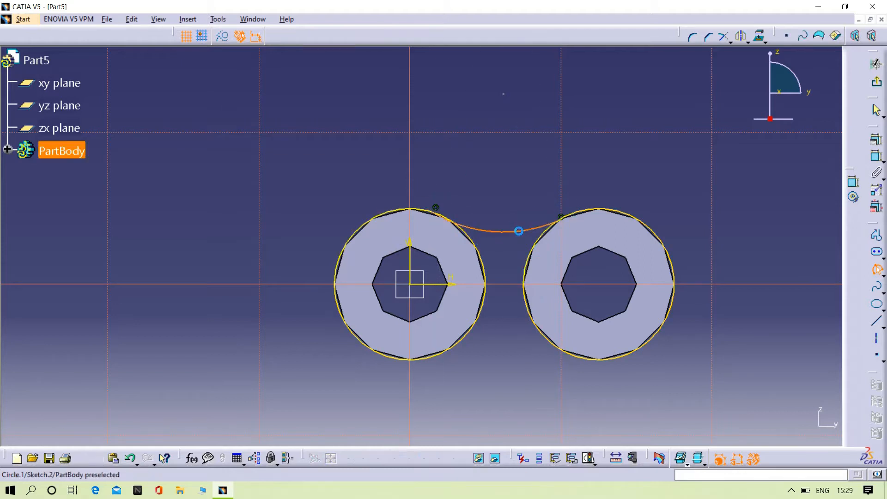
Step: Constrain the connecting arc to be tangent to the right-hand projected circle
scroll(561, 172, up, 3)
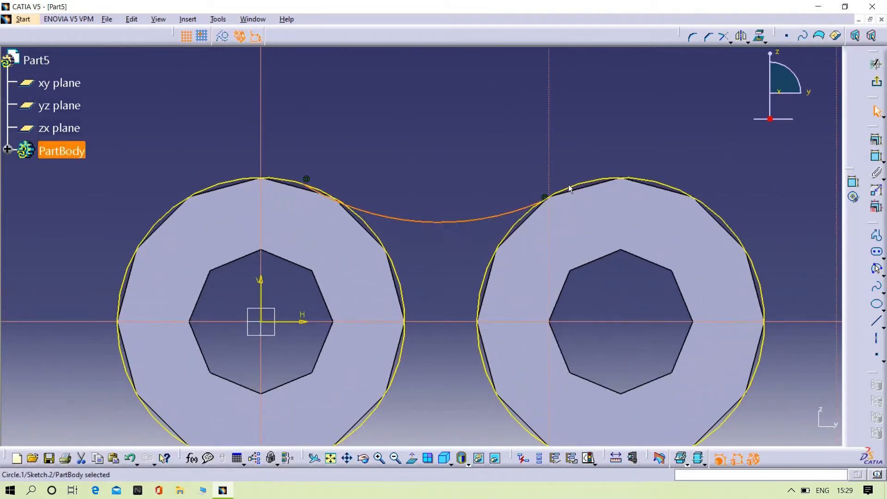
click(636, 188)
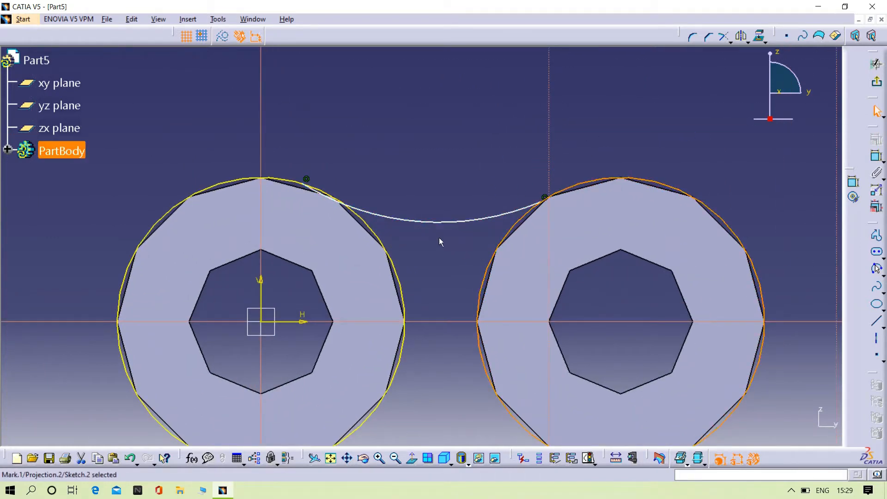
ctrl+click(461, 222)
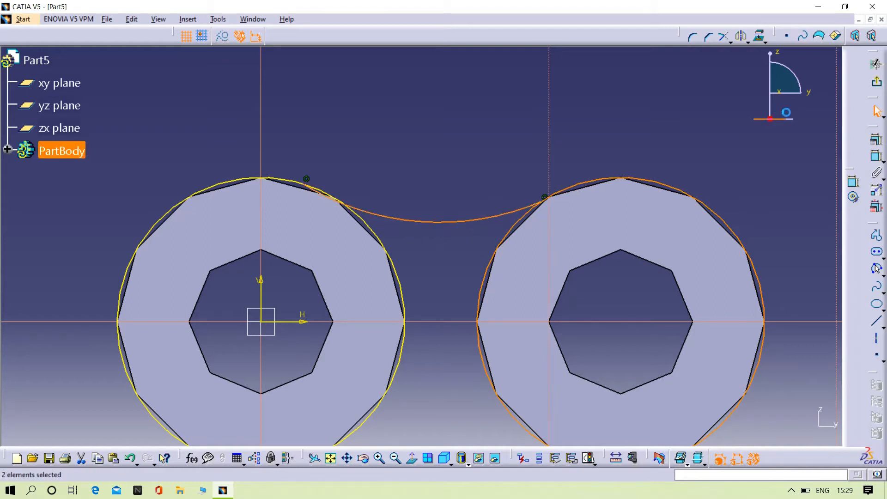
click(877, 147)
click(785, 345)
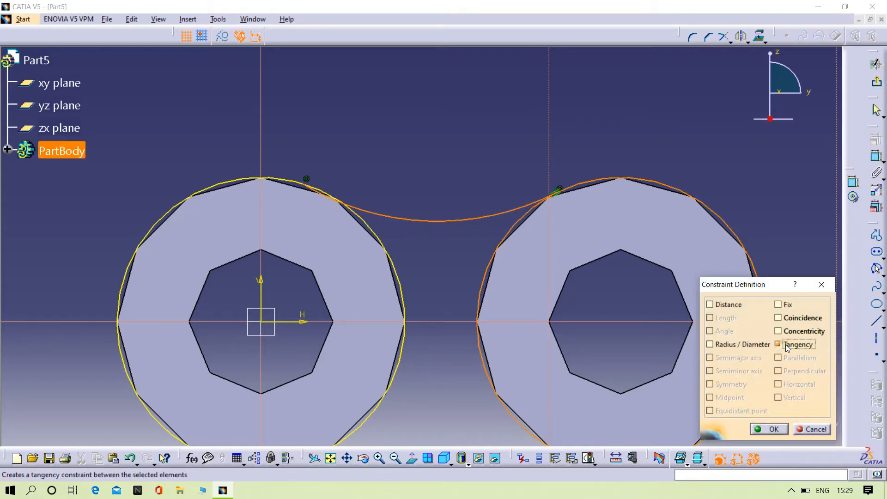
click(770, 430)
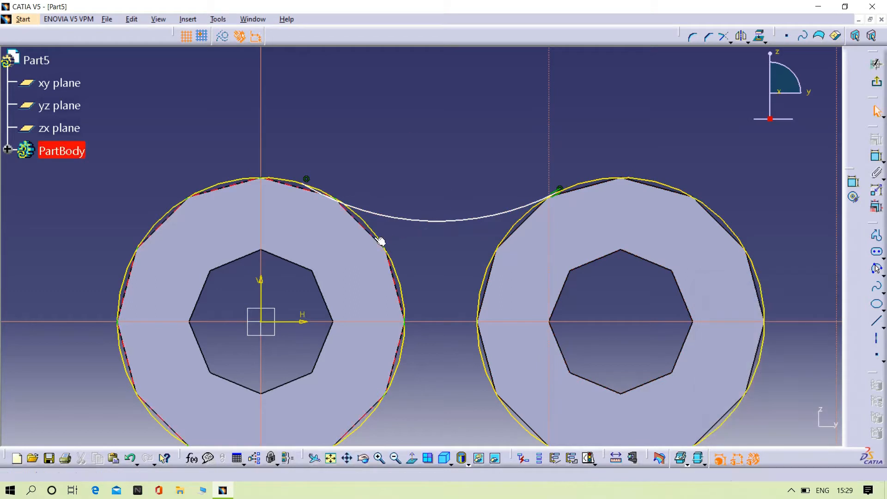
Step: Constrain the connecting arc to be tangent to the left-hand projected circle
click(369, 224)
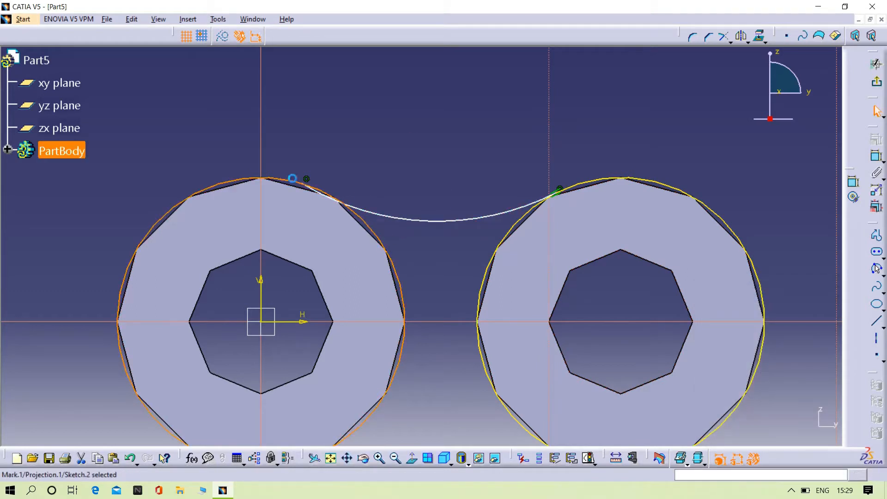
ctrl+click(382, 212)
click(877, 141)
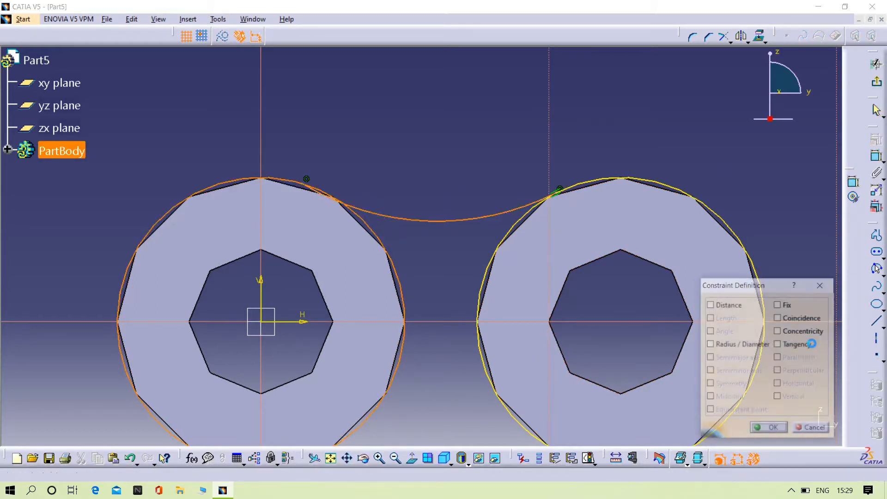
click(778, 345)
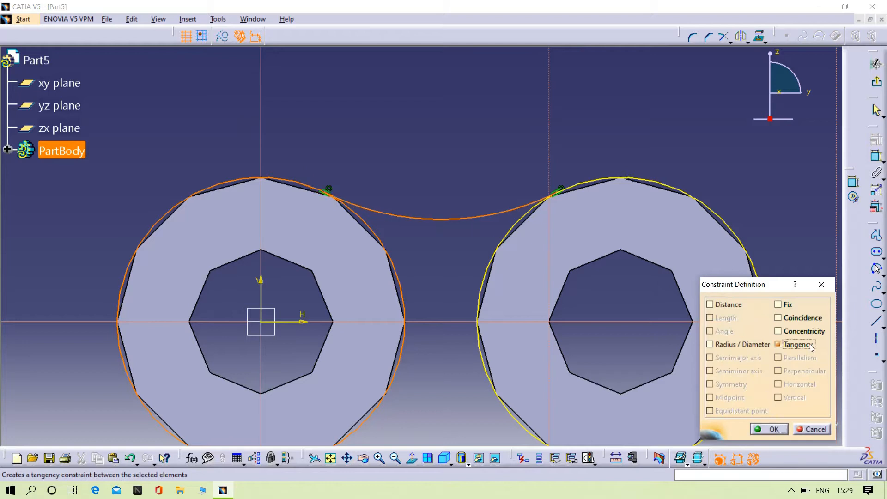
click(771, 429)
Step: Mirror the connecting arc about the sketch's horizontal axis to create the matching lower arc
middle_drag(455, 143, 469, 68)
click(445, 115)
click(741, 36)
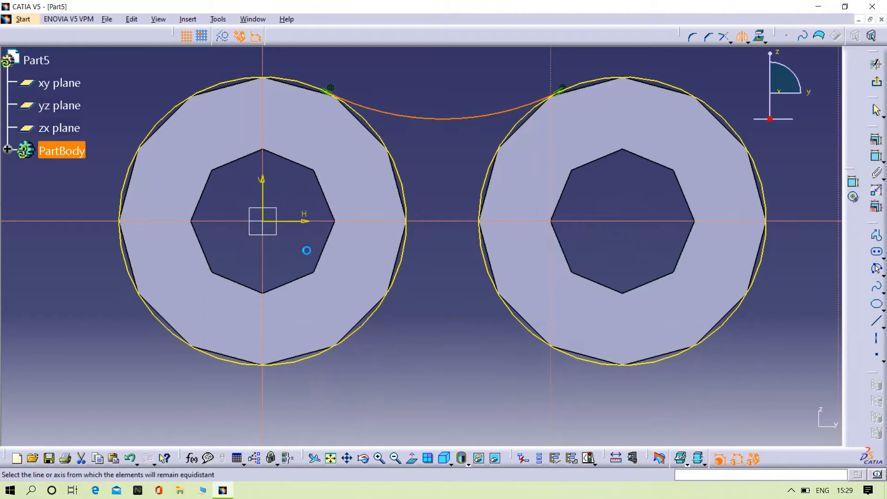
click(307, 222)
Step: Dimension the upper connecting arc's radius and set it to 8 mm
middle_drag(426, 174, 425, 268)
click(876, 156)
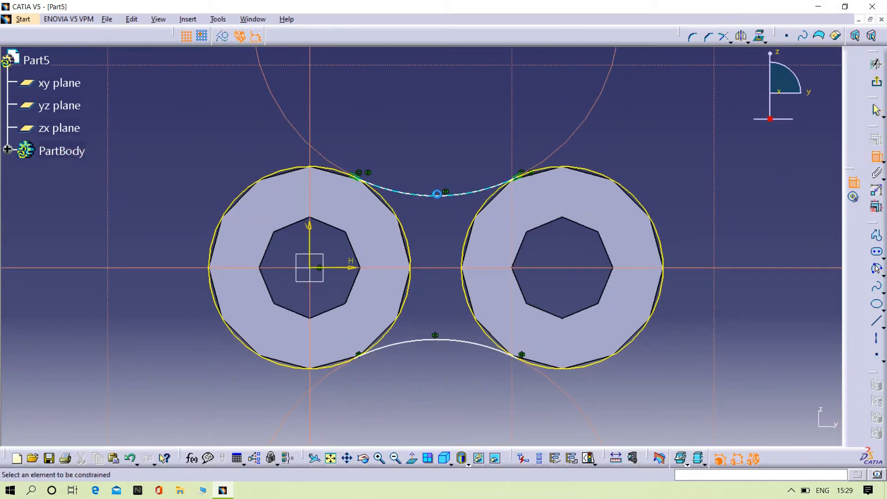
click(437, 194)
click(426, 159)
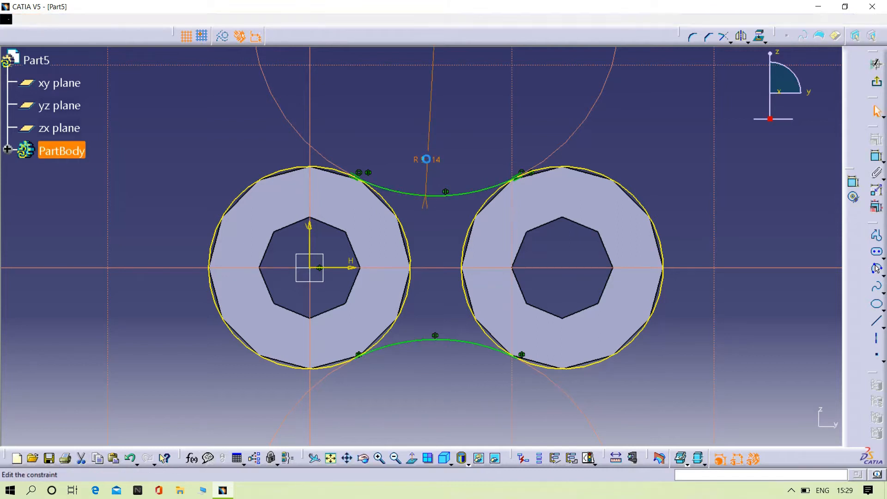
double_click(426, 159)
key(BackSpace)
text(8)
key(Return)
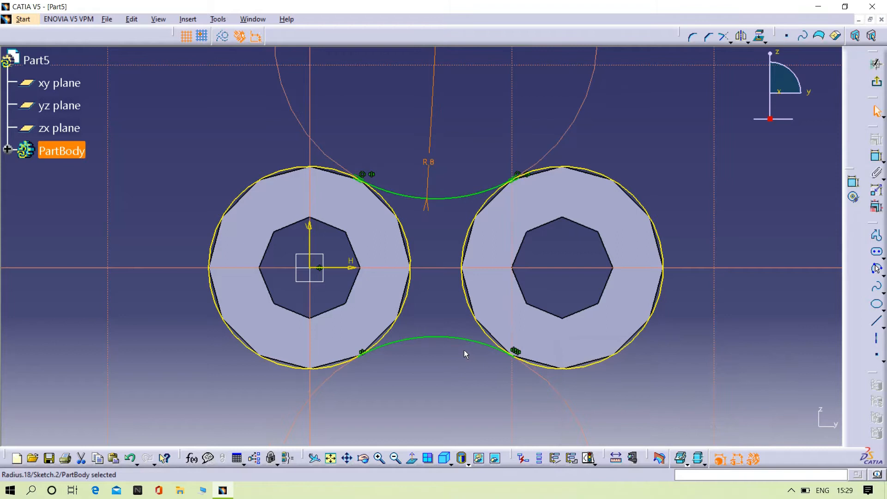
click(740, 152)
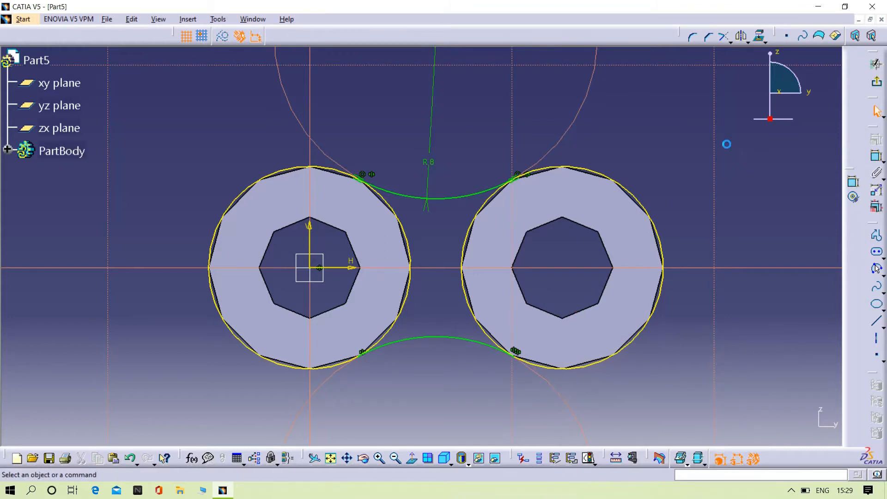
Step: Trim away the inner portions of both projected circles between the two connecting arcs using Quick Trim
middle_drag(739, 152, 742, 155)
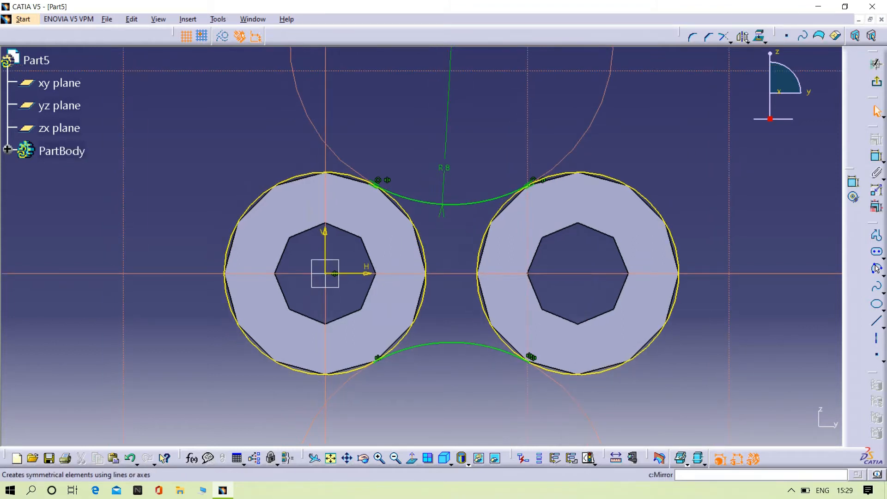
click(729, 41)
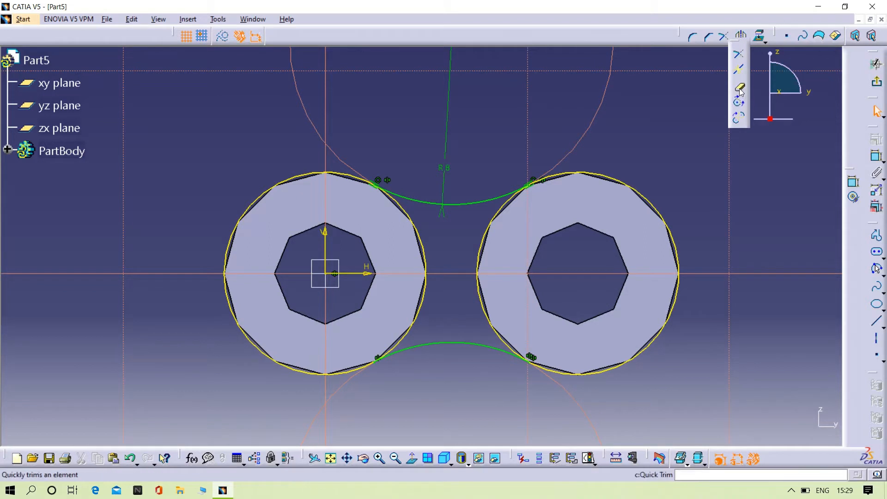
click(739, 90)
click(425, 249)
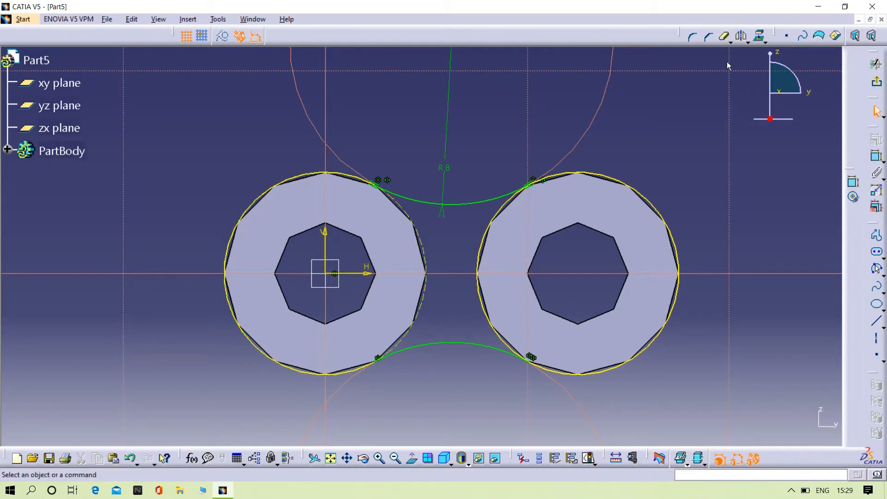
click(725, 37)
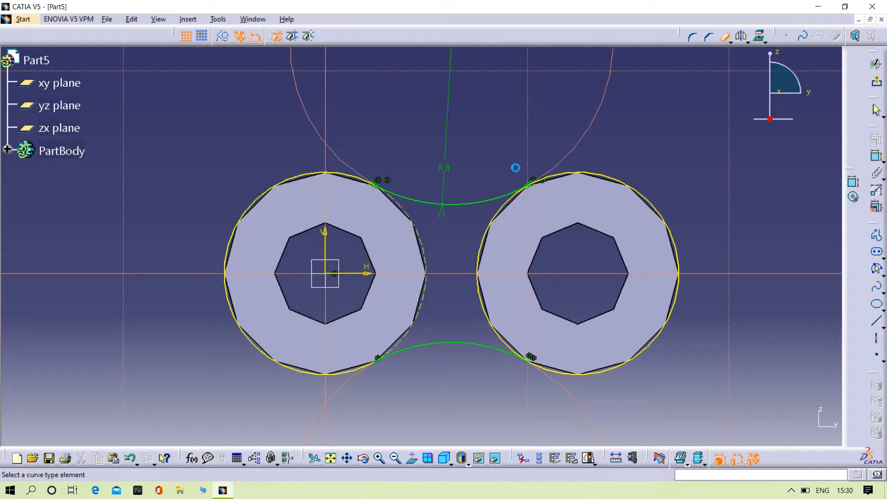
click(478, 253)
Step: Exit the sketch and pad the closed link-plate profile to a length of 1 mm
middle_drag(587, 155, 600, 185)
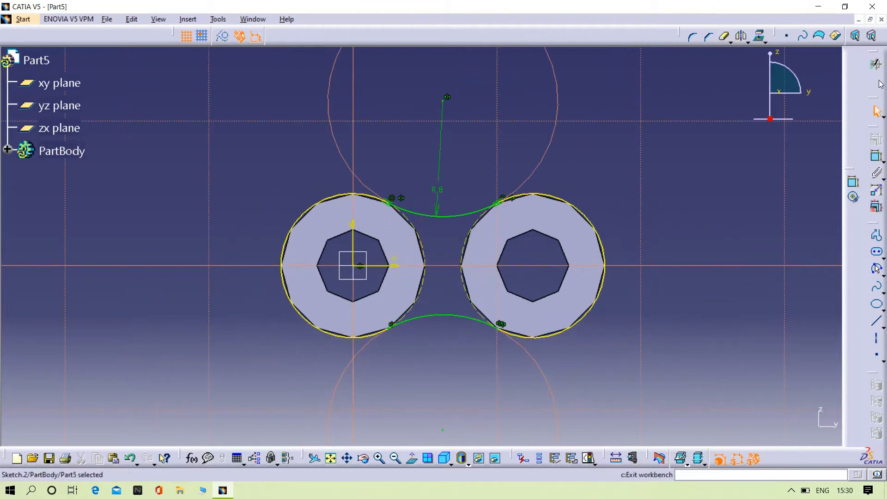
middle_drag(654, 198, 526, 246)
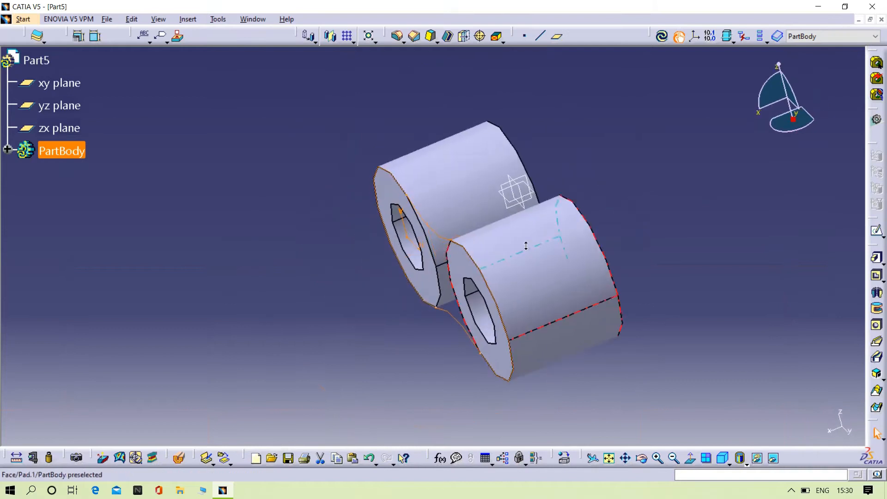
click(877, 259)
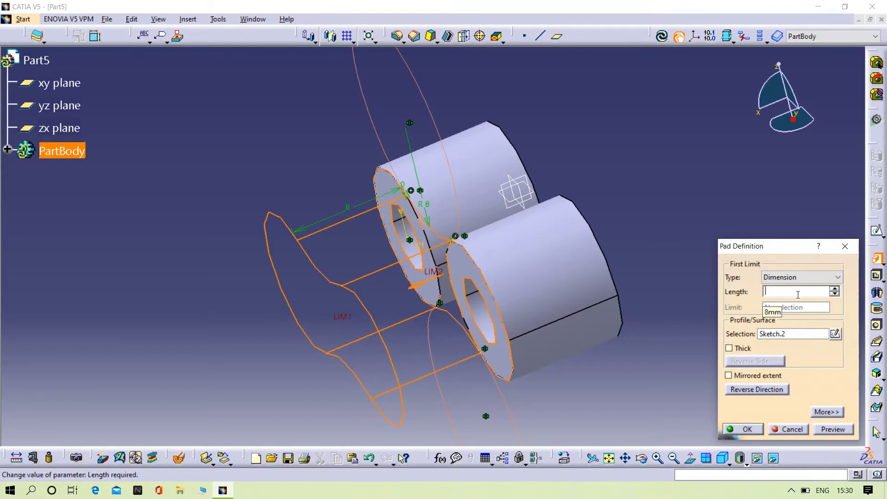
text(1)
click(717, 225)
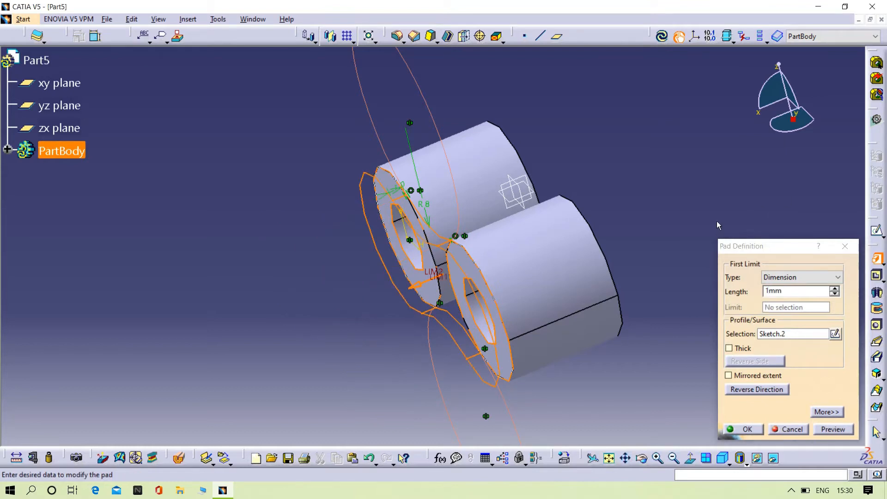
click(833, 430)
middle_drag(550, 363, 535, 345)
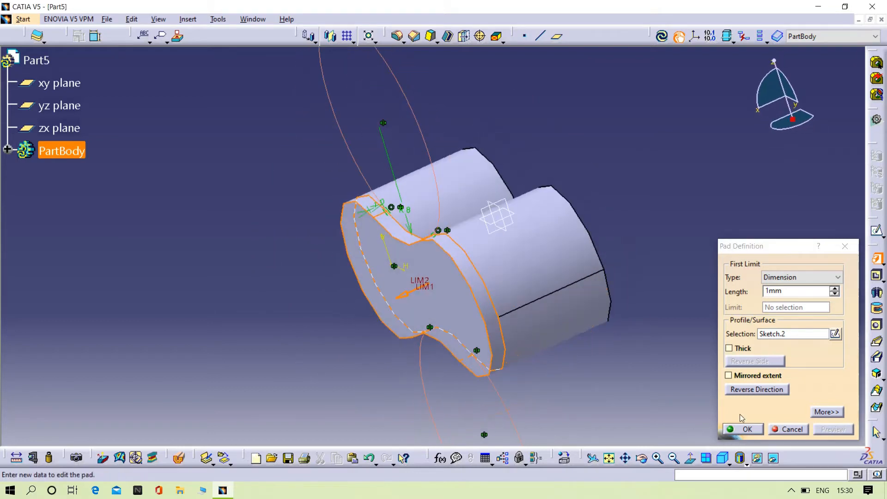
click(734, 429)
Step: Start a sketch on the cylinder end face on the side opposite the link plate
middle_drag(663, 227, 492, 283)
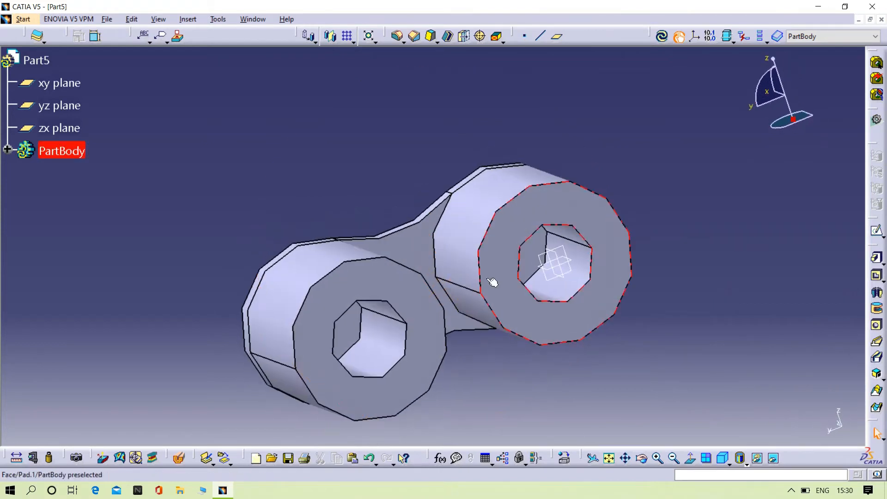
click(509, 301)
click(877, 231)
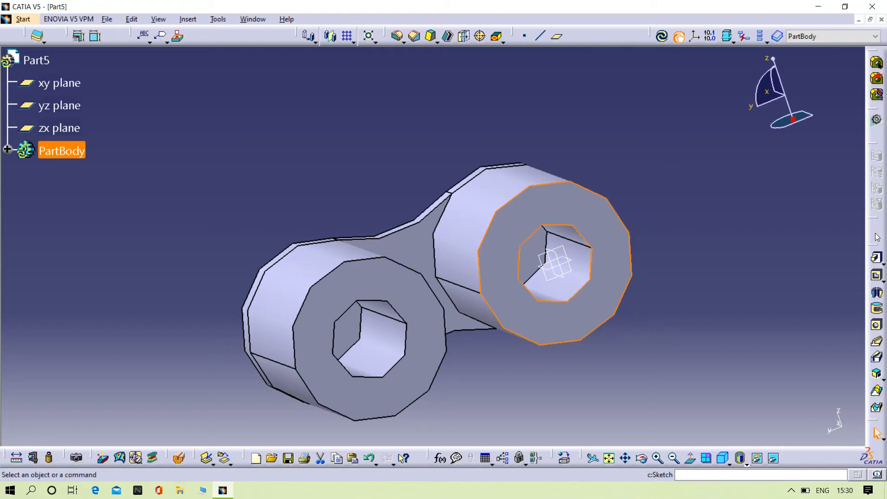
middle_drag(650, 222, 697, 126)
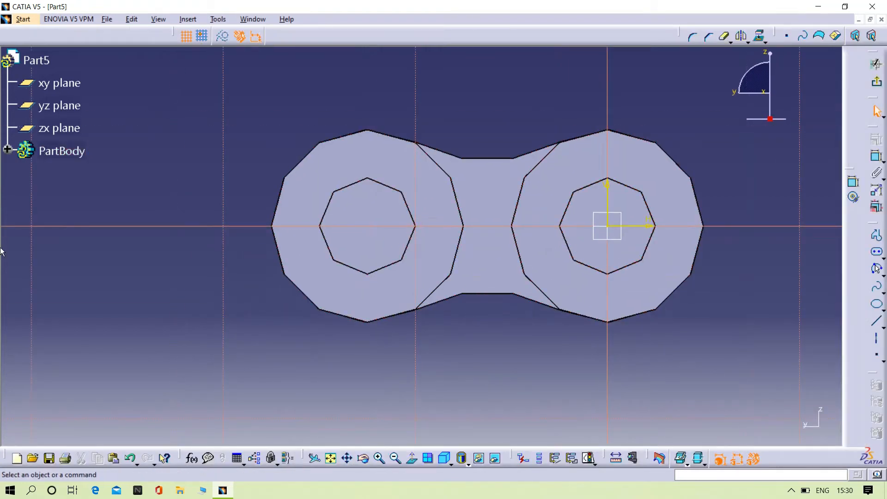
Step: Show Sketch.2 of the existing link plate and project its outline into the current sketch
click(8, 149)
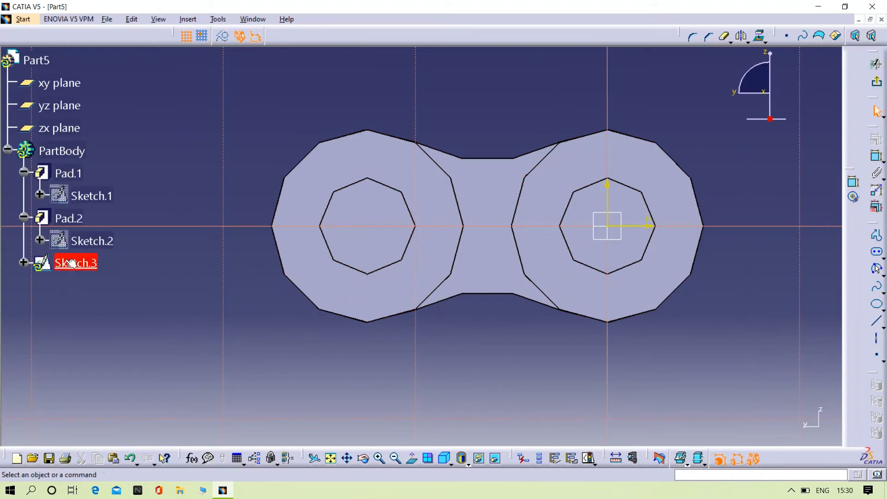
click(68, 218)
click(130, 186)
click(90, 240)
right_click(89, 240)
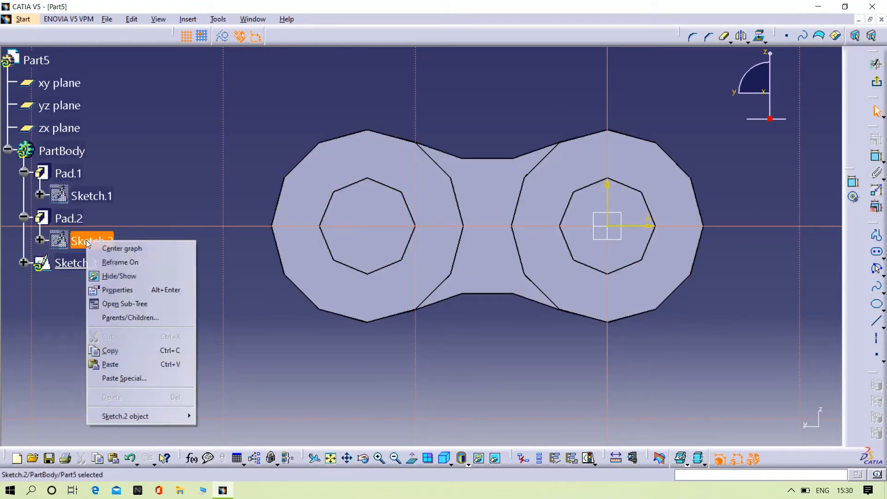
click(116, 279)
drag(208, 92, 760, 325)
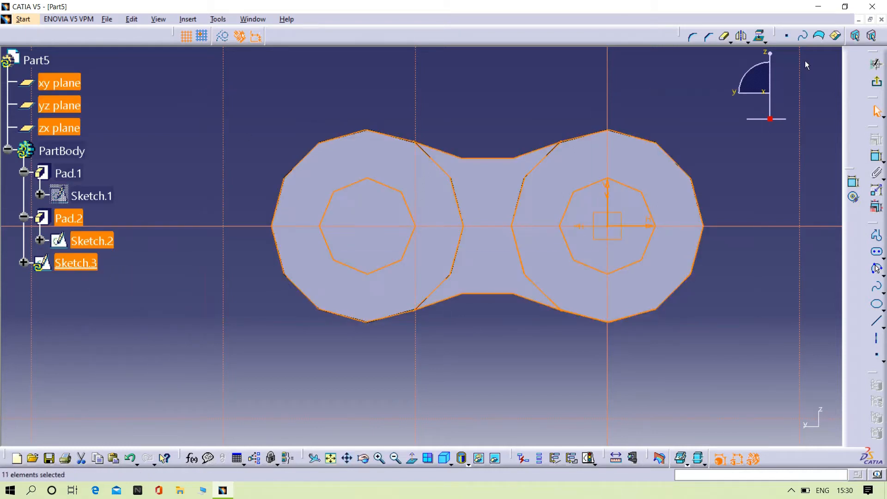
click(762, 35)
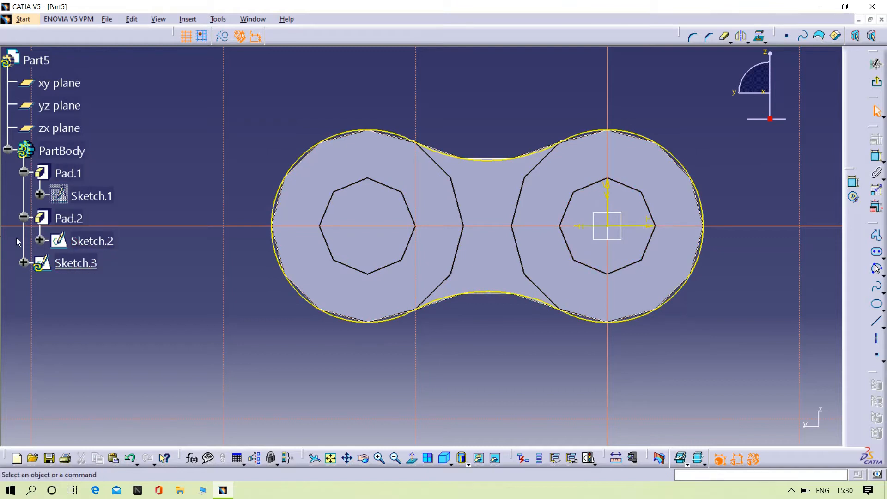
right_click(103, 196)
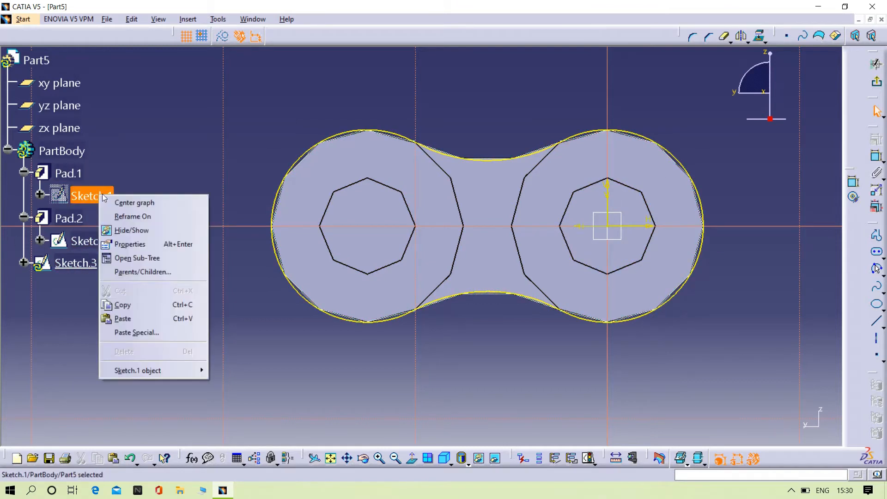
click(148, 230)
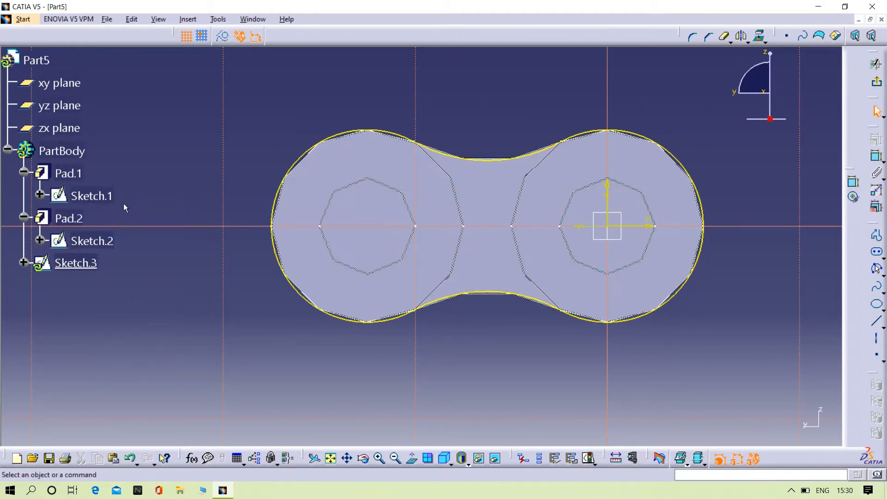
right_click(100, 195)
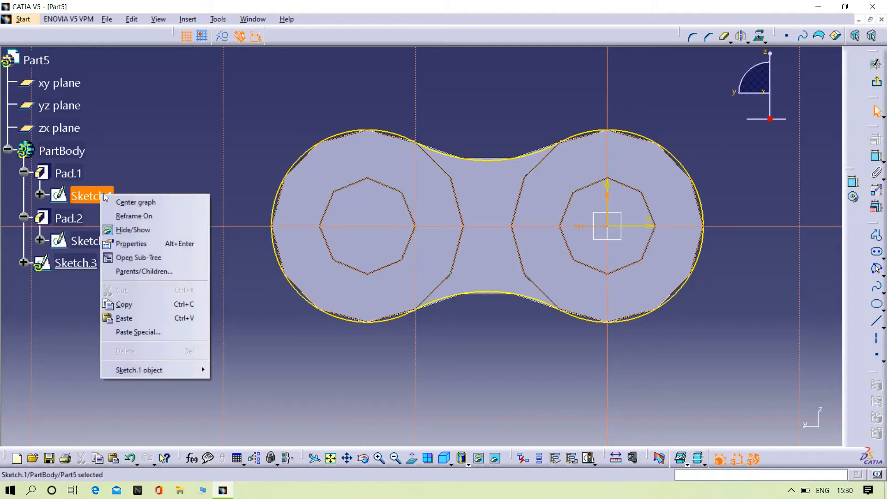
click(124, 229)
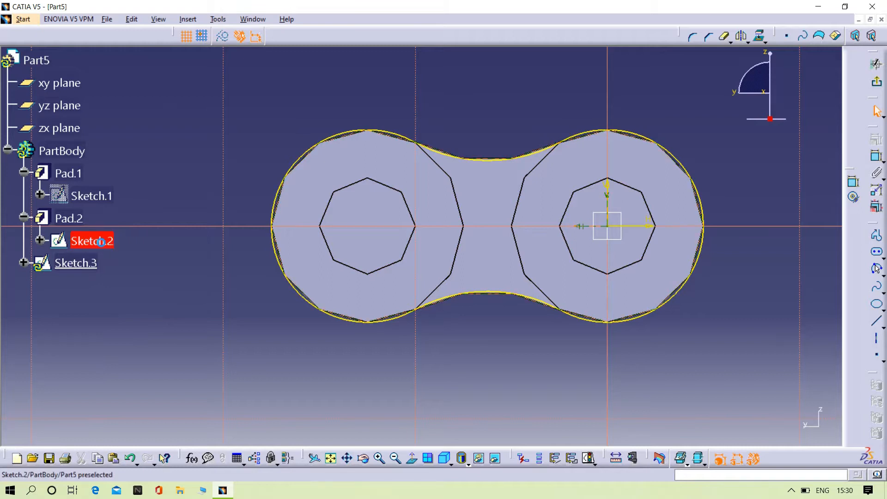
Step: Hide Sketch.2, then exit the current sketch and pad the projected link outline to a length of 1 mm
right_click(101, 241)
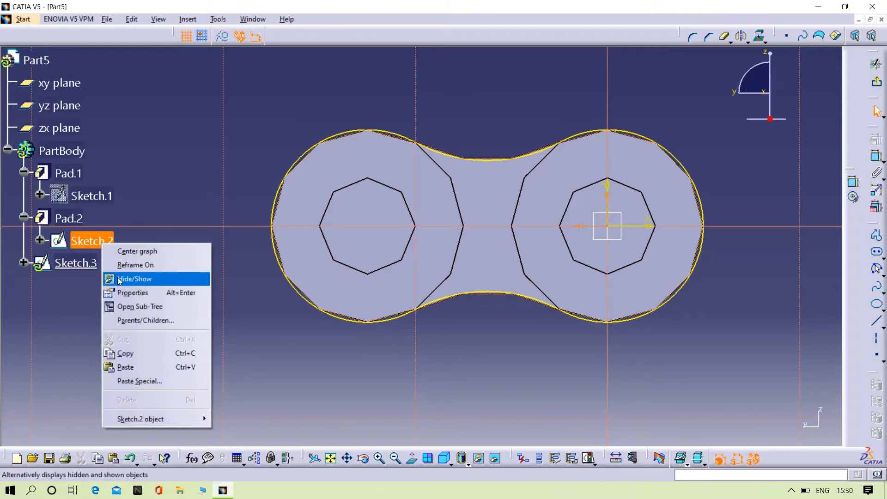
click(127, 279)
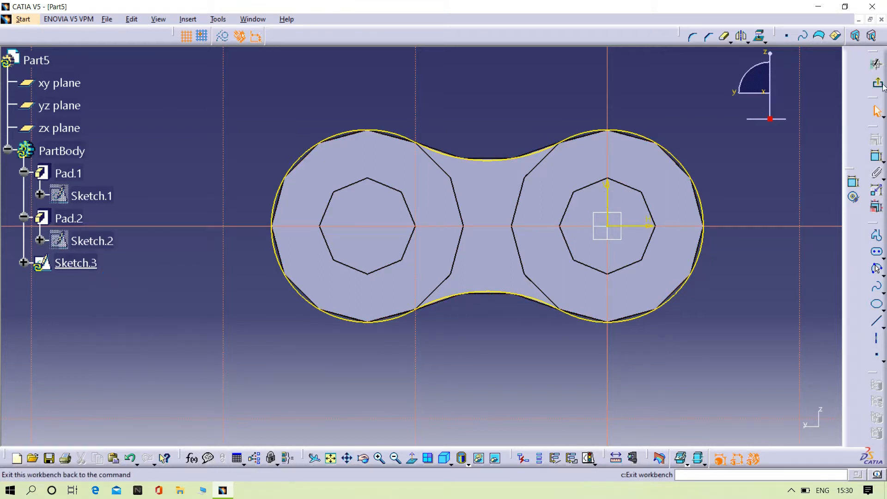
click(883, 87)
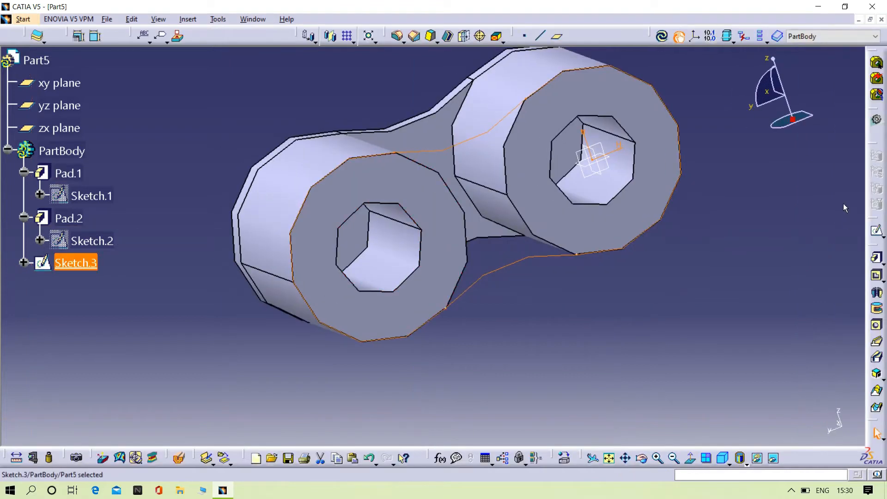
click(877, 257)
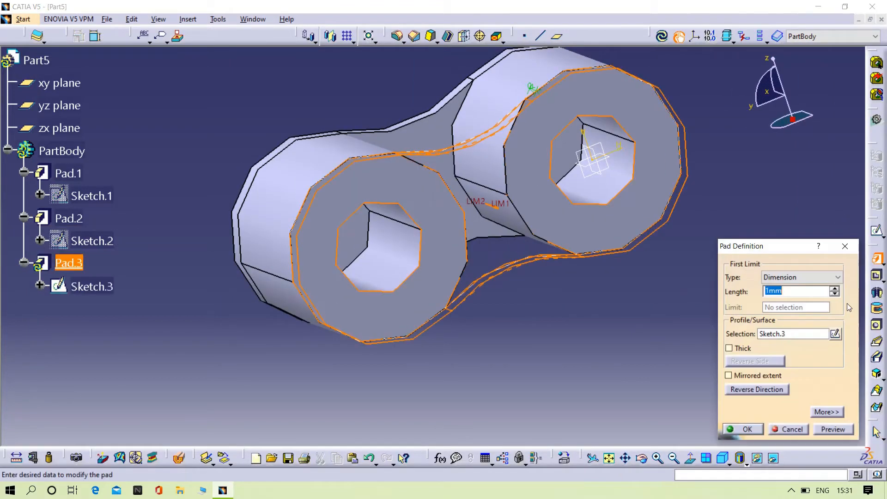
click(830, 430)
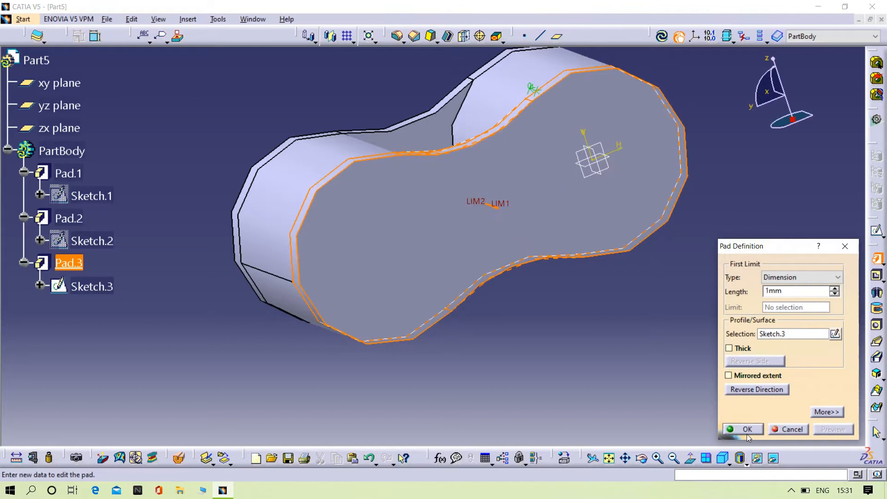
click(744, 429)
Step: Start a sketch on the new plate's outer face and draw a circle about 2.1 mm in diameter outside the plate
middle_drag(537, 341, 470, 278)
click(470, 277)
click(877, 230)
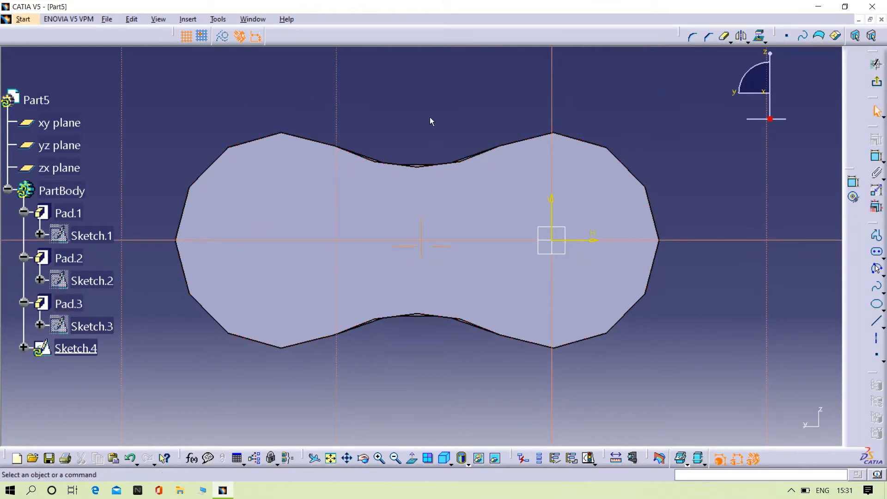
middle_drag(430, 118, 430, 104)
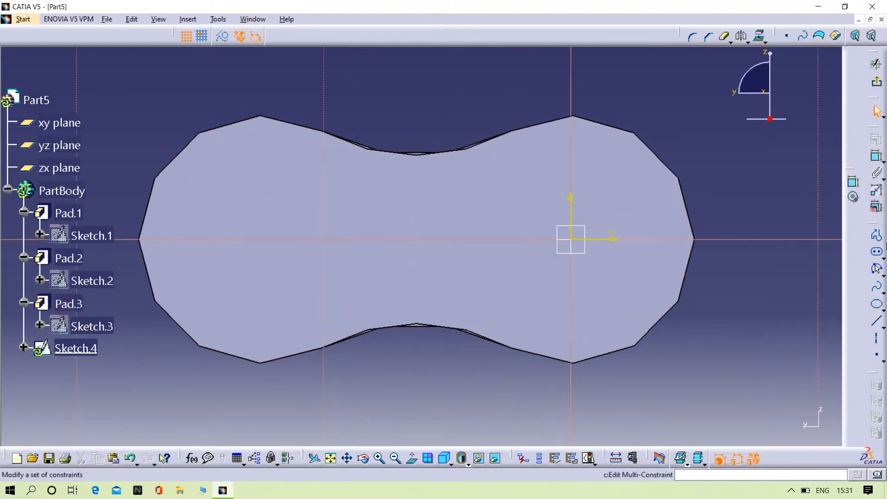
click(882, 274)
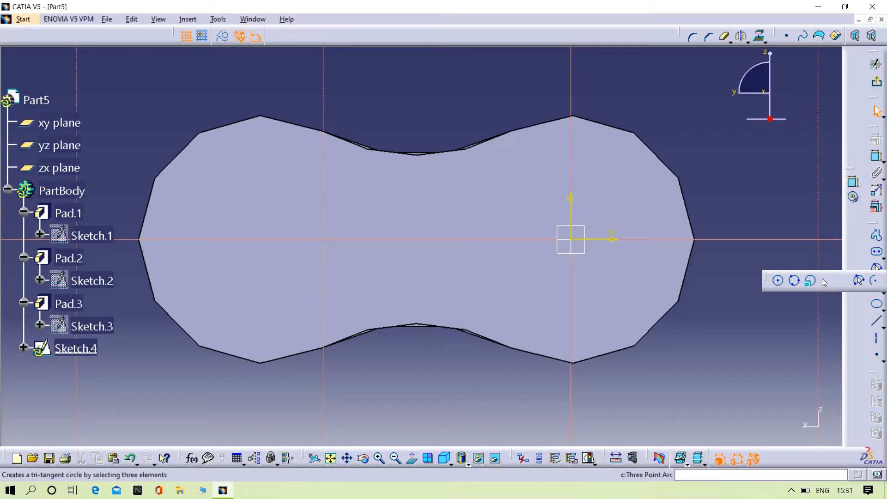
click(779, 281)
click(766, 170)
click(773, 192)
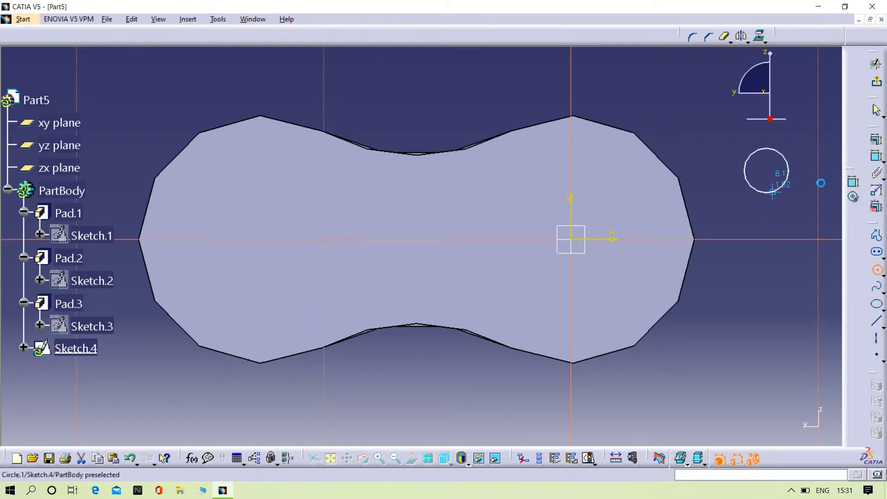
Step: Dimension the circle's diameter and set it to 5 mm
click(873, 162)
click(758, 248)
double_click(758, 249)
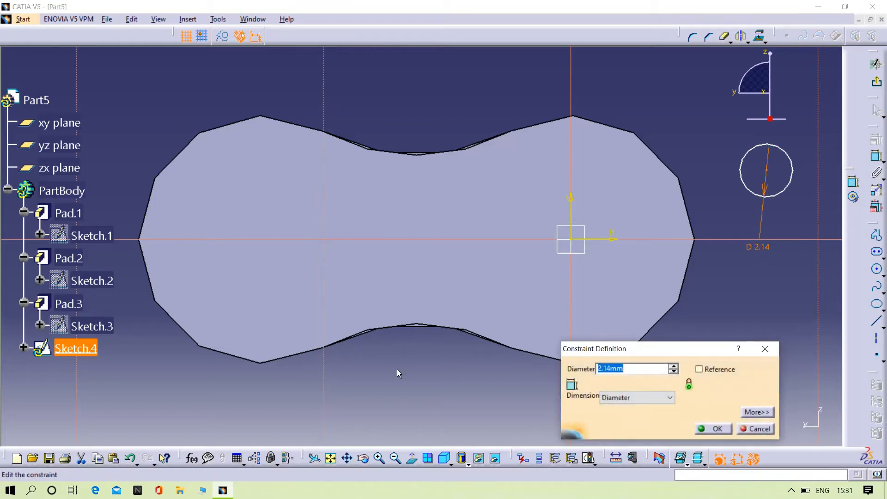
key(Return)
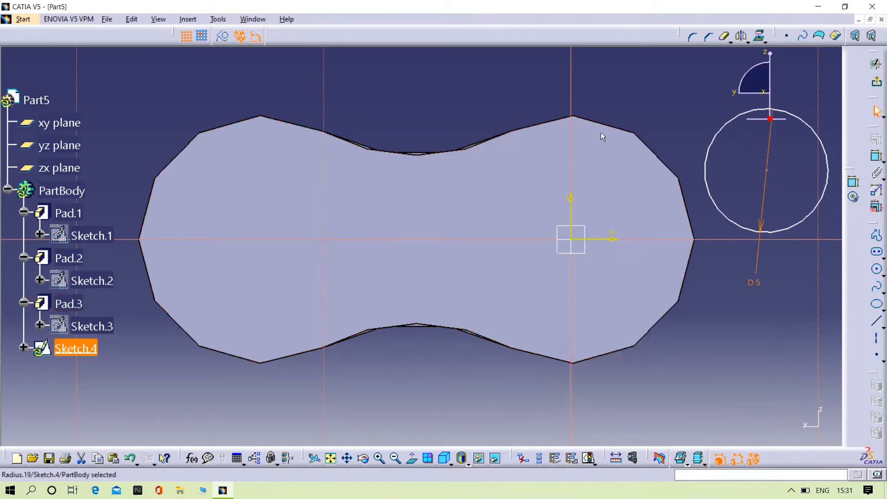
Step: Constrain the 5 mm circle concentric with the plate's rounded end at the sketch origin
click(695, 207)
click(686, 205)
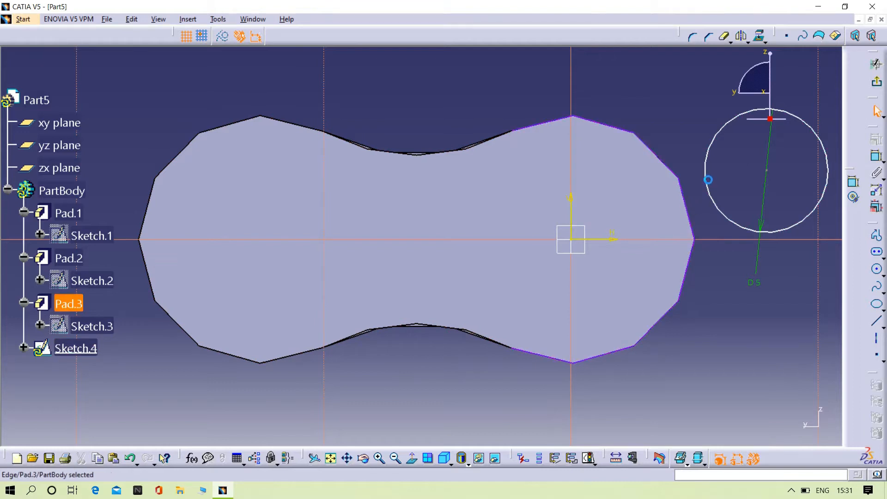
ctrl+click(707, 179)
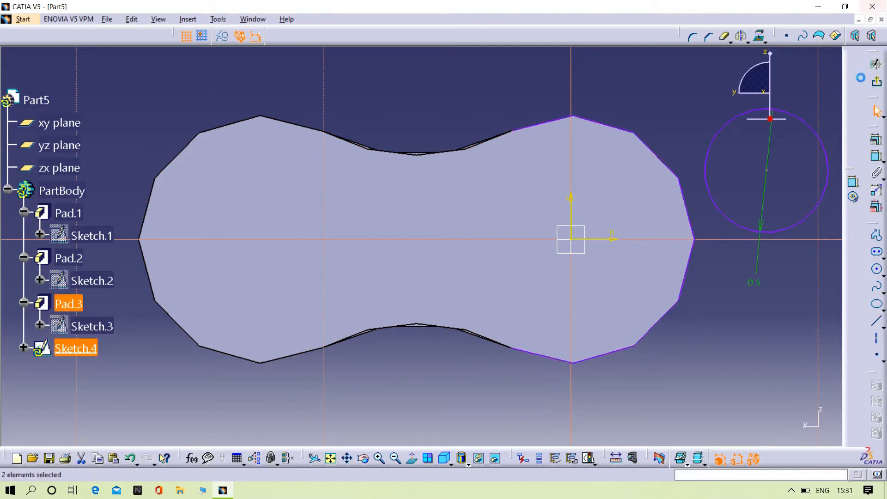
click(877, 138)
click(779, 331)
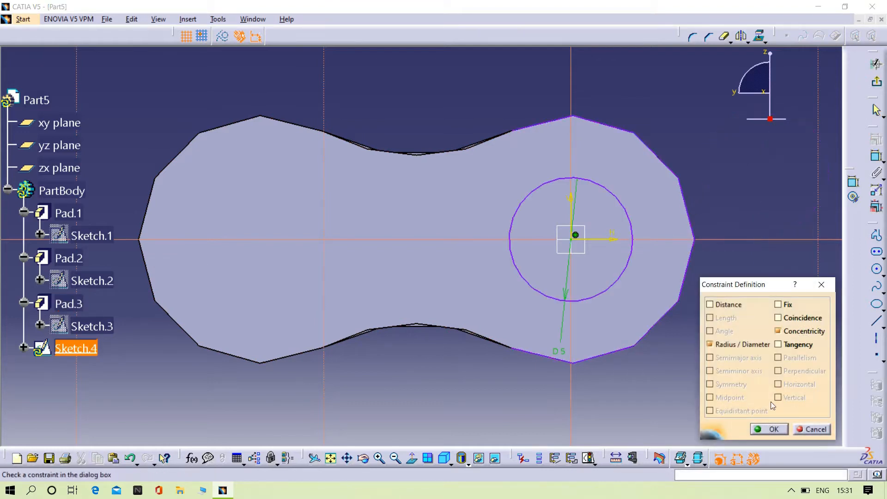
click(769, 429)
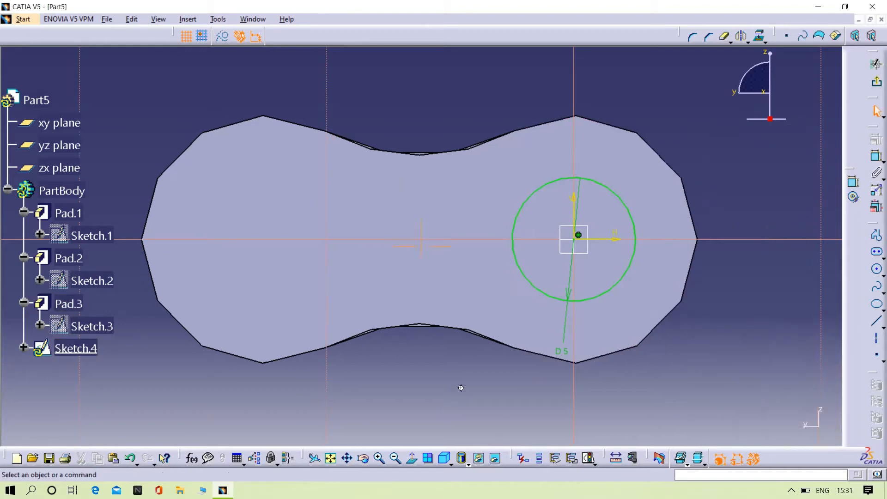
Step: Draw a second circle outside the plate's opposite end and dimension its diameter to 5 mm
middle_drag(461, 387, 666, 325)
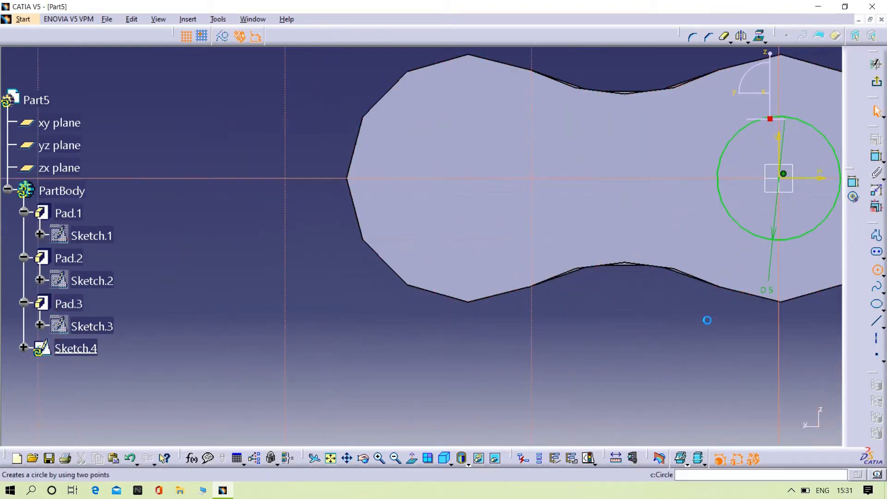
click(204, 293)
click(253, 336)
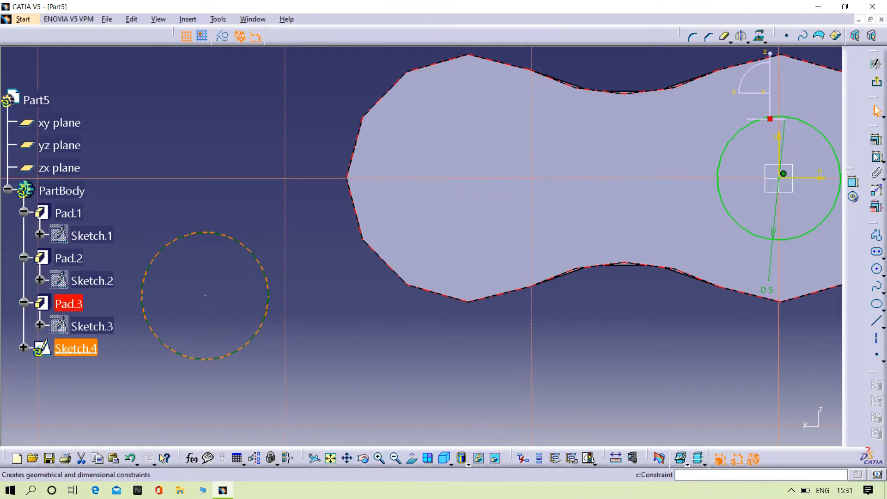
click(852, 184)
click(337, 342)
double_click(342, 342)
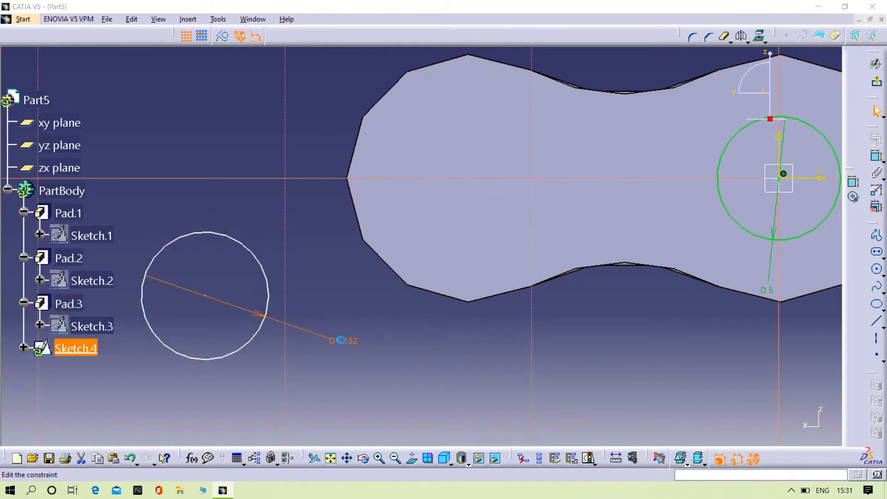
double_click(660, 371)
key(BackSpace)
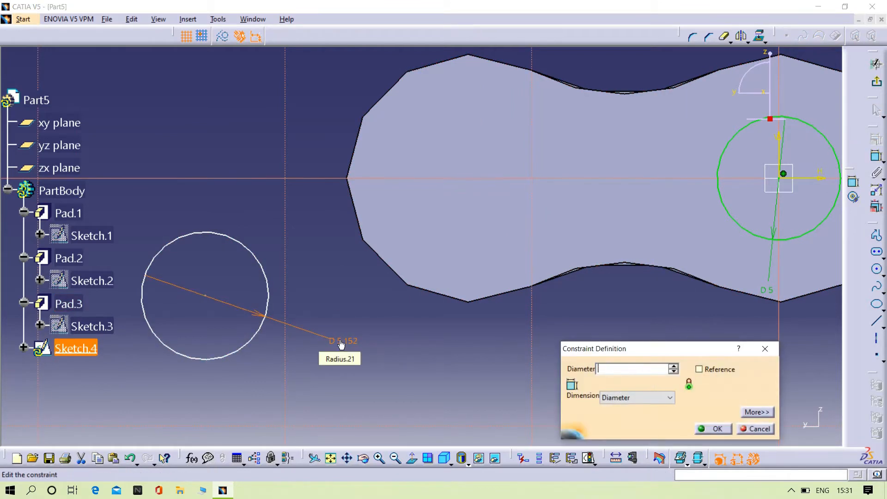
text(5mm)
key(Return)
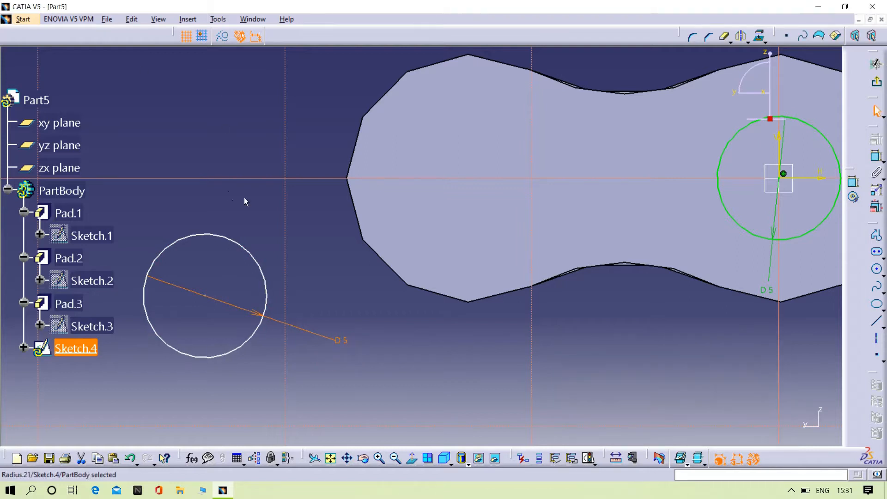
Step: Constrain the second circle concentric with the plate's rounded end farthest from the sketch origin
click(252, 248)
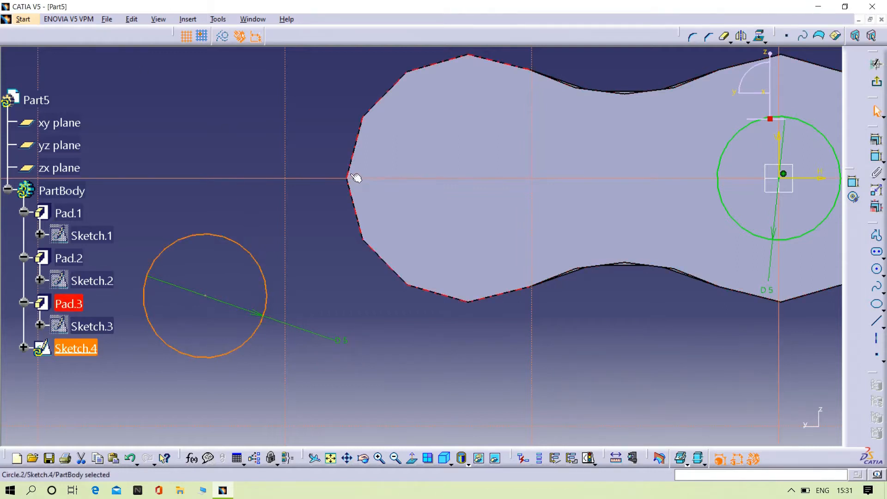
click(877, 140)
click(785, 330)
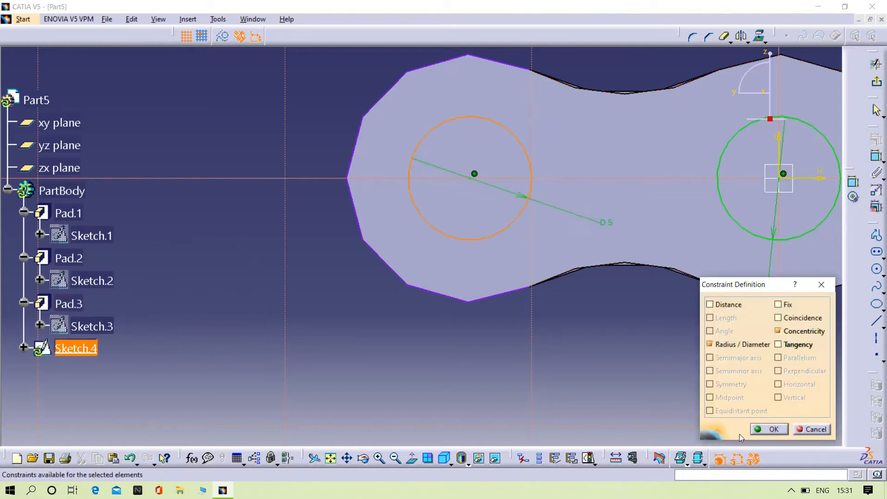
click(768, 429)
Step: Exit the sketch and pocket both 5 mm circles to a depth of 17 mm through the link
middle_drag(739, 370, 860, 102)
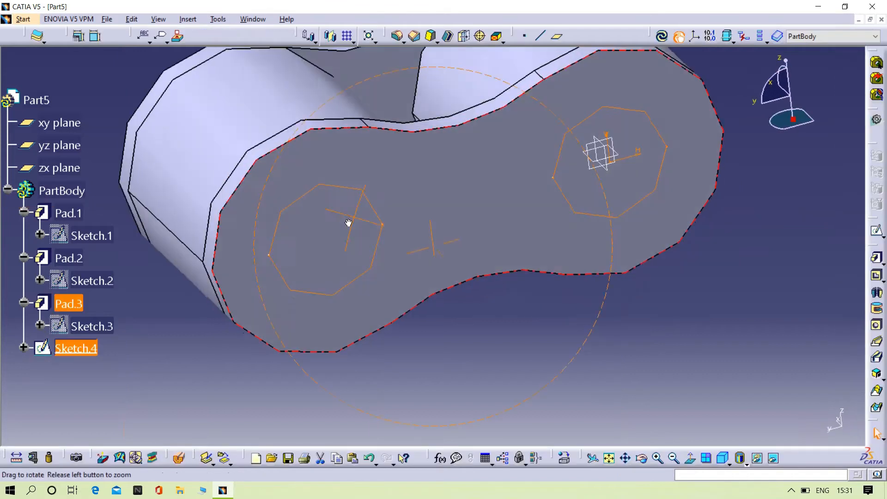
click(877, 276)
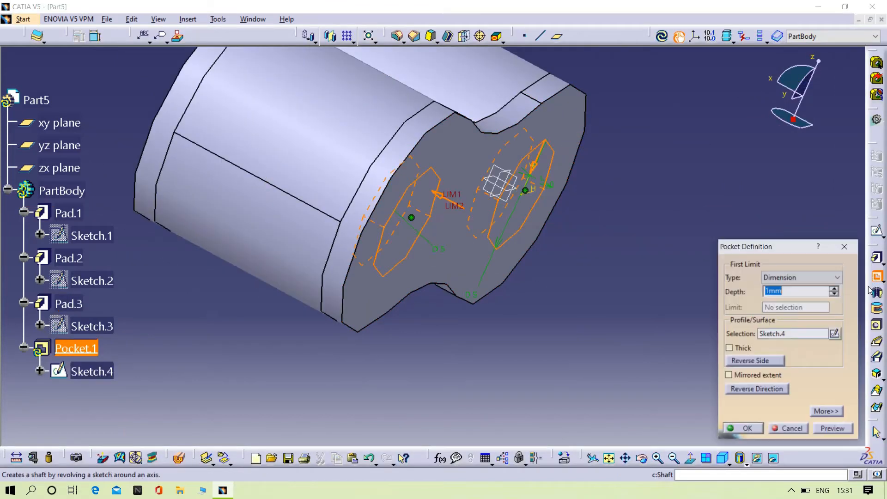
click(835, 289)
middle_drag(298, 218, 424, 282)
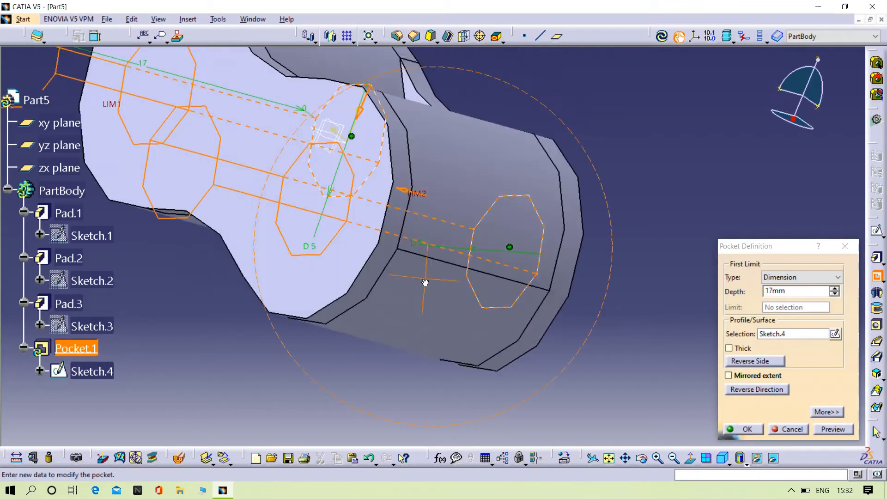
click(834, 431)
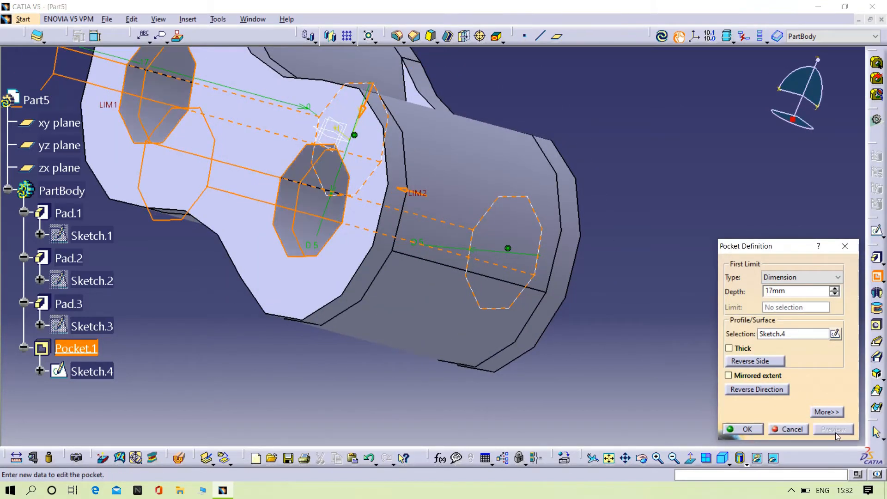
click(740, 429)
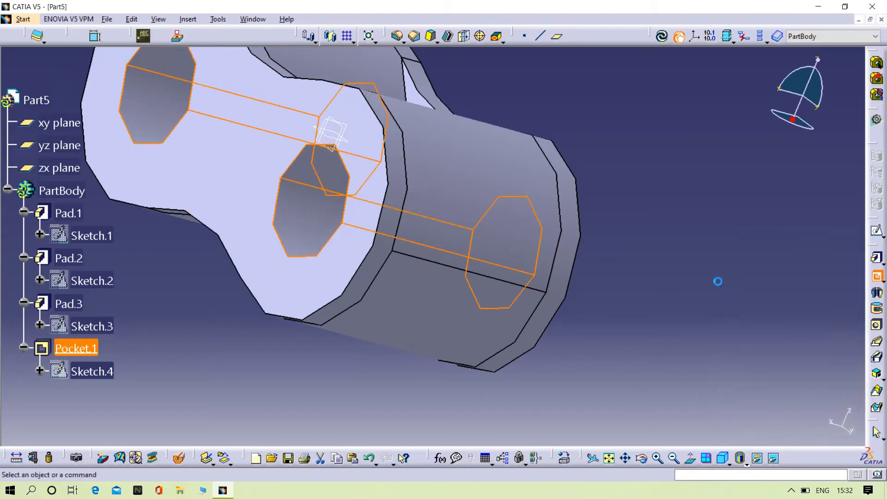
Step: Minimize the finished link's window and create a new Part Design part named Part6 in a maximized window
middle_drag(677, 198, 464, 204)
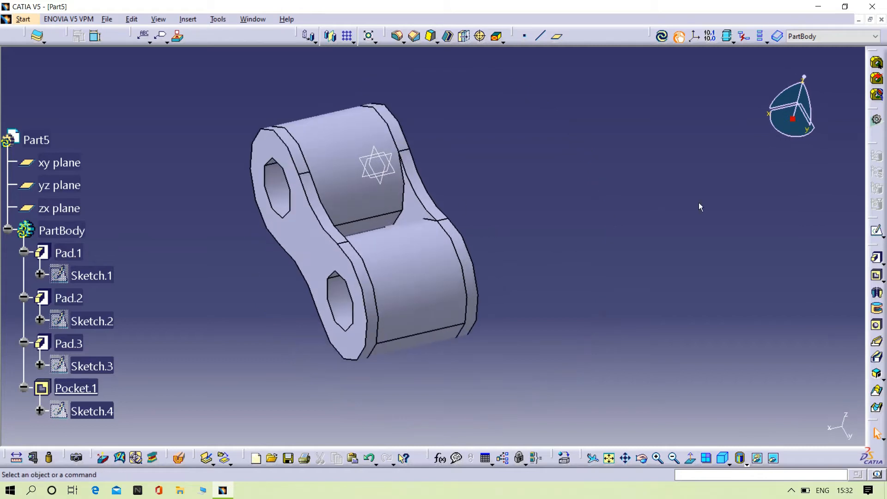
middle_drag(606, 177, 634, 222)
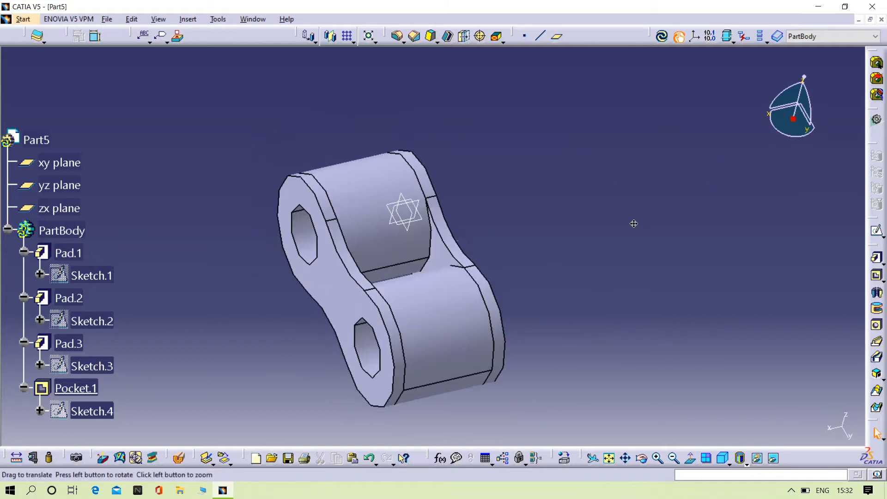
click(858, 19)
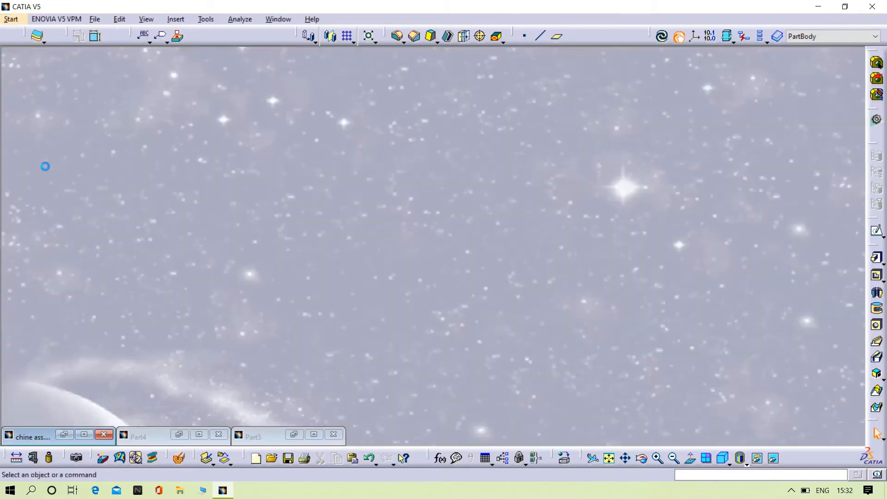
click(11, 19)
mouse_move(22, 45)
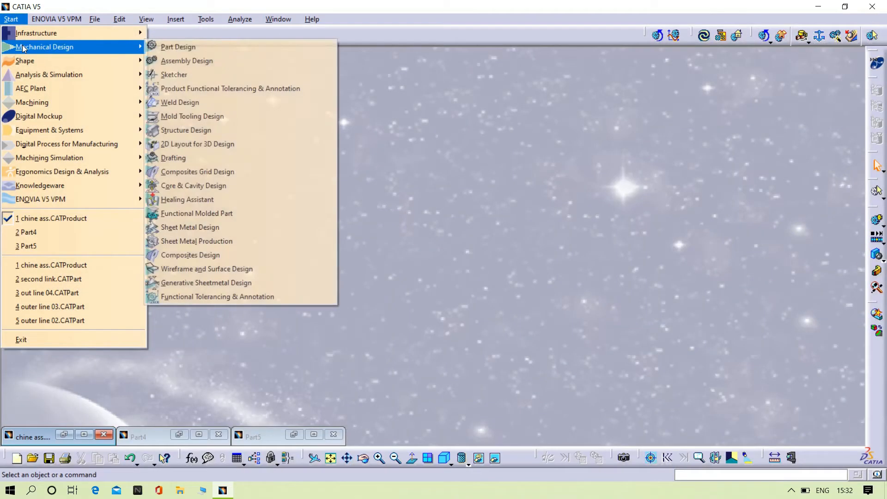
click(204, 44)
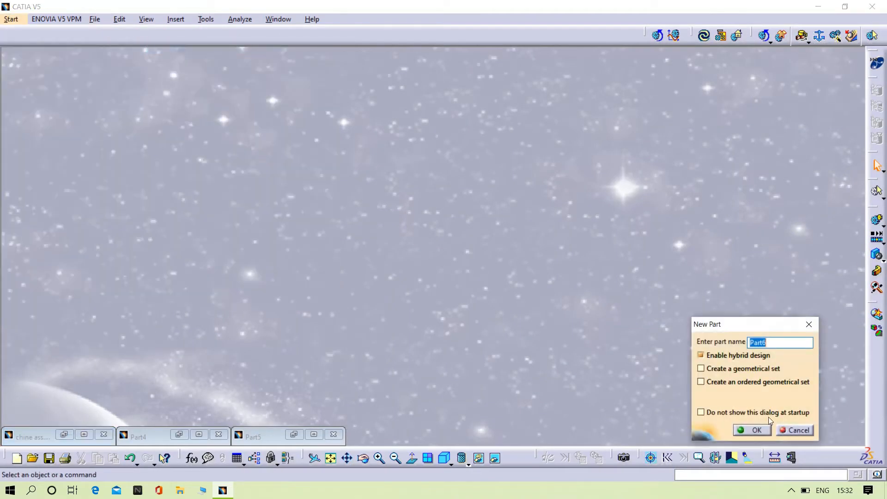
click(753, 429)
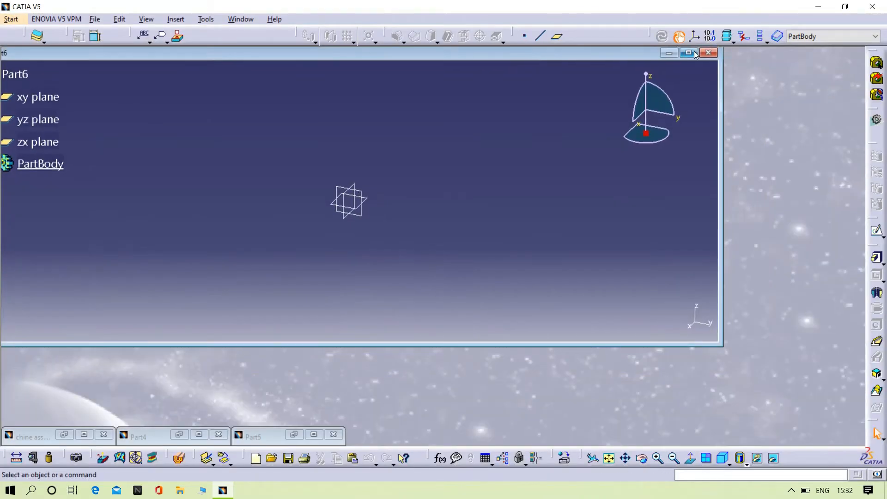
click(688, 53)
Step: Start a sketch on the yz plane and draw a circle about 24 mm in diameter centred on the origin
middle_drag(480, 307, 480, 307)
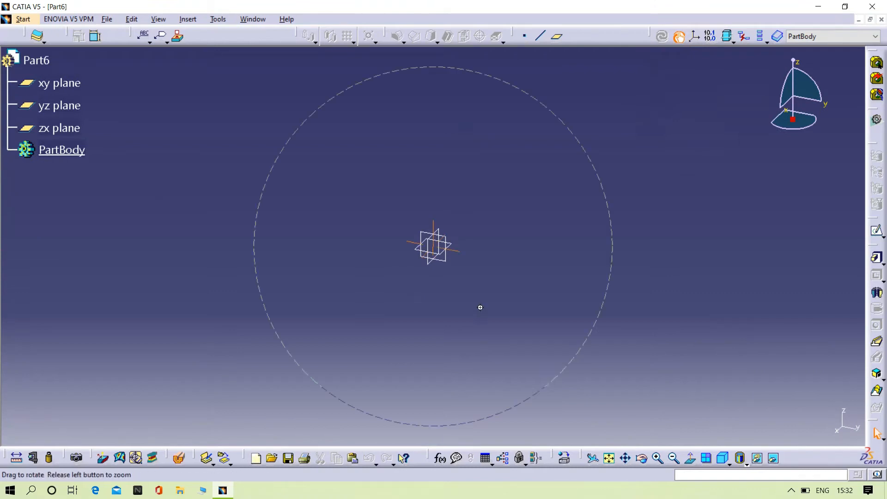
click(446, 259)
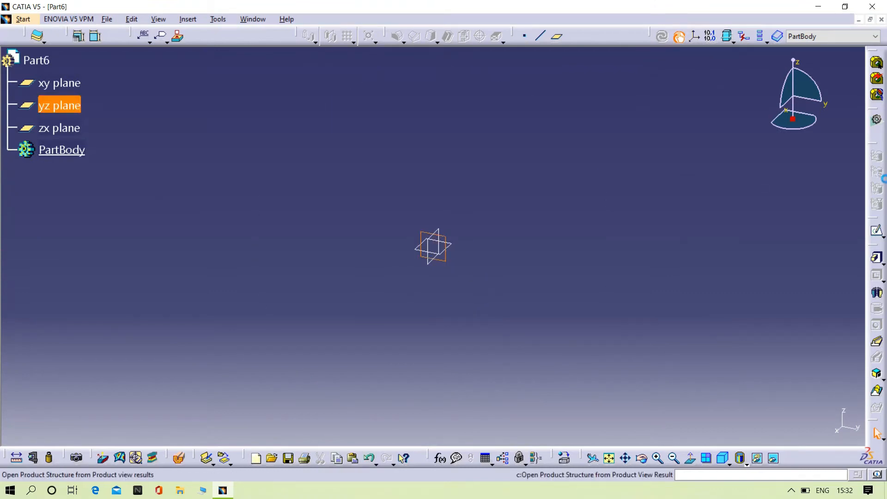
click(878, 238)
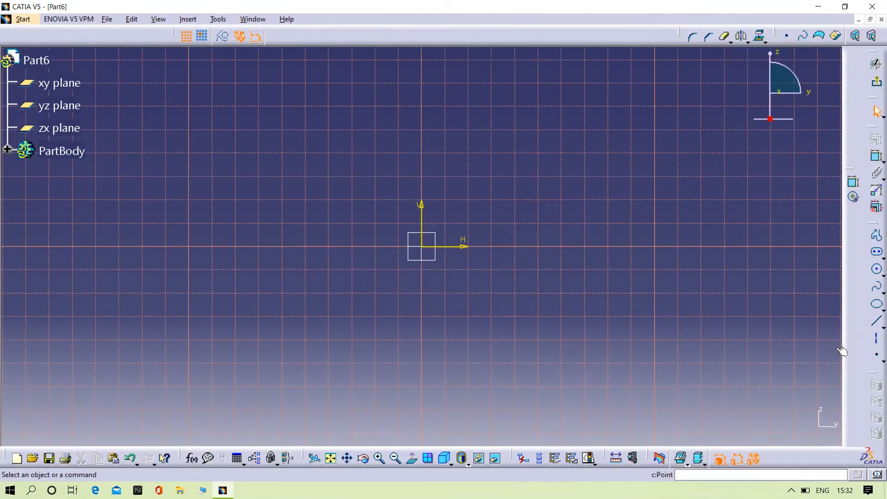
click(877, 271)
click(428, 249)
click(432, 274)
Step: Dimension the origin circle's diameter and set it to 5 mm
click(877, 156)
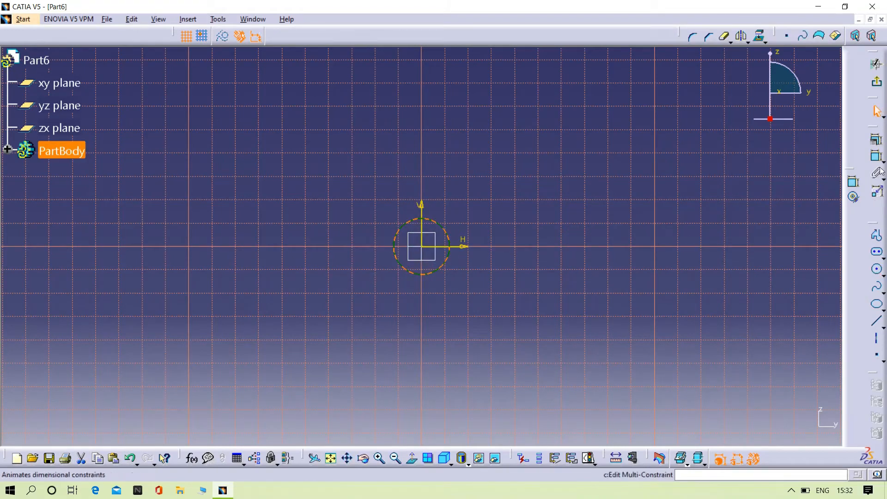
click(441, 266)
click(472, 311)
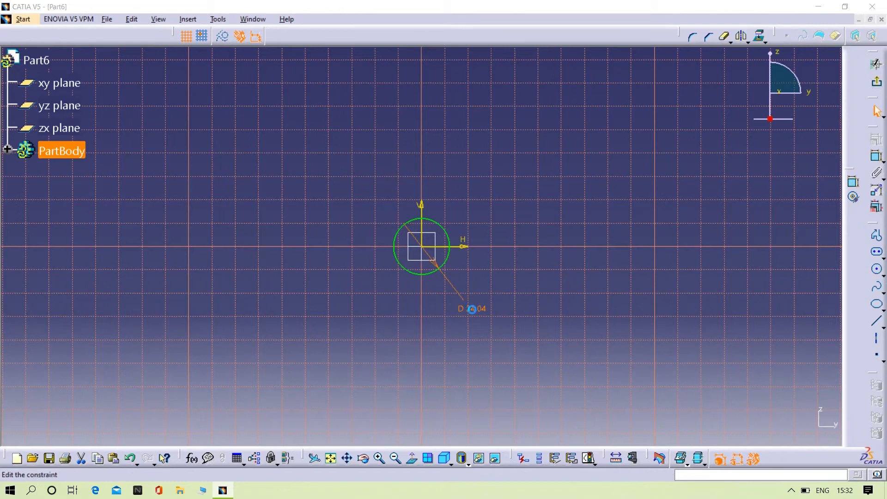
double_click(470, 308)
double_click(637, 371)
key(BackSpace)
text(5)
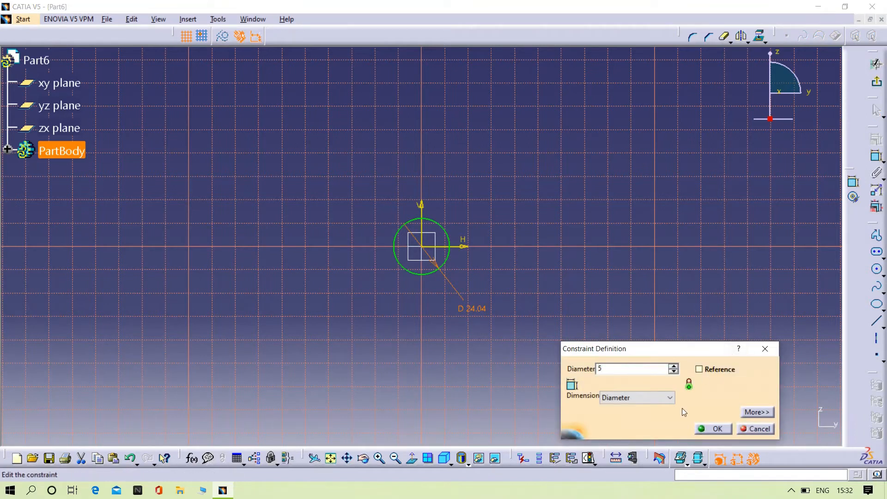
click(714, 428)
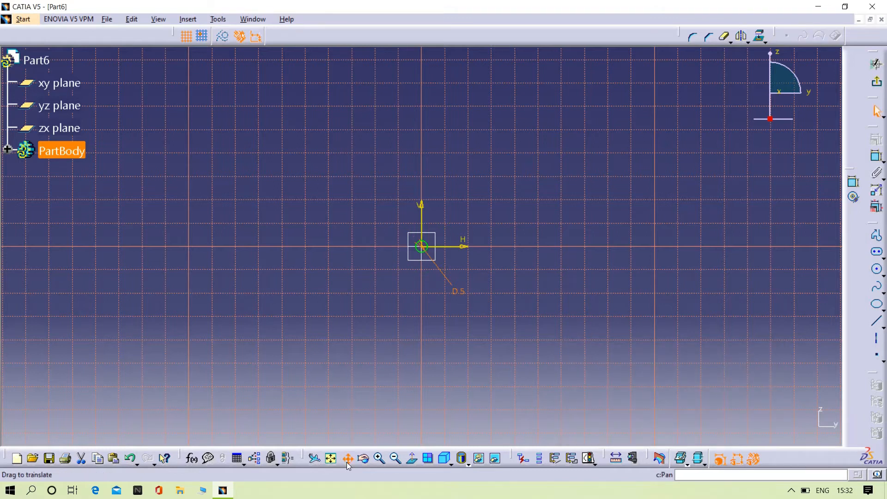
Step: Draw a vertical axis line crossing the horizontal sketch axis, about 17.5 mm from the origin on the positive H side
click(331, 458)
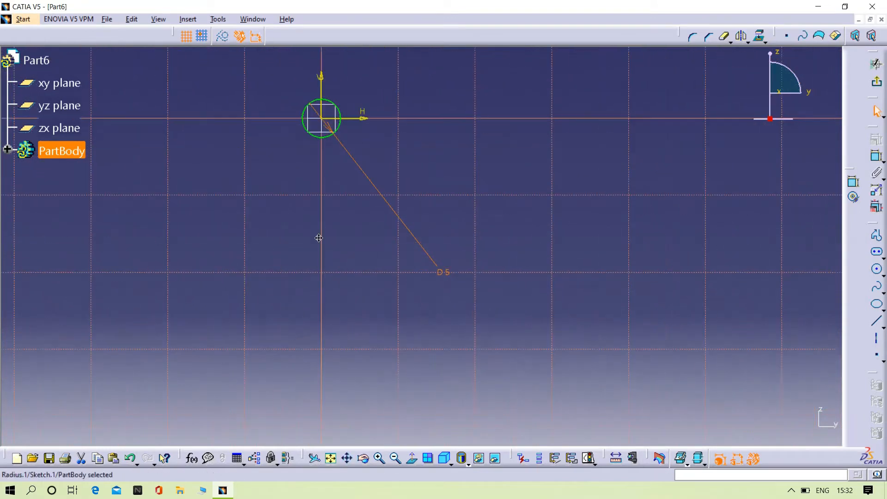
middle_drag(318, 238, 341, 286)
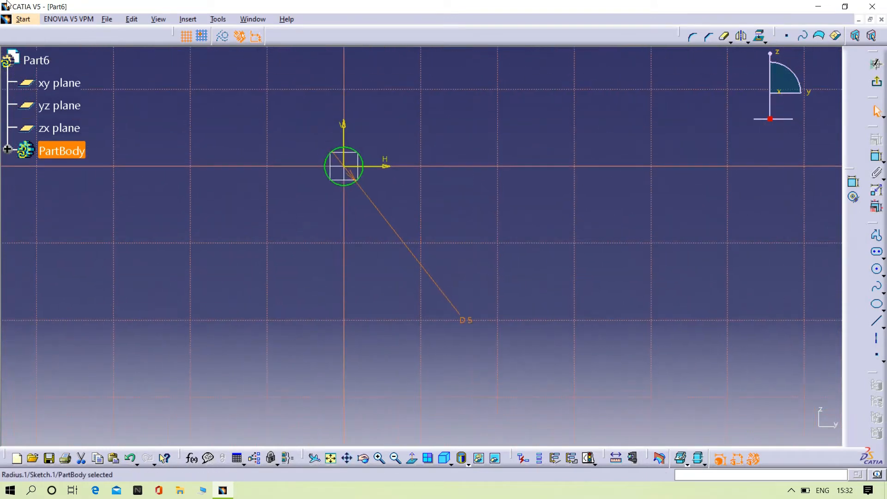
click(877, 346)
click(482, 167)
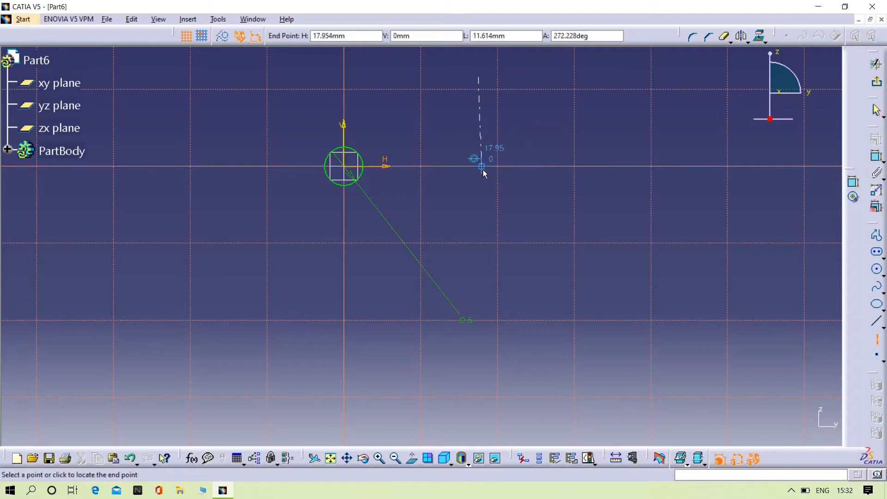
click(479, 205)
Step: Dimension the distance between the drawn axis line and the sketch's vertical axis and set it to 12.5 mm
click(877, 155)
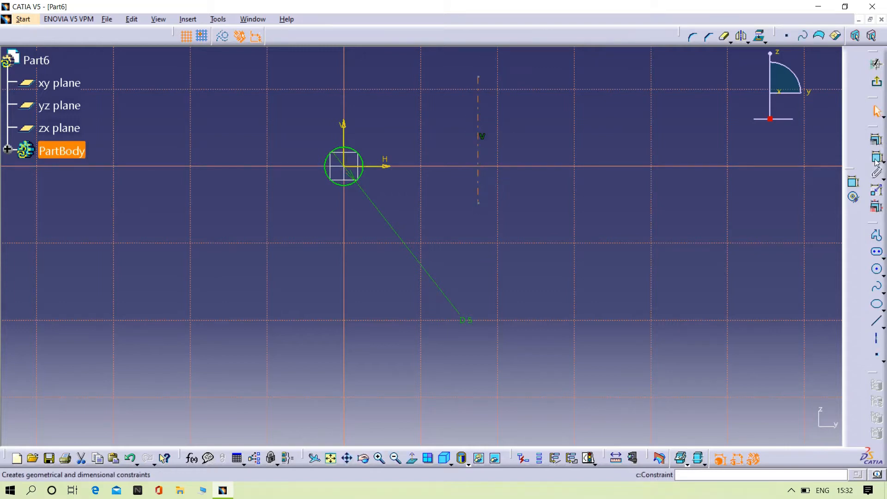
click(478, 185)
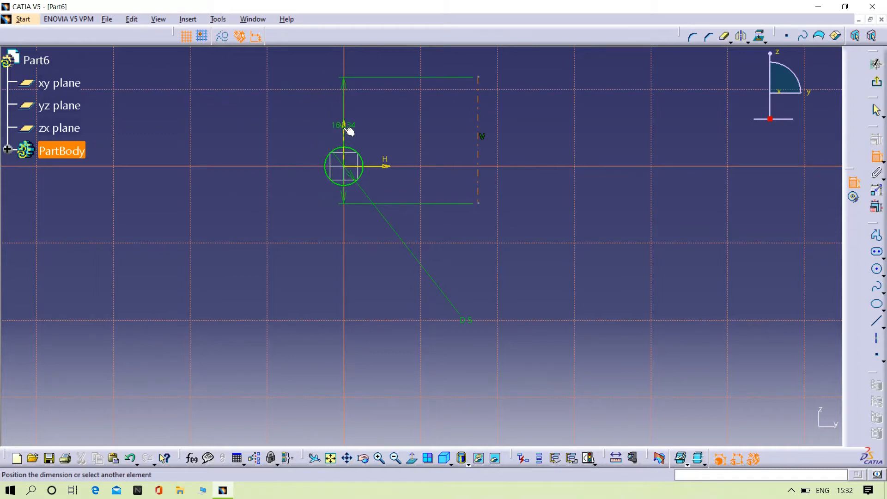
click(346, 130)
click(439, 213)
double_click(439, 210)
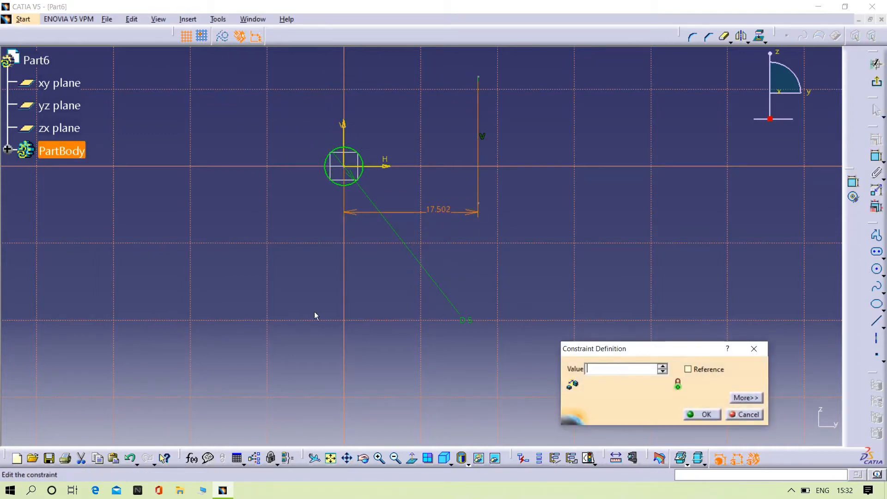
text(12.5mm)
key(Return)
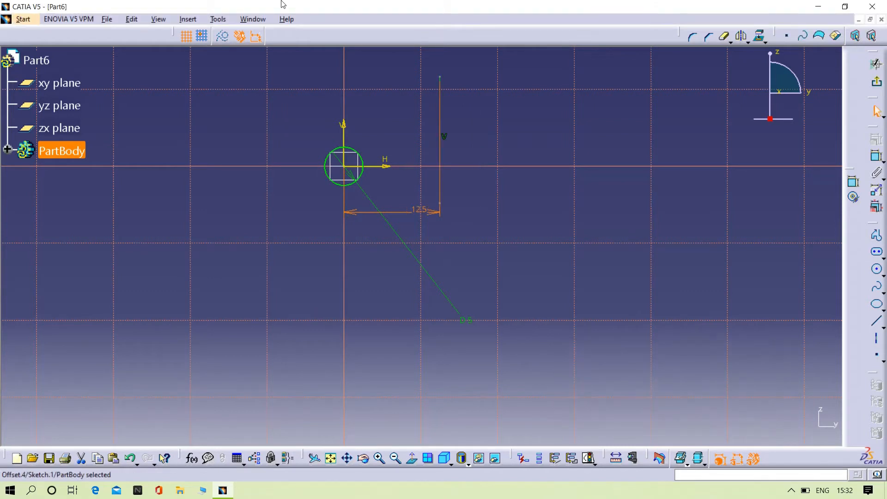
Step: Draw a circle about 6.6 mm in diameter centred where the drawn axis line crosses the horizontal sketch axis
click(882, 275)
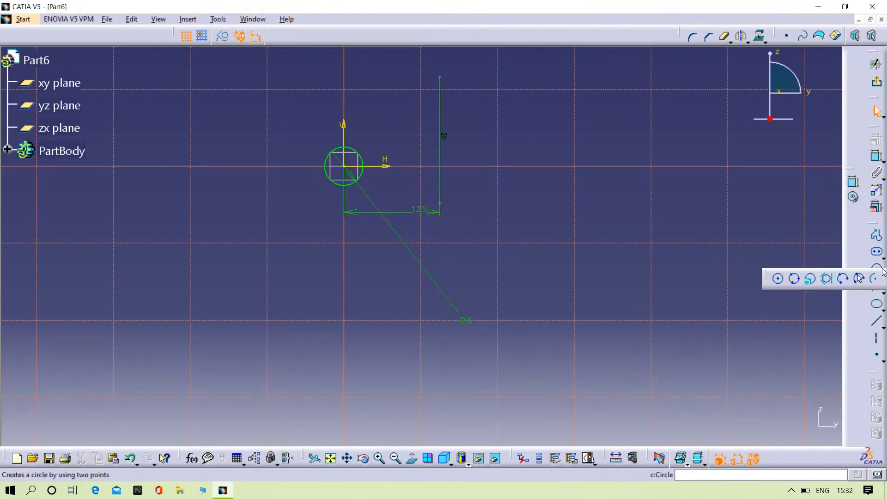
click(785, 279)
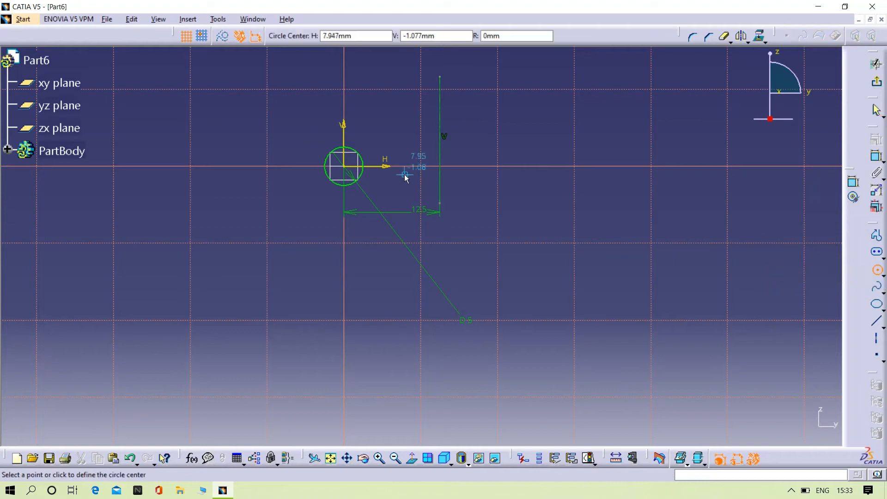
click(443, 169)
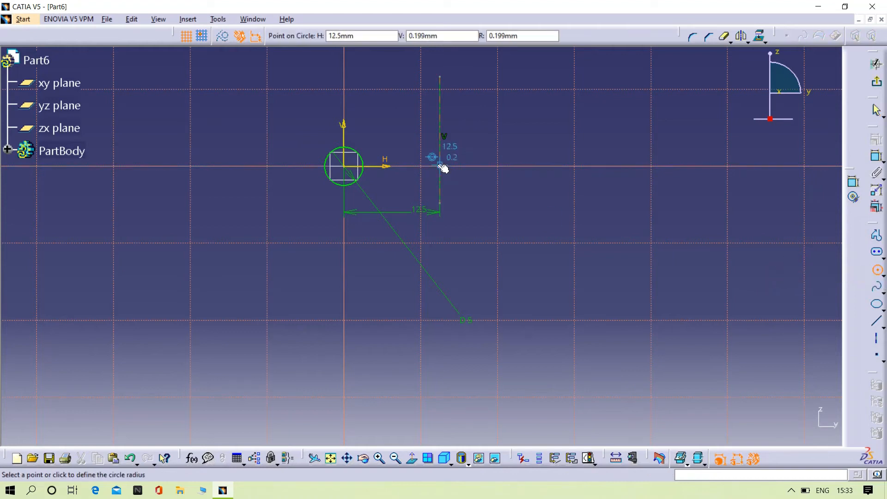
click(453, 187)
Step: Dimension the second circle's diameter and set it to 5 mm
click(876, 156)
click(457, 182)
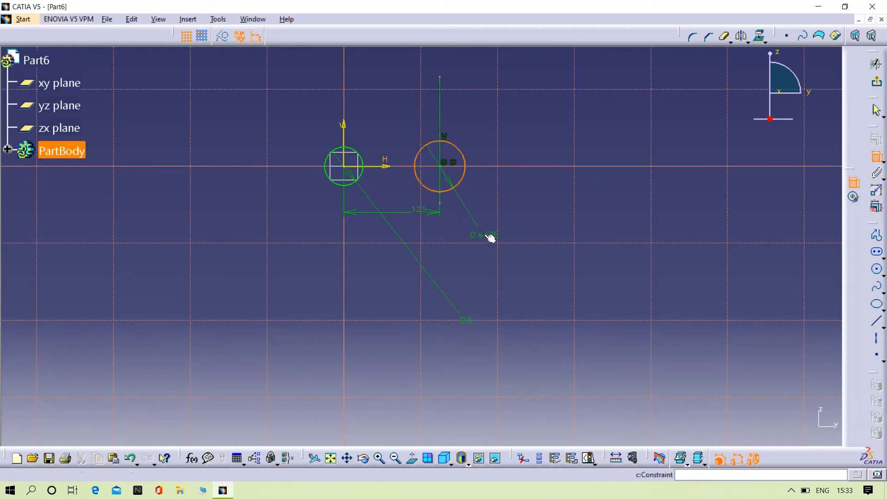
double_click(489, 236)
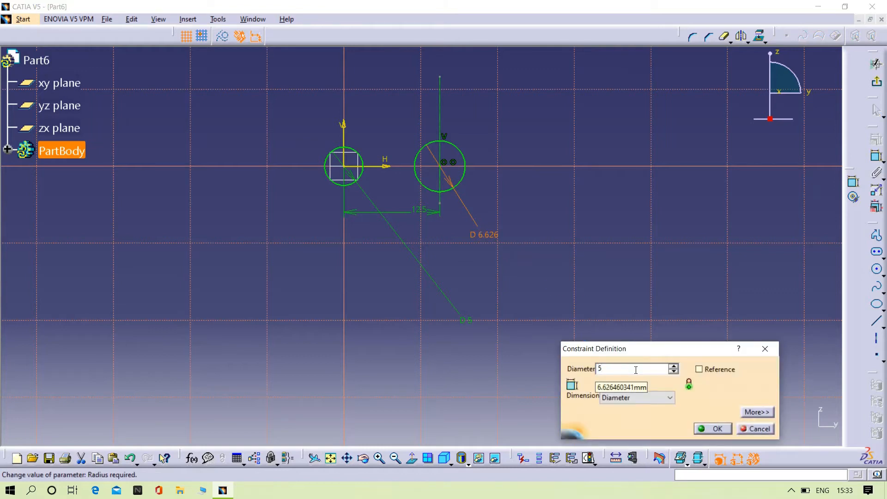
text(5)
key(Return)
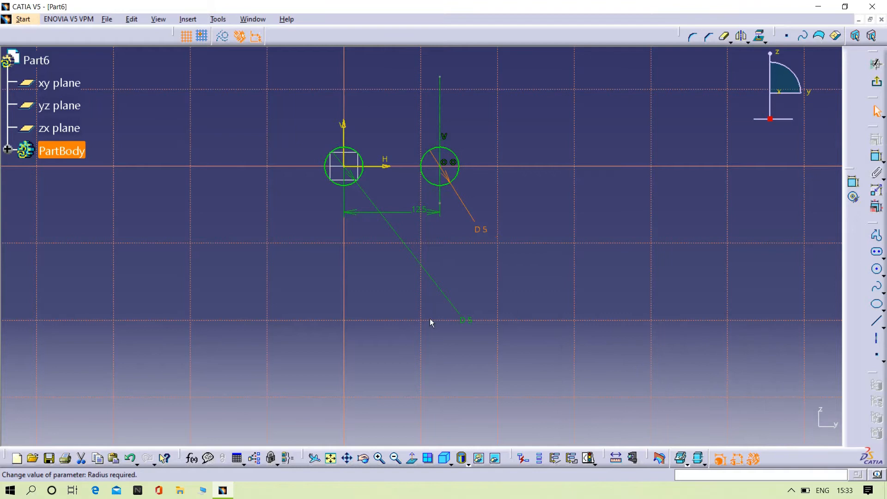
click(682, 250)
Step: Exit the sketch and pad both circles with a length of 5 mm and mirrored extent
click(877, 101)
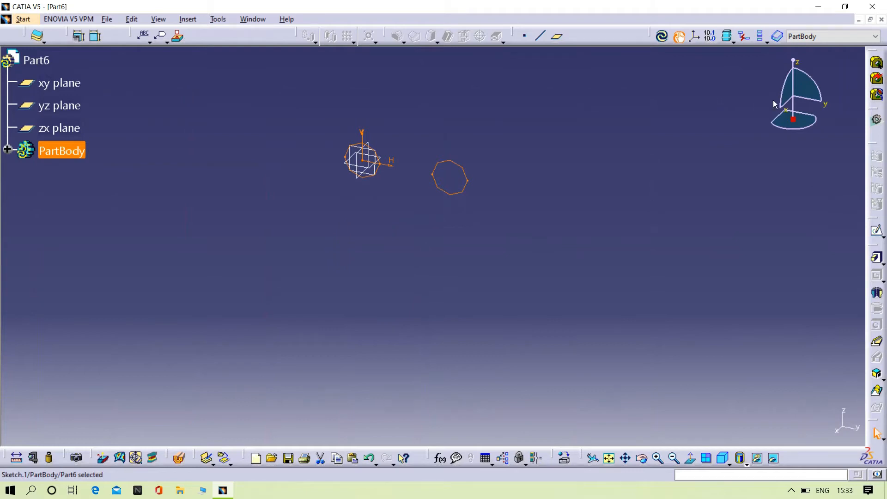
click(877, 259)
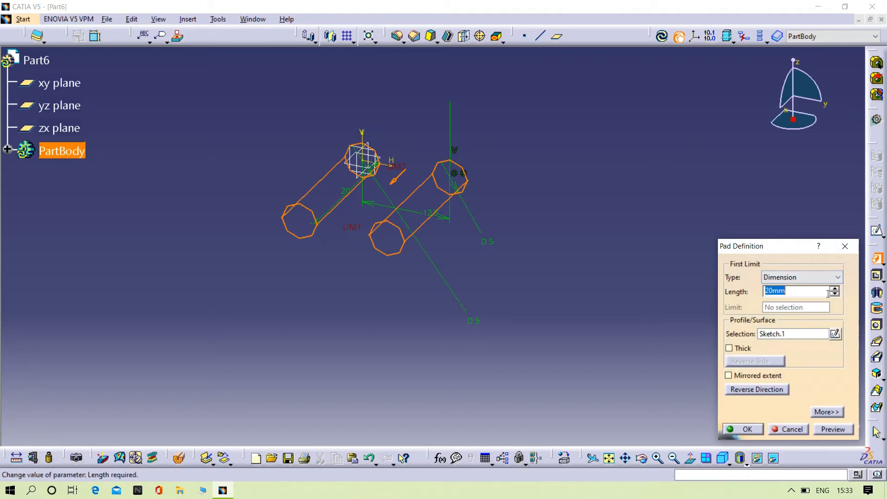
key(BackSpace)
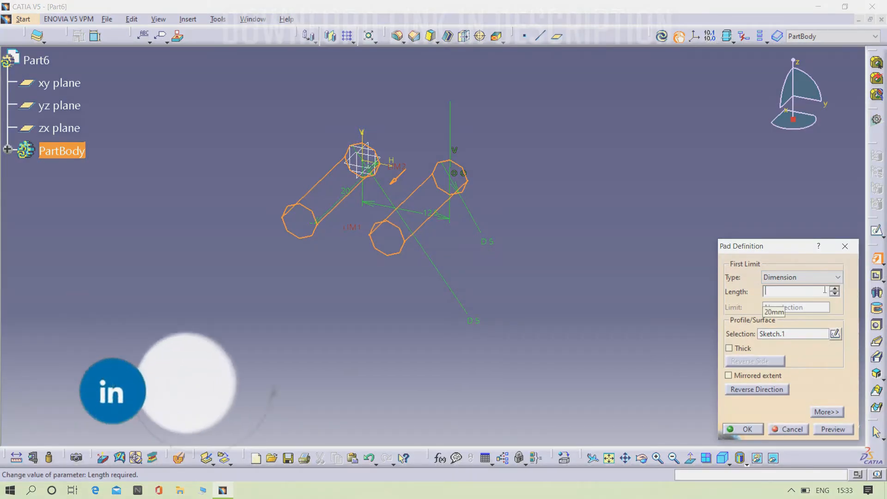
key(Return)
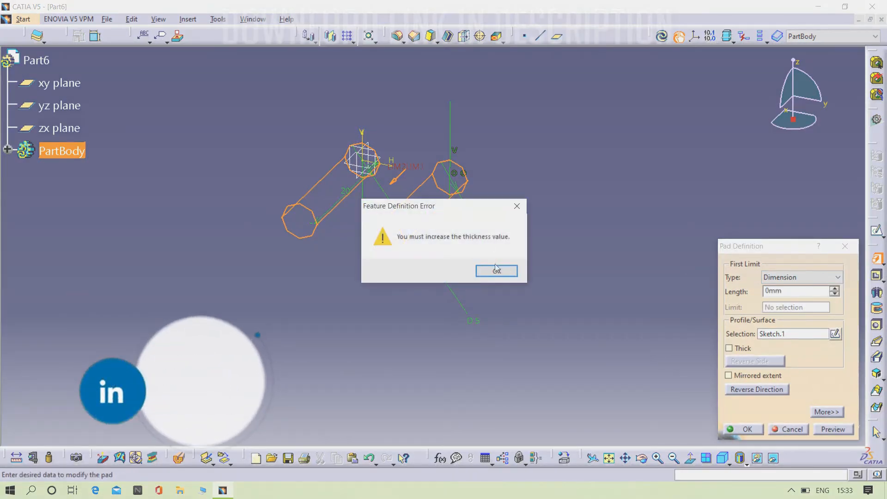
key(Return)
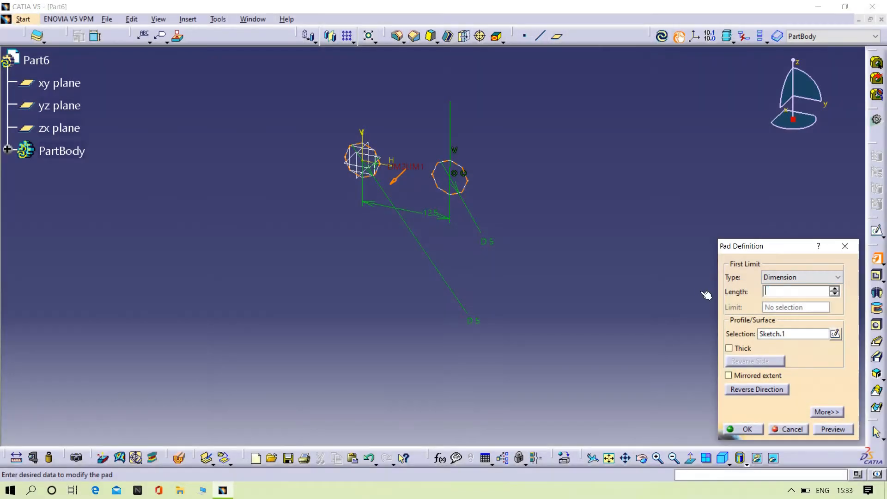
middle_drag(561, 241, 505, 265)
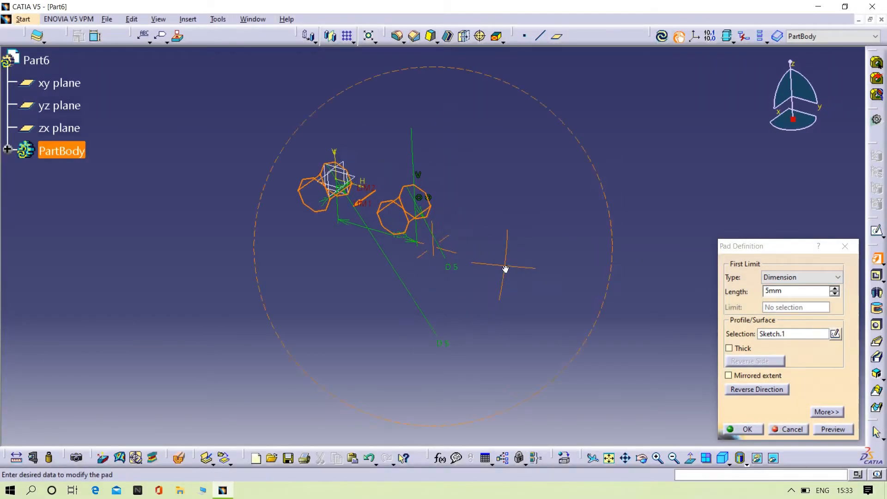
click(757, 375)
middle_drag(568, 294, 489, 307)
click(827, 430)
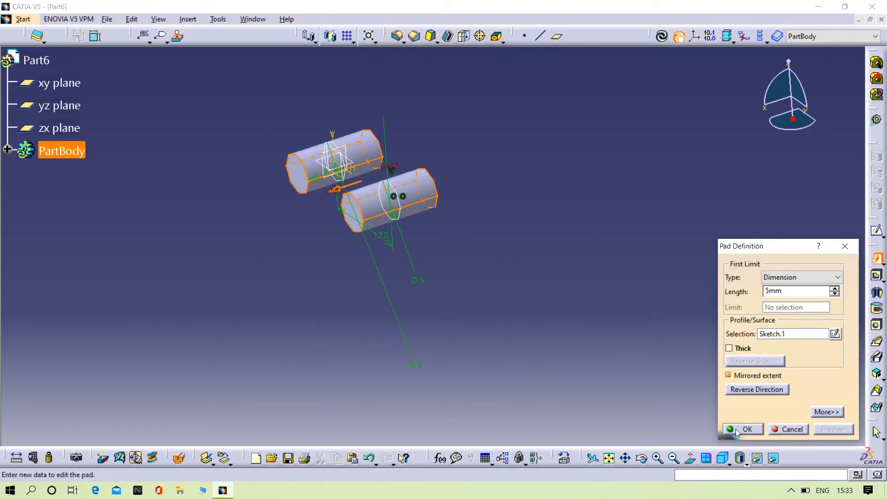
click(736, 430)
Step: Start a sketch on the end face of the second cylinder and draw a circle about 6.9 mm in diameter beside it
middle_drag(578, 324, 507, 246)
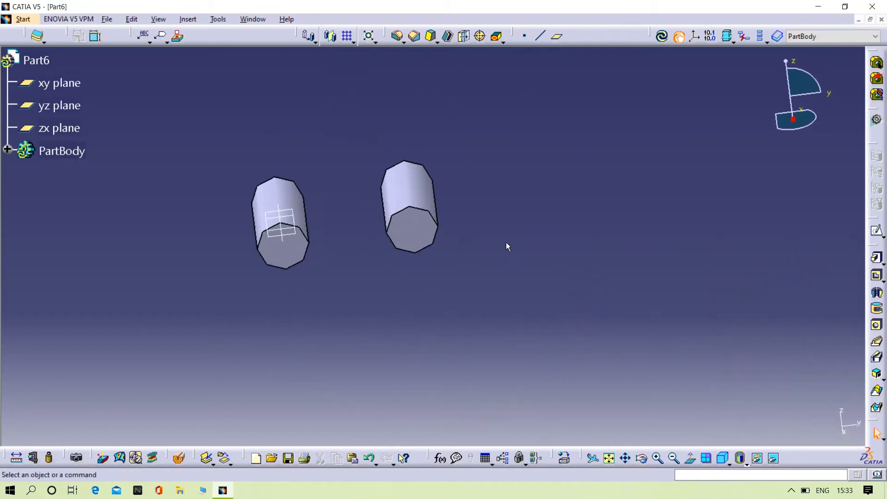
click(406, 232)
click(875, 237)
mouse_move(597, 313)
middle_down()
mouse_move(603, 276)
mouse_move(533, 252)
middle_up()
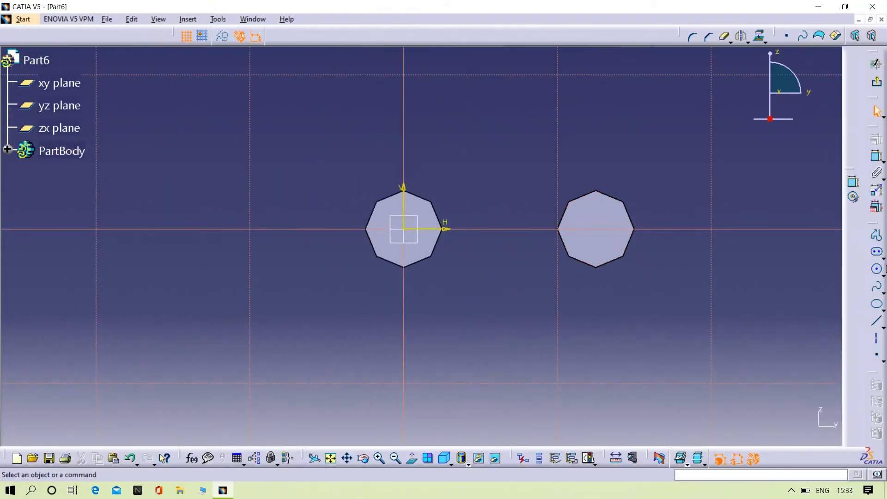
click(878, 269)
mouse_move(768, 242)
middle_down()
mouse_move(564, 232)
mouse_move(556, 222)
middle_up()
click(556, 218)
click(577, 264)
Step: Dimension the new circle's diameter and set it to 10 mm
click(876, 157)
click(586, 320)
double_click(588, 321)
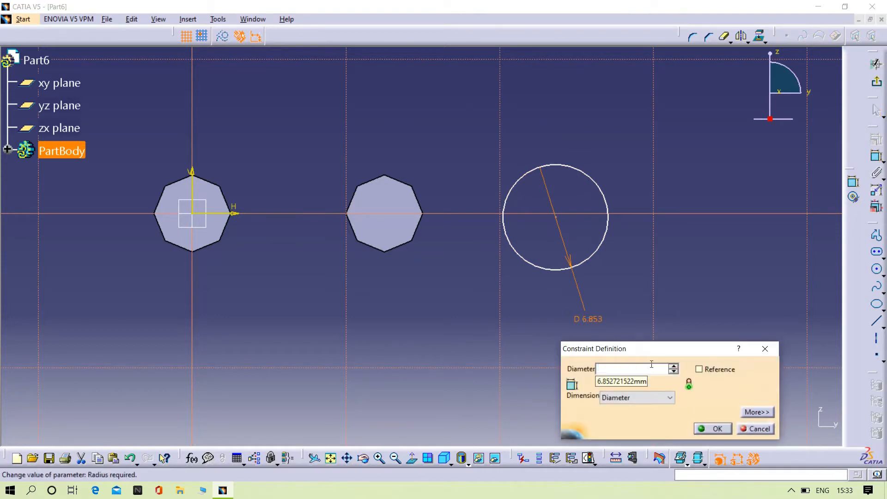
text(10)
key(Return)
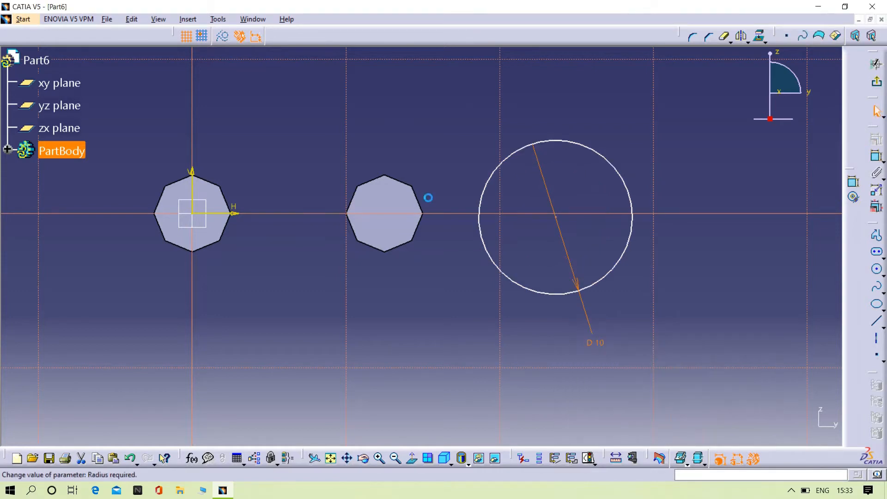
Step: Constrain the 10 mm circle to be concentric with the circular edge of the second cylinder
click(415, 244)
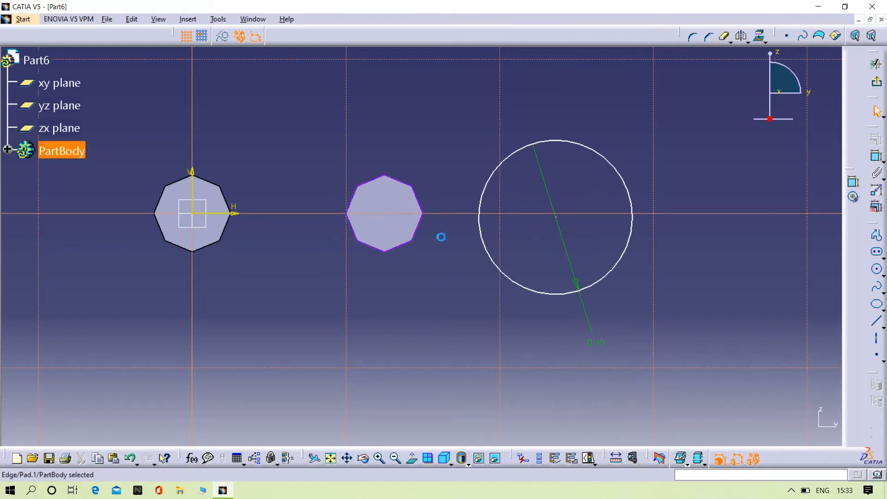
click(495, 180)
click(876, 142)
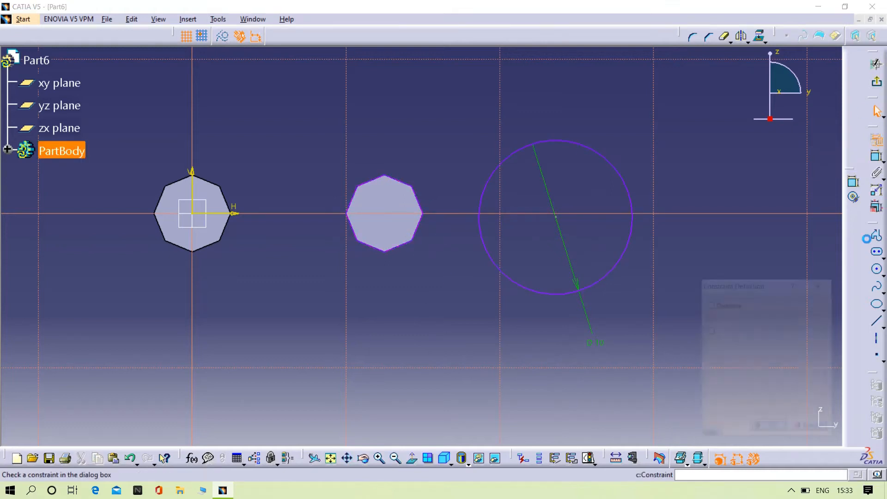
click(806, 330)
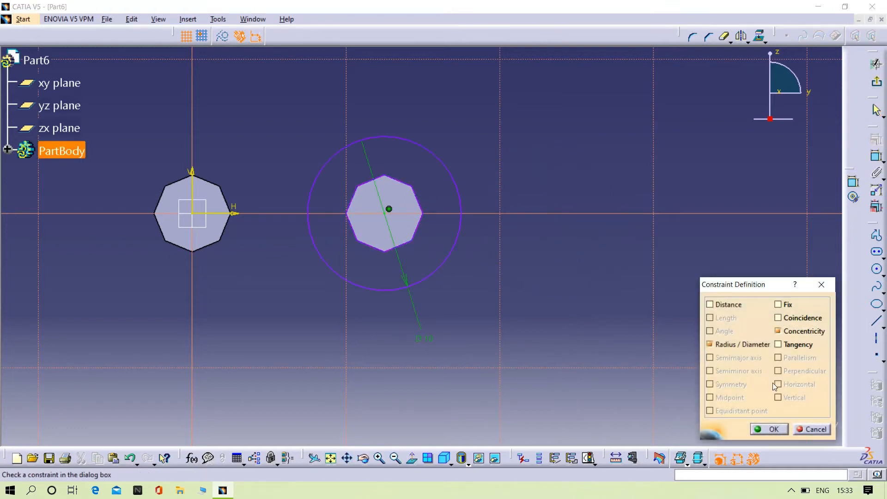
click(764, 430)
Step: Draw another circle about 5.6 mm in diameter in the empty area below the cylinder at the sketch origin
middle_drag(624, 174, 719, 156)
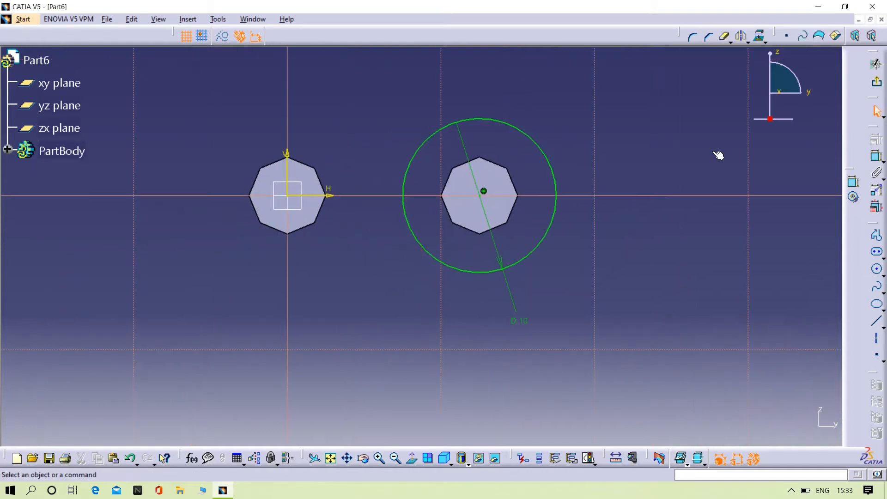
click(878, 272)
click(172, 298)
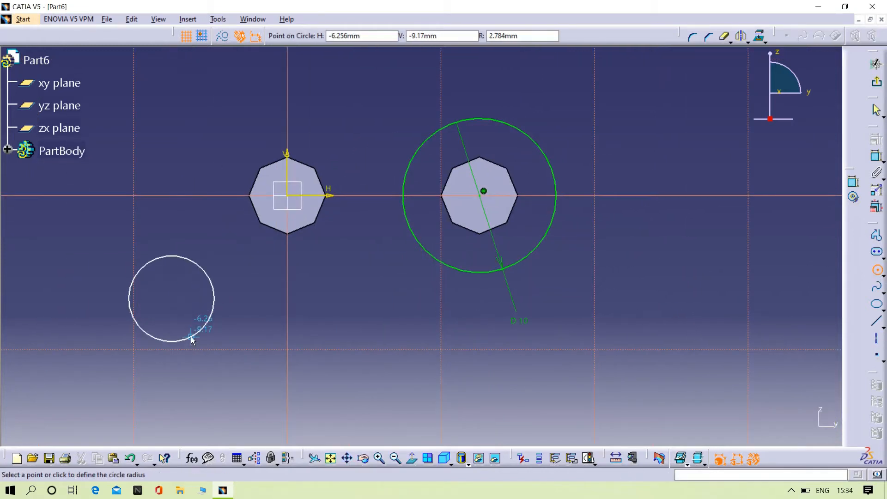
click(191, 338)
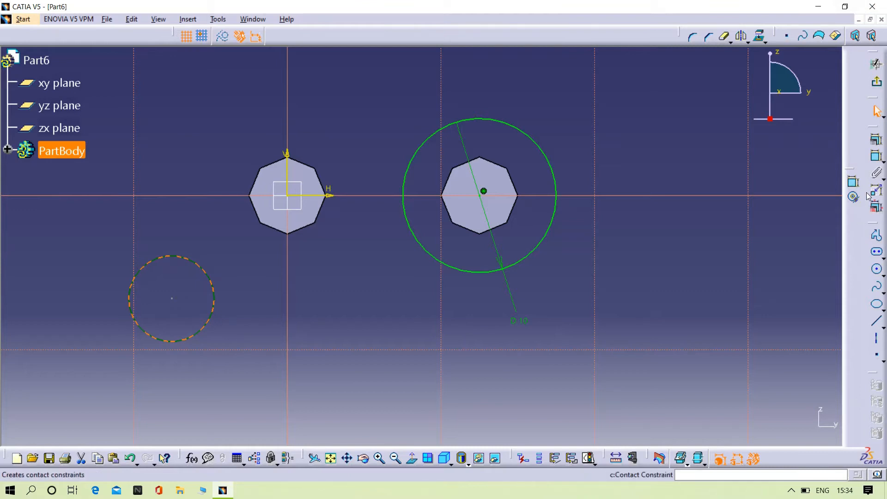
Step: Dimension the diameter of the circle below the origin cylinder and set it to 10 mm
click(202, 329)
click(97, 386)
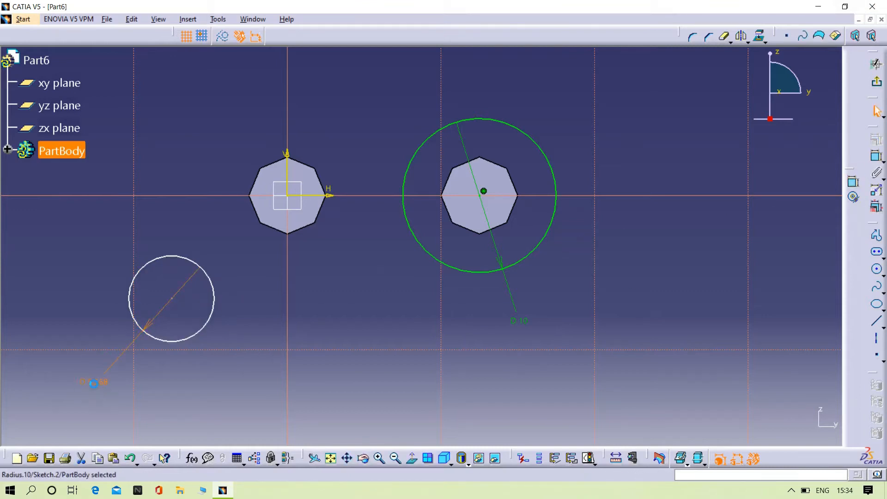
double_click(93, 384)
key(BackSpace)
text(10mm)
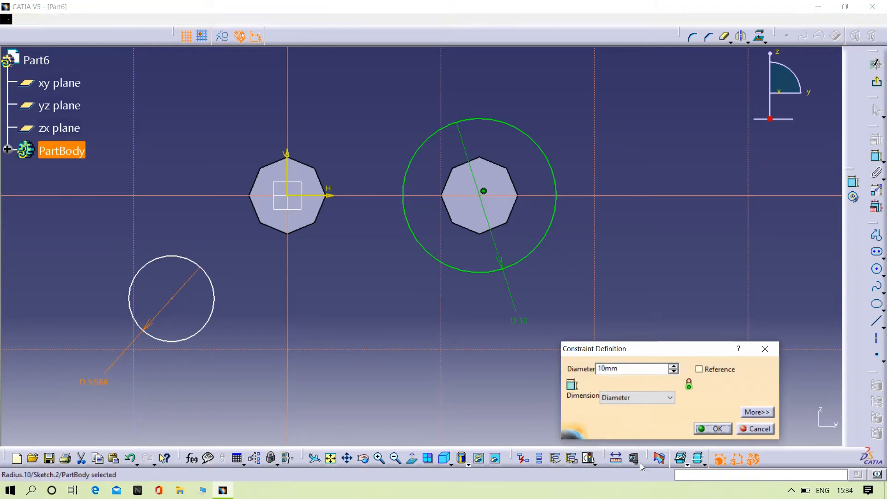
key(Return)
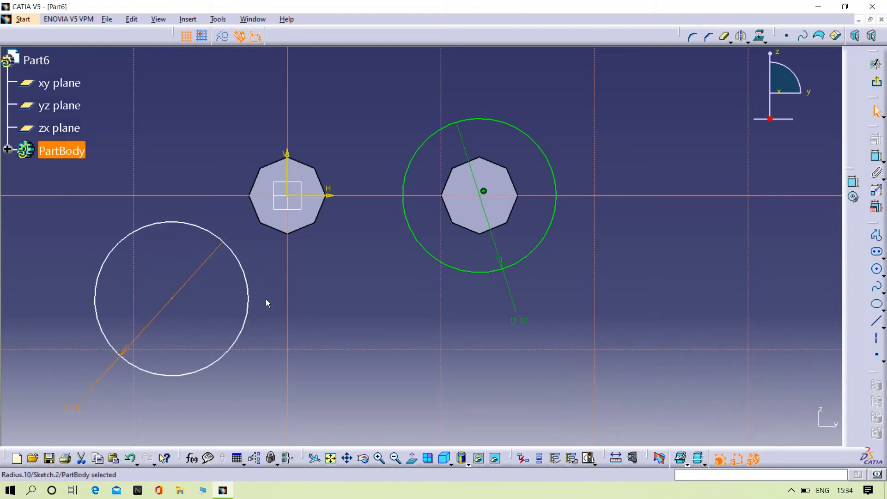
Step: Make the unattached 10 mm circle concentric with the edge of the cylinder at the sketch origin
click(252, 288)
ctrl+click(257, 207)
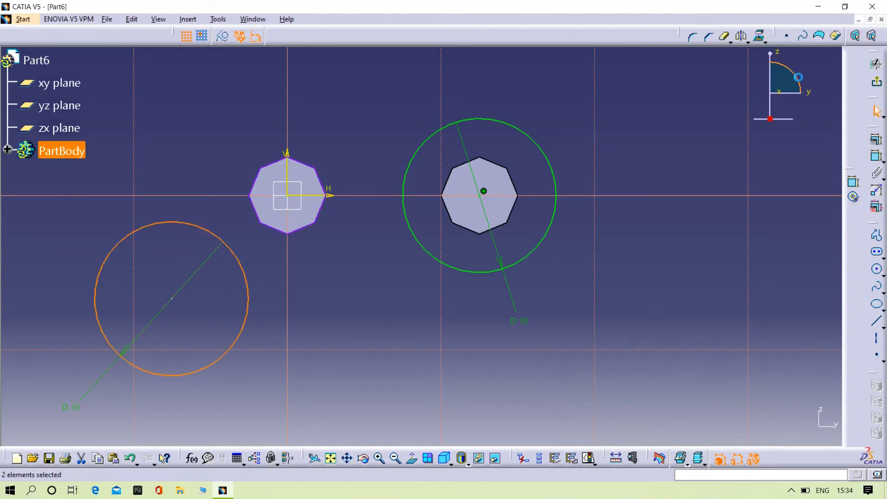
click(877, 139)
click(799, 331)
click(769, 429)
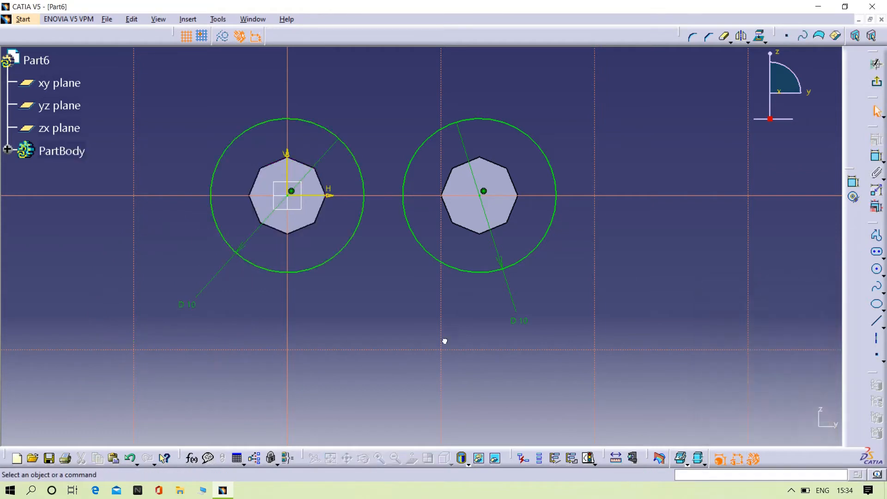
Step: Draw a downward-bulging three-point arc of about 5.9 mm radius joining the upper parts of the two 10 mm circles
click(883, 258)
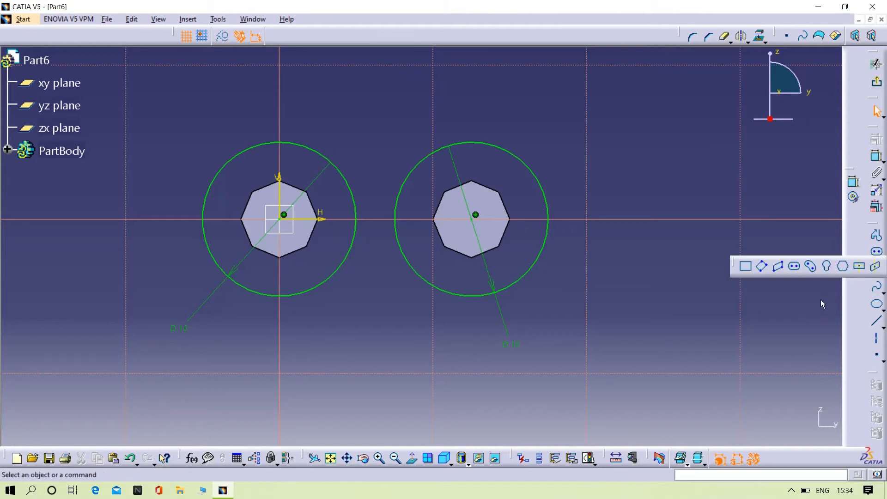
click(883, 273)
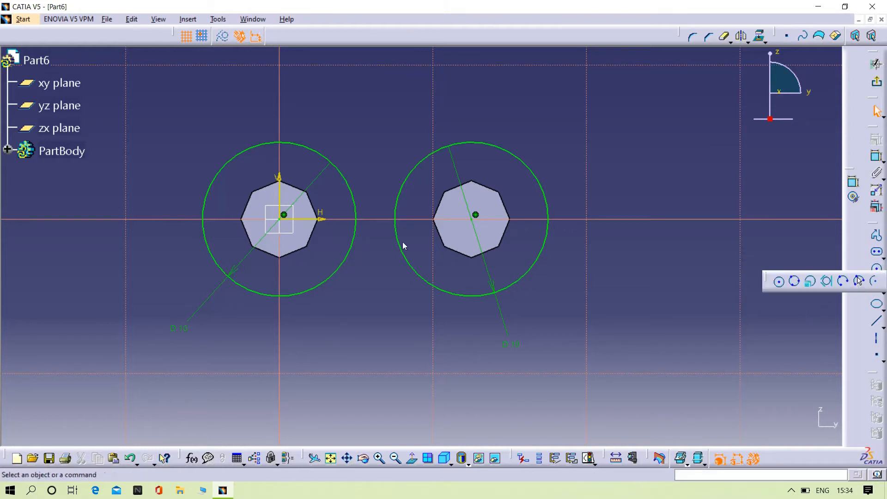
click(858, 281)
click(312, 149)
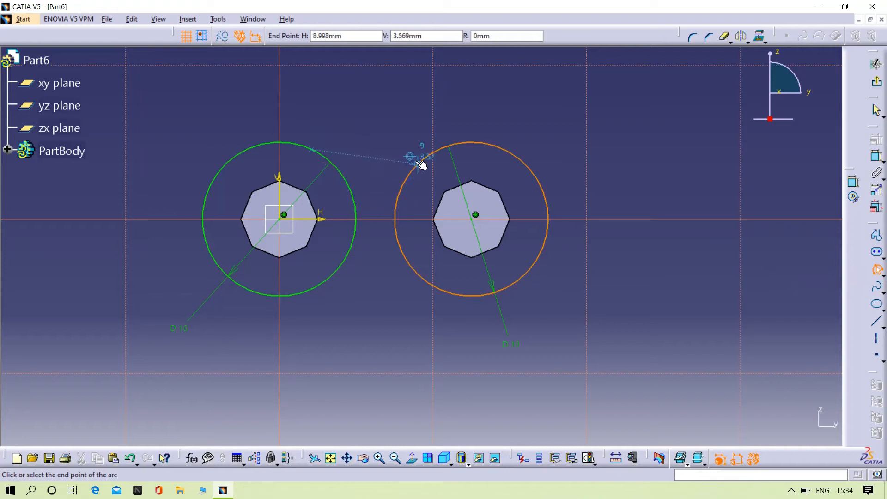
click(440, 150)
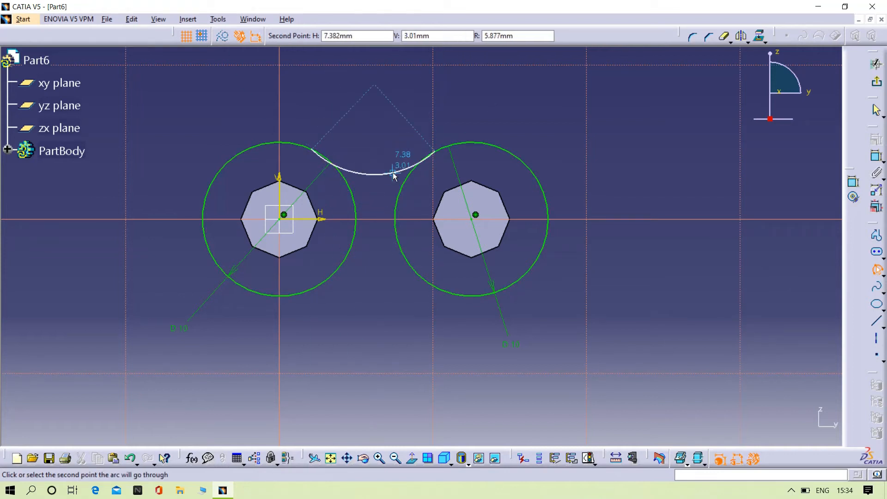
click(393, 171)
Step: Add a tangency constraint between the connecting arc and the circle around the second cylinder
ctrl+middle_drag(363, 246, 356, 198)
click(414, 170)
click(388, 106)
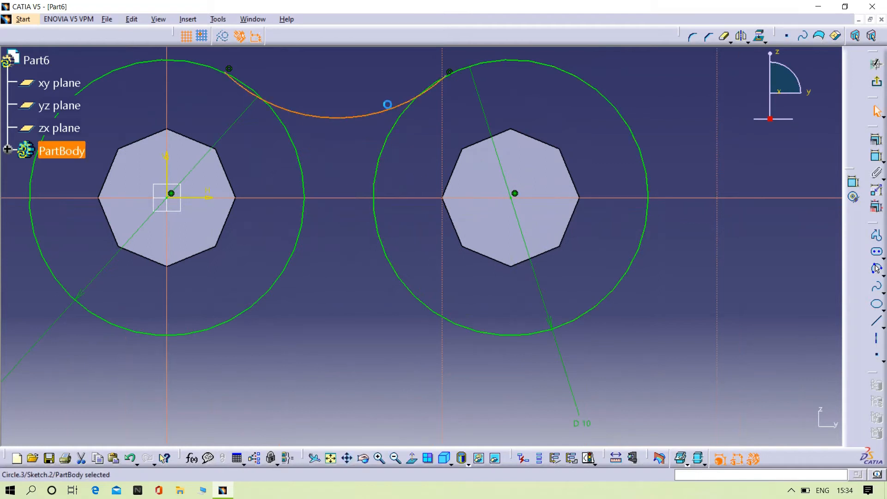
ctrl+click(402, 123)
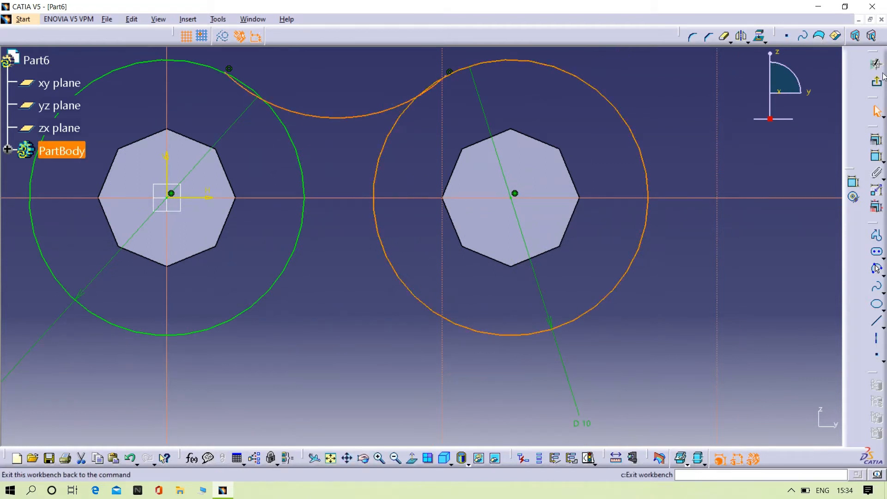
click(876, 139)
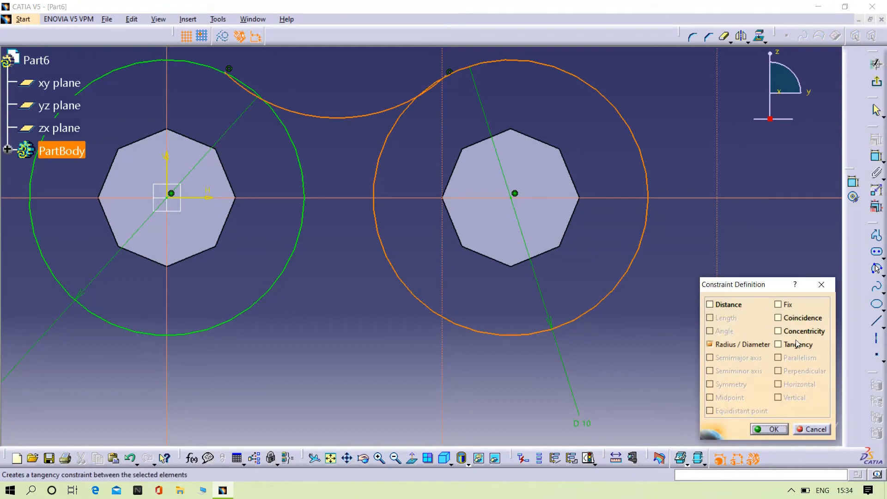
click(769, 430)
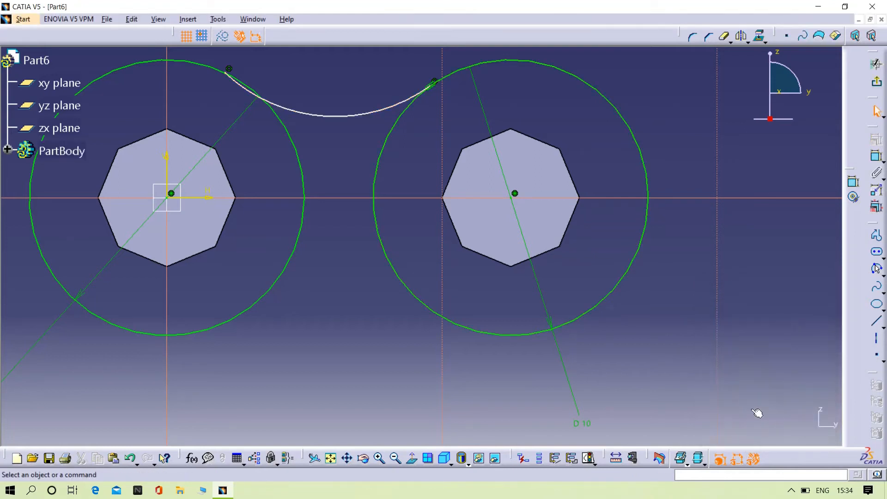
Step: Add a tangency constraint between the connecting arc and the circle around the origin cylinder
middle_drag(250, 146, 278, 189)
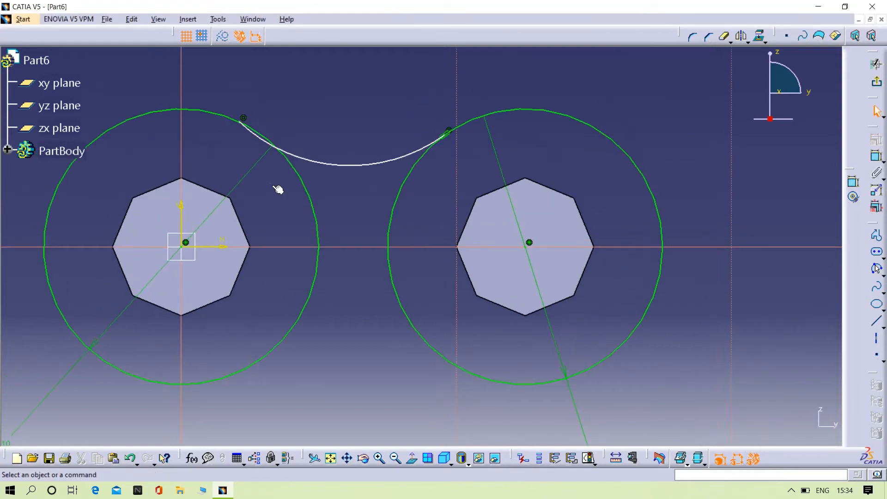
click(301, 173)
ctrl+click(306, 156)
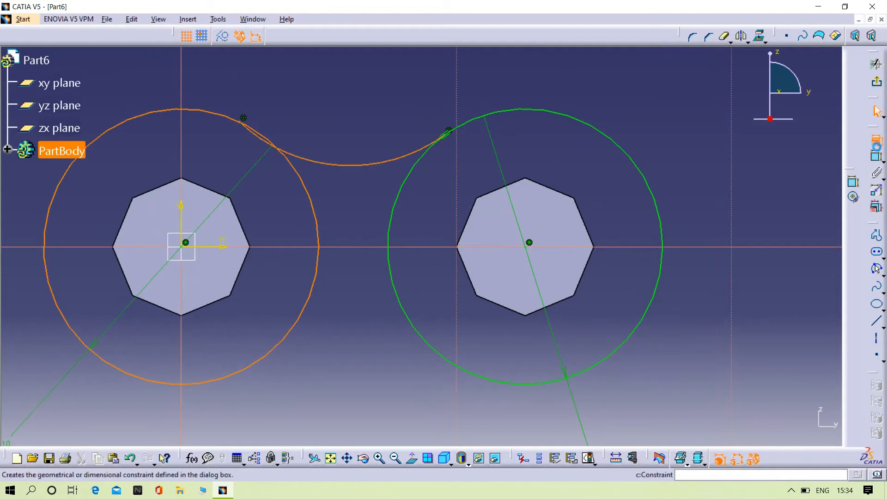
click(878, 146)
click(801, 348)
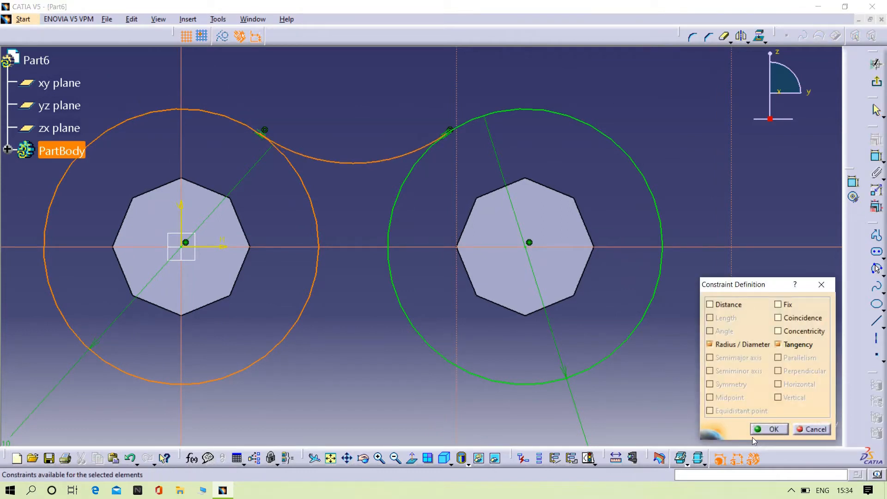
click(769, 429)
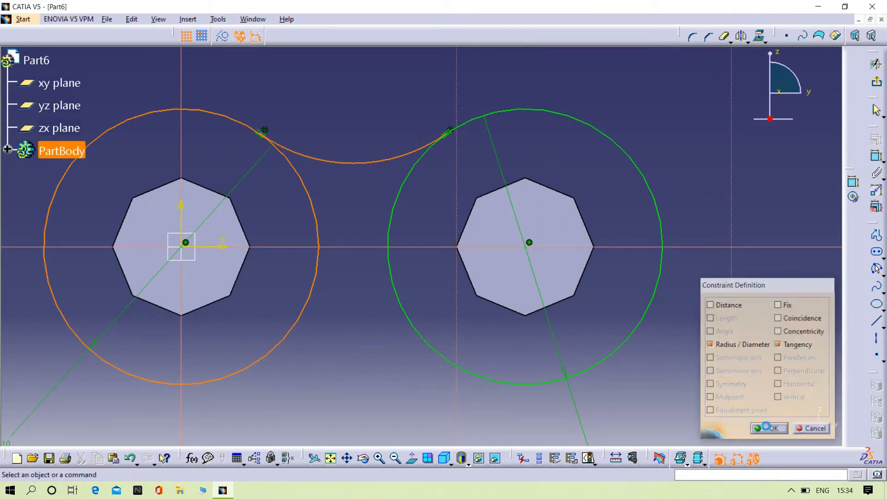
Step: Dimension the connecting arc's radius and set it to 8 mm
click(876, 156)
click(353, 159)
click(351, 129)
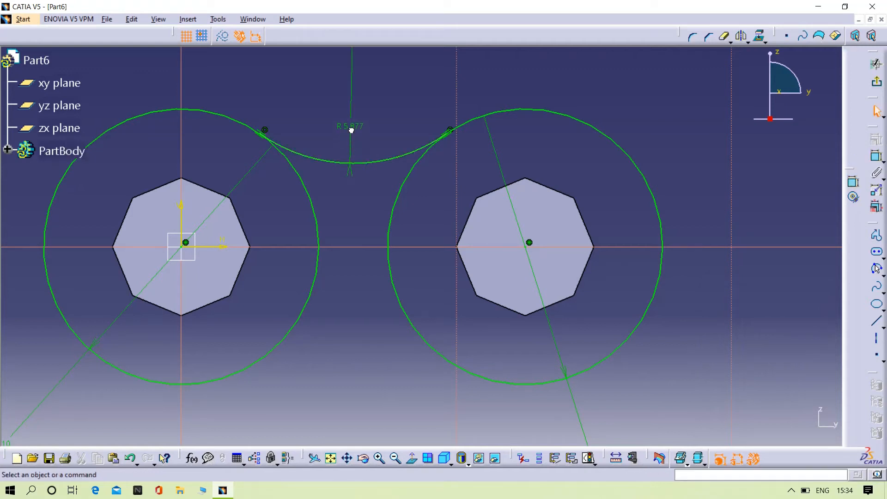
double_click(349, 126)
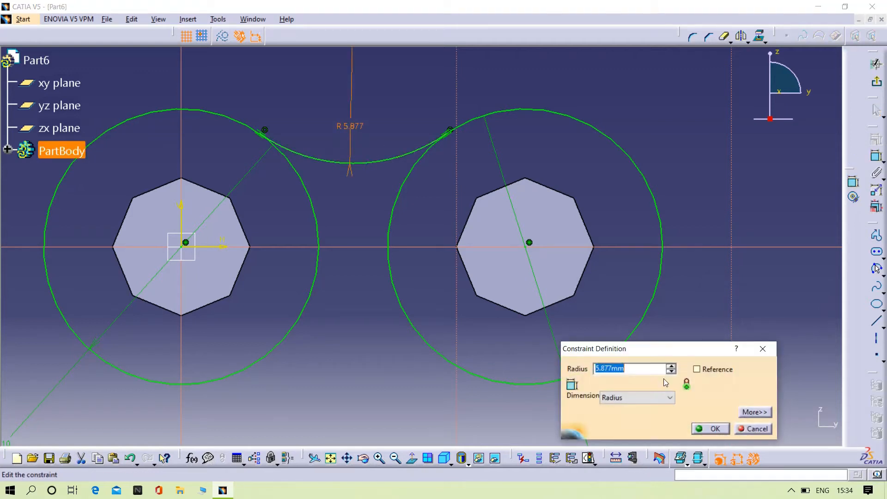
key(Return)
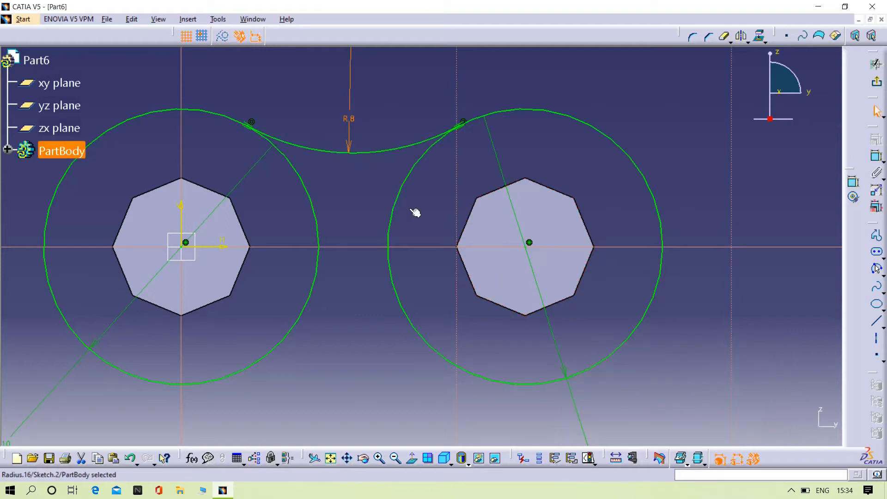
Step: Mirror the 8 mm arc about the horizontal sketch axis
click(344, 157)
click(742, 37)
click(224, 246)
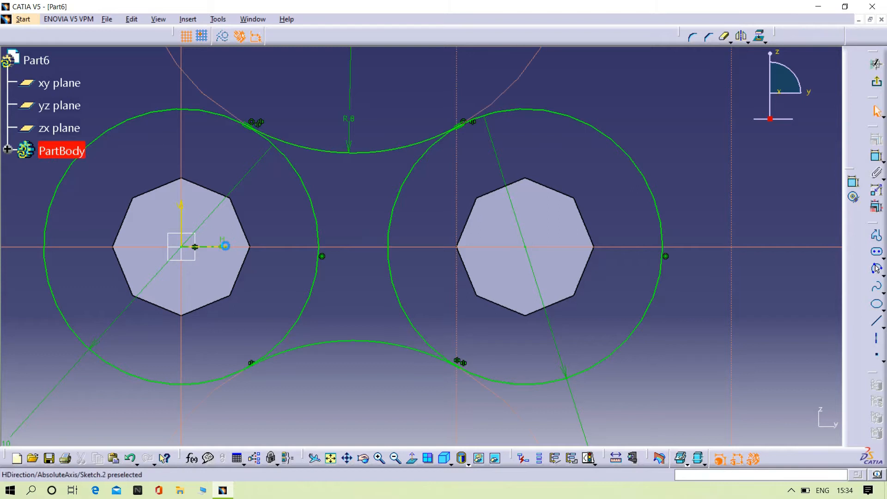
Step: Trim away the inner portions of both circles between the arcs to leave one closed link outline, and exit the sketch
middle_drag(369, 239, 374, 264)
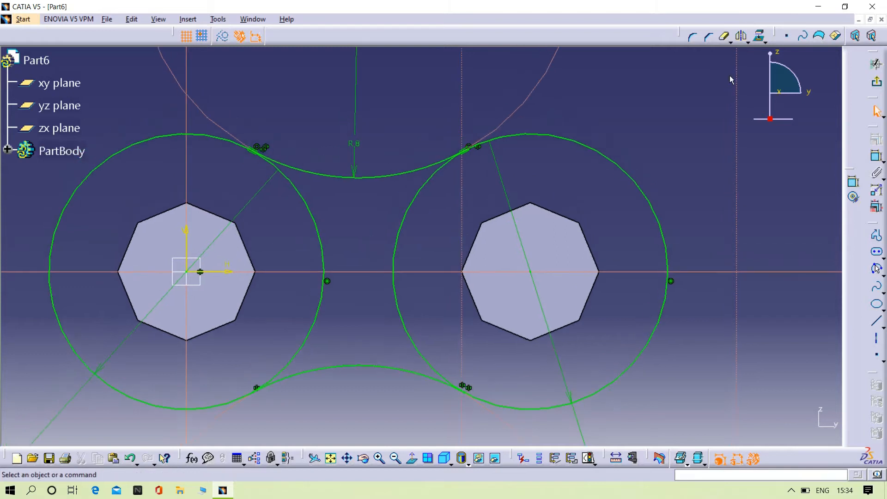
click(726, 39)
click(324, 243)
click(724, 36)
click(403, 221)
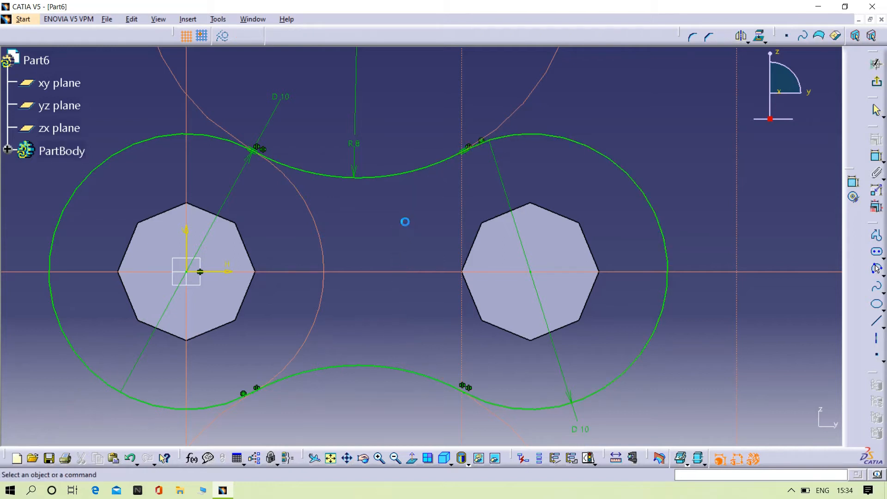
ctrl+middle_drag(576, 231, 601, 279)
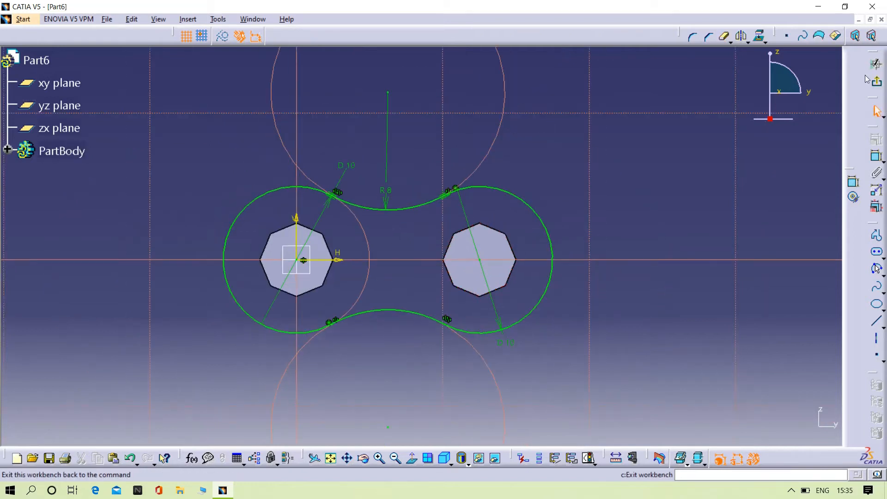
click(876, 111)
mouse_move(630, 192)
middle_down()
mouse_move(402, 295)
mouse_move(503, 307)
middle_up()
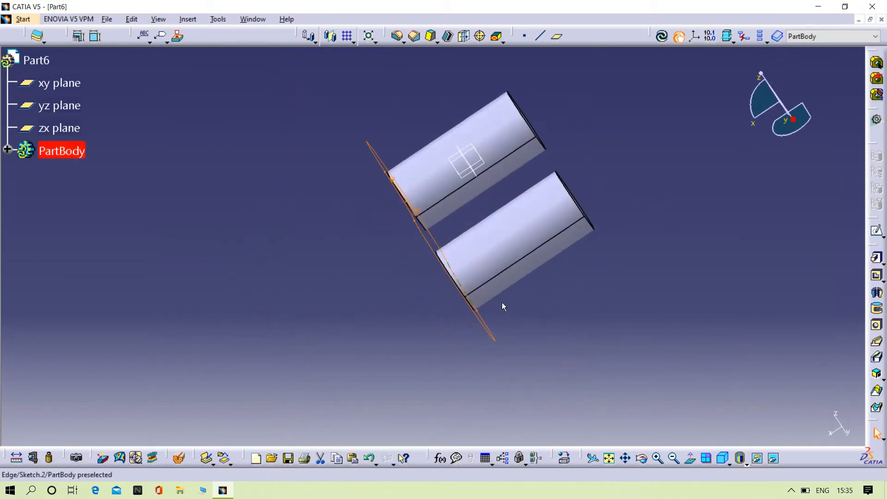
Step: Extrude the waisted link outline at the base of the two pins 1 mm, away from the pins
click(877, 258)
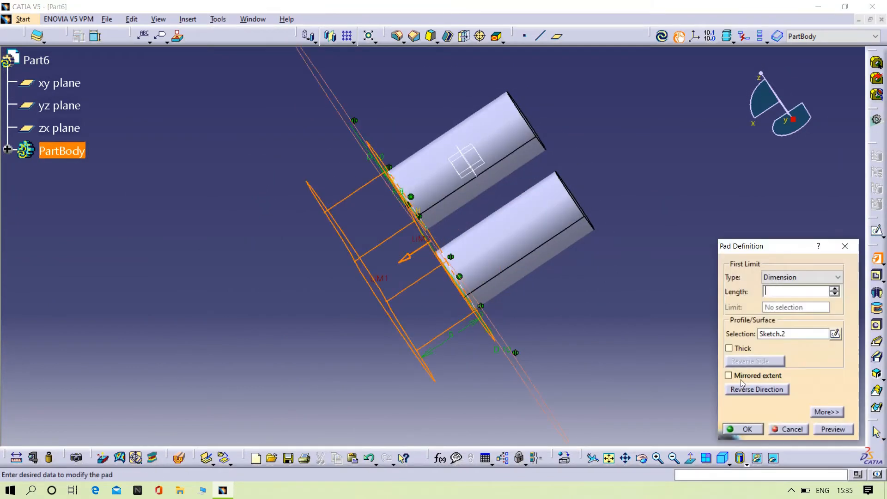
click(607, 389)
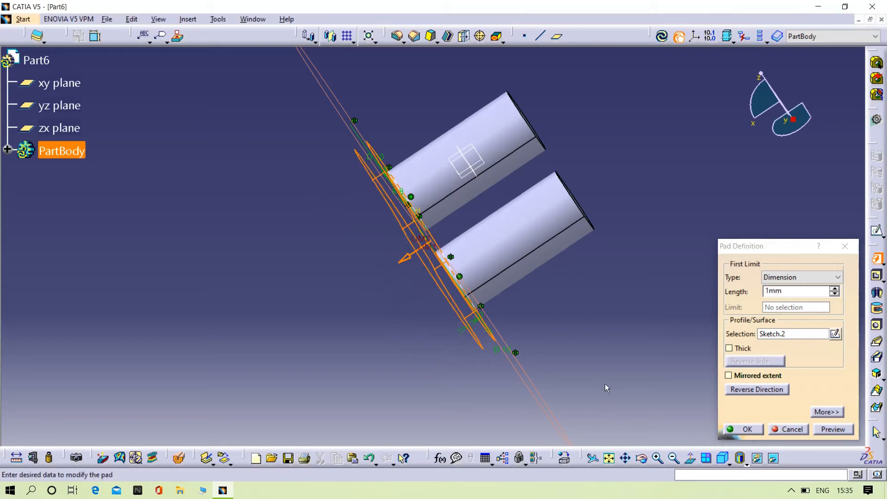
click(839, 427)
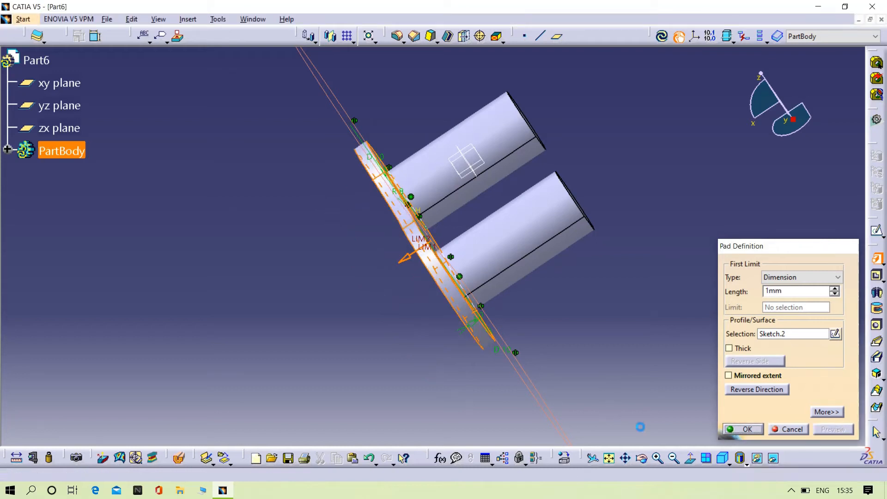
click(743, 429)
Step: Start a sketch on the free end face of a pin and show the hidden Sketch.2 link outline
middle_drag(420, 382, 769, 226)
click(719, 248)
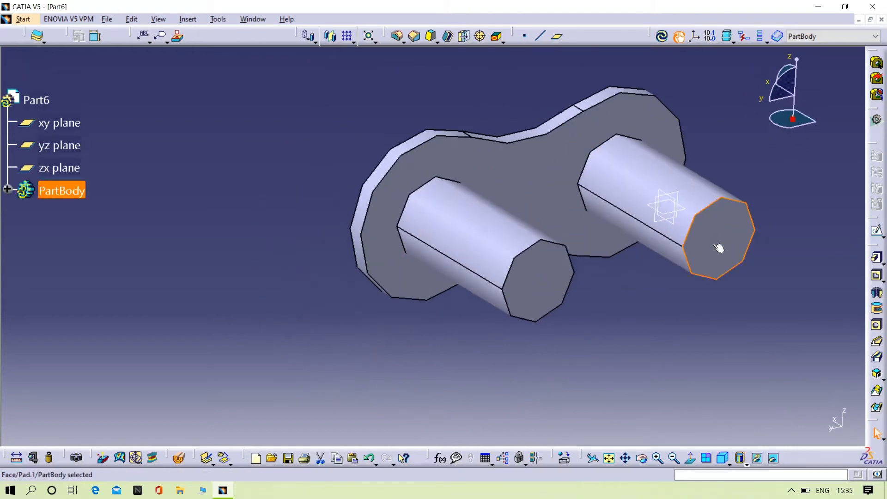
click(877, 230)
middle_drag(644, 155, 643, 155)
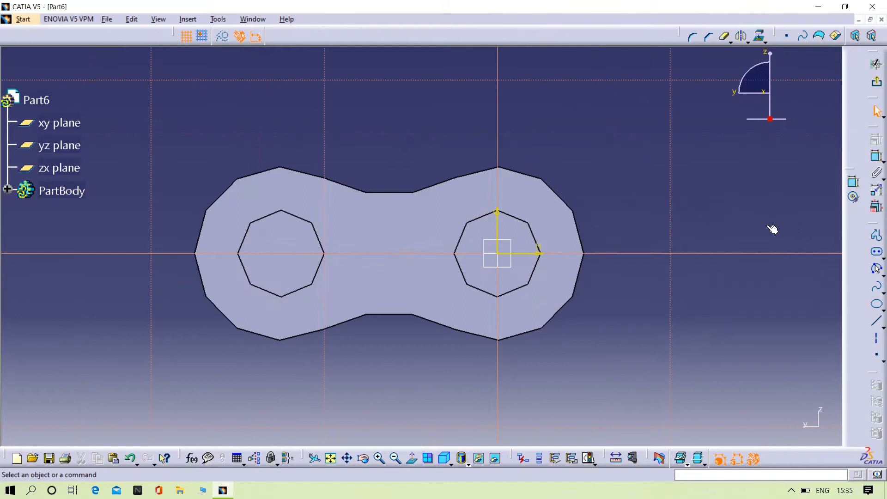
click(8, 191)
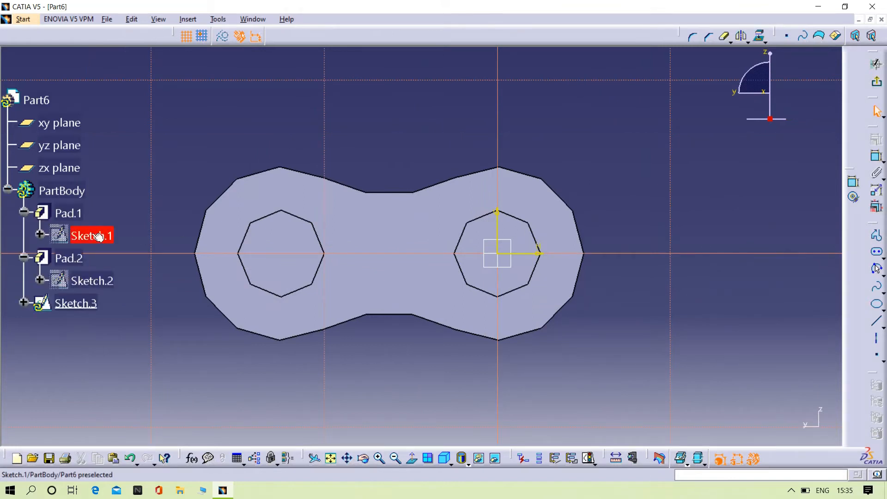
right_click(85, 280)
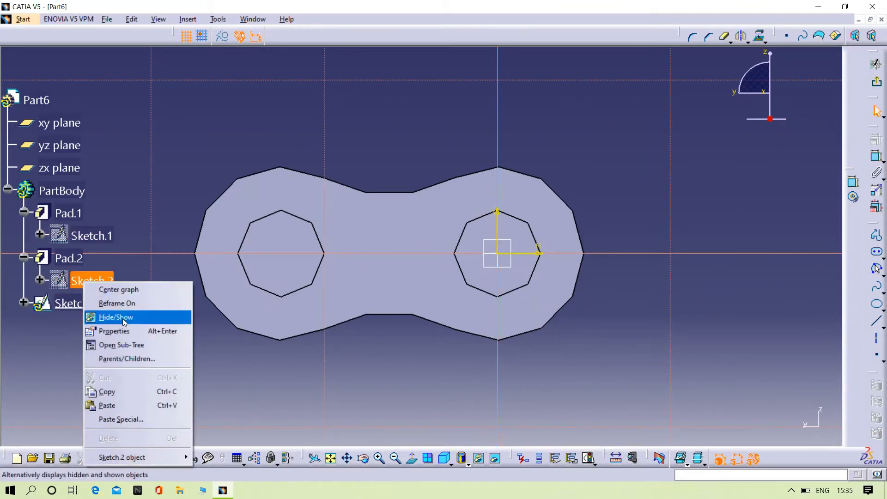
click(137, 317)
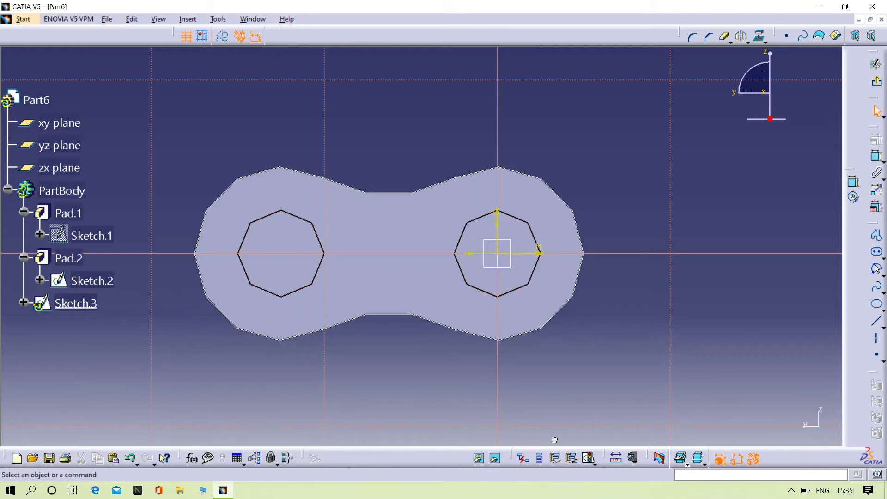
Step: Project the Sketch.2 outline onto the new sketch plane, hide Sketch.2 again and exit the sketch
key(ctrl+a)
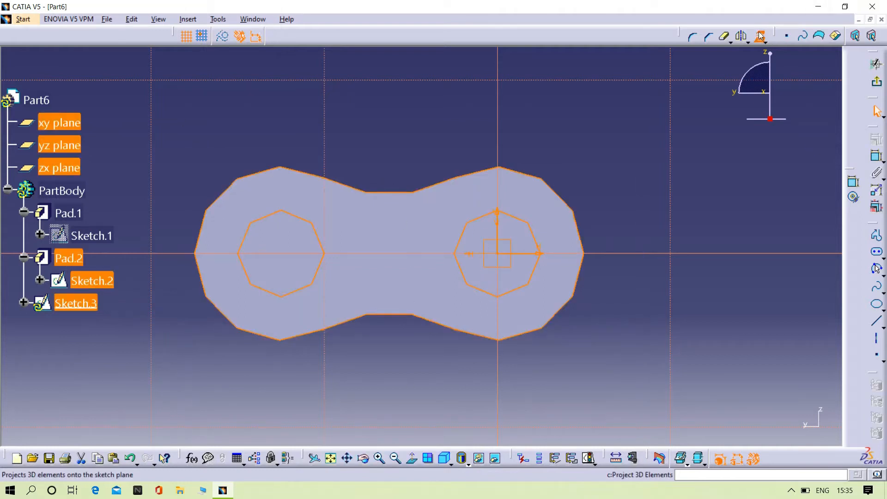
click(760, 36)
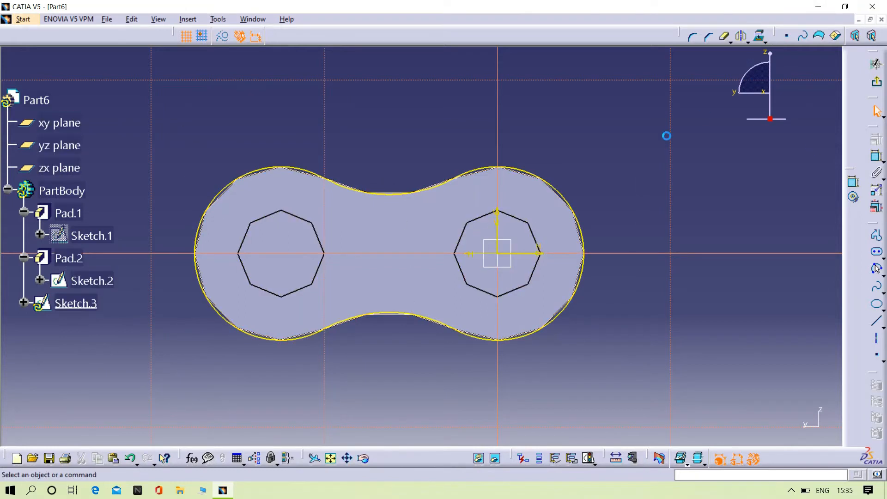
right_click(98, 282)
click(115, 316)
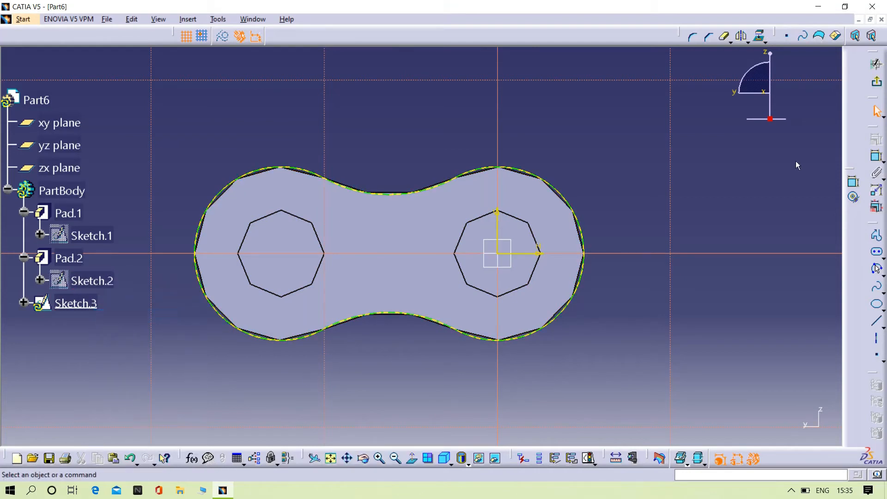
click(876, 82)
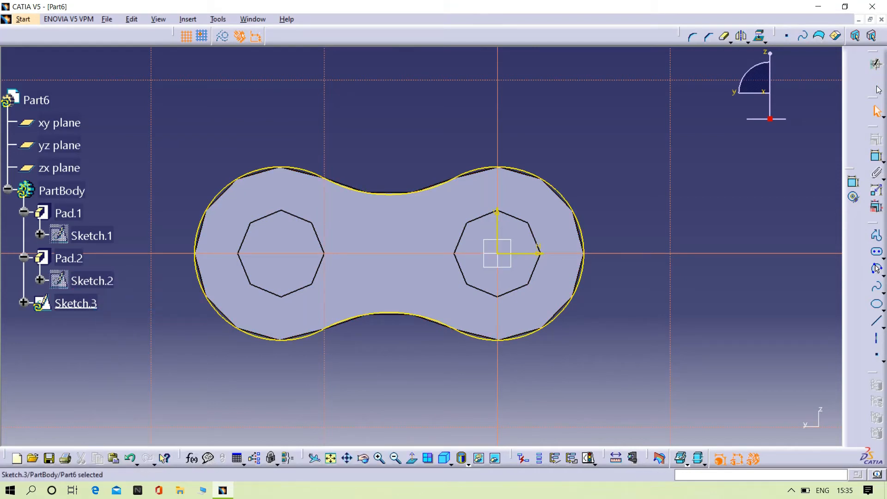
Step: Extrude the projected outline 1 mm outward to form the second waisted plate on the pins' free ends
click(876, 260)
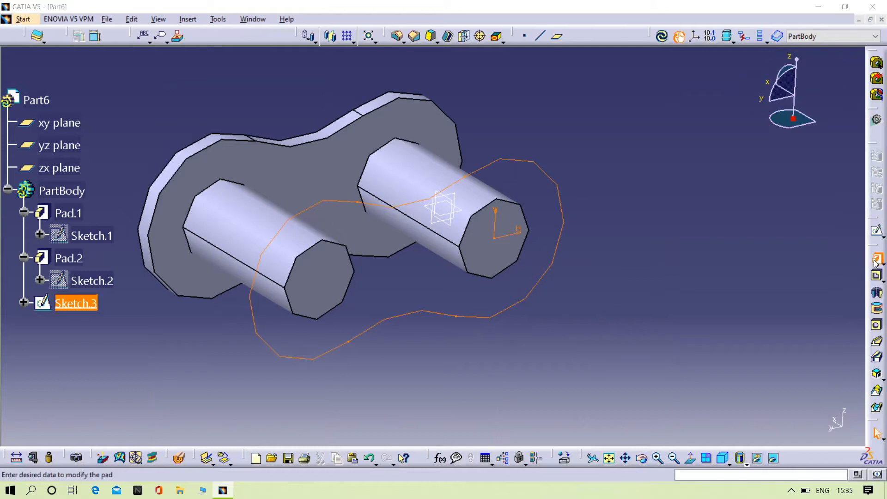
click(818, 430)
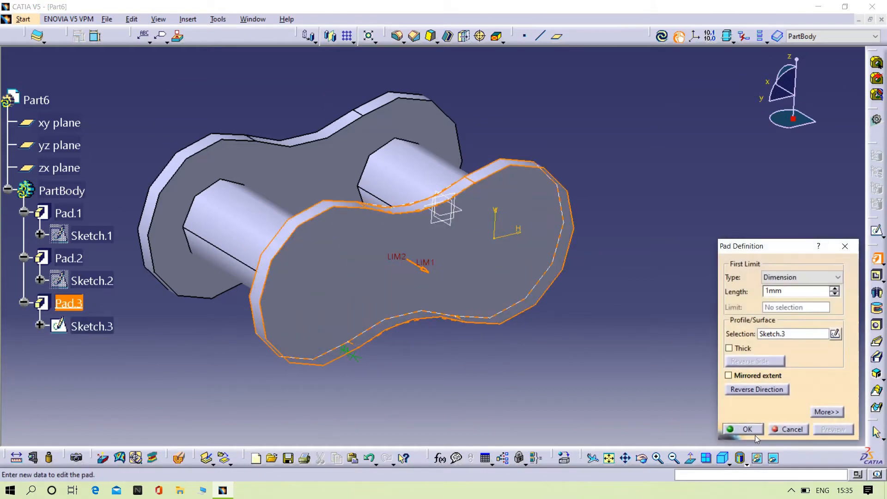
click(748, 430)
mouse_move(670, 227)
middle_down()
mouse_move(390, 311)
mouse_move(614, 311)
mouse_move(547, 347)
mouse_move(545, 297)
mouse_move(602, 287)
middle_up()
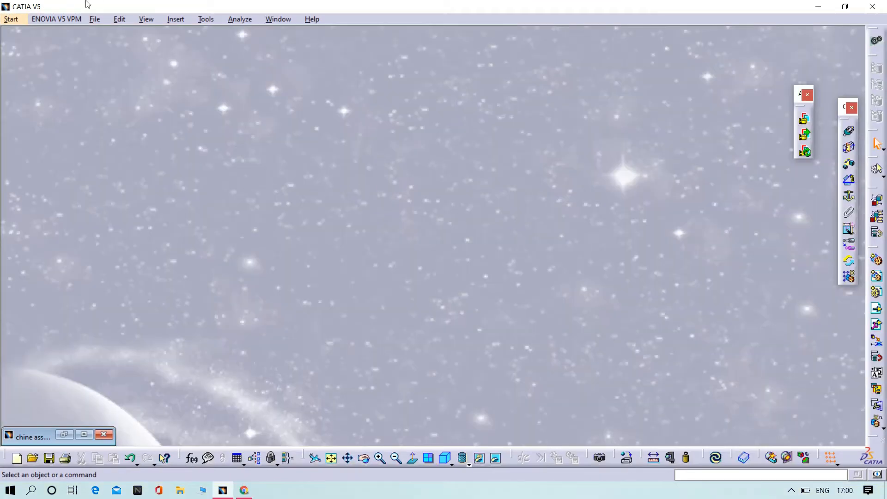
Step: Create a new Assembly Design product and minimize its window
click(11, 20)
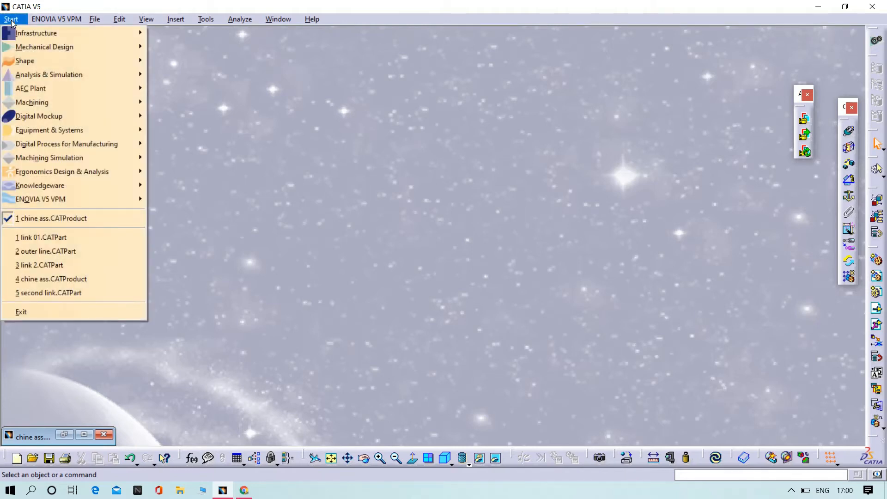
mouse_move(51, 46)
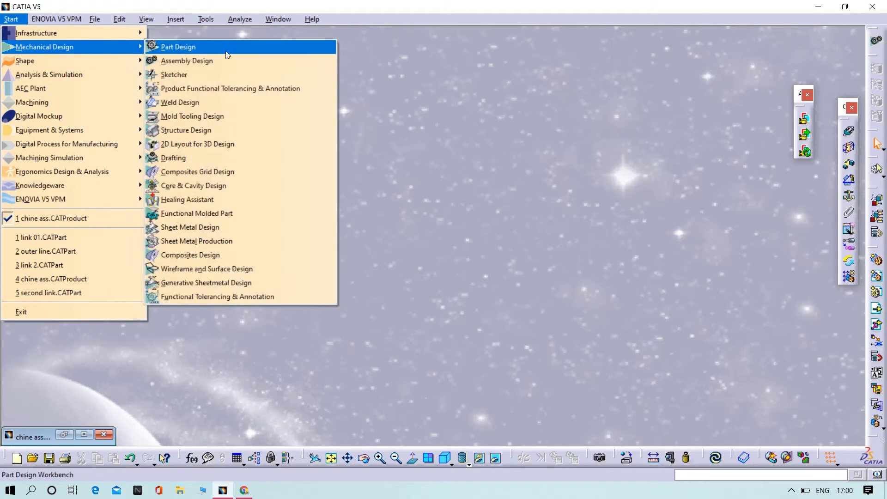
click(225, 61)
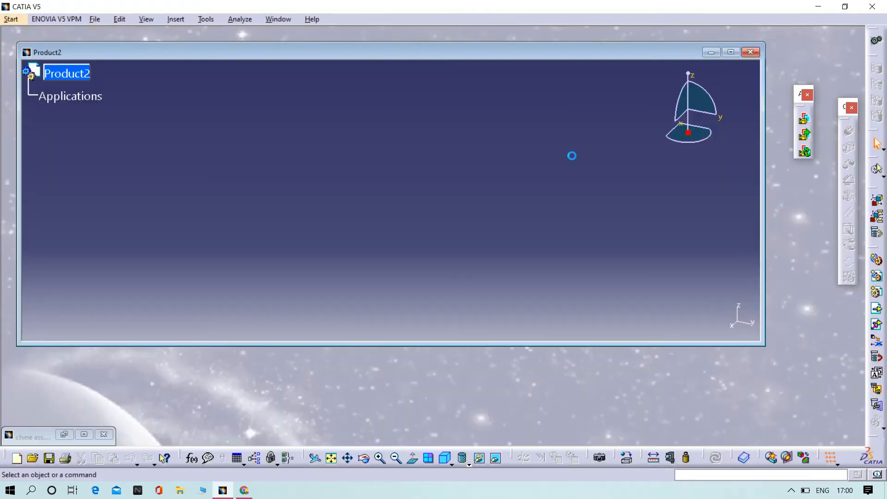
click(731, 52)
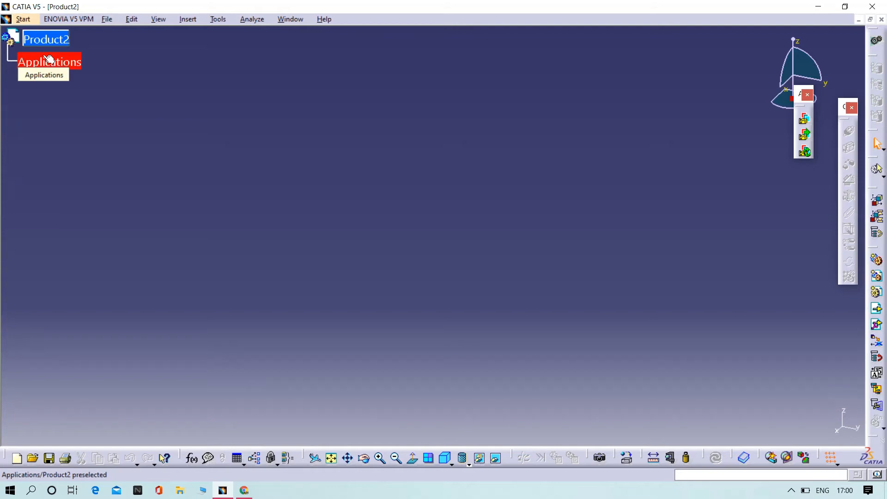
click(862, 20)
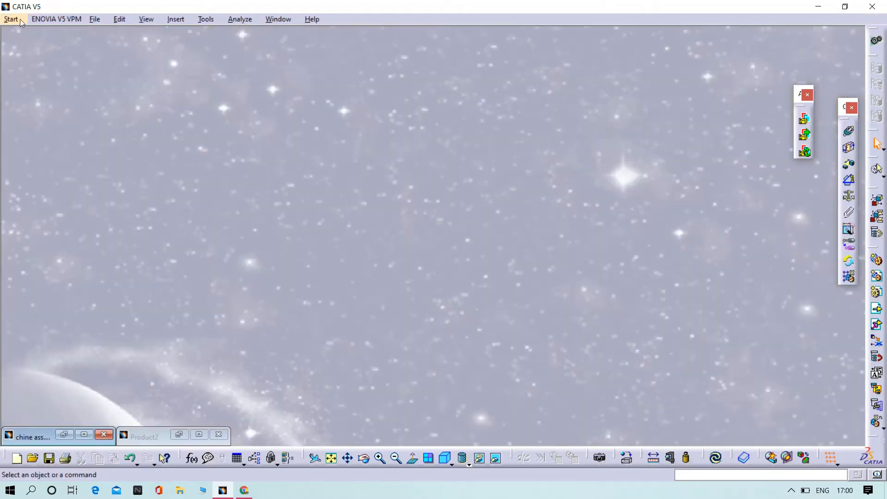
Step: Open the link 01 part from the "you tube" folder and maximize its window
click(11, 19)
mouse_move(107, 24)
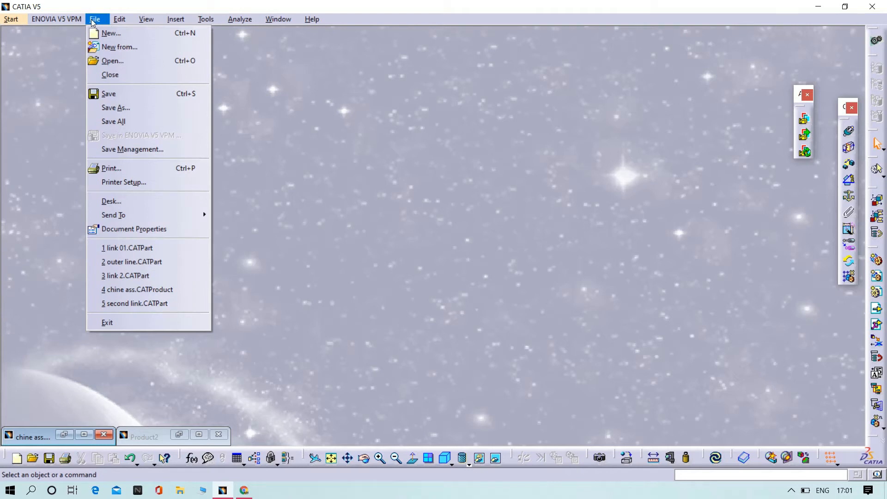
click(92, 21)
click(94, 19)
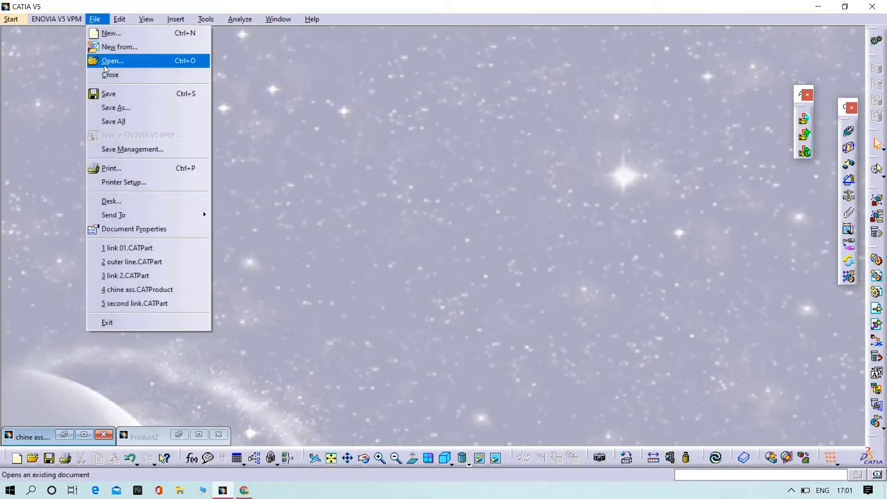
click(104, 64)
click(145, 78)
double_click(146, 81)
click(135, 80)
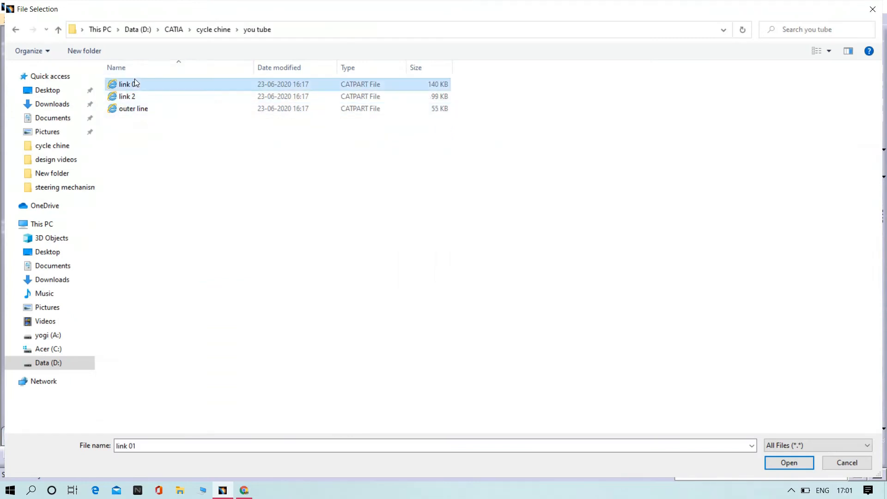
click(778, 467)
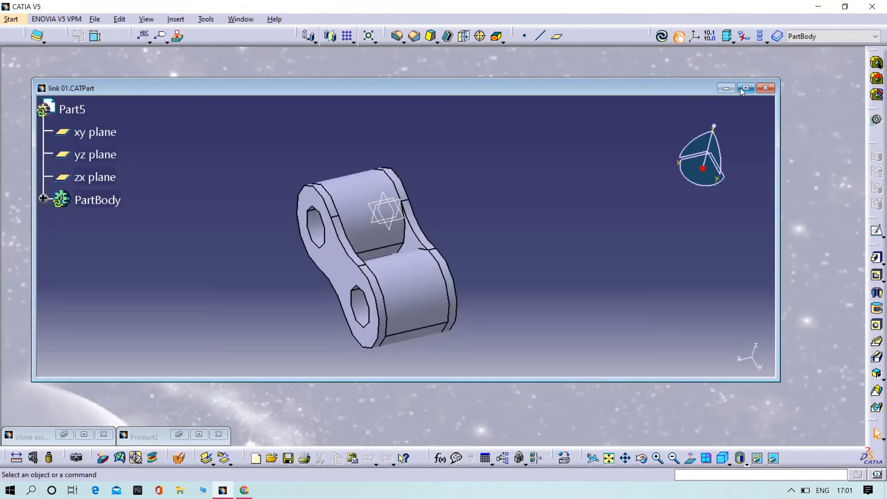
click(743, 88)
Step: Create a reference plane offset 4 mm from the yz plane, inside the link's width
middle_drag(218, 326, 358, 37)
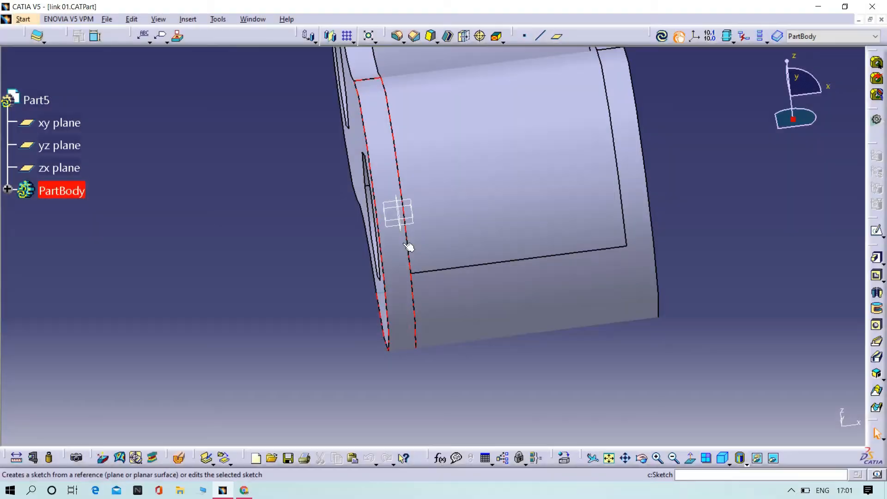
click(400, 217)
click(559, 37)
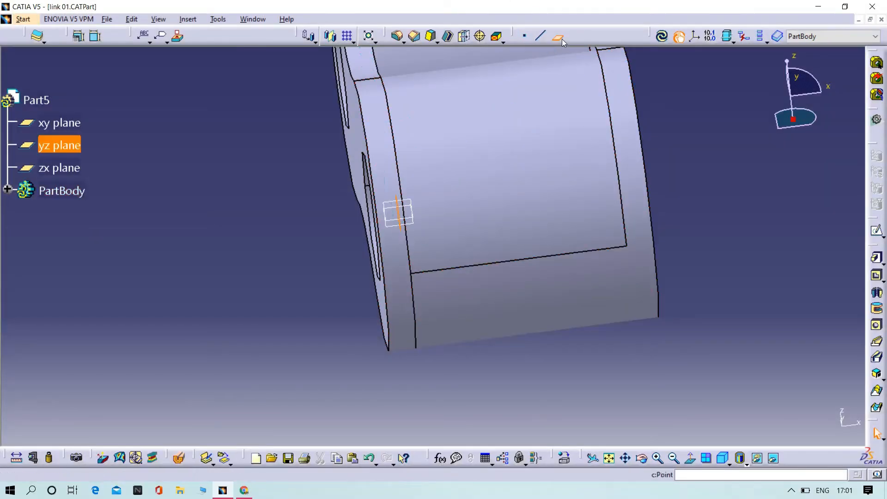
middle_drag(696, 202, 513, 256)
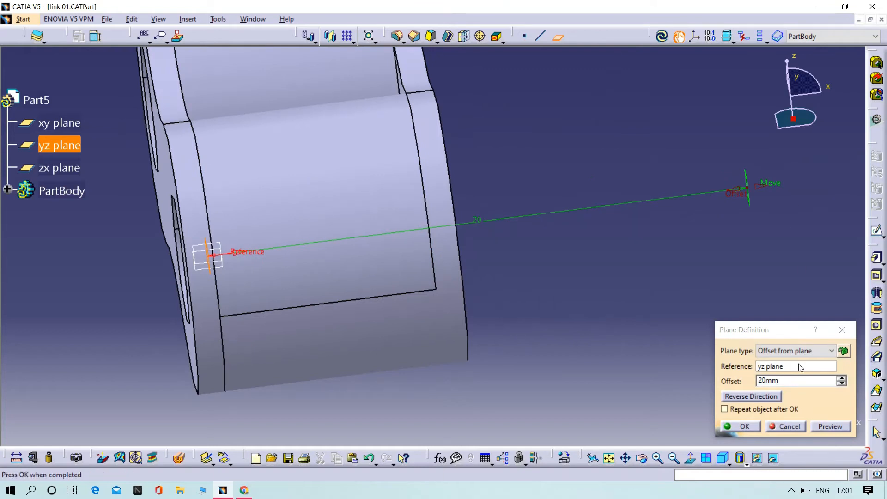
drag(842, 384, 842, 384)
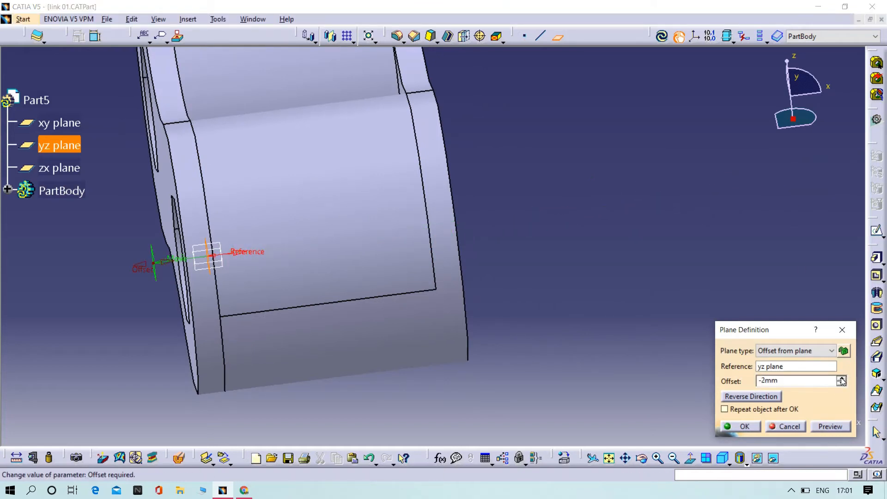
drag(798, 381, 757, 381)
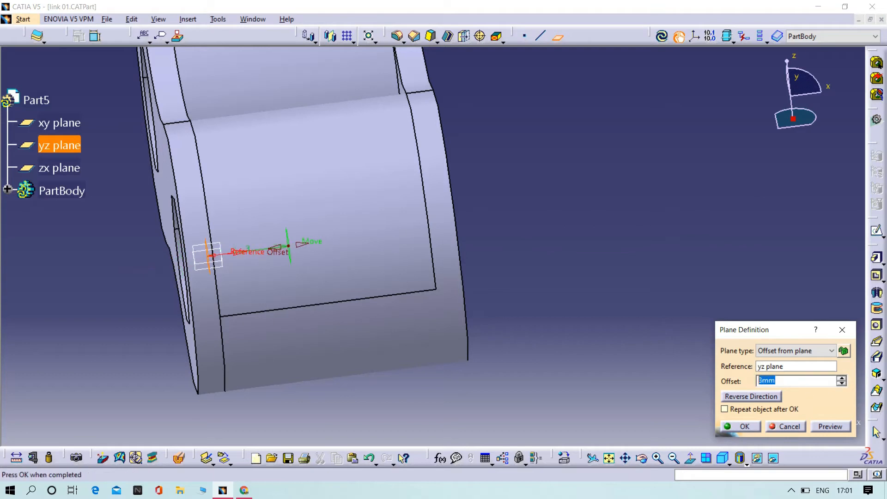
text(4)
middle_drag(570, 298, 604, 311)
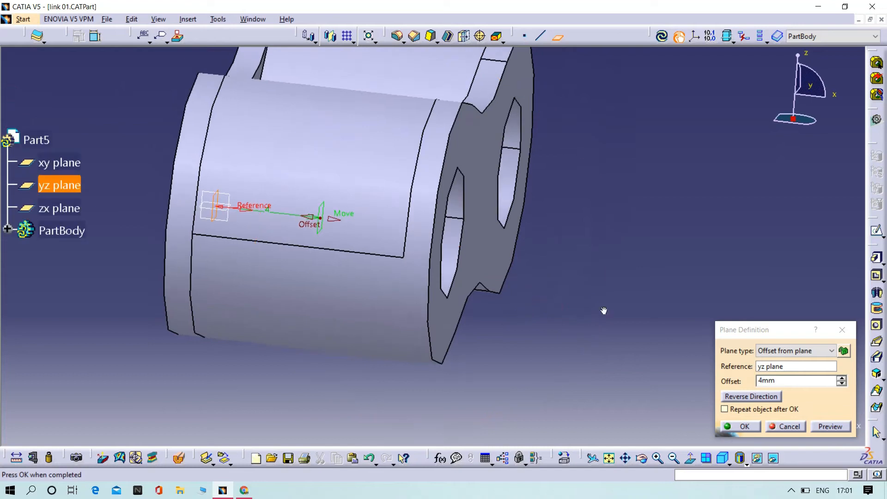
click(743, 426)
Step: Sketch a point on the offset plane, on the horizontal axis beyond the link's rounded end, at about H 19 mm, V 0 mm
middle_drag(600, 346, 739, 300)
click(371, 269)
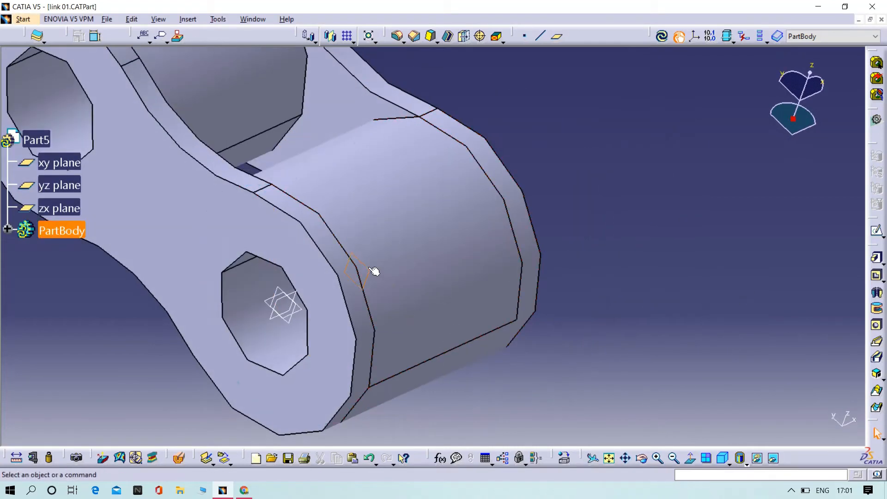
click(878, 235)
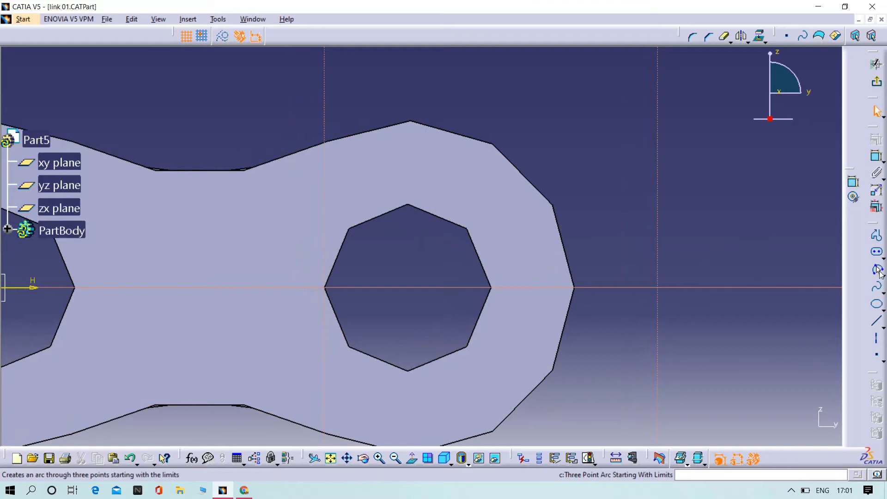
click(884, 276)
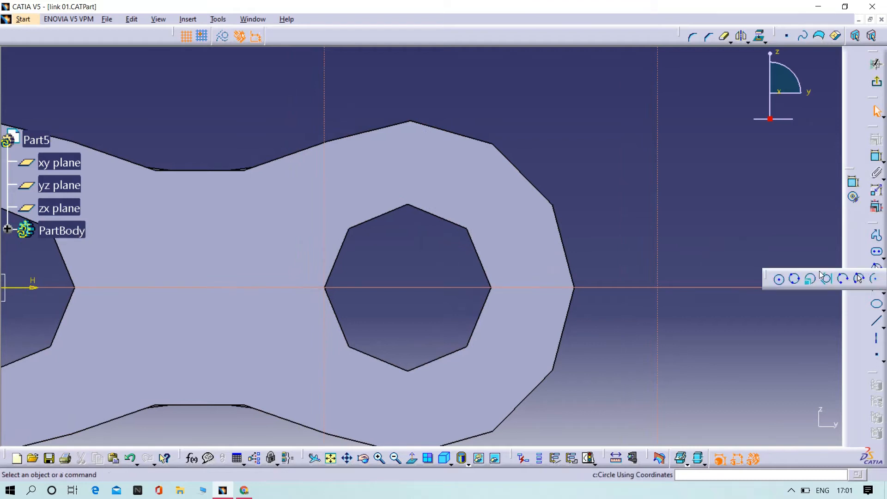
click(879, 357)
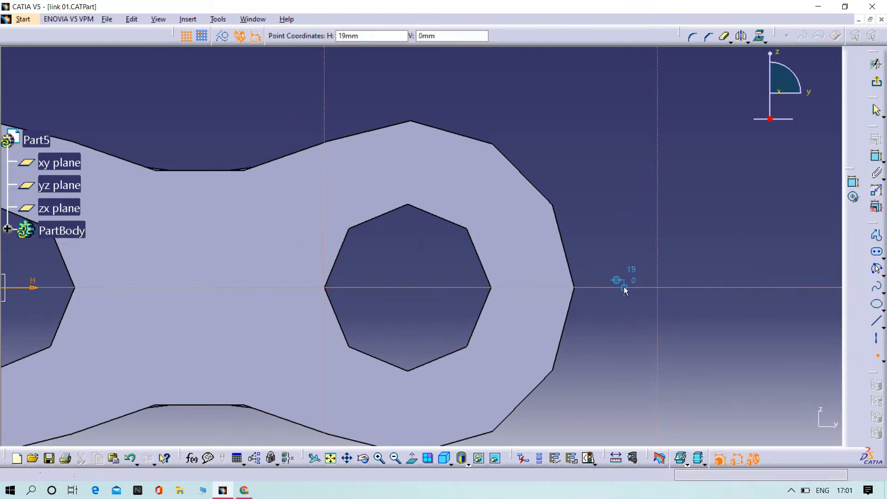
click(628, 283)
Step: Try to make the sketched point concentric with the link's hole edge, and undo the constraint
click(876, 158)
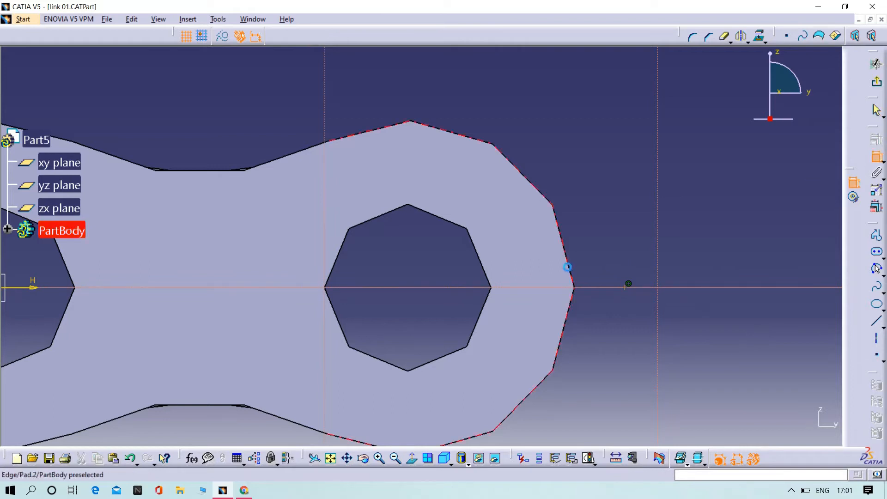
click(490, 275)
right_click(587, 196)
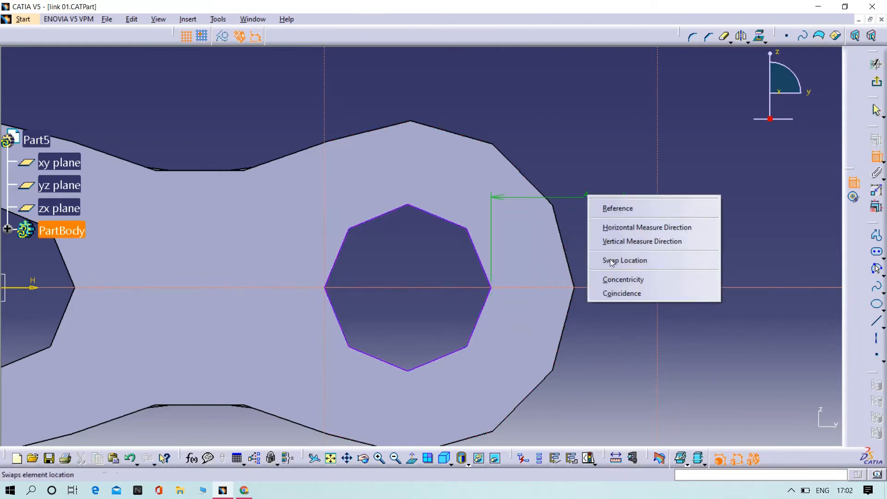
click(620, 285)
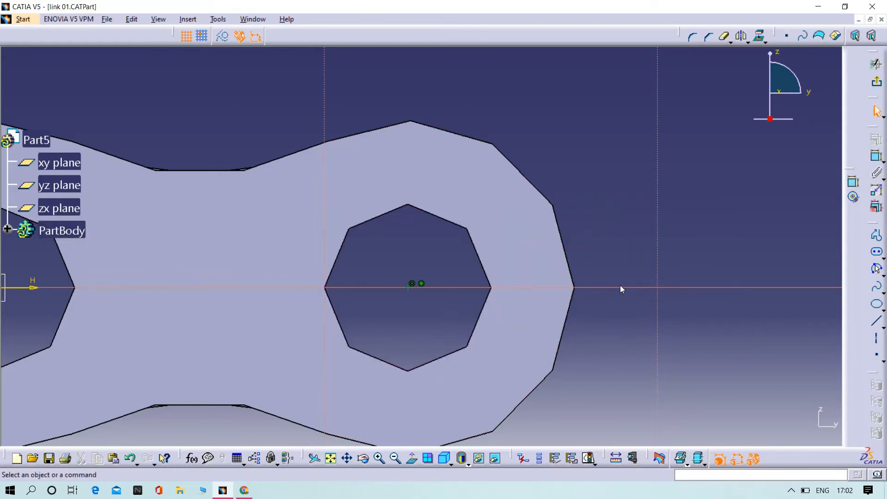
key(ctrl+z)
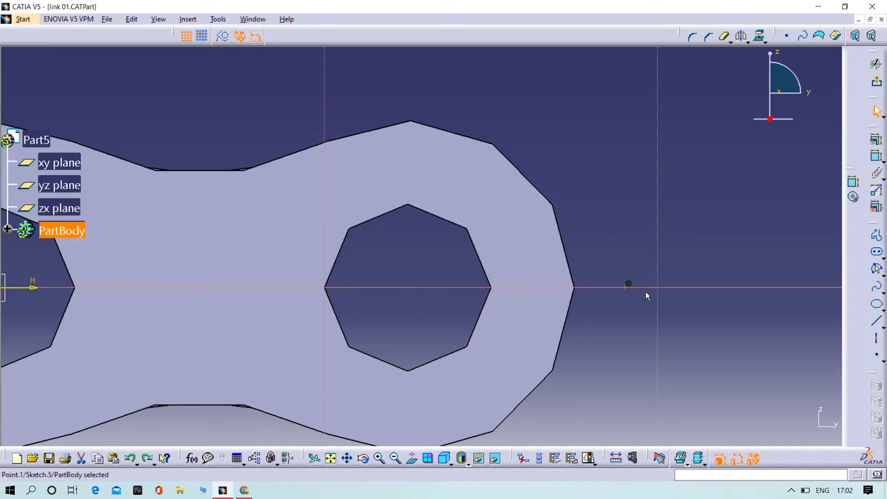
Step: Constrain the sketched point coincident with the edge of the link's hole away from the origin
click(853, 182)
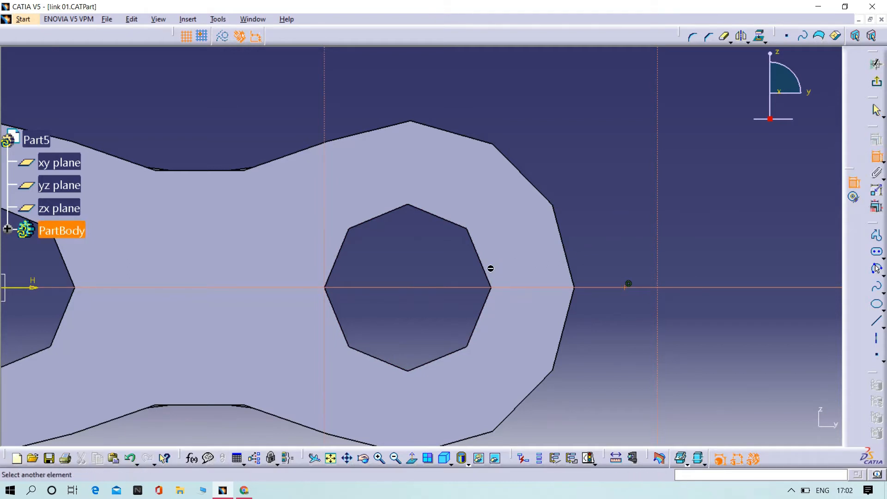
click(489, 272)
right_click(593, 202)
click(617, 300)
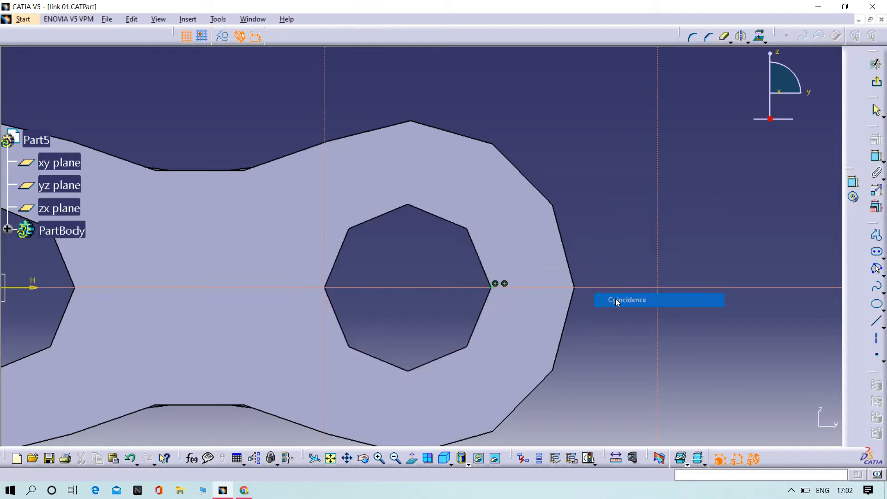
Step: Place a point on the vertical axis above the origin end, constrain it coincident with the rounded outer edge, and exit the sketch
middle_drag(496, 183, 706, 196)
middle_drag(386, 237, 467, 221)
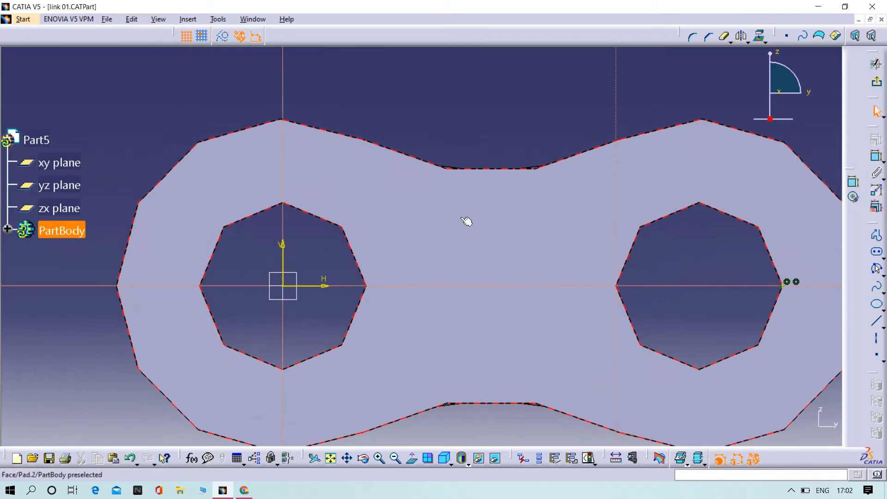
click(872, 326)
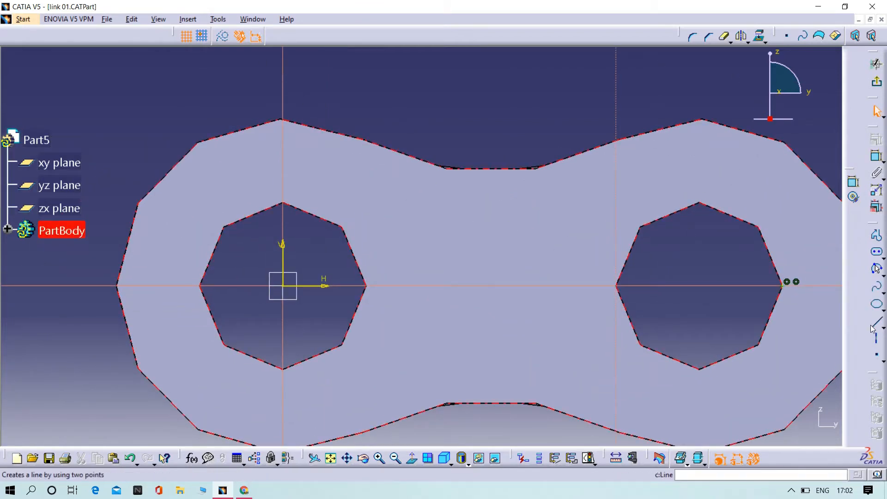
click(878, 356)
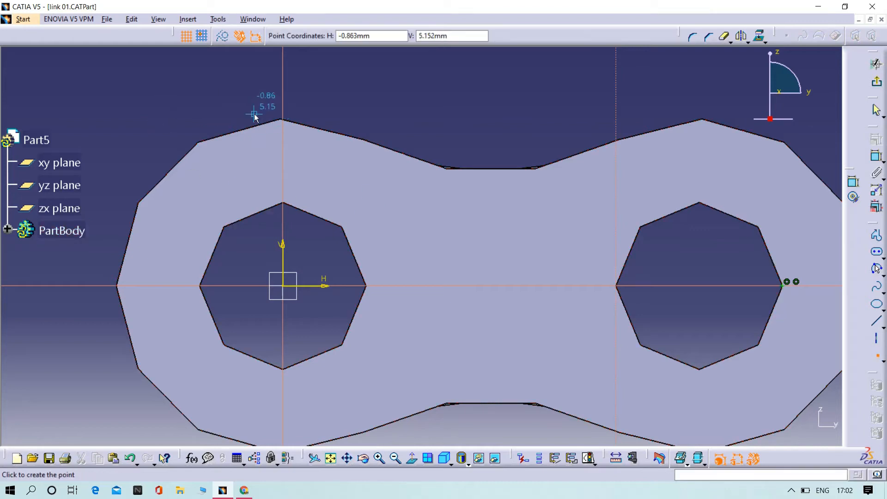
click(285, 85)
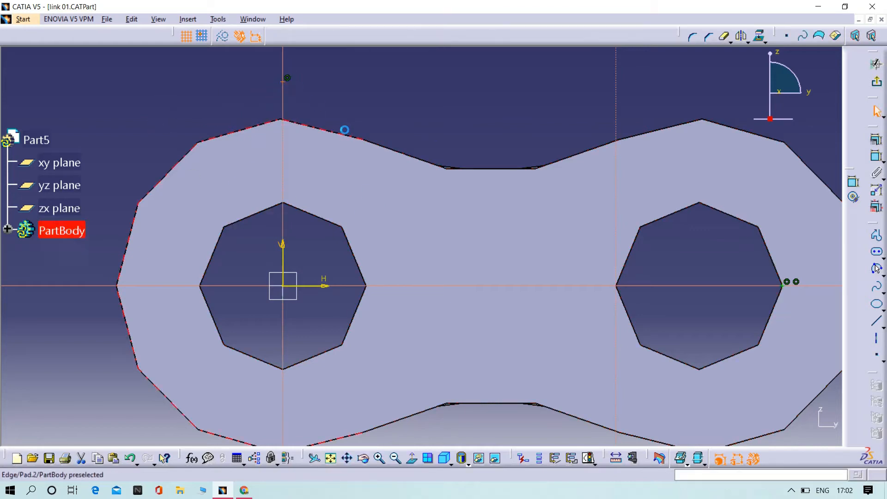
click(245, 128)
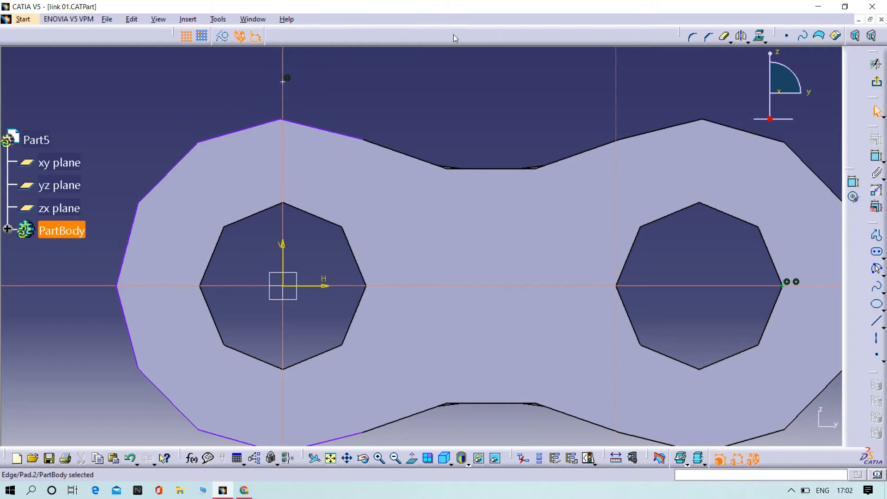
ctrl+click(284, 82)
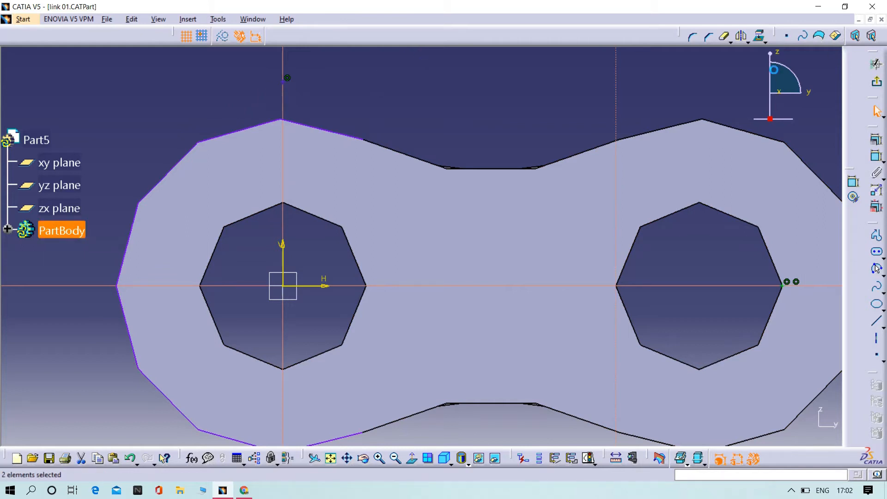
click(876, 139)
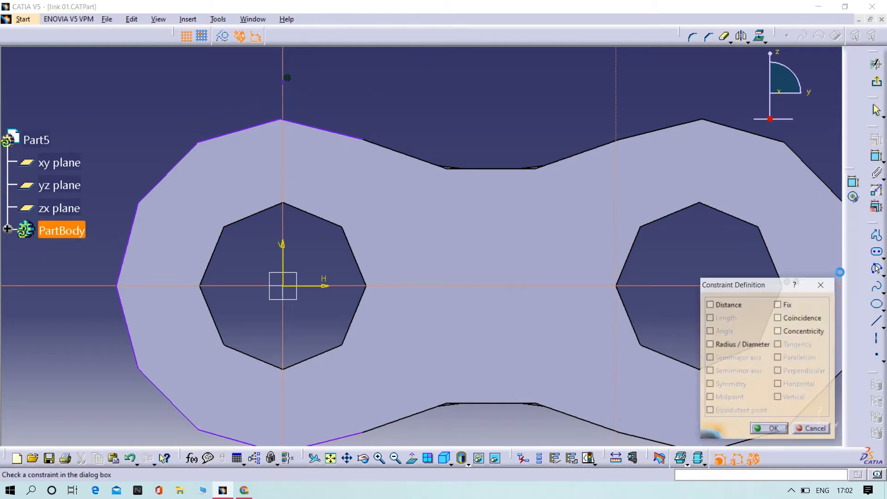
click(791, 331)
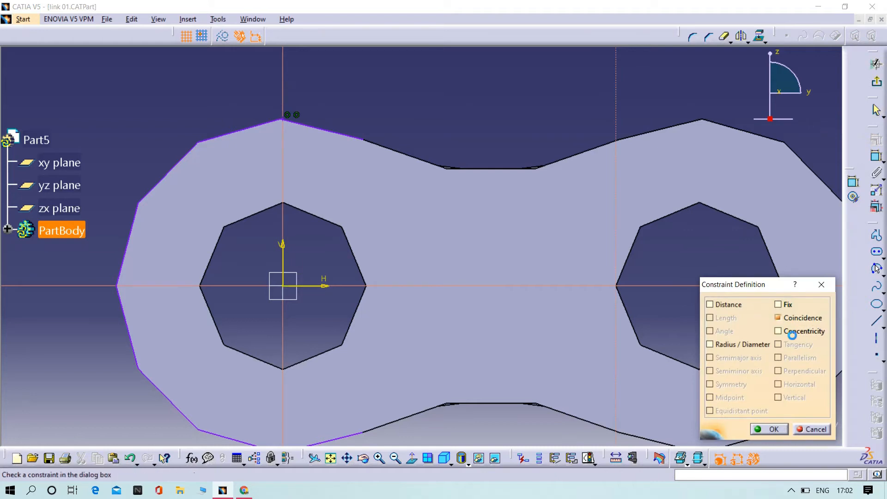
click(773, 428)
middle_drag(437, 87, 439, 111)
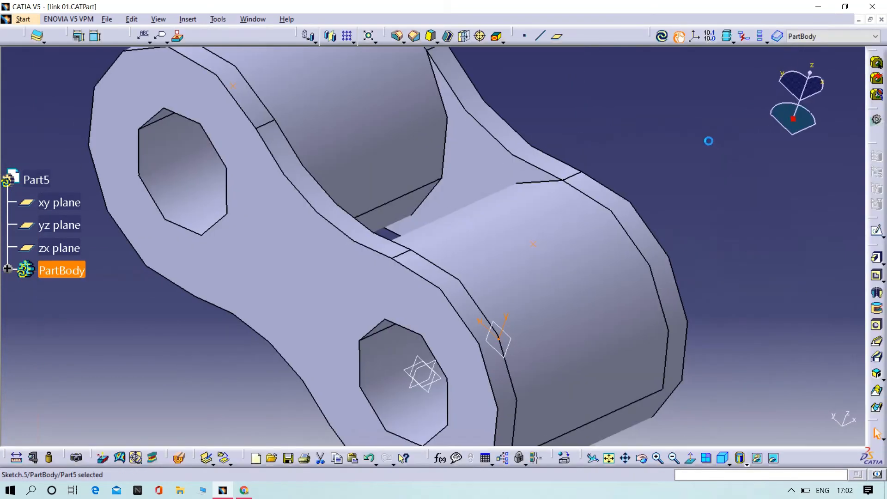
Step: Save the link 01 part and minimize its window
mouse_move(567, 150)
middle_down()
mouse_move(581, 140)
mouse_move(618, 188)
middle_up()
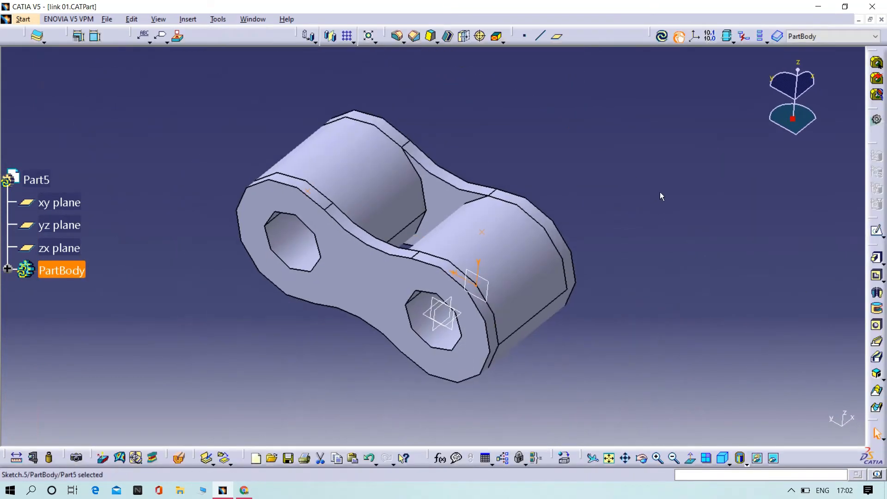
key(ctrl+s)
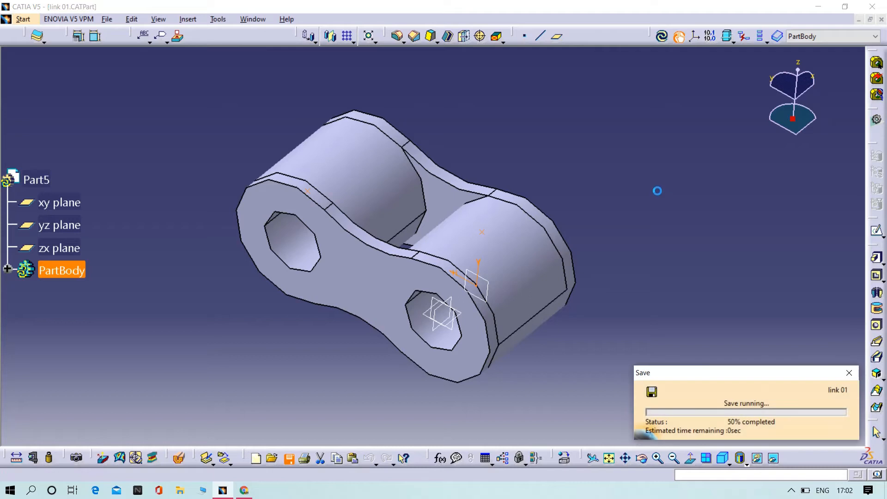
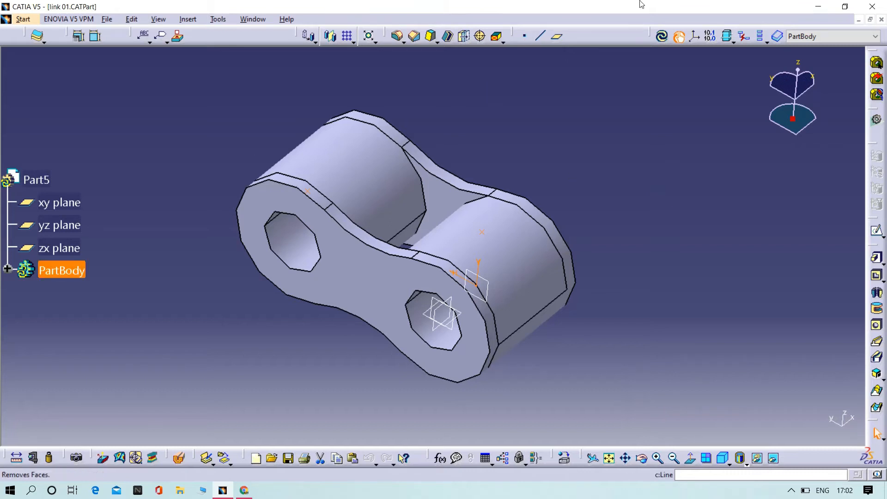
click(859, 20)
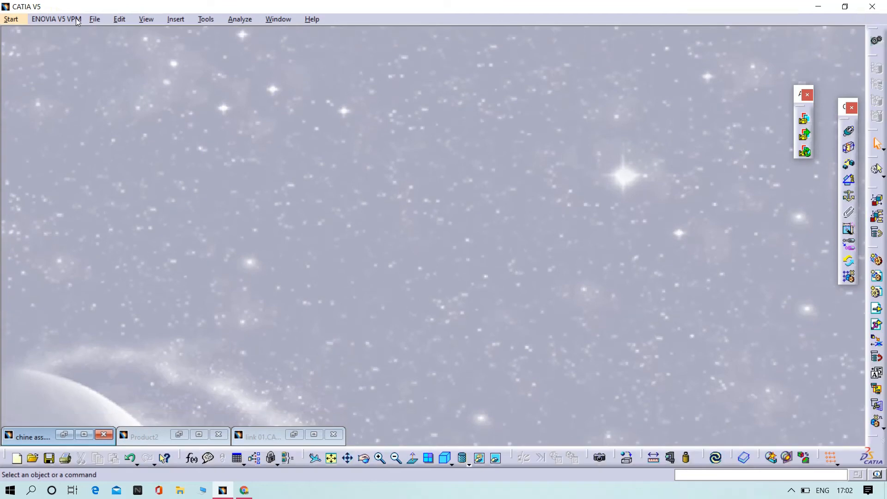
Step: Open the link 2 part and maximize its window
click(94, 19)
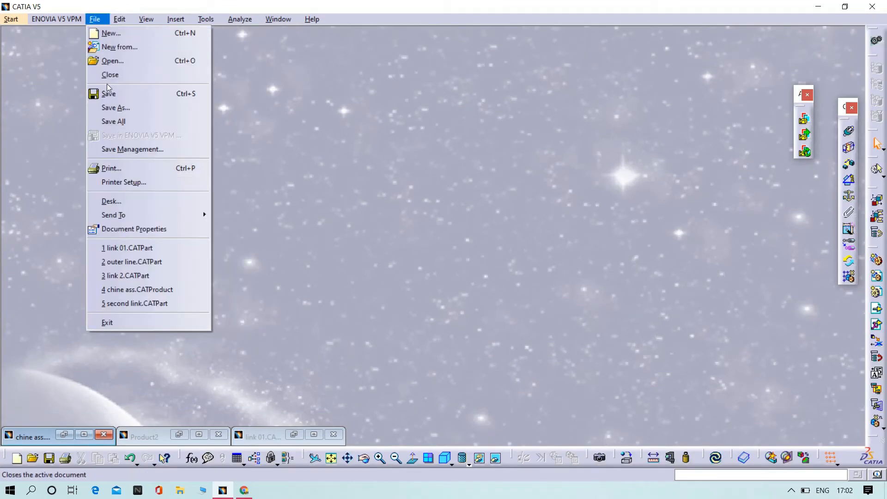
click(115, 62)
click(124, 97)
click(780, 467)
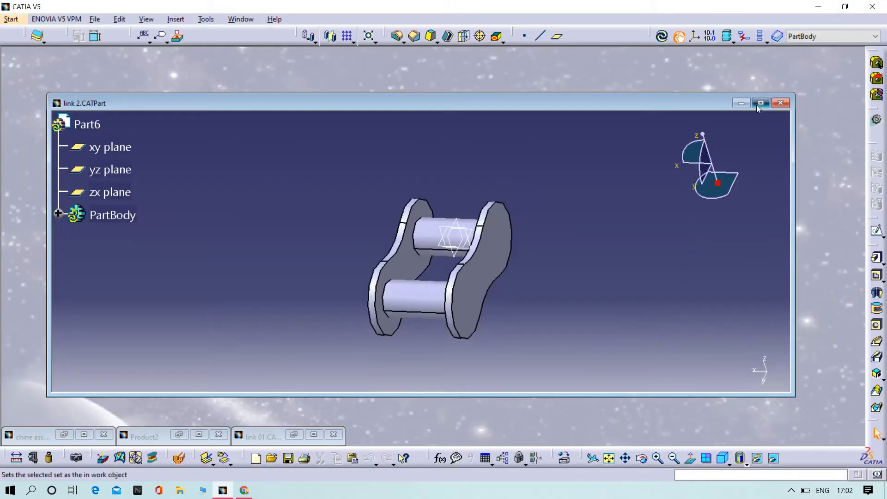
click(761, 102)
Step: Start a sketch on the yz plane of link 2 and place a point just outside the rounded end away from the origin
middle_drag(239, 382, 372, 366)
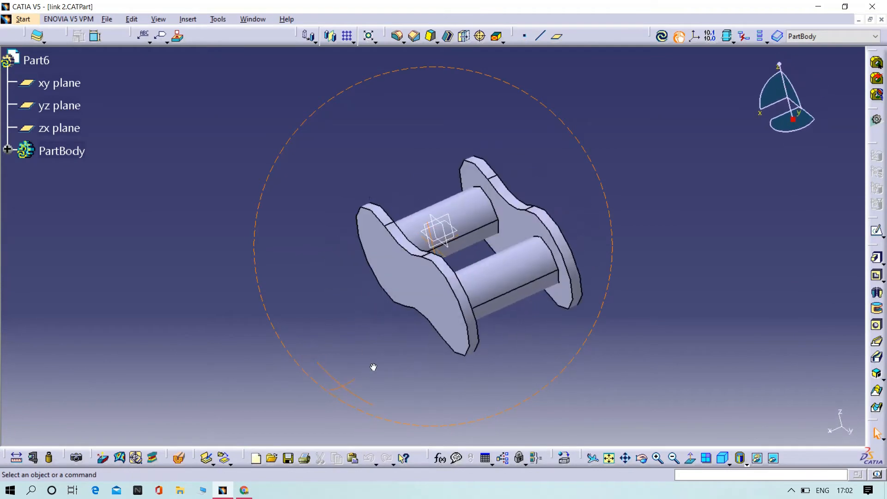
click(443, 241)
click(876, 235)
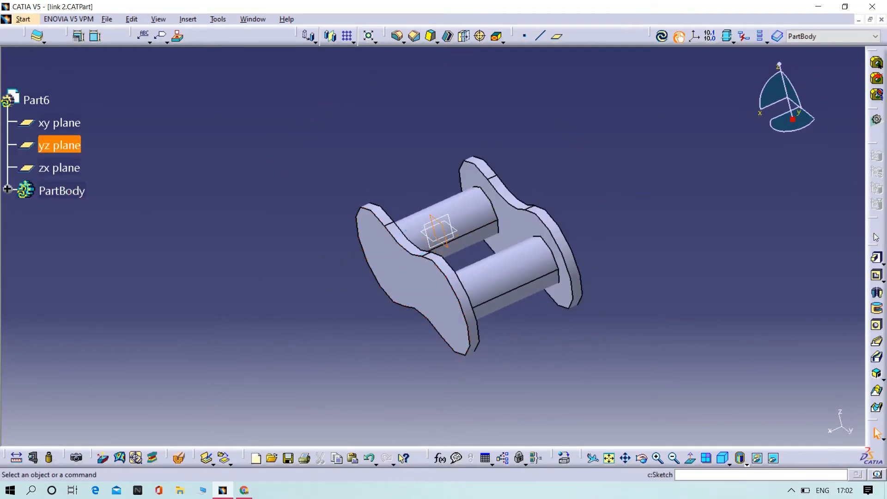
mouse_move(440, 368)
middle_down()
mouse_move(454, 348)
mouse_move(511, 318)
mouse_move(510, 266)
middle_up()
click(510, 319)
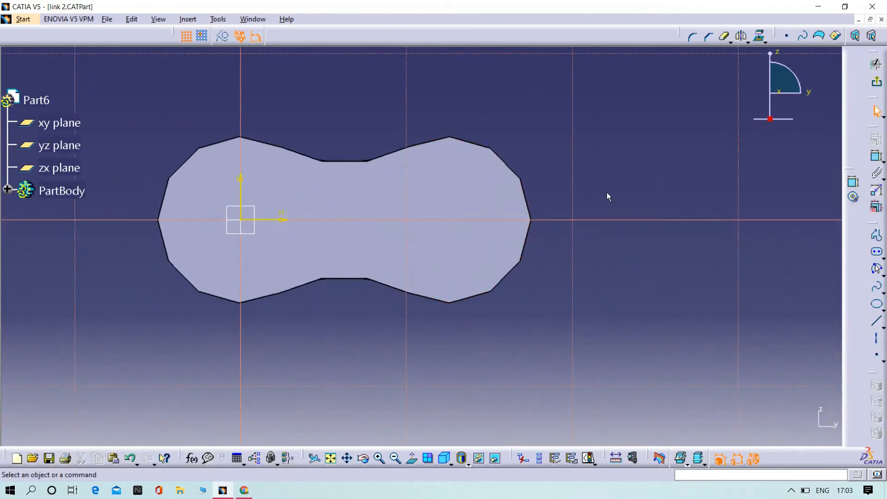
click(882, 277)
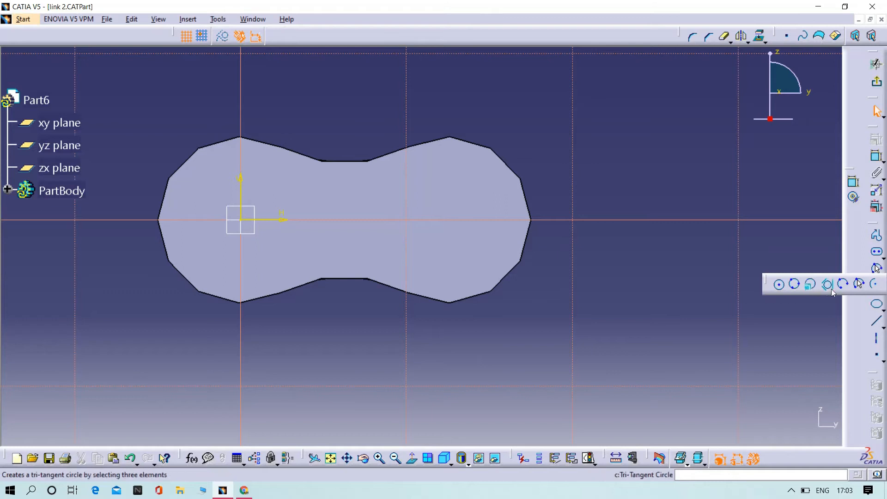
click(878, 358)
click(521, 142)
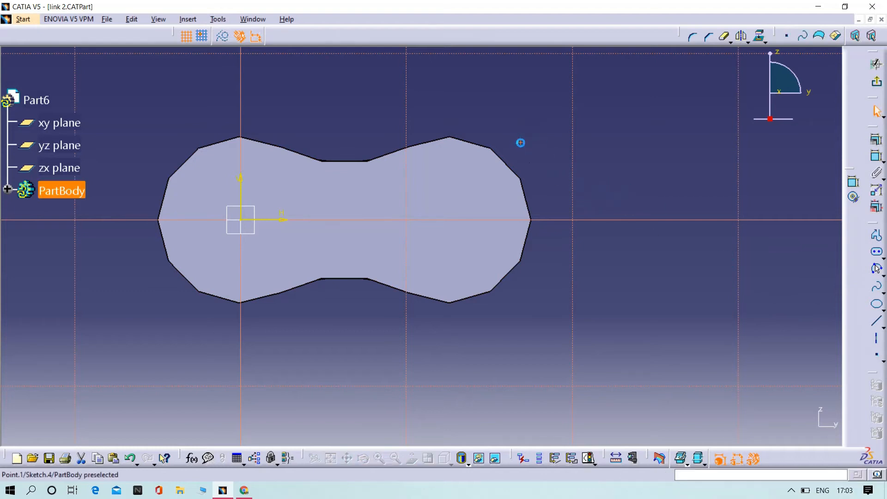
Step: Constrain the point coincident with the rounded end's edge and exit the sketch
click(878, 159)
click(500, 156)
right_click(495, 128)
click(547, 223)
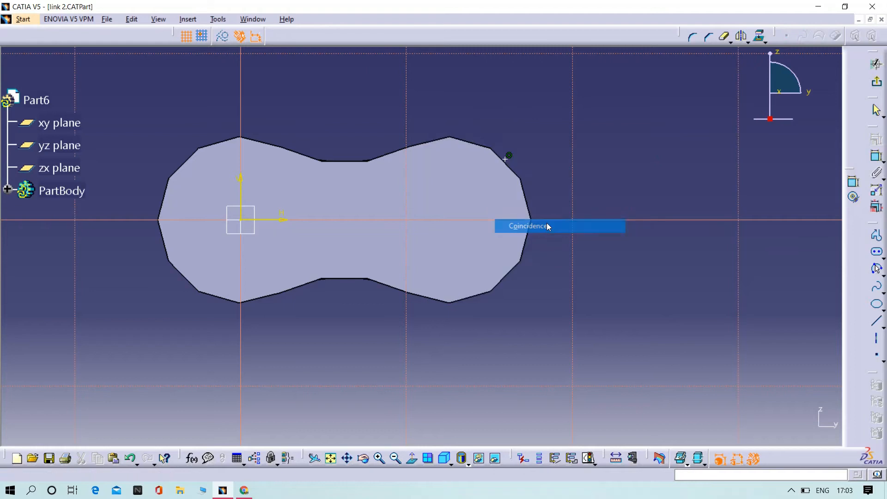
middle_drag(536, 130, 473, 167)
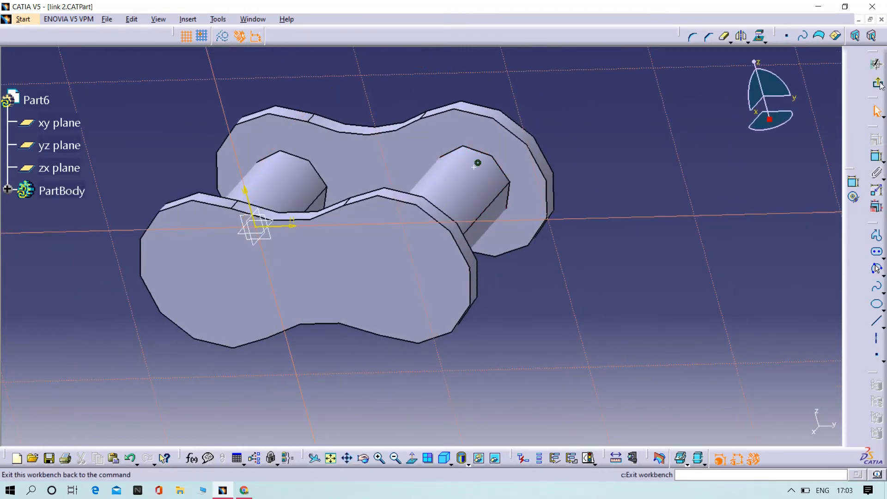
mouse_move(598, 249)
middle_down()
mouse_move(573, 266)
mouse_move(583, 261)
mouse_move(598, 206)
mouse_move(629, 233)
mouse_move(631, 249)
middle_up()
click(583, 338)
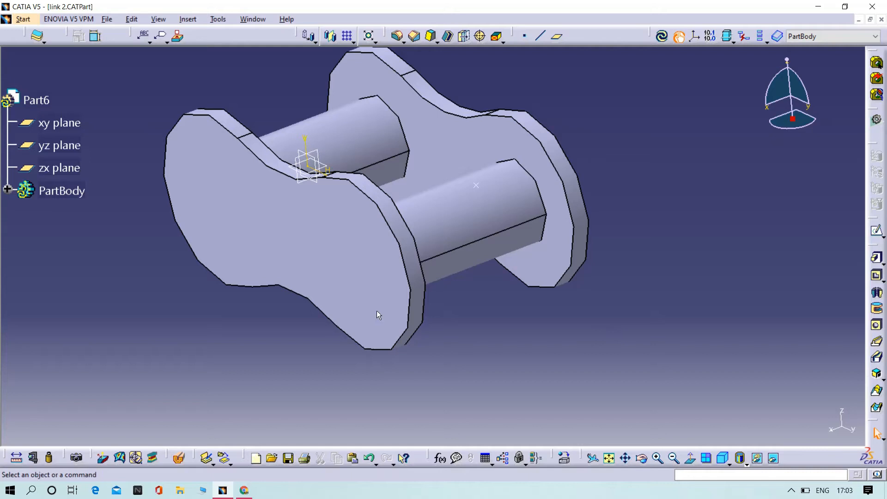
Step: Sketch a circle on the side plate's outer face, beyond the rounded end away from the origin, and set its diameter to 5 mm
click(325, 270)
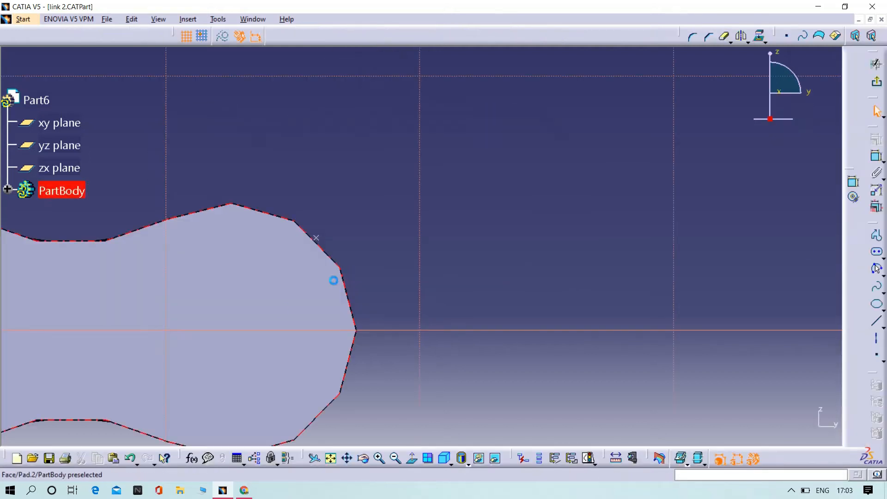
click(883, 274)
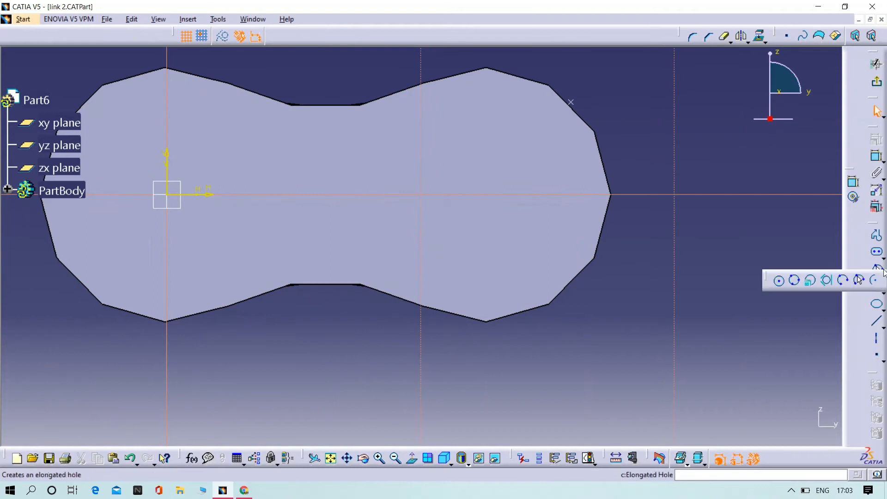
click(779, 281)
click(679, 176)
click(699, 214)
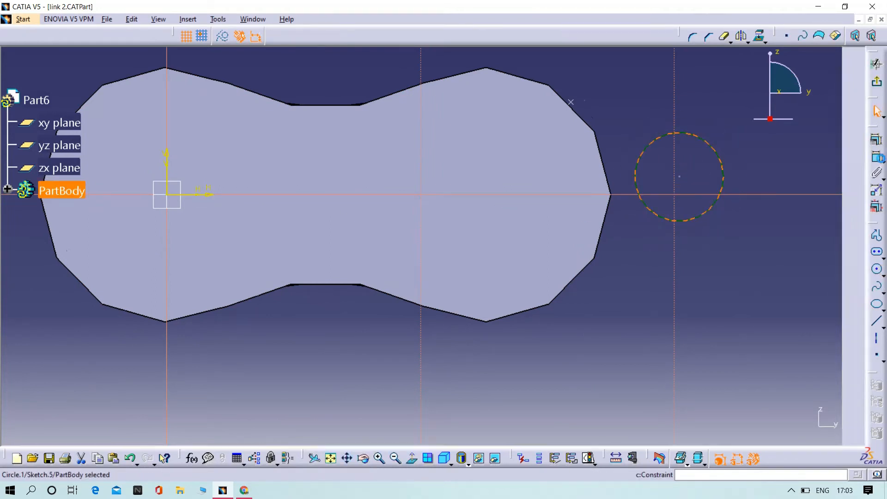
double_click(781, 270)
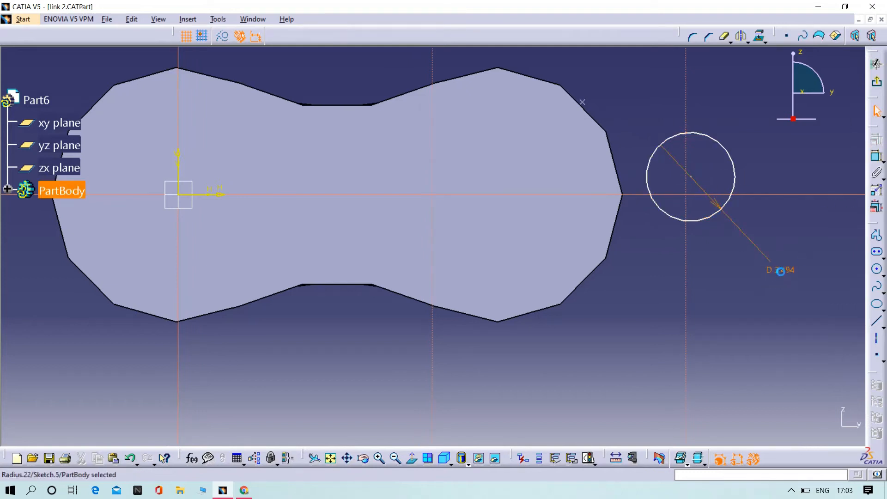
key(BackSpace)
text(5)
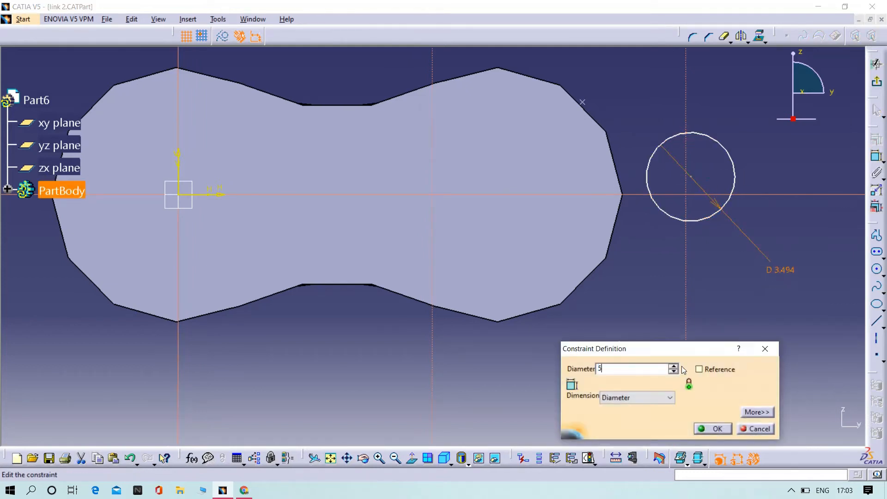
key(Return)
Step: Make the 5 mm circle concentric with the rounded end away from the origin and exit the sketch
click(616, 251)
ctrl+click(651, 227)
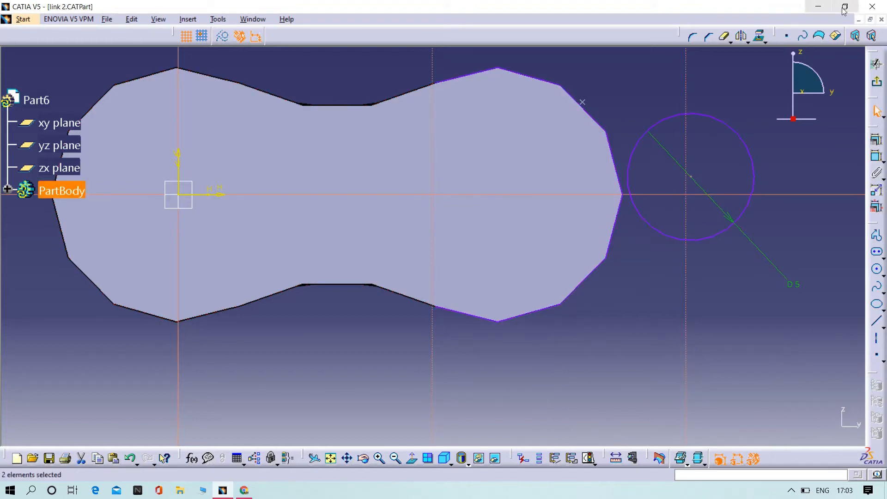
click(877, 139)
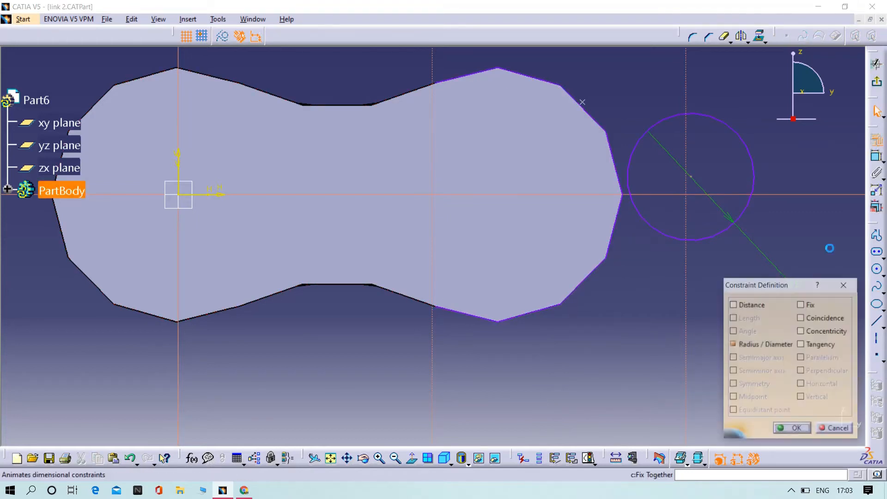
click(832, 333)
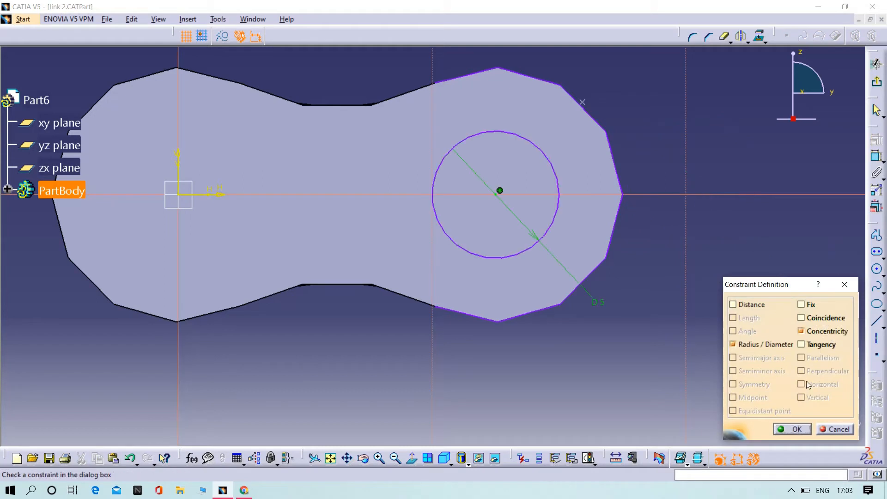
click(792, 430)
mouse_move(689, 162)
middle_down()
mouse_move(708, 190)
mouse_move(701, 151)
middle_up()
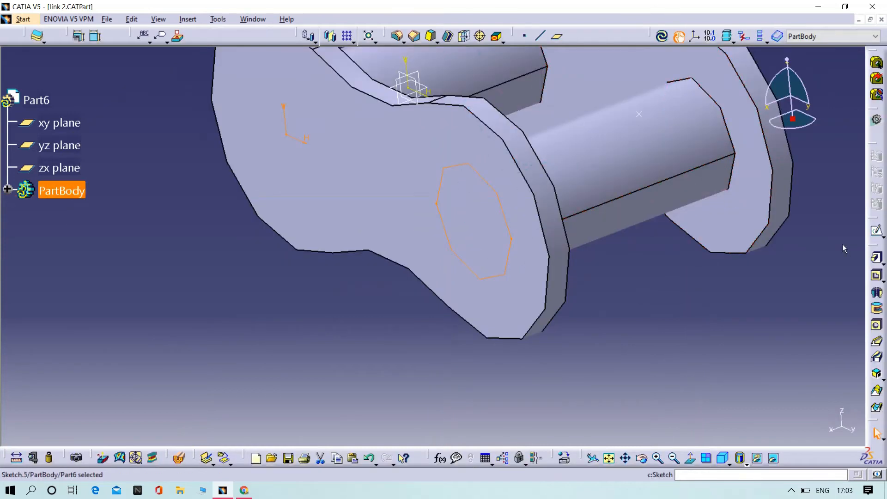
middle_drag(618, 119, 646, 131)
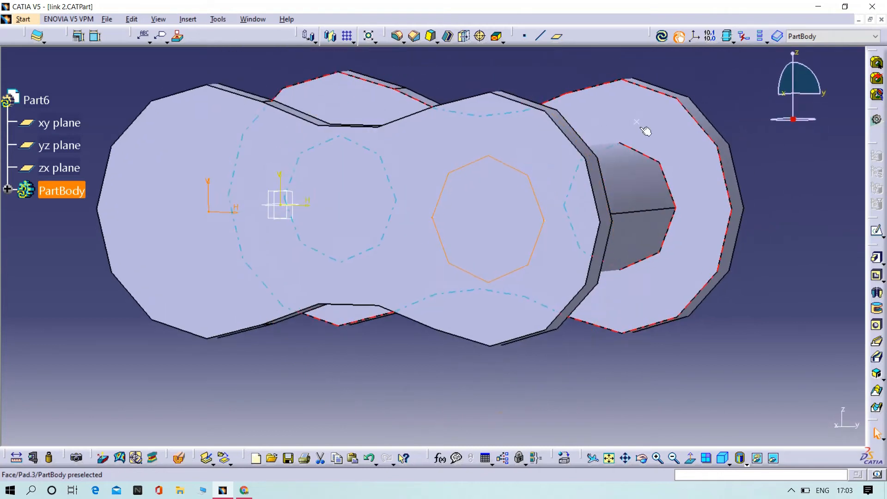
Step: Reopen the circle's sketch, draw a second circle outside the rounded end at the origin, and set its diameter to 5 mm
click(879, 235)
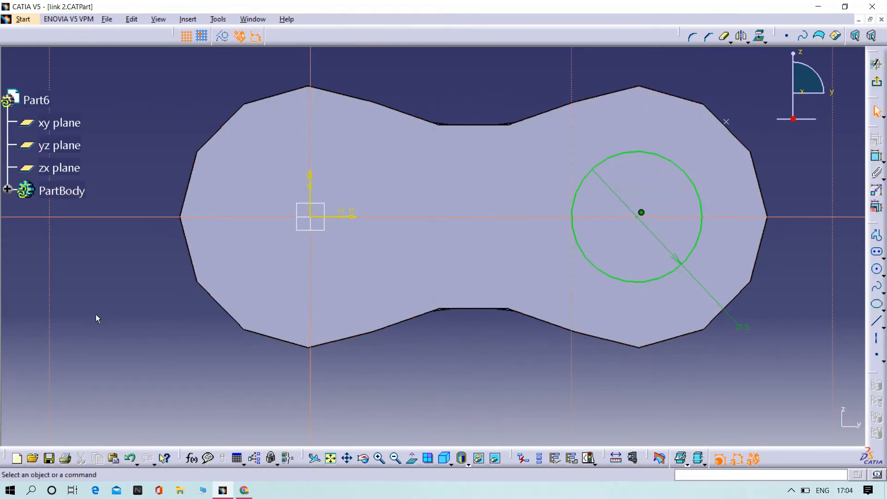
click(879, 272)
click(125, 263)
click(145, 285)
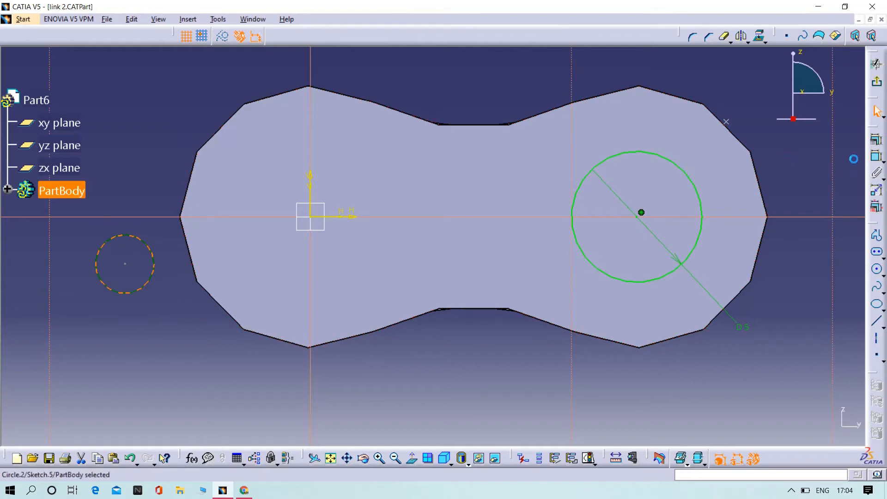
click(877, 159)
double_click(127, 386)
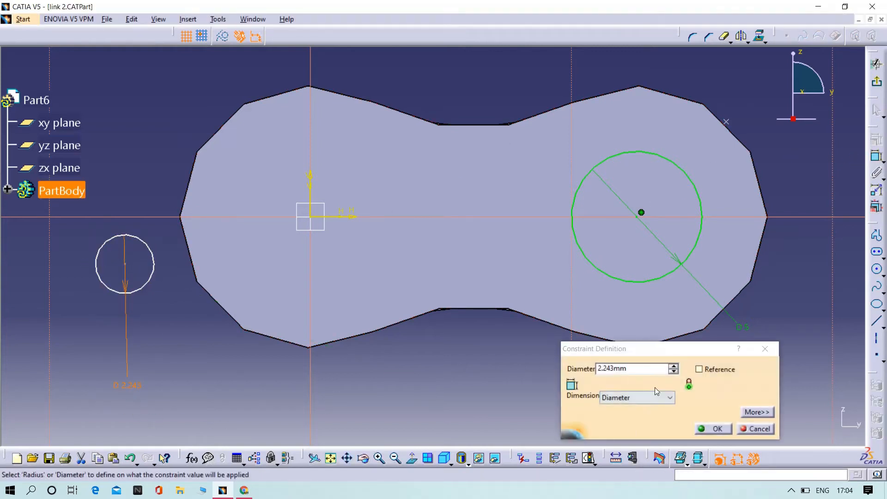
text(5)
key(Return)
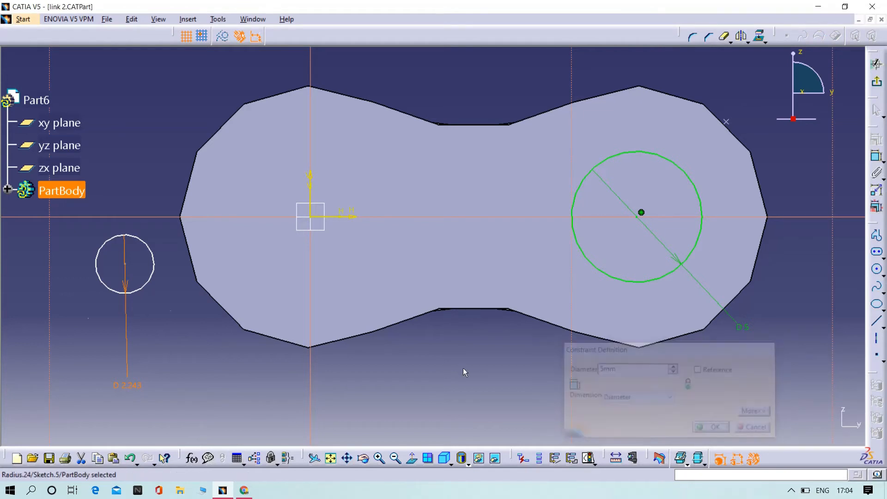
Step: Make the second circle concentric with the rounded end at the origin
click(161, 322)
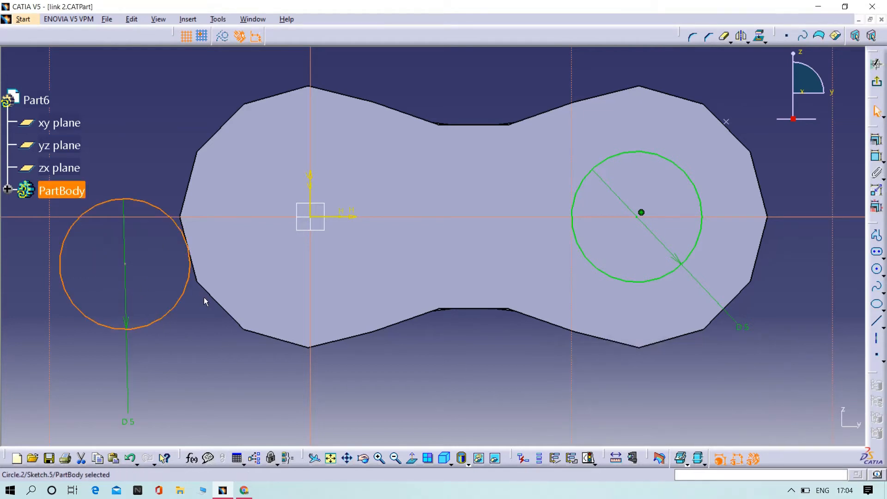
click(877, 139)
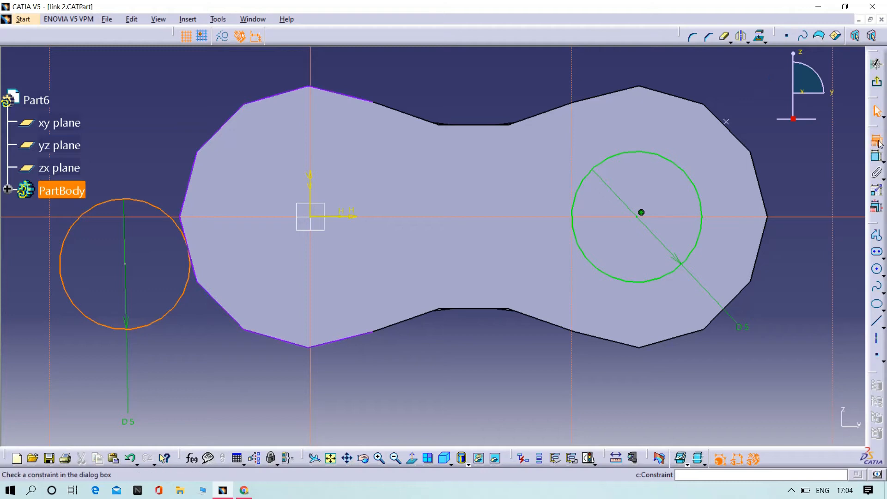
click(802, 331)
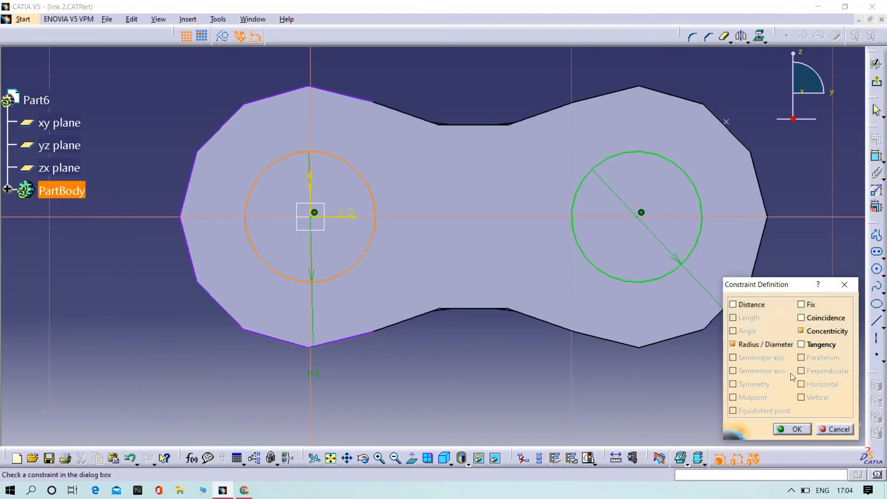
click(792, 429)
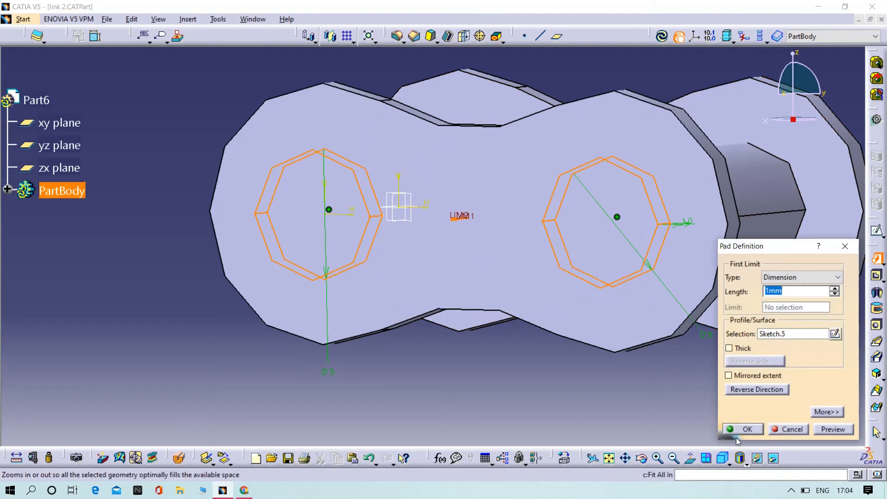
Step: Pad both circles by 1 mm and mirror the pad about the yz plane onto the opposite side plate
click(753, 431)
middle_drag(476, 423, 490, 388)
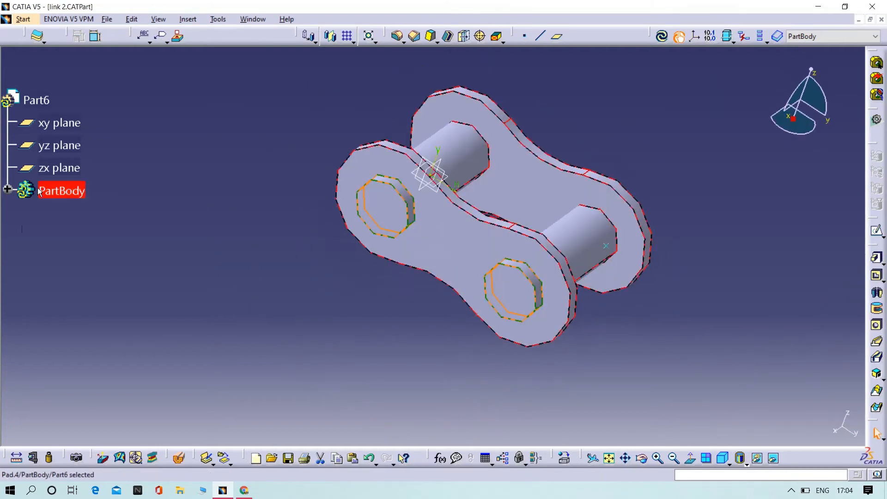
click(334, 38)
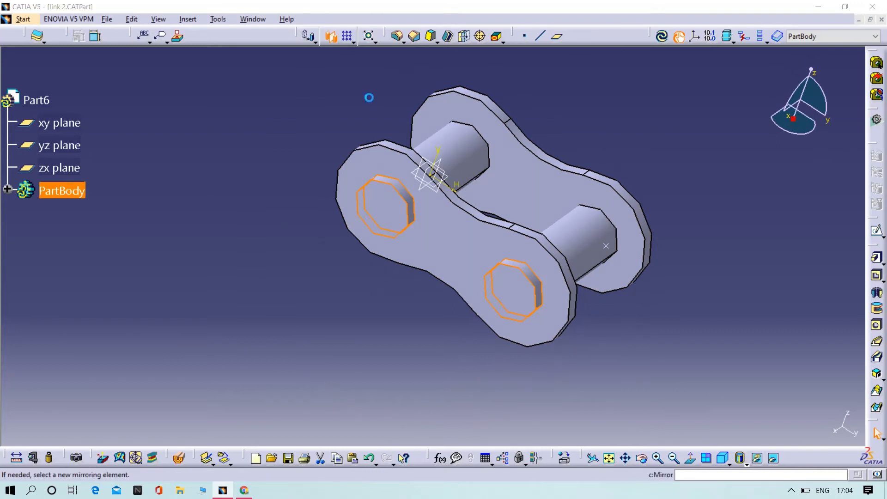
middle_drag(511, 179, 400, 214)
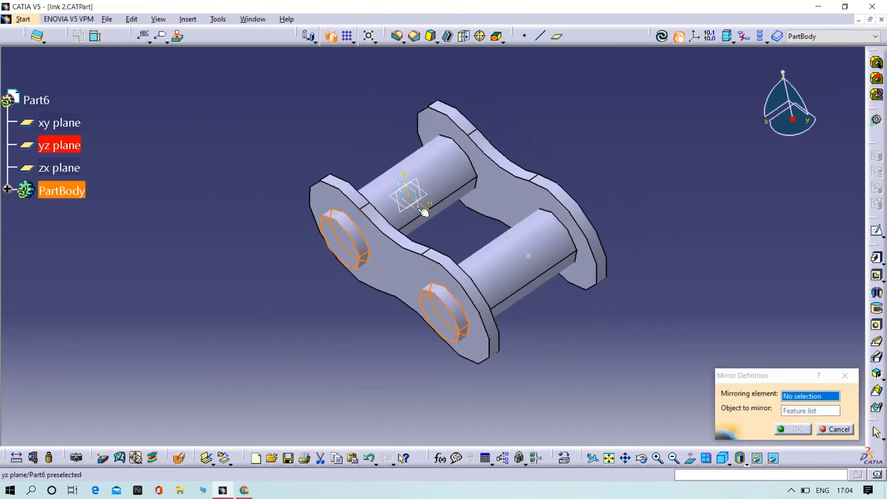
click(59, 145)
middle_drag(735, 143, 573, 245)
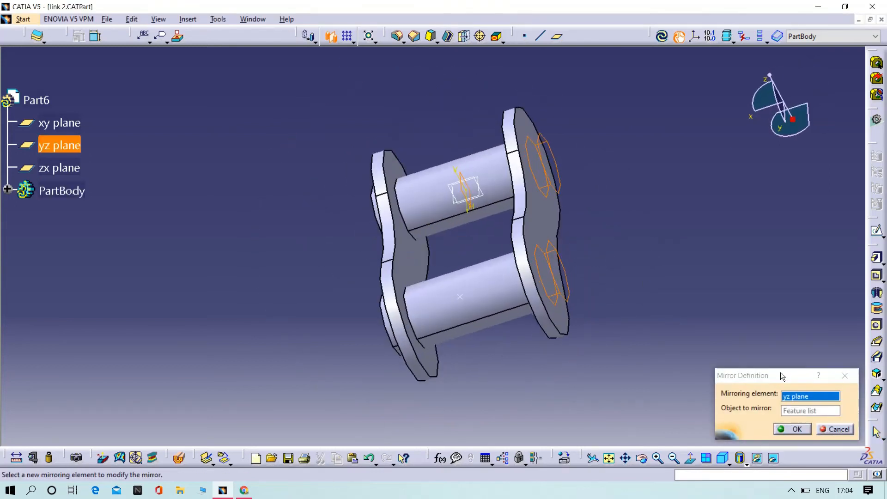
click(796, 430)
Step: Start a sketch on the yz plane and place a point on the horizontal axis beyond the rounded end away from the origin
middle_drag(266, 367, 522, 268)
middle_drag(430, 179, 366, 241)
click(346, 222)
click(876, 230)
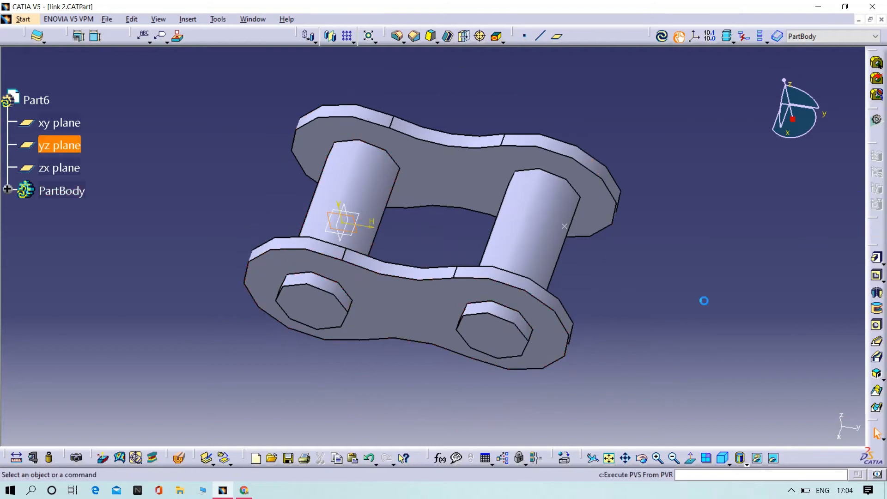
mouse_move(604, 266)
middle_down()
mouse_move(568, 311)
mouse_move(573, 268)
middle_up()
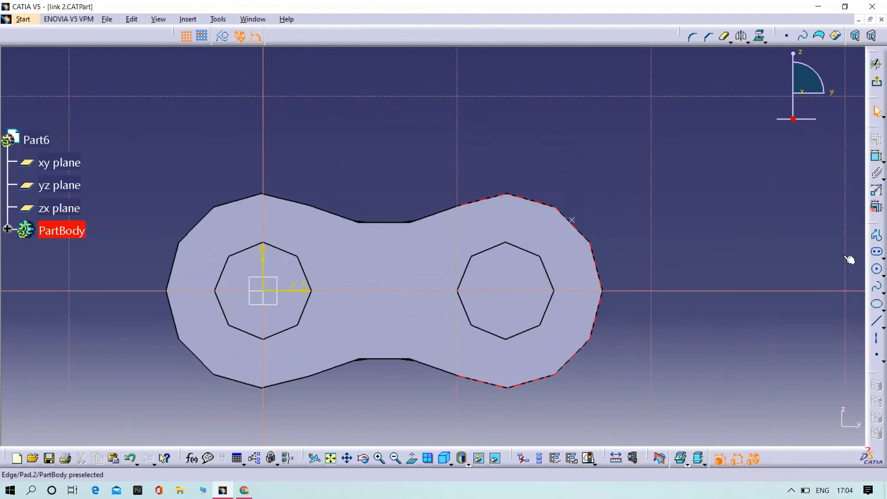
click(675, 287)
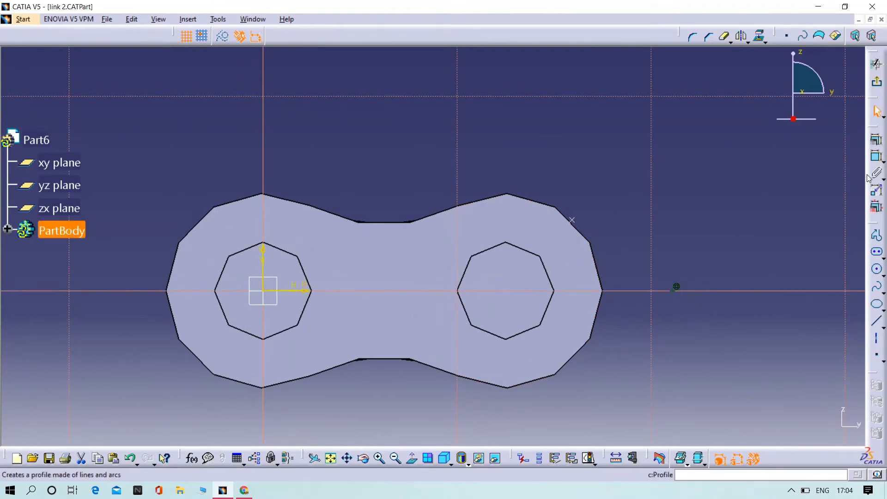
Step: Constrain the point coincident with the circular edge of the pin head away from the origin
click(554, 285)
right_click(633, 249)
click(652, 341)
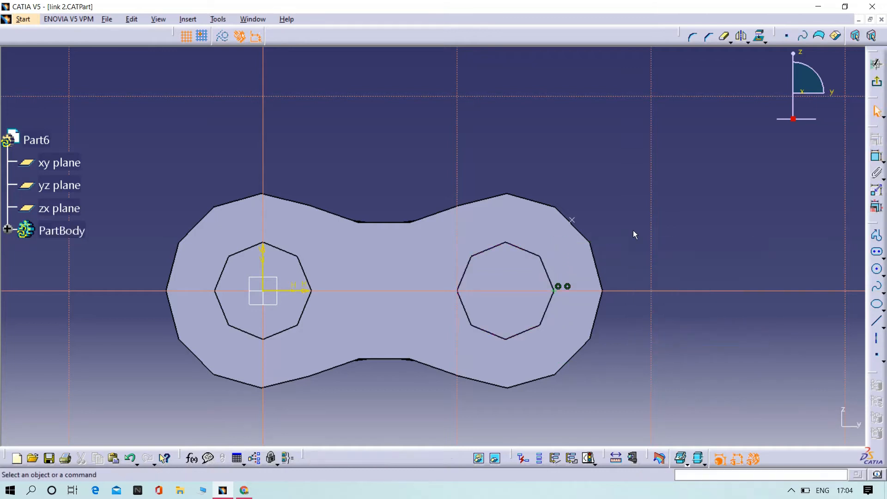
middle_drag(633, 230, 666, 218)
middle_drag(351, 187, 430, 189)
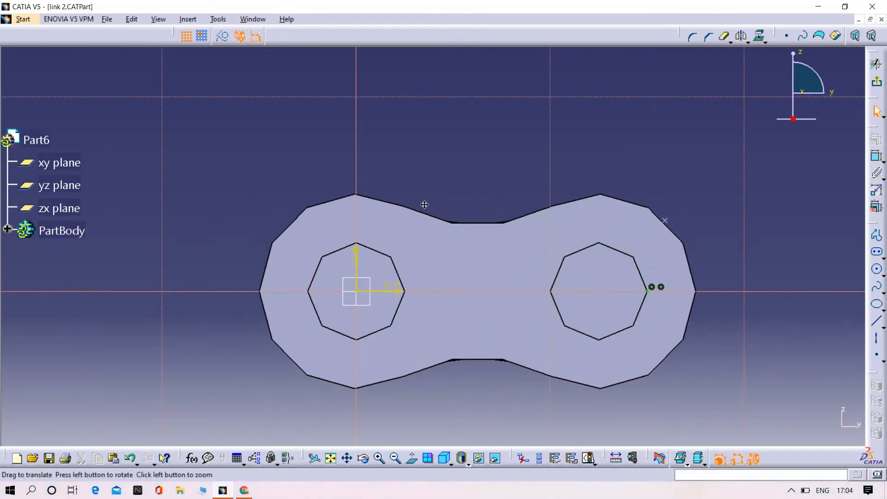
middle_drag(283, 305, 283, 305)
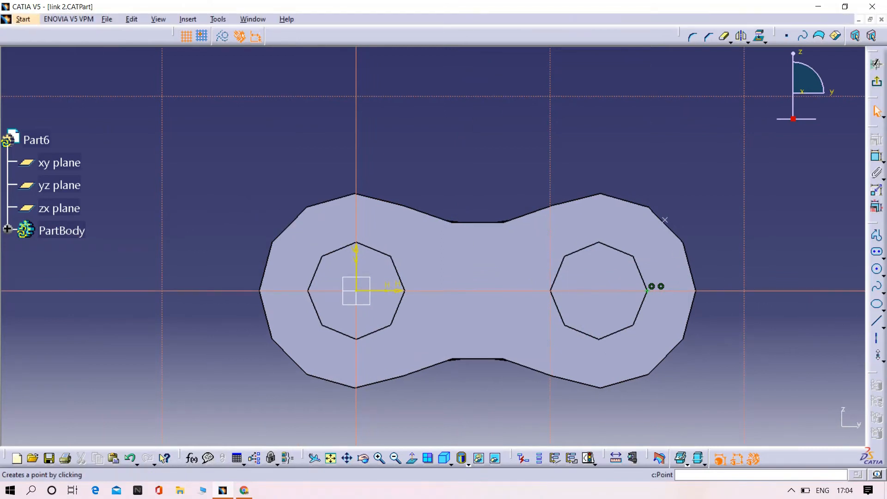
click(282, 177)
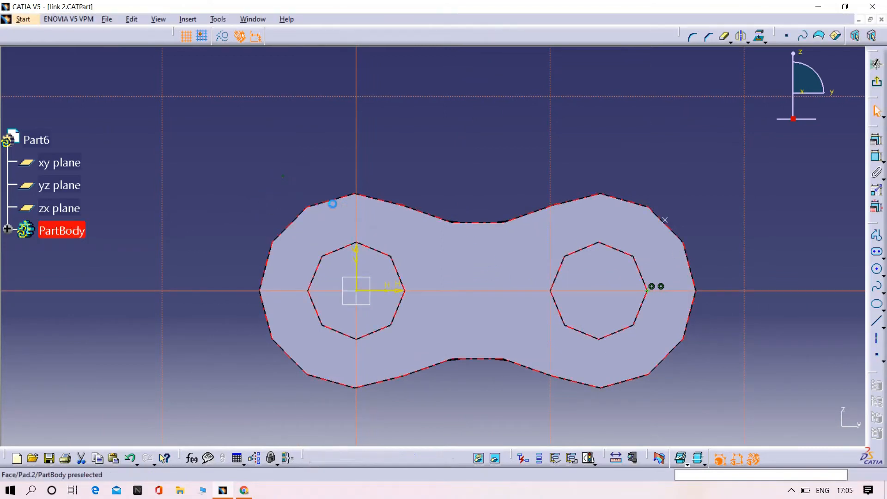
click(296, 219)
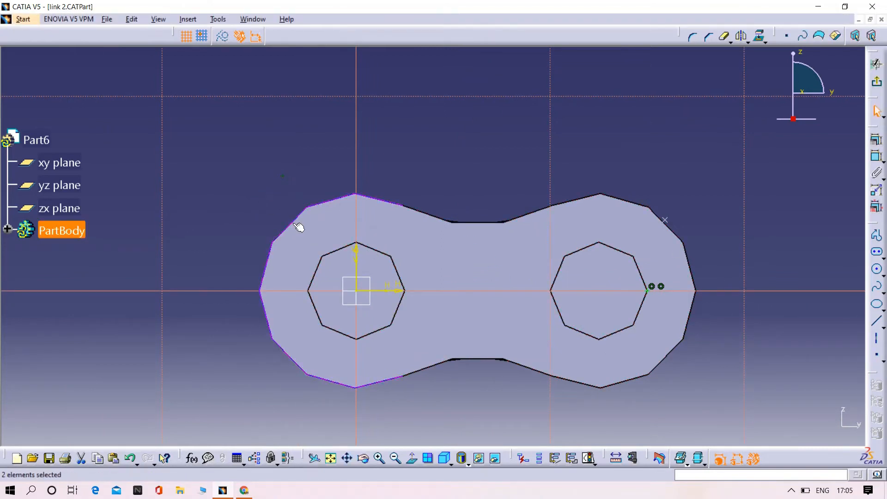
click(876, 139)
right_click(343, 169)
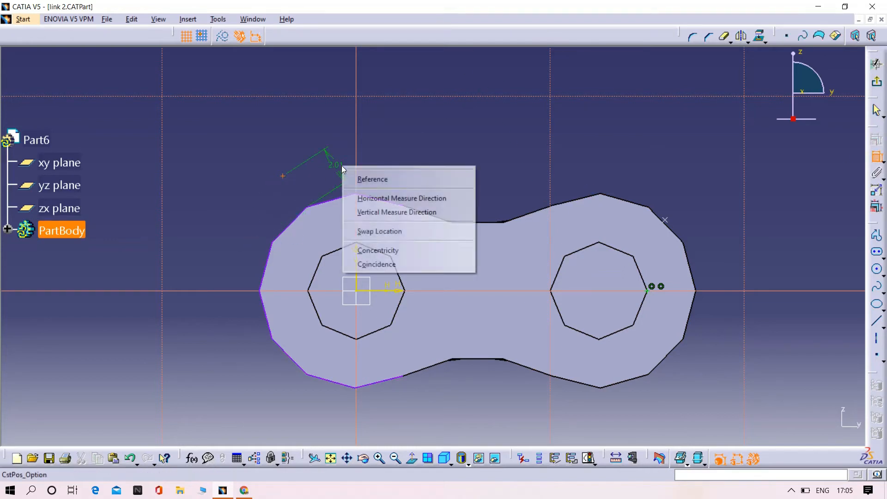
click(365, 263)
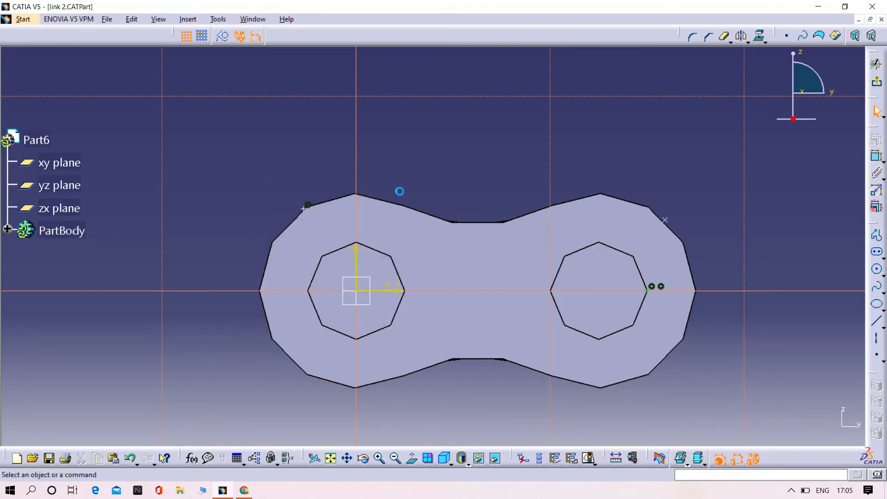
middle_click(445, 183)
key(ctrl+z)
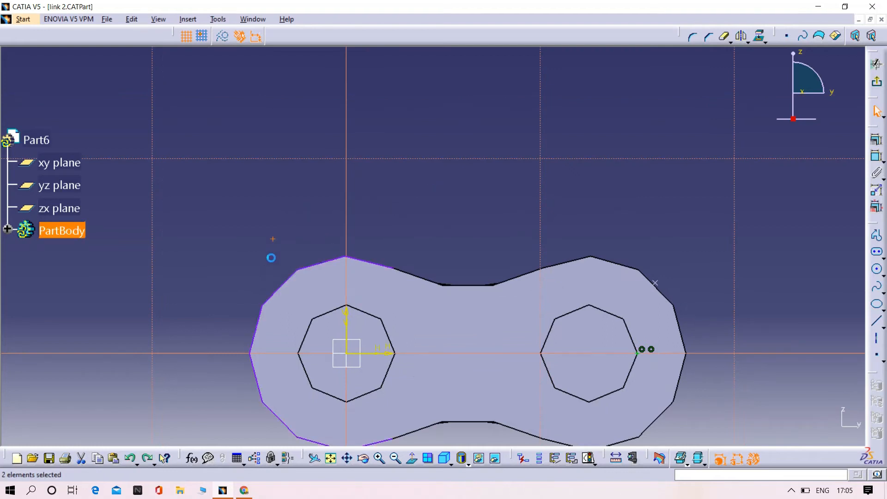
key(ctrl+z)
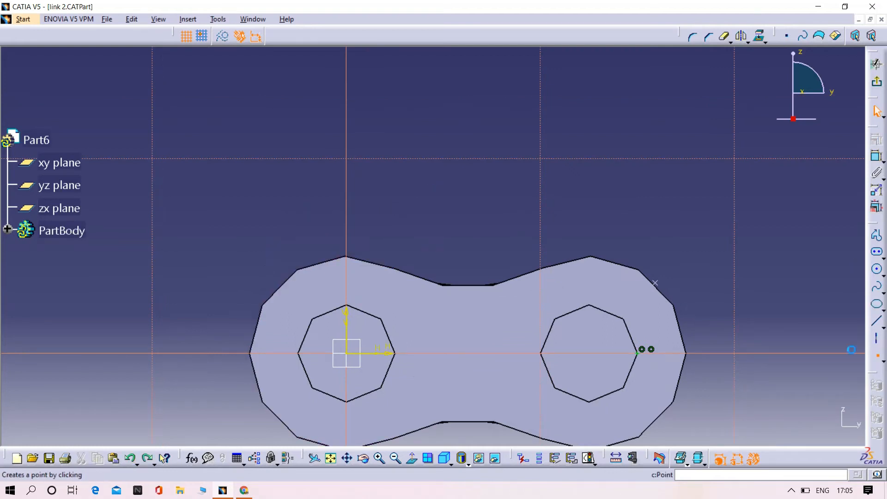
Step: Place a point above the rounded end at the origin and constrain it coincident with that end's edge
click(317, 213)
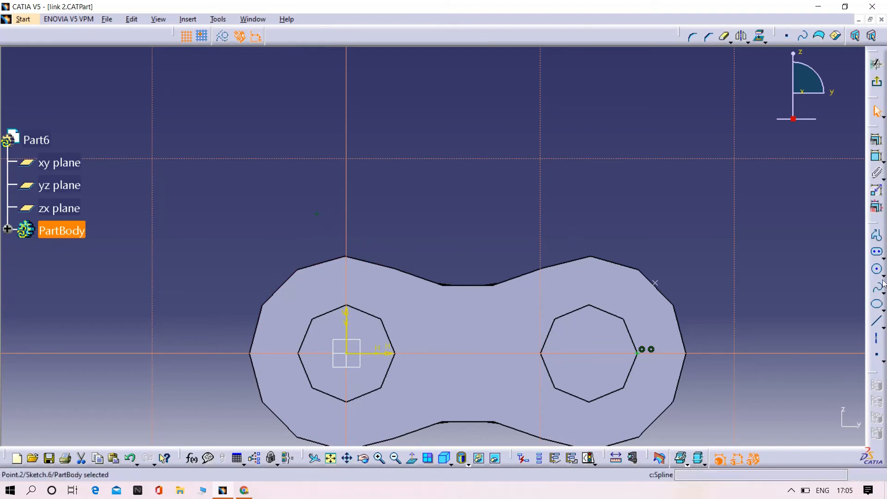
click(333, 260)
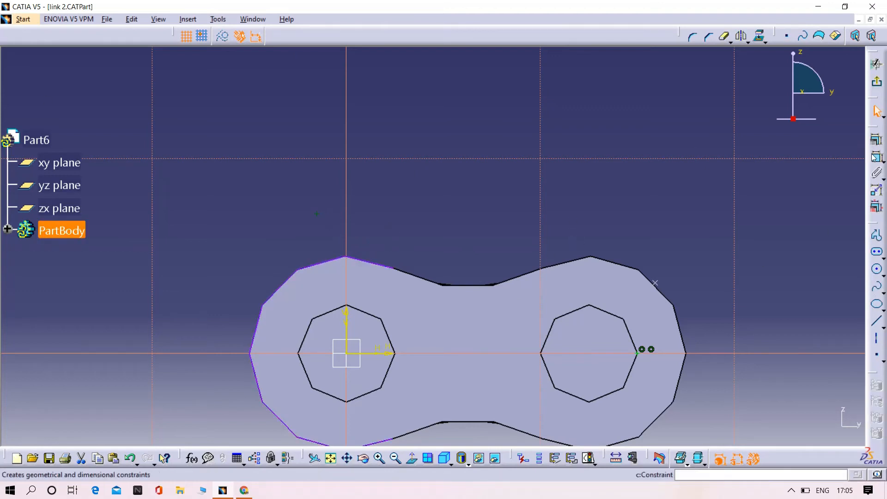
click(878, 159)
right_click(390, 208)
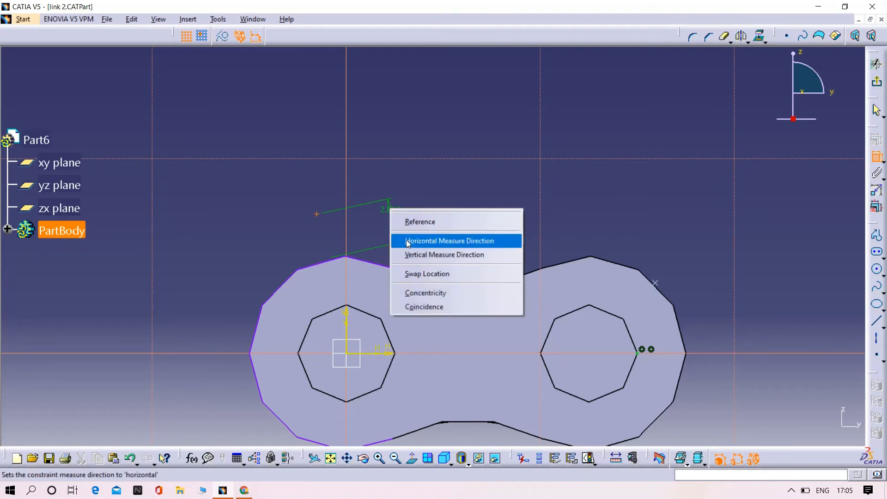
click(425, 307)
Step: Constrain the point on the origin-side rounded edge coincident with the vertical axis
middle_drag(364, 216, 362, 204)
click(306, 258)
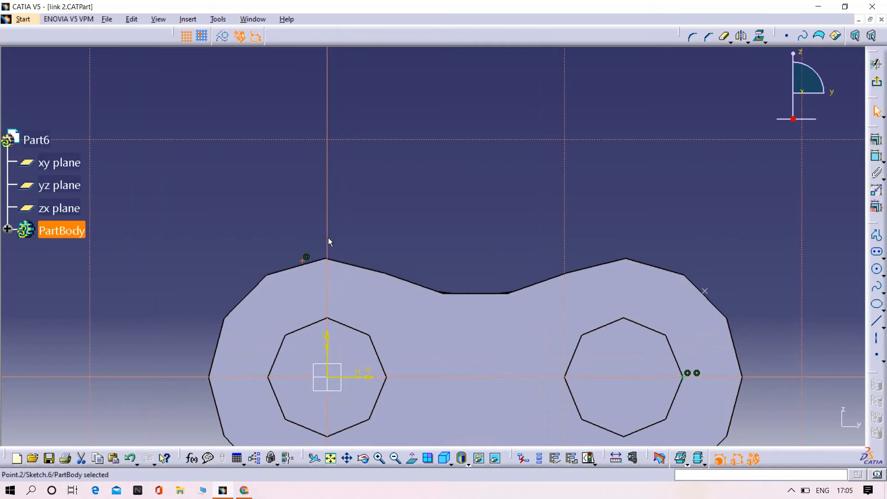
click(875, 159)
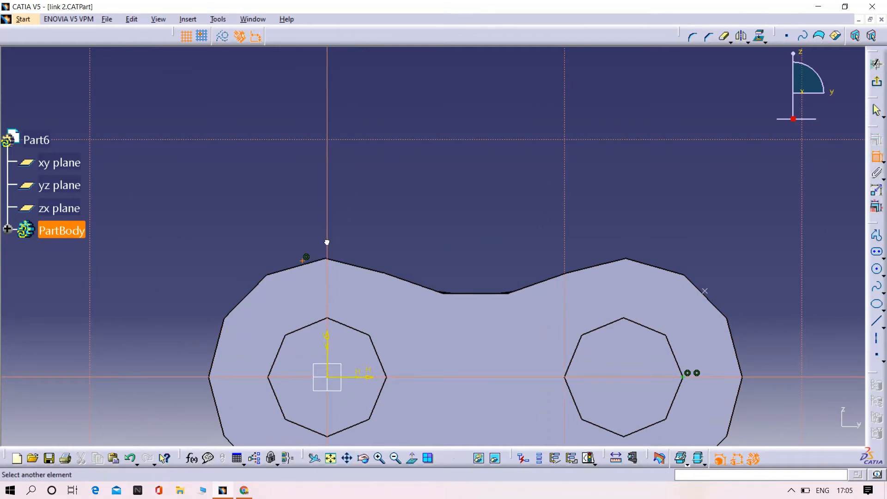
click(328, 325)
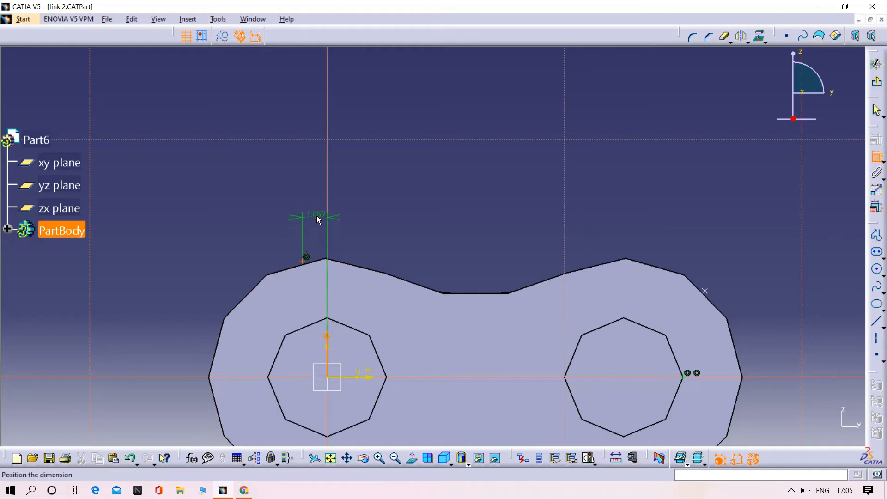
right_click(318, 219)
click(357, 267)
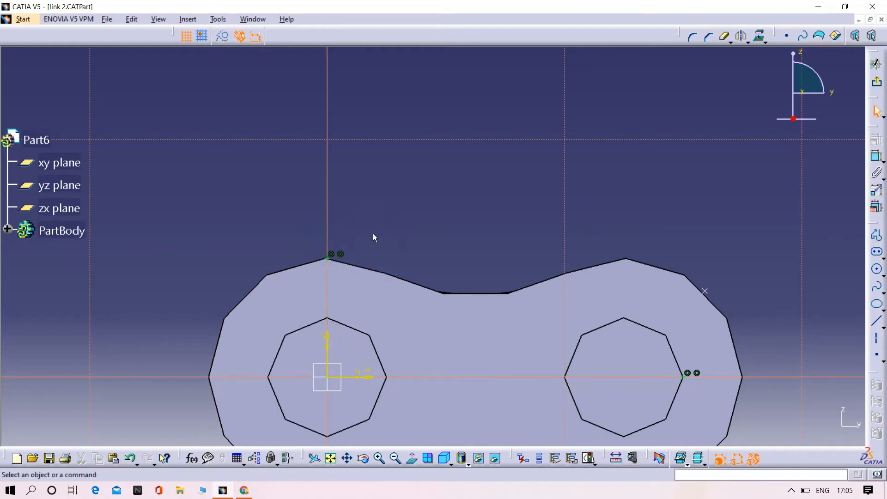
Step: Exit the sketch, save the link 2 part and minimize its window
middle_drag(585, 205, 576, 167)
click(878, 85)
mouse_move(794, 222)
middle_down()
mouse_move(693, 184)
mouse_move(694, 173)
middle_up()
click(698, 229)
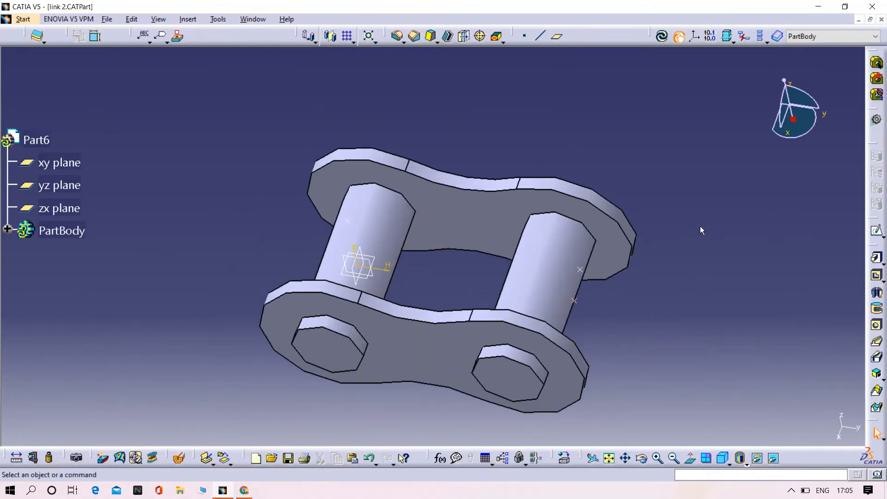
key(ctrl+s)
click(858, 20)
Step: Create a new Assembly Design product and maximize its window
click(18, 20)
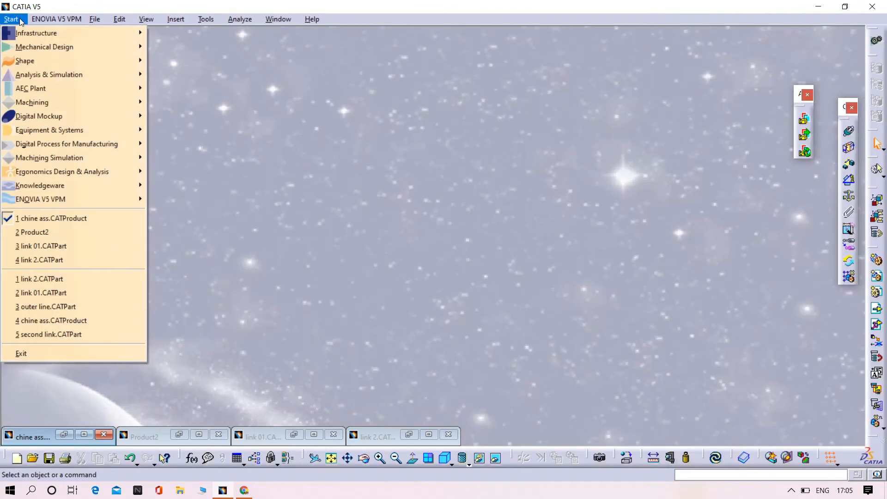
mouse_move(46, 46)
click(217, 61)
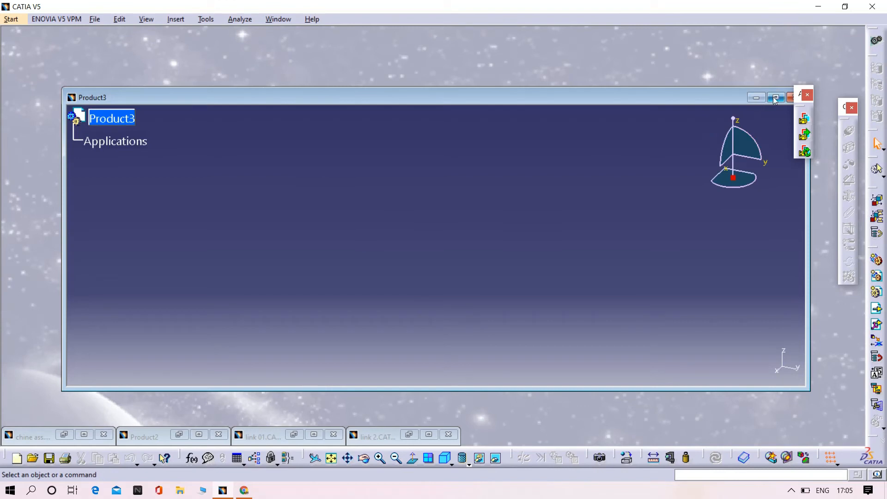
click(775, 98)
Step: Insert the existing parts link 01 and outer line from the you tube folder into Product3
right_click(51, 42)
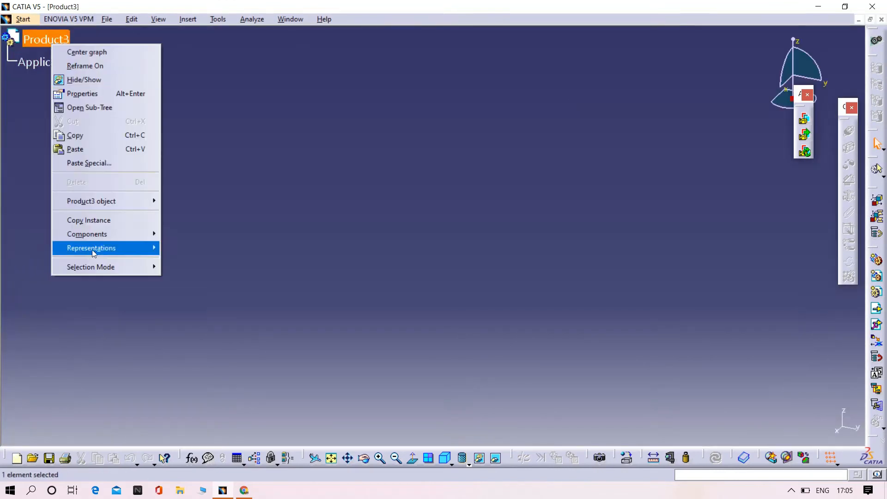
mouse_move(102, 233)
click(190, 290)
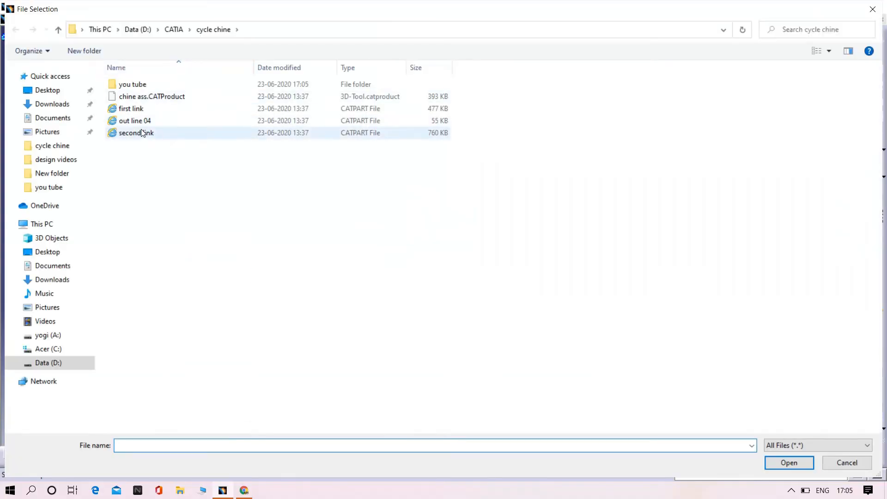
double_click(138, 82)
click(140, 107)
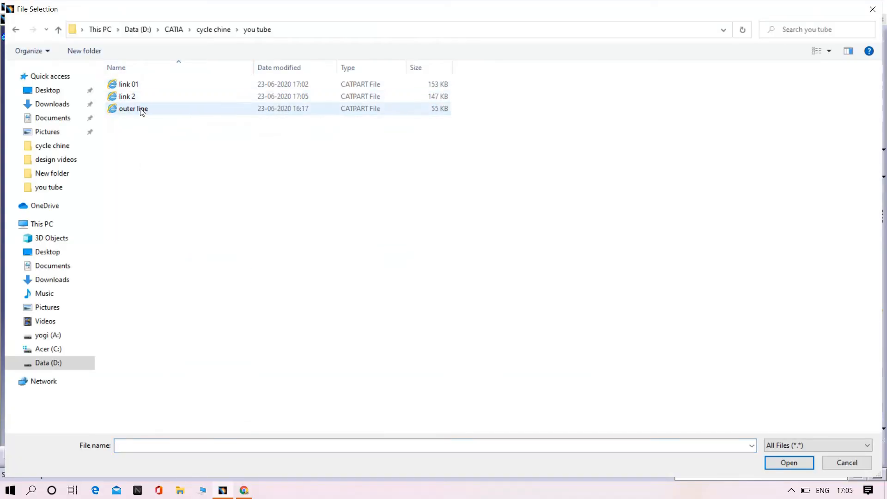
ctrl+click(161, 87)
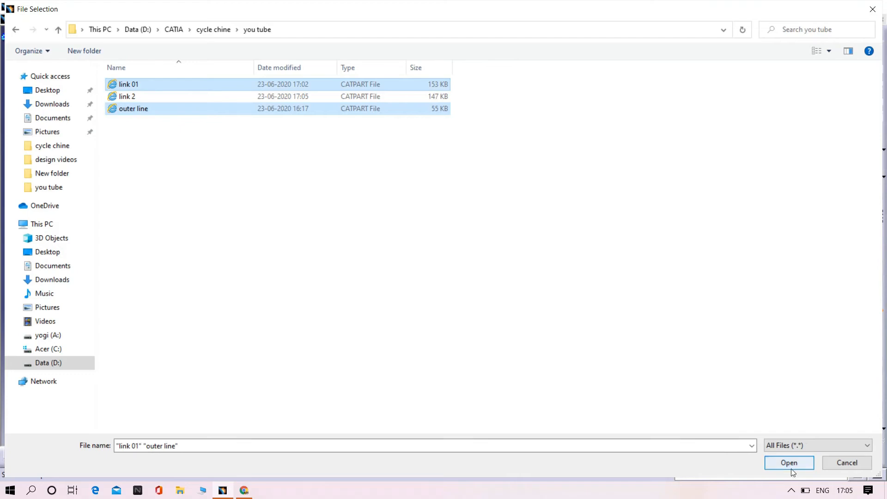
click(789, 462)
Step: Set the view style to shading with edges so the link's outlines are displayed
middle_drag(319, 282, 391, 271)
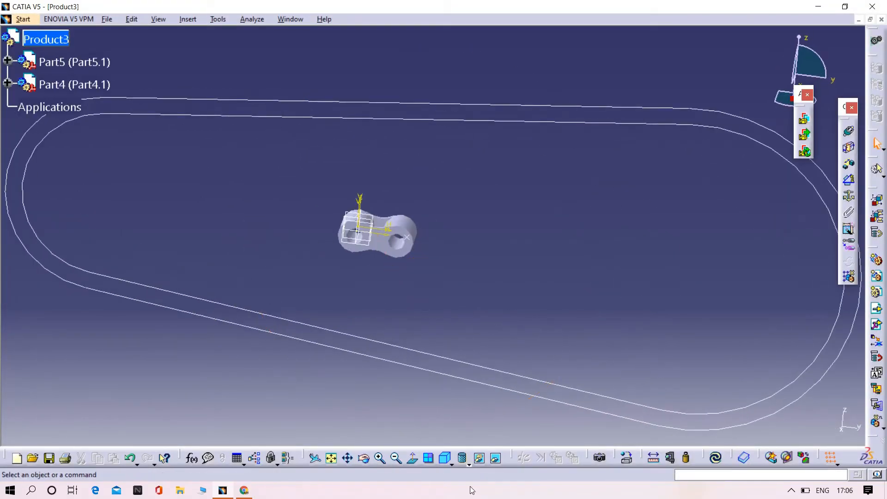
click(468, 464)
click(462, 391)
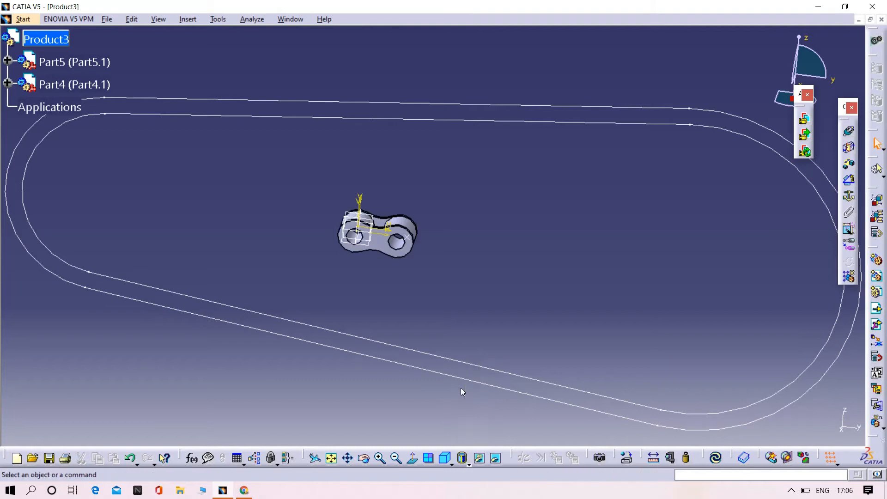
middle_drag(394, 272, 363, 277)
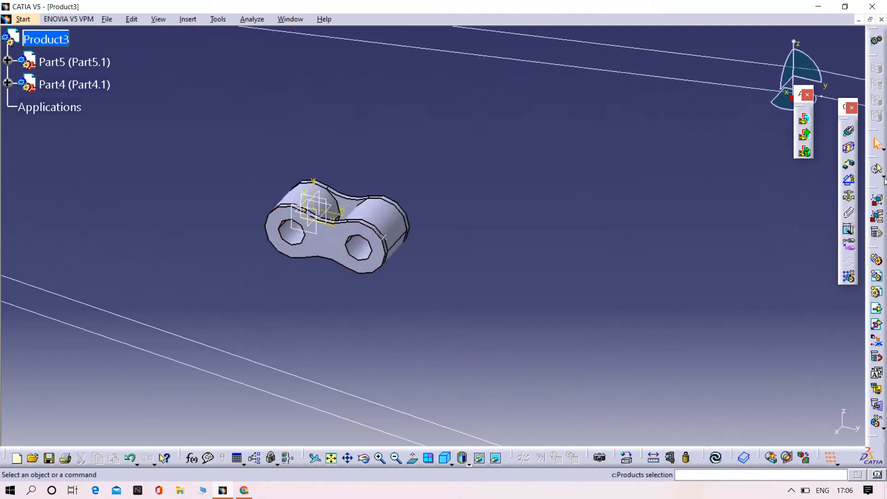
Step: Constrain the sketch point at the link's front roller edge coincident with the inner chain path line and update the assembly
click(850, 133)
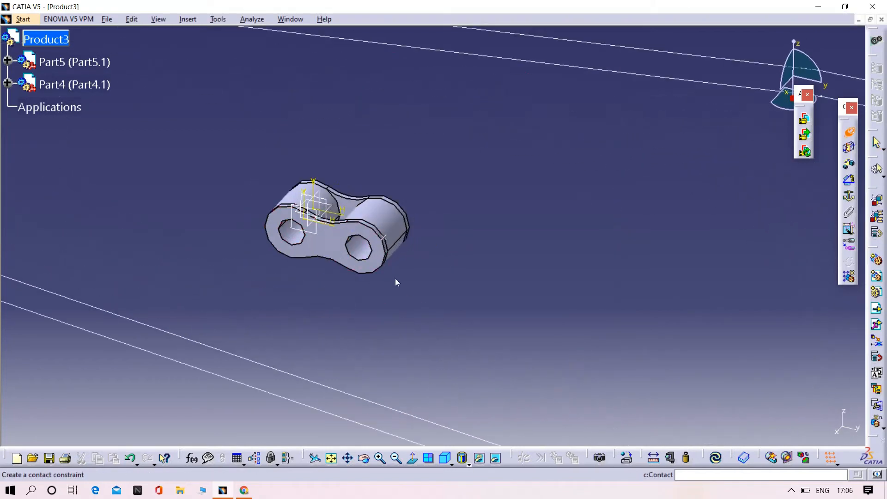
click(390, 240)
middle_drag(409, 184, 406, 291)
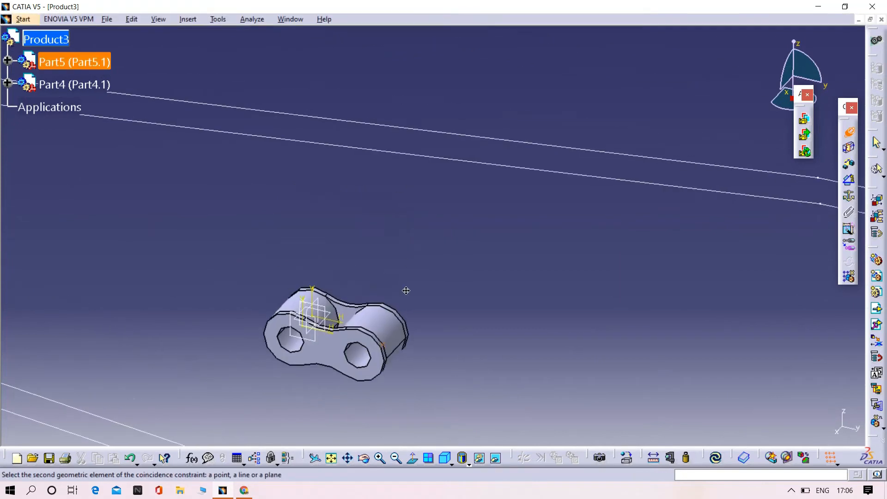
click(402, 154)
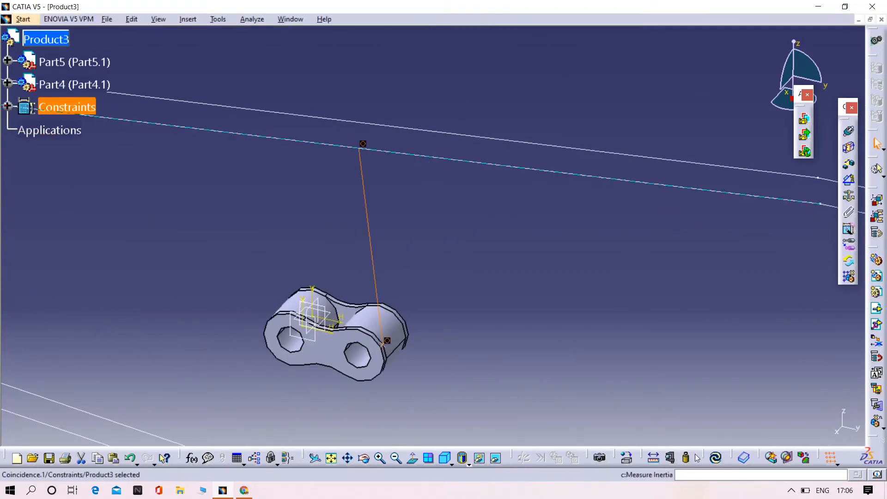
click(715, 457)
Step: Add a coincidence constraint between the link and the origin geometry of the chain path part
middle_drag(265, 321, 333, 345)
click(851, 178)
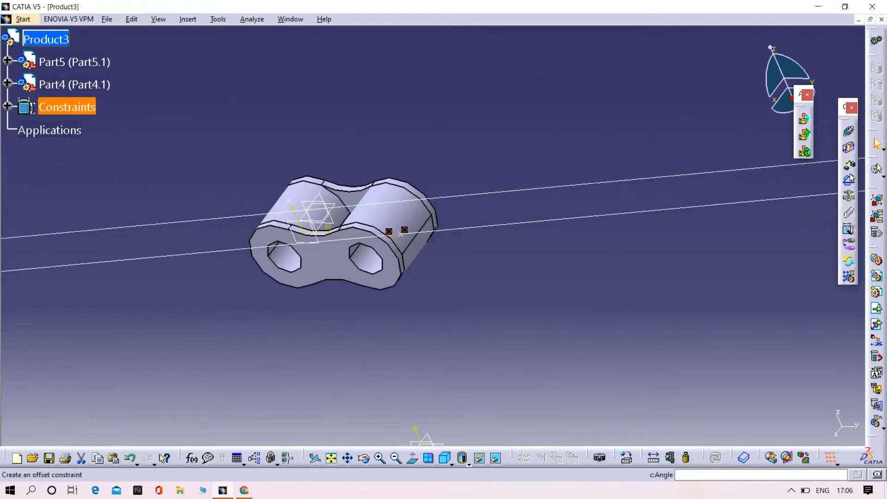
click(851, 131)
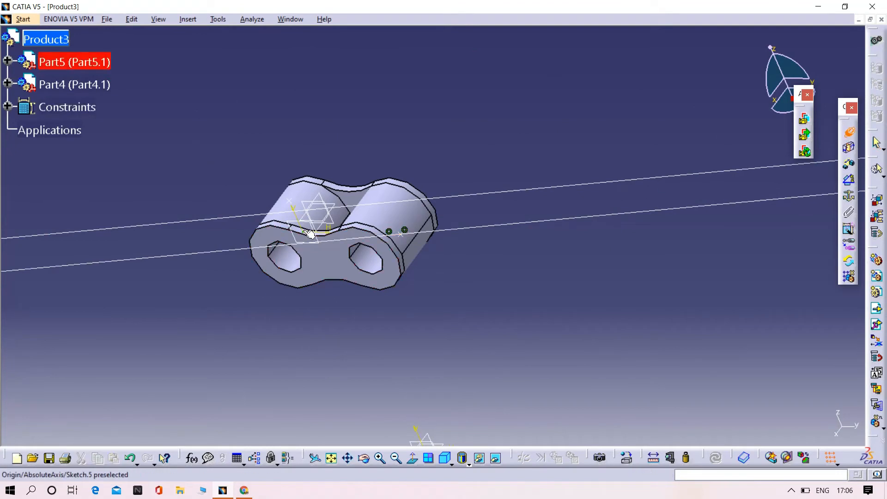
click(303, 232)
click(224, 254)
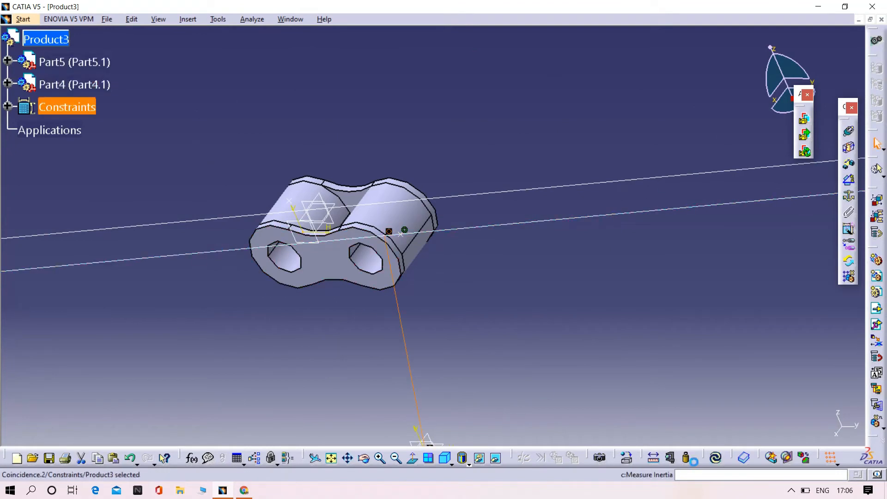
Step: Constrain the outer chain path line coincident with the point on the link's other roller and update the assembly
middle_drag(203, 401, 311, 258)
click(851, 144)
click(345, 182)
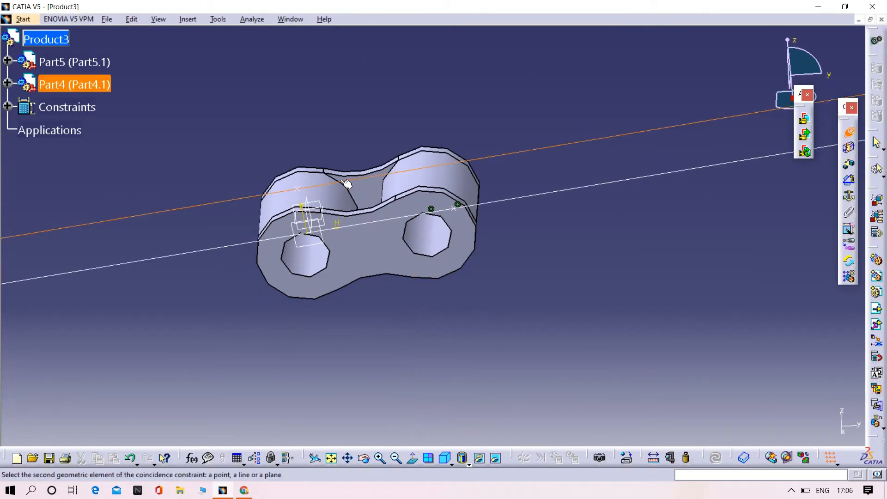
click(300, 189)
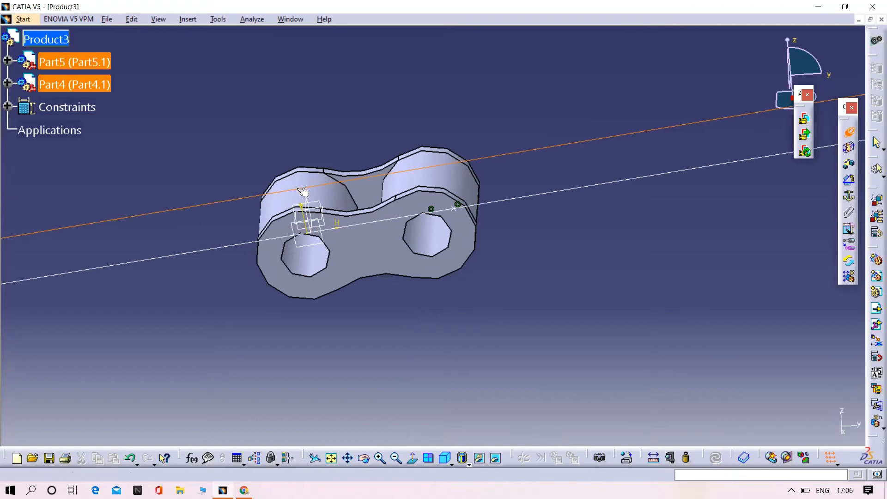
mouse_move(431, 310)
middle_down()
mouse_move(430, 351)
mouse_move(341, 275)
mouse_move(391, 307)
mouse_move(284, 297)
mouse_move(325, 305)
mouse_move(275, 311)
mouse_move(281, 246)
mouse_move(329, 301)
mouse_move(368, 278)
mouse_move(376, 311)
mouse_move(420, 311)
mouse_move(361, 308)
middle_up()
click(429, 350)
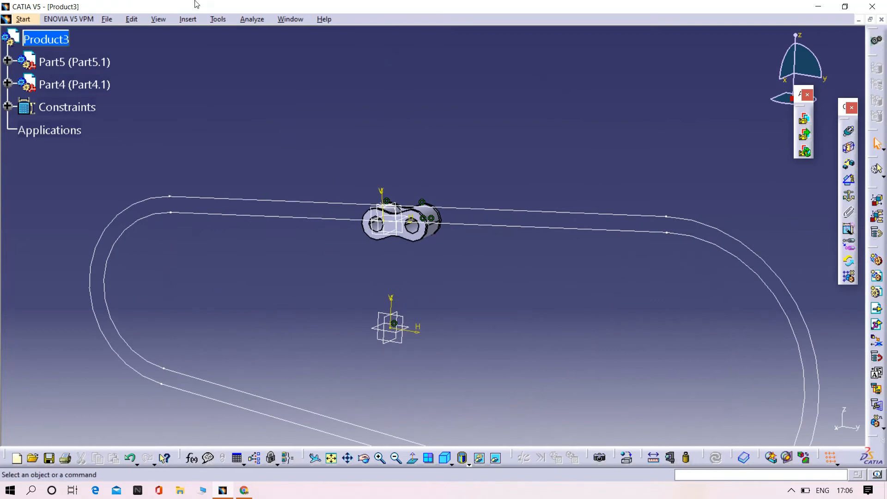
Step: Switch the assembly to the DMU Kinematics workbench
middle_drag(349, 279, 350, 252)
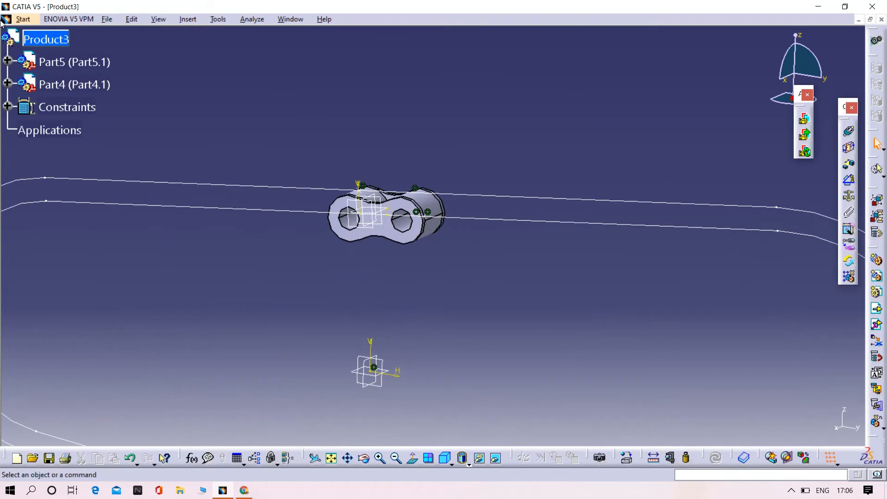
click(22, 19)
mouse_move(47, 117)
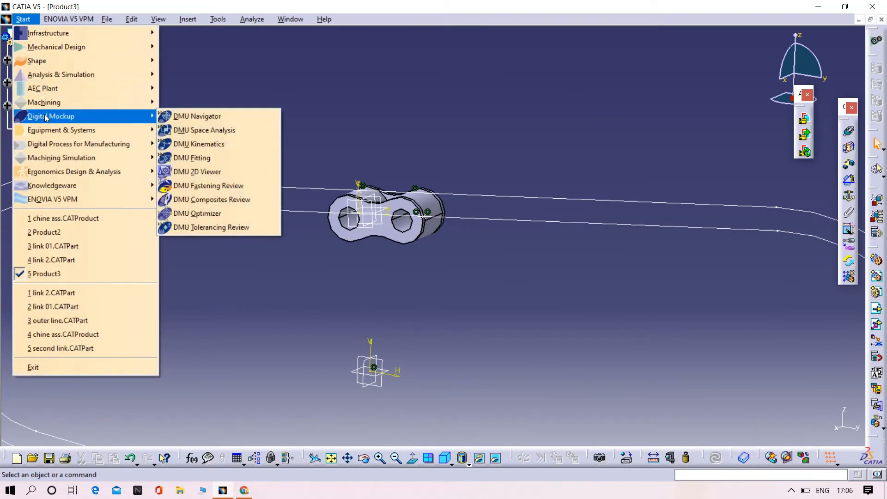
click(237, 144)
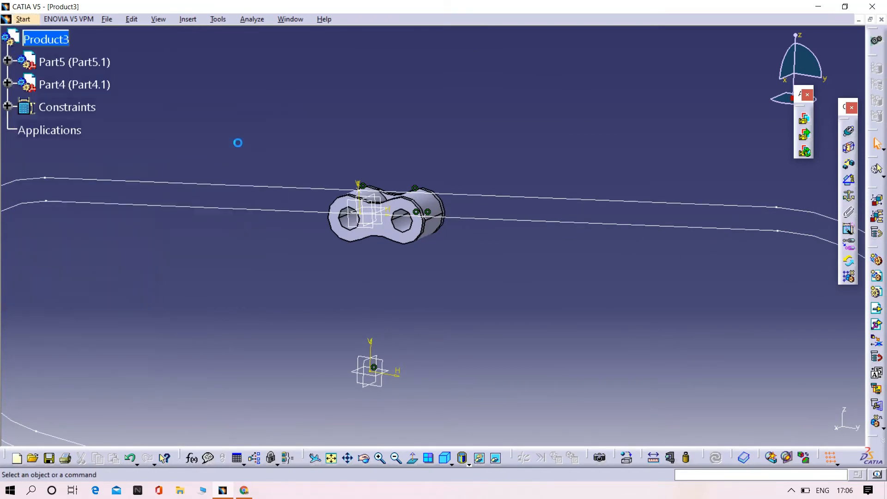
Step: Create a new mechanism with its default name and set the chain path part as its fixed part
middle_drag(526, 288, 501, 249)
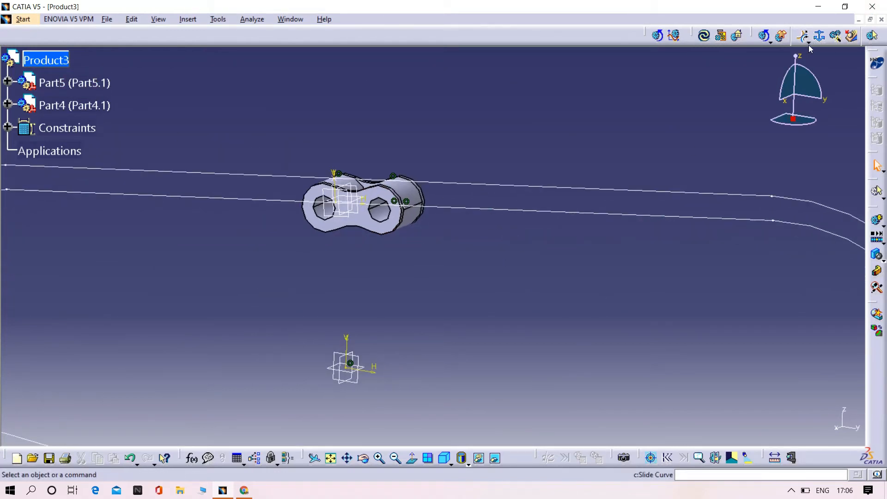
click(821, 37)
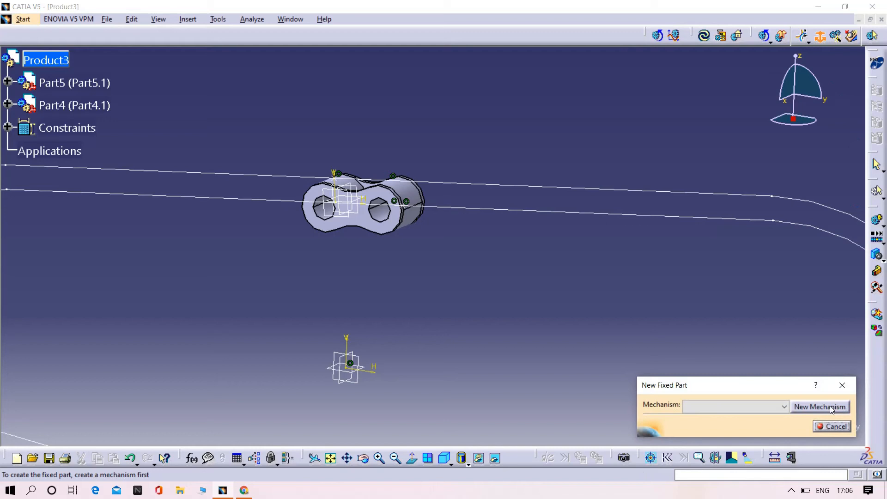
click(830, 407)
click(792, 426)
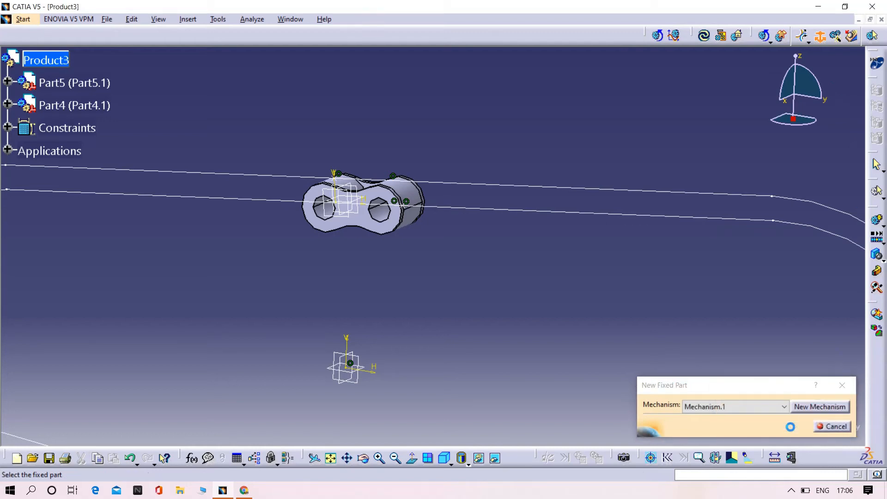
click(511, 210)
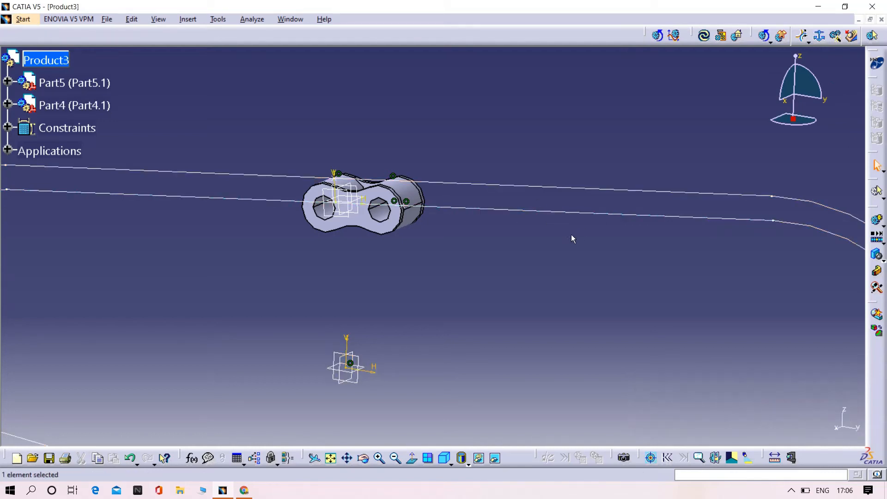
Step: Create a Point Curve joint between the inner chain path curve and the link's sketch point, leaving it not length driven
middle_drag(561, 222, 596, 155)
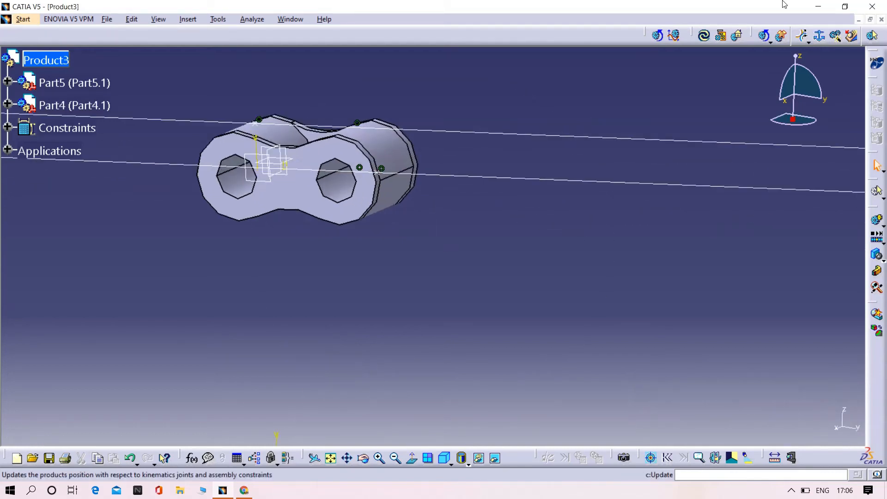
click(810, 43)
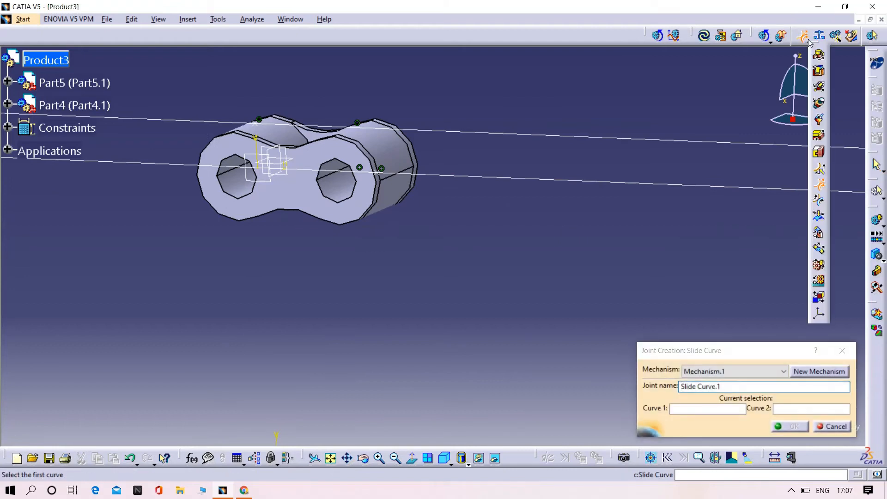
click(821, 166)
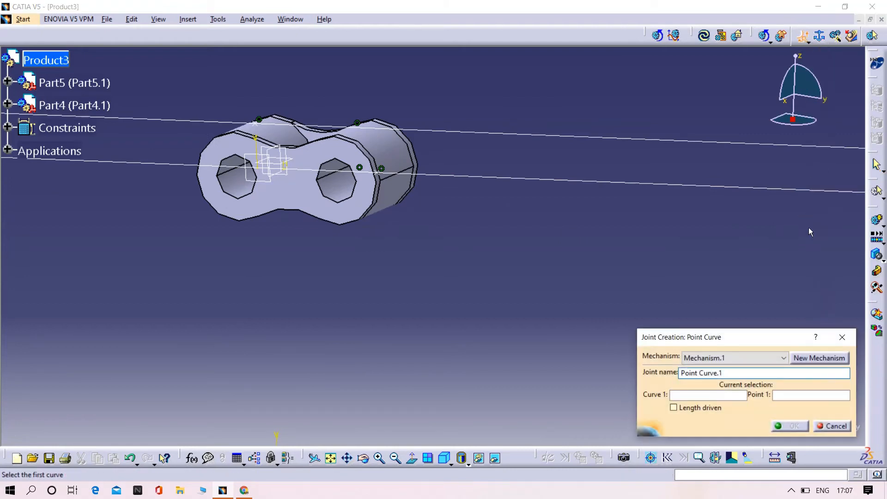
click(425, 181)
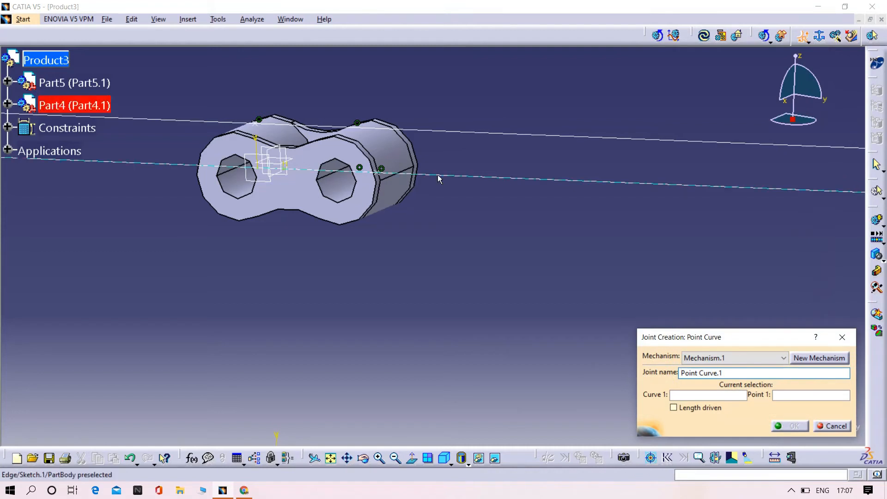
click(381, 168)
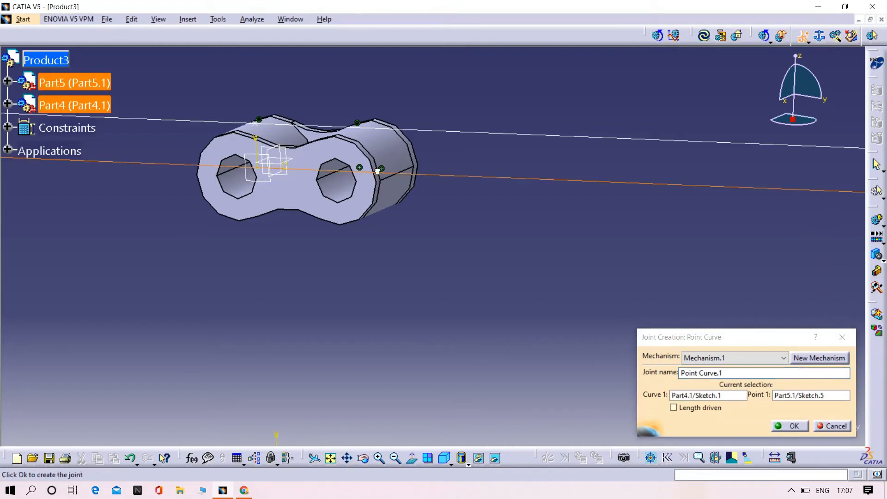
click(779, 426)
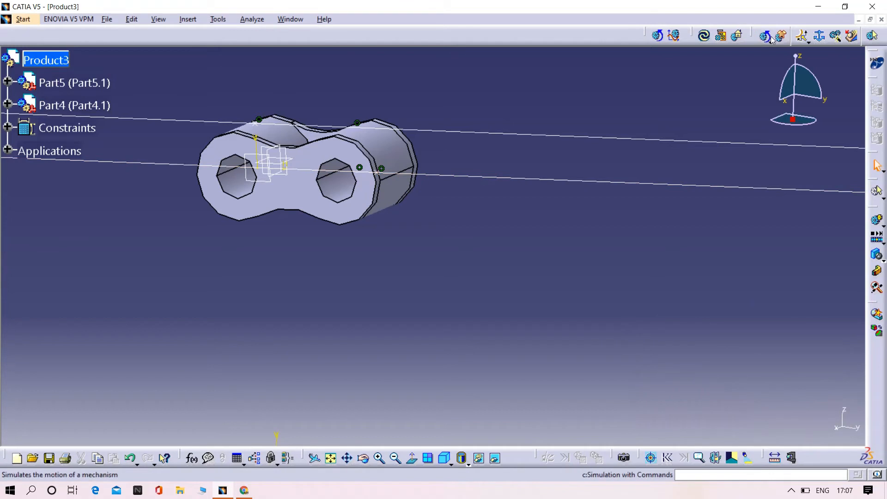
Step: Create a second Point Curve joint in Mechanism.1 between the chain path and another point on the link
click(808, 43)
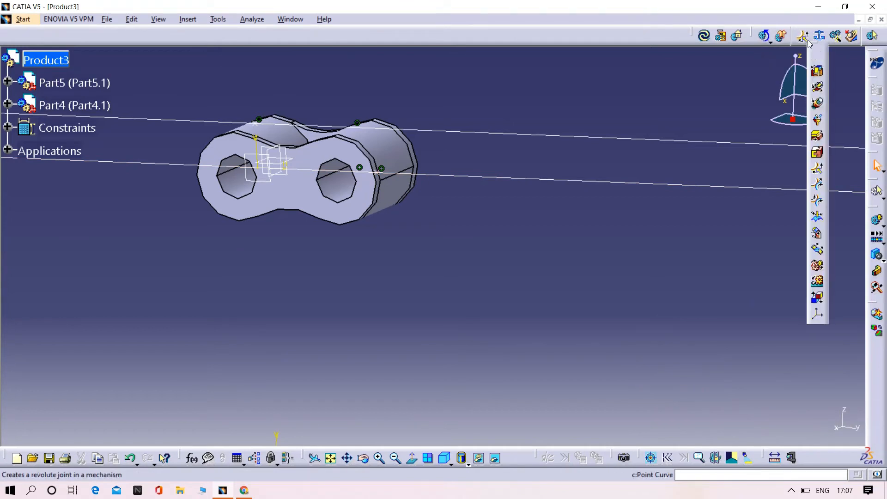
click(818, 171)
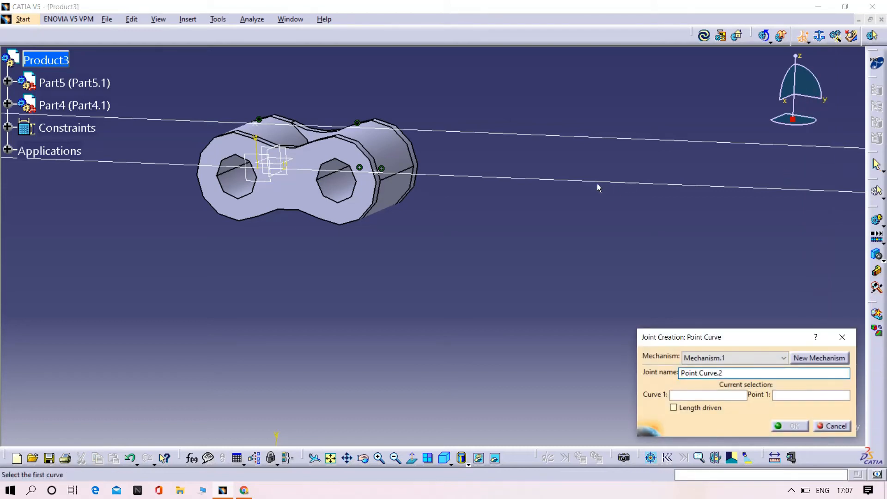
click(586, 181)
click(259, 170)
click(792, 425)
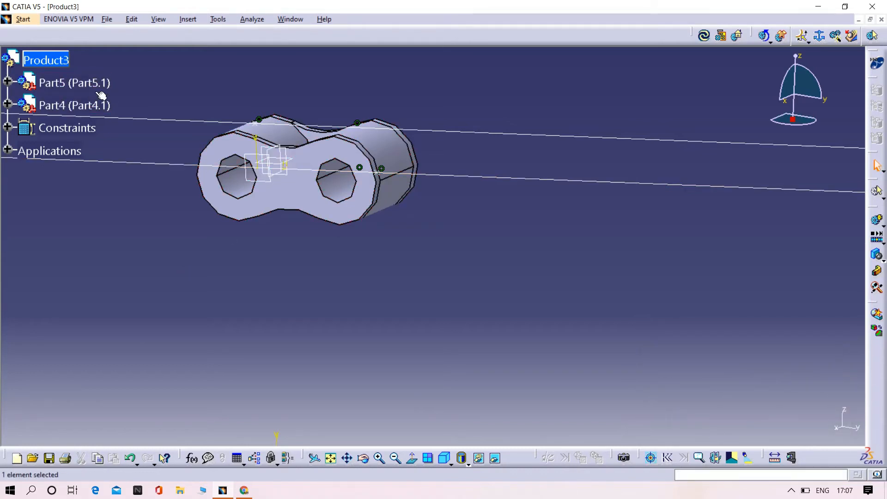
Step: Show the hidden Sketch.1 under Pad.1 of Part5 in the assembly
click(8, 82)
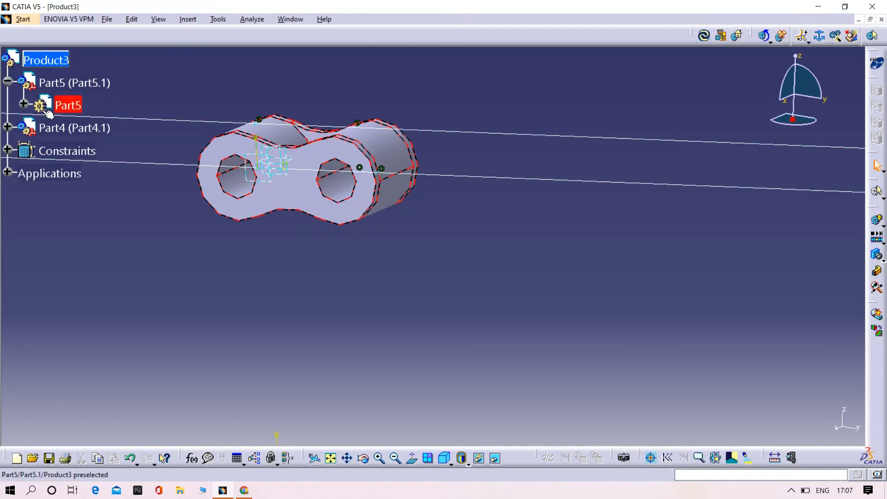
click(24, 104)
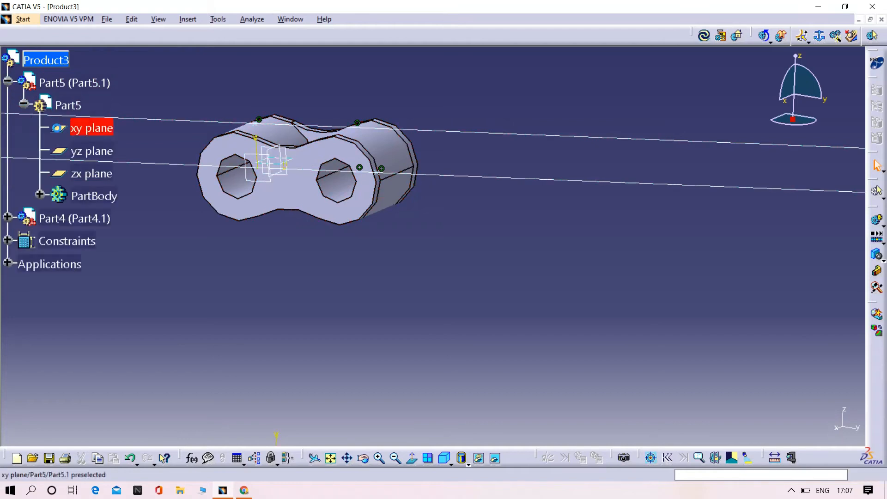
click(40, 194)
click(56, 218)
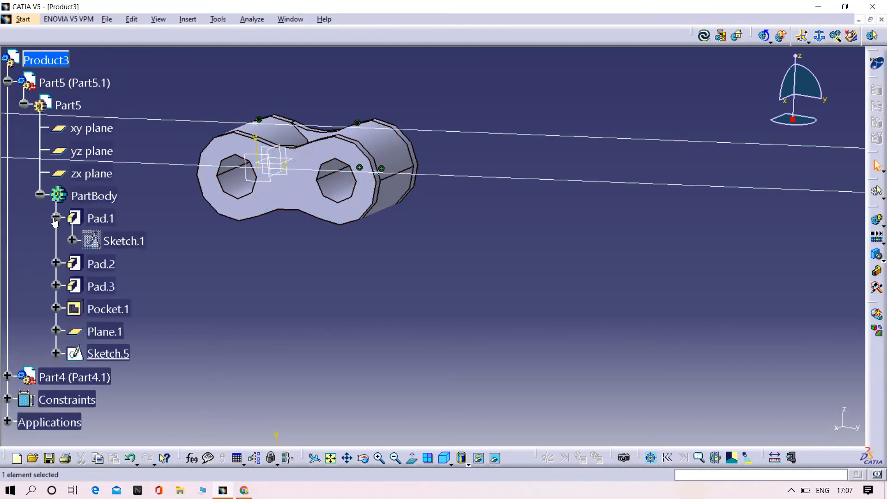
right_click(128, 245)
click(159, 276)
mouse_move(169, 269)
middle_down()
mouse_move(204, 258)
mouse_move(195, 314)
mouse_move(339, 317)
mouse_move(260, 394)
mouse_move(256, 373)
mouse_move(231, 366)
mouse_move(271, 341)
mouse_move(207, 341)
mouse_move(432, 240)
mouse_move(611, 195)
mouse_move(531, 175)
mouse_move(416, 314)
mouse_move(354, 359)
mouse_move(311, 281)
mouse_move(643, 155)
middle_up()
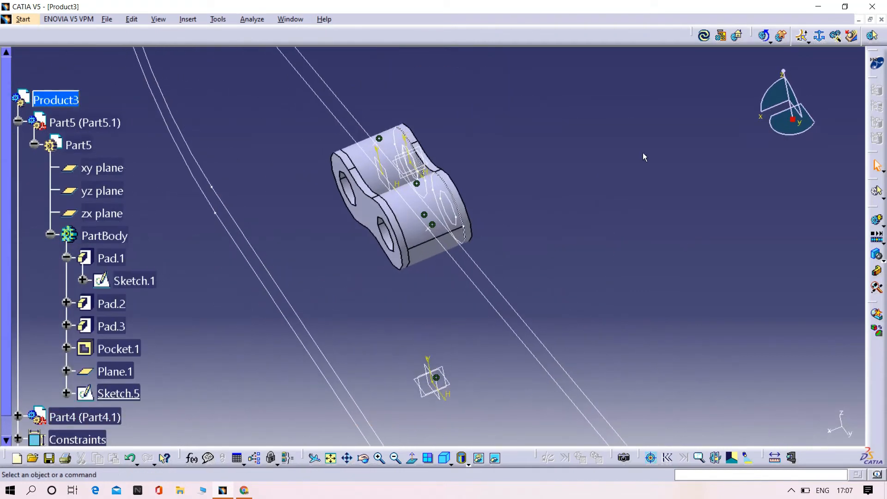
middle_drag(556, 226, 562, 224)
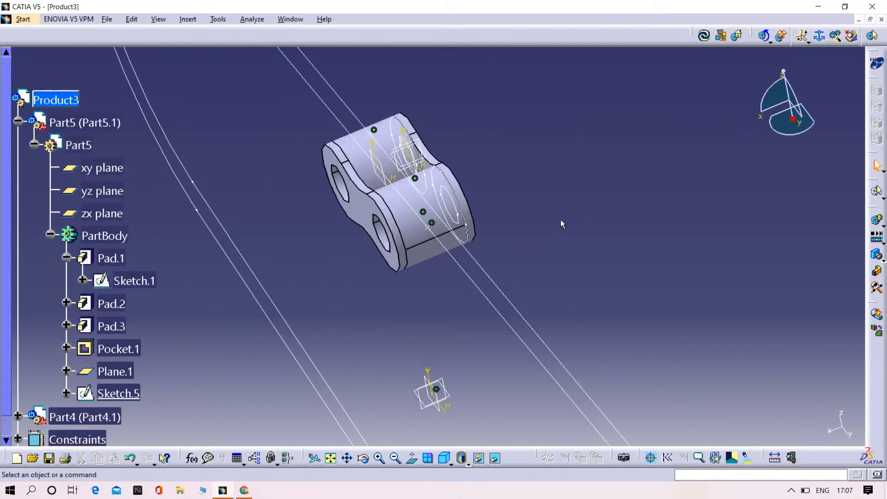
click(20, 23)
mouse_move(46, 49)
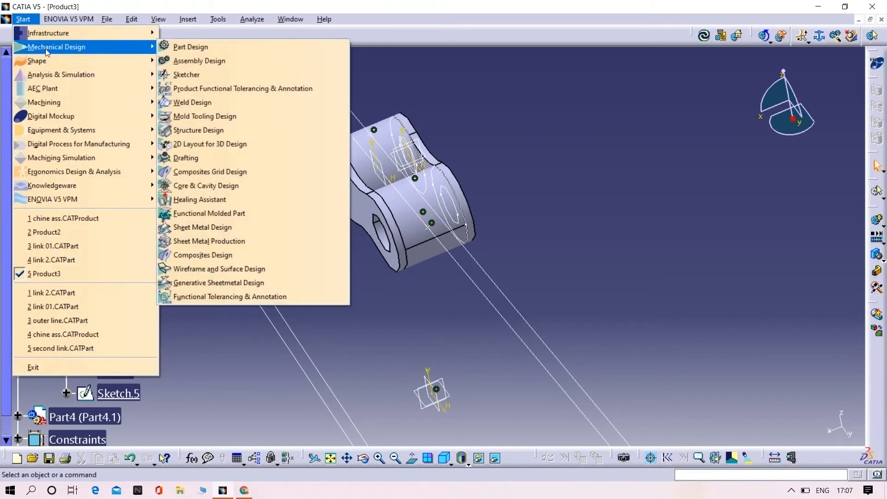
click(567, 151)
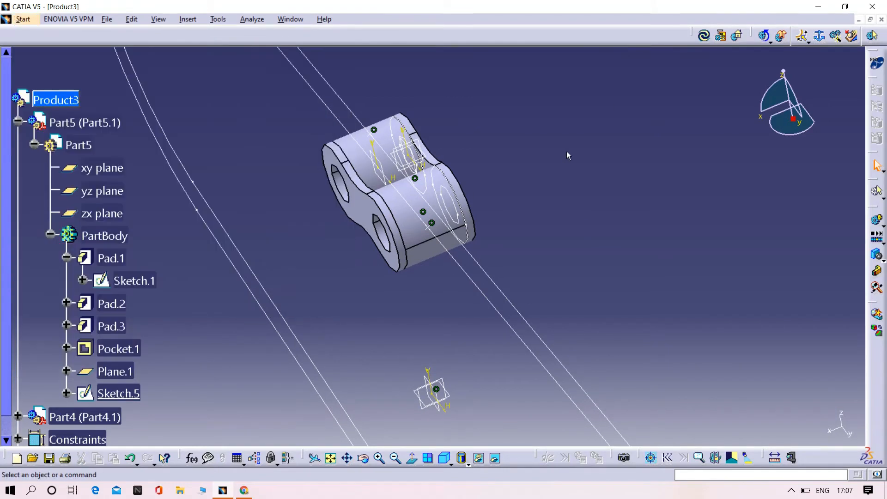
ctrl+middle_drag(536, 132, 548, 158)
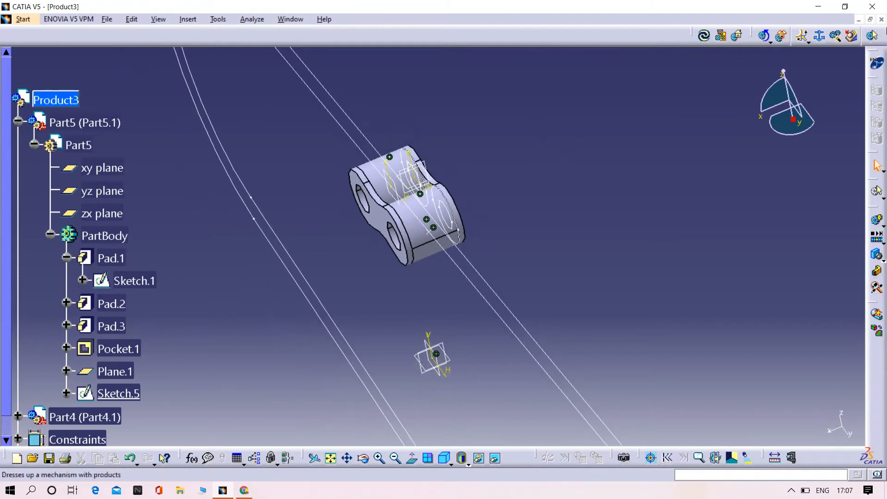
Step: Minimize the Product3 assembly window and bring up the link 01 part
click(858, 19)
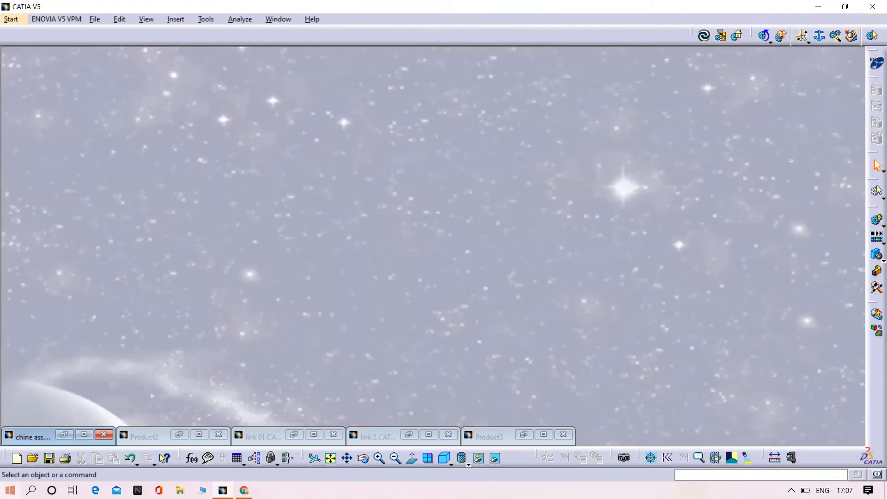
click(315, 436)
click(313, 434)
middle_drag(322, 318, 286, 337)
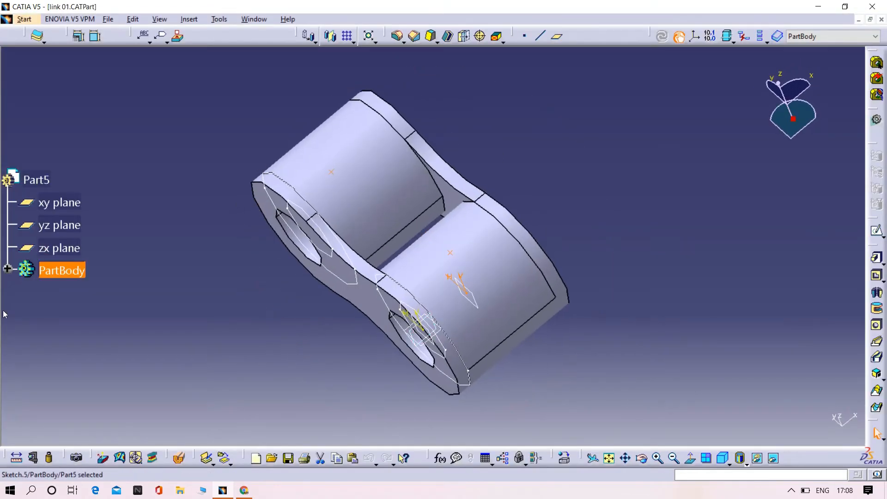
Step: Try to mirror Pad.1's sketch about Plane.1 in the link part
click(7, 272)
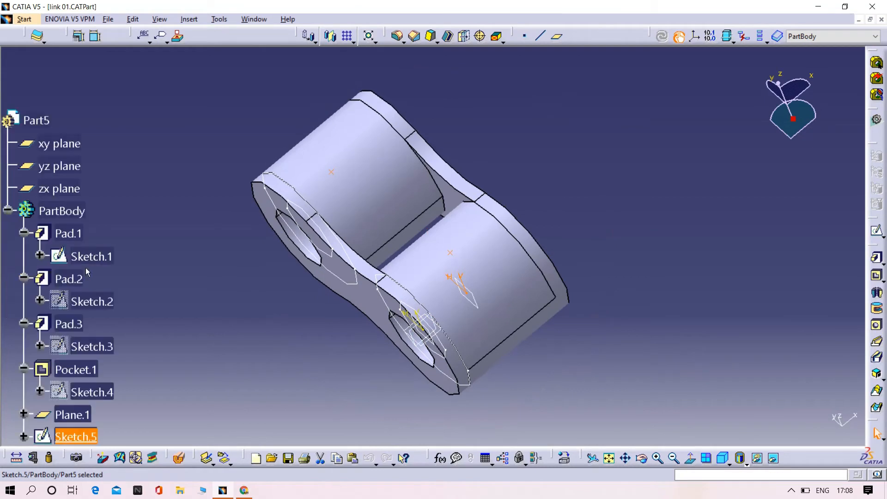
click(96, 258)
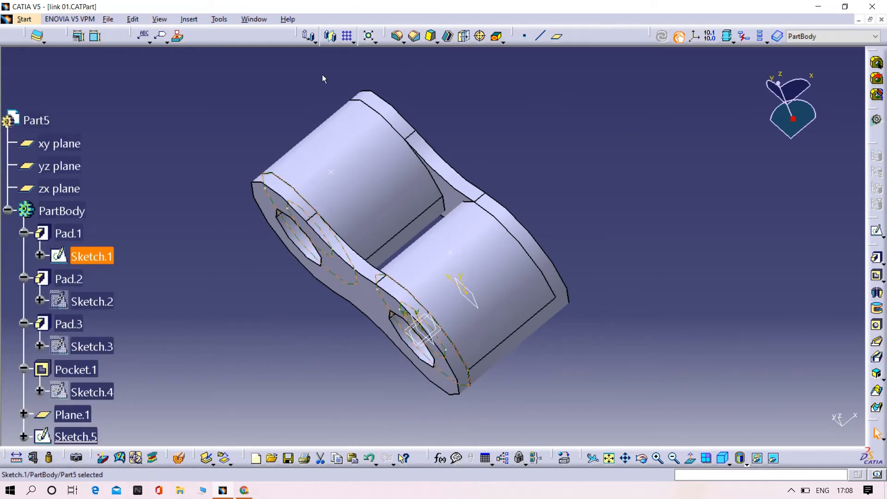
click(331, 36)
click(525, 272)
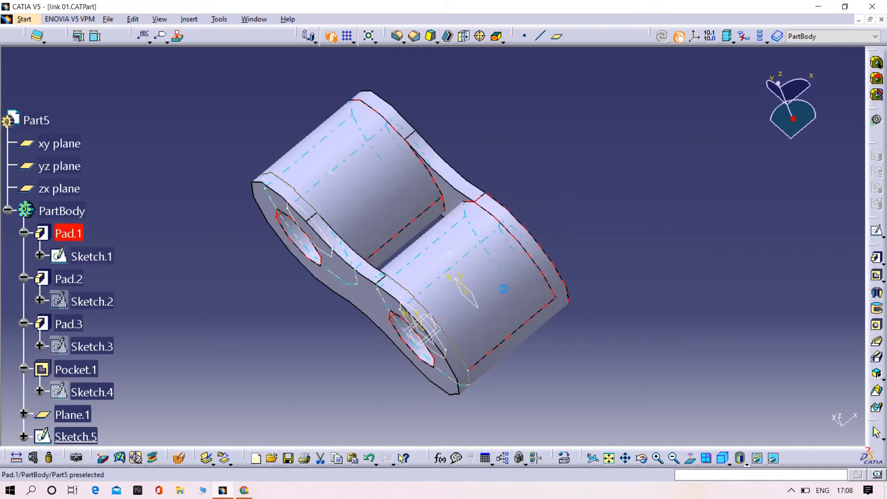
click(472, 302)
middle_drag(491, 307, 481, 329)
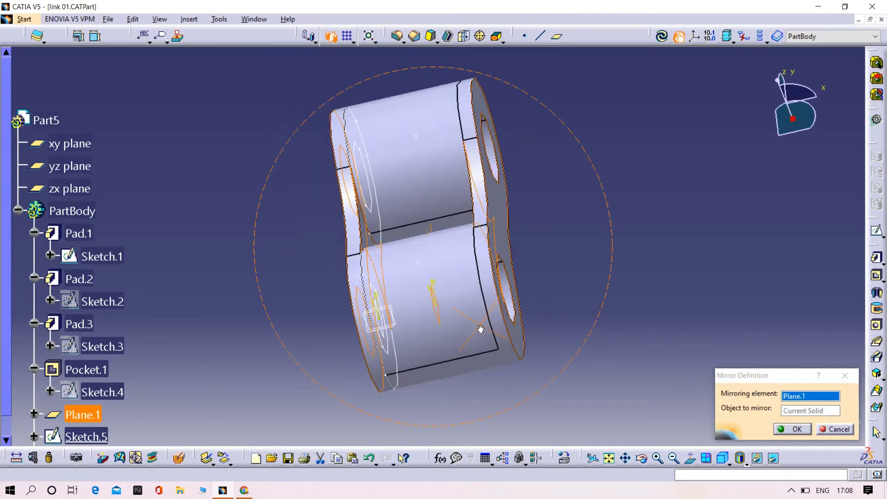
click(793, 429)
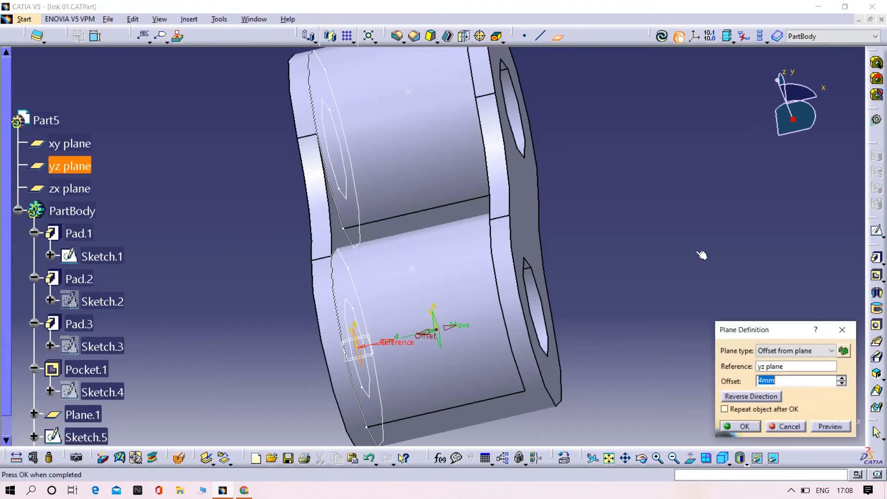
Step: Create a plane offset 4 mm from the yz plane, try mirroring the link about it, and undo the attempt
text(4)
key(Return)
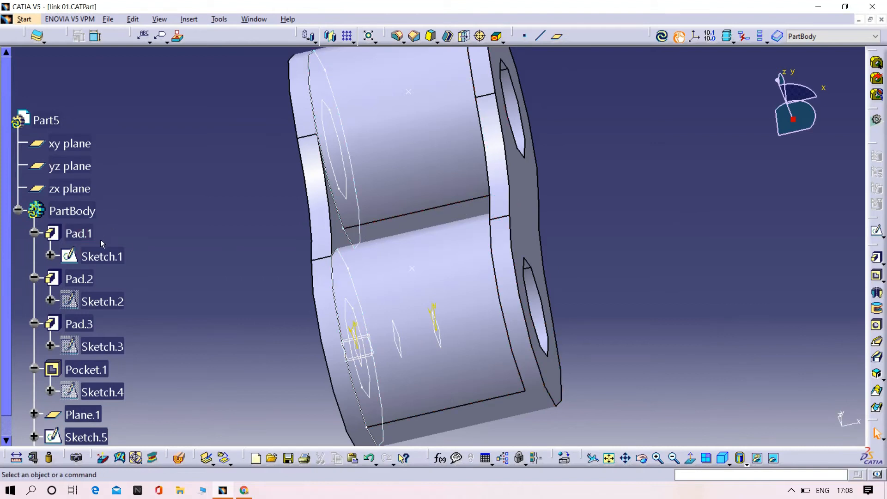
click(101, 256)
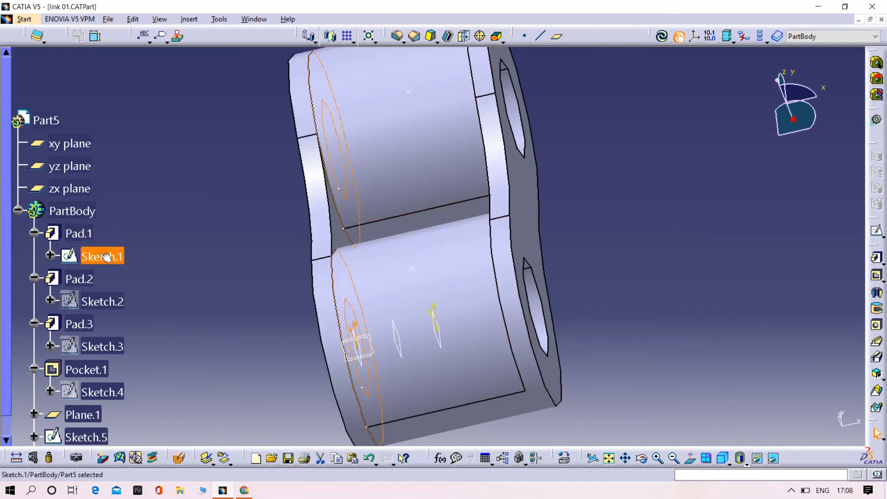
click(329, 38)
click(525, 271)
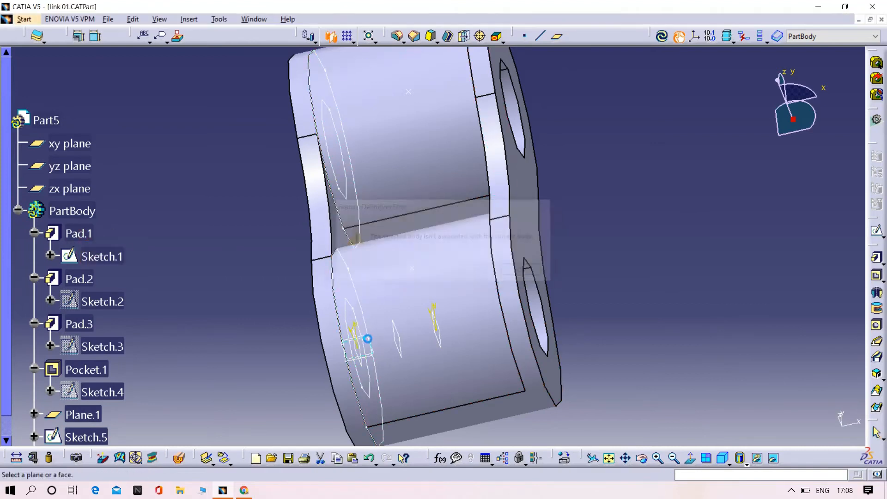
click(395, 337)
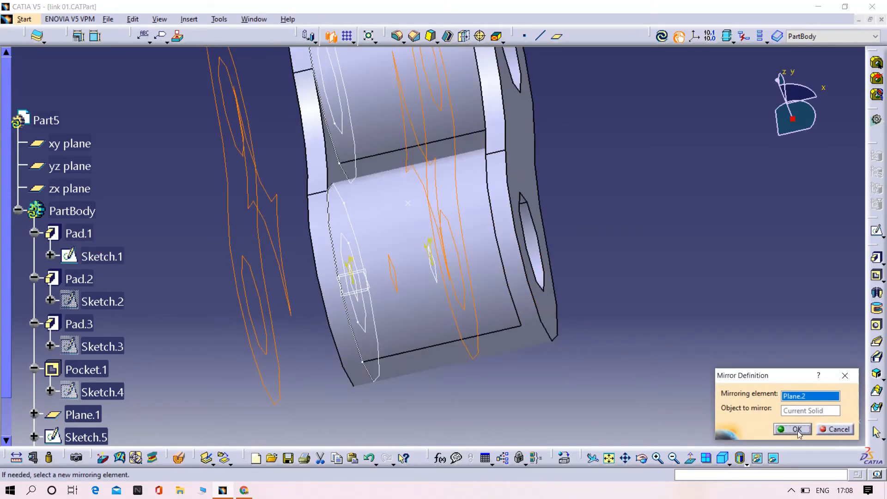
click(795, 430)
click(498, 406)
middle_drag(495, 397, 514, 419)
key(ctrl+z)
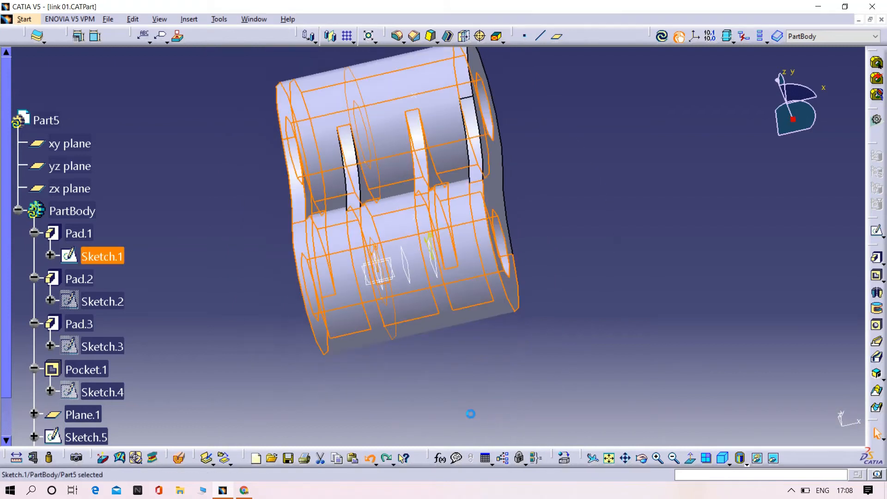
Step: Start a sketch on Plane.1 and project all the link's selectable 3D elements onto it
middle_drag(277, 296, 477, 249)
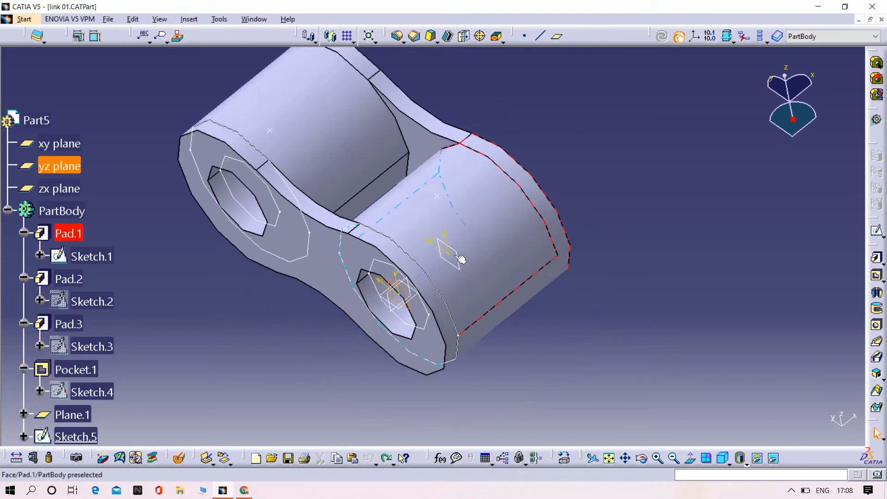
click(457, 254)
click(458, 251)
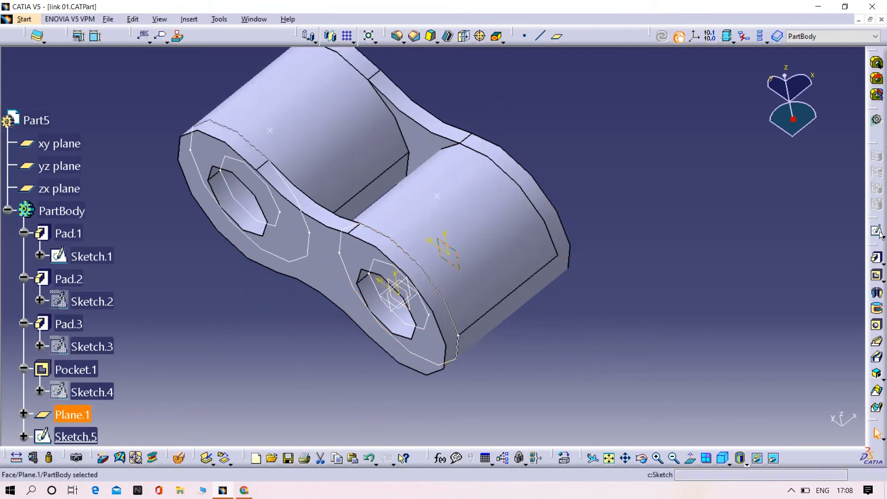
click(878, 232)
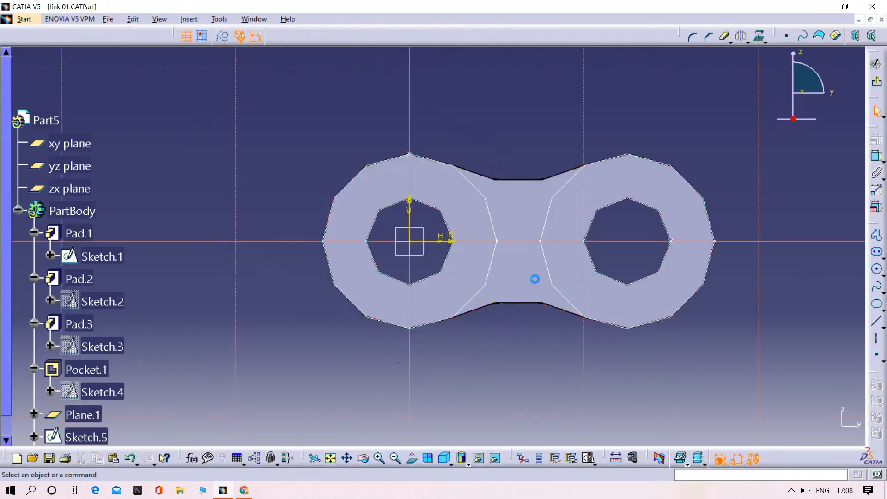
key(ctrl+a)
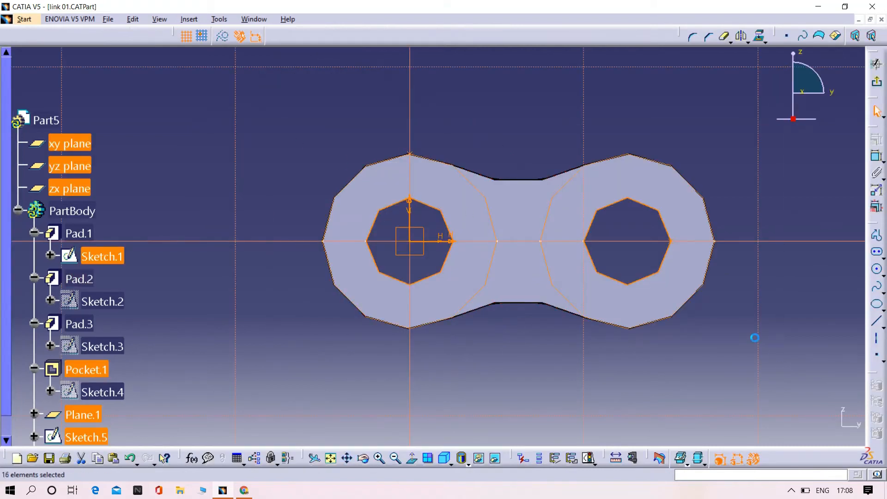
click(761, 37)
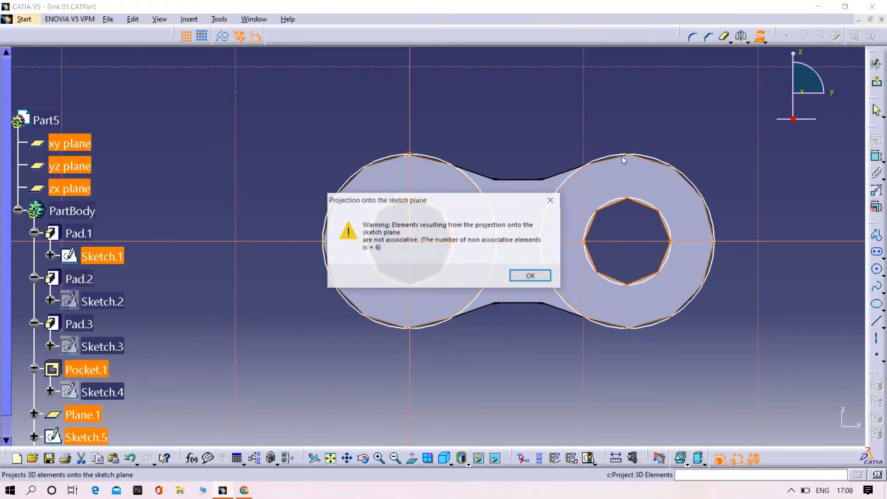
click(528, 275)
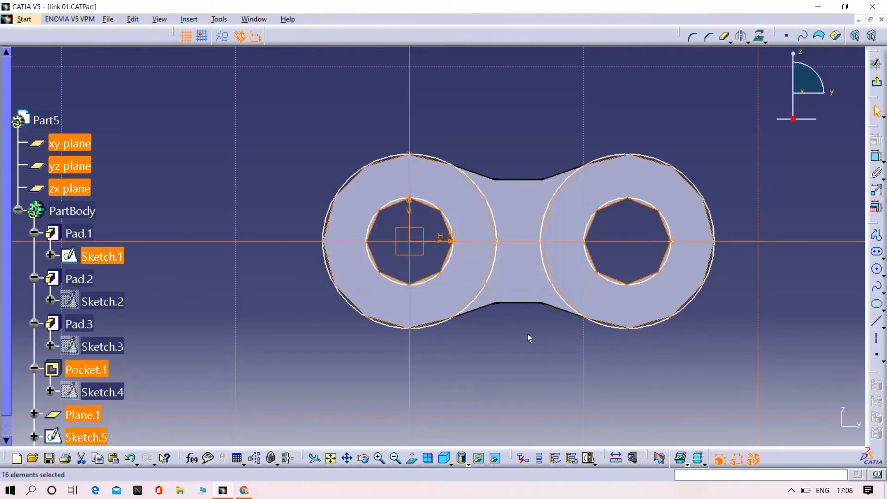
click(529, 338)
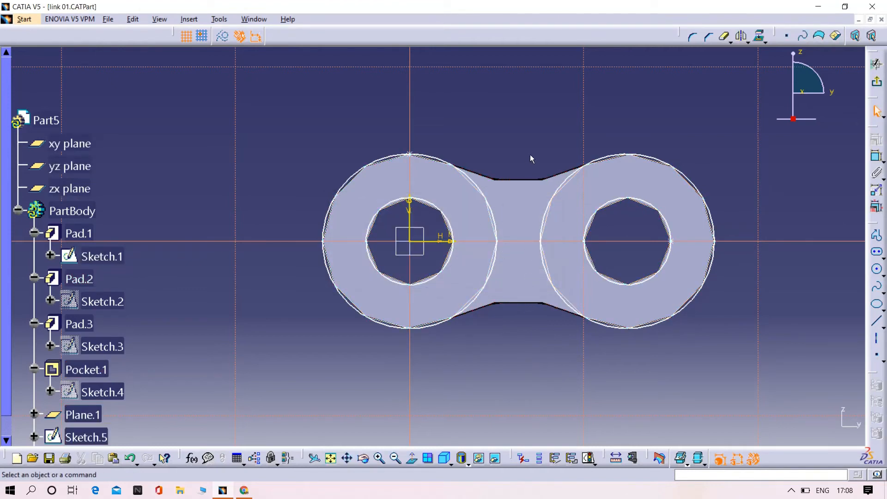
Step: Hide Pad.1's Sketch.1 and exit the new sketch on Plane.1
right_click(101, 257)
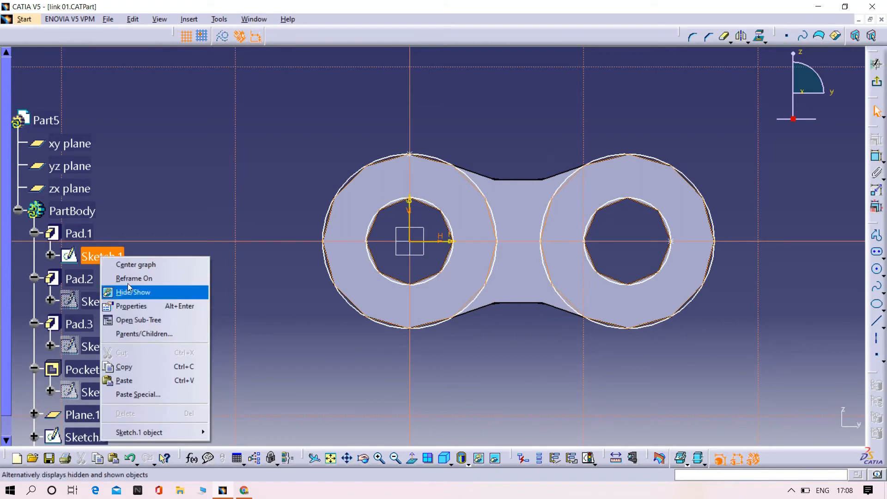
click(137, 292)
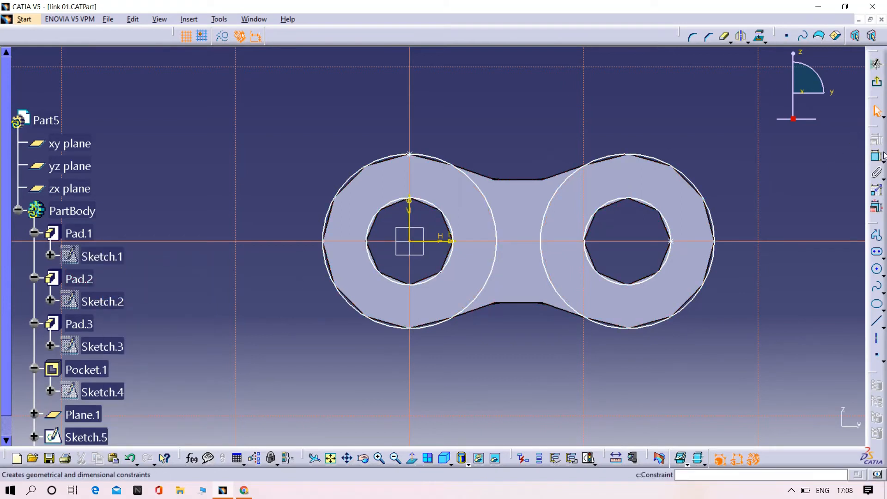
click(877, 84)
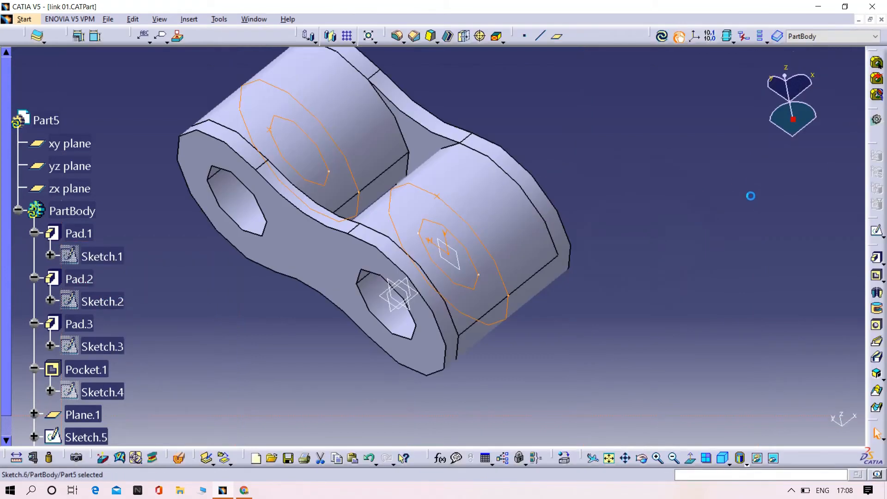
middle_drag(657, 209, 604, 245)
click(671, 286)
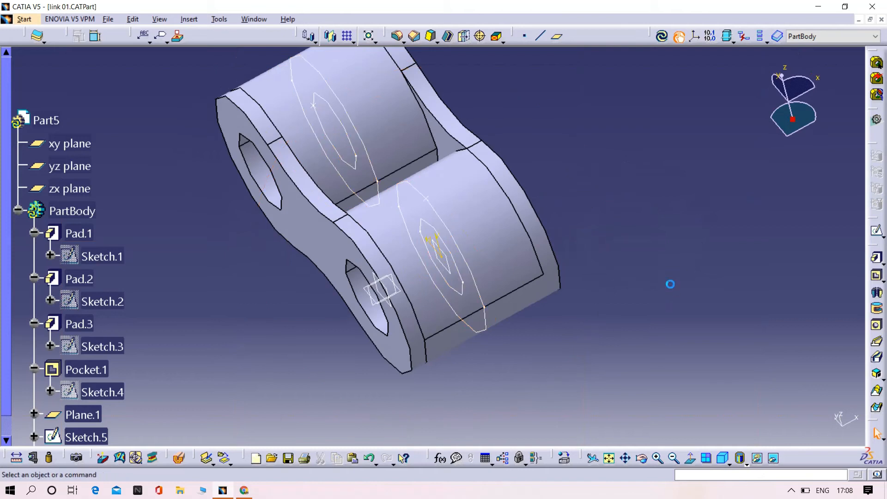
Step: Save the link 01 part and switch to the Product2 assembly window
key(ctrl+s)
click(858, 20)
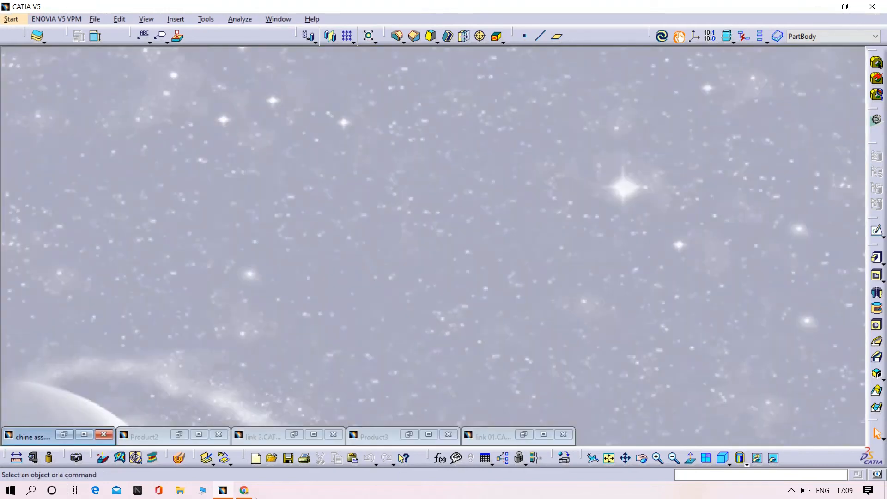
click(145, 437)
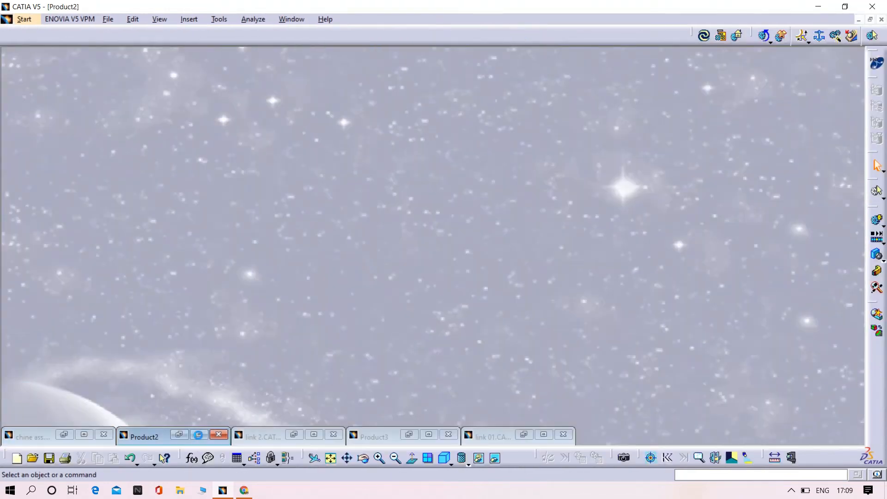
click(199, 434)
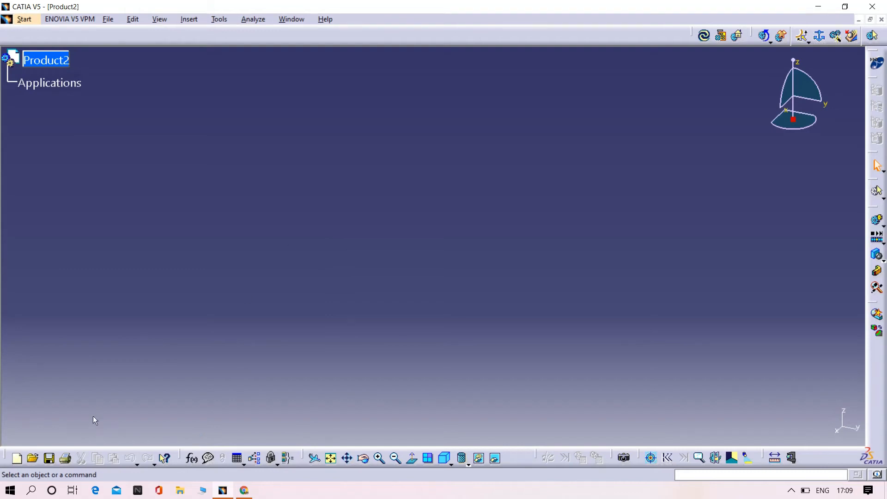
scroll(774, 176, up, 2)
click(334, 459)
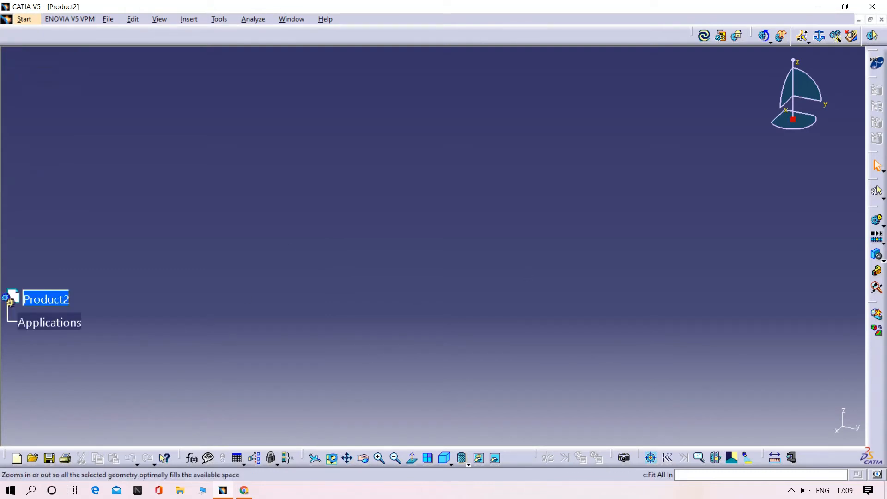
Step: Close the empty Product2 assembly, minimize the chine ass window, and restore the Product3 assembly to full size
click(881, 19)
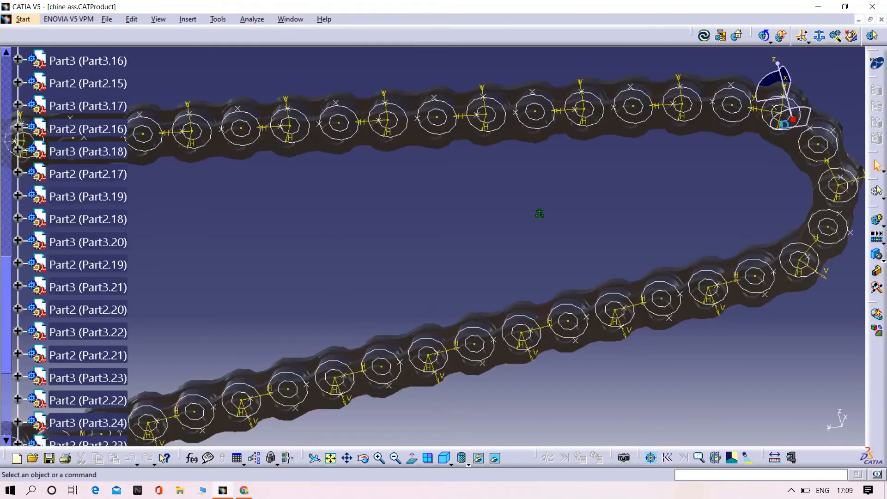
click(859, 19)
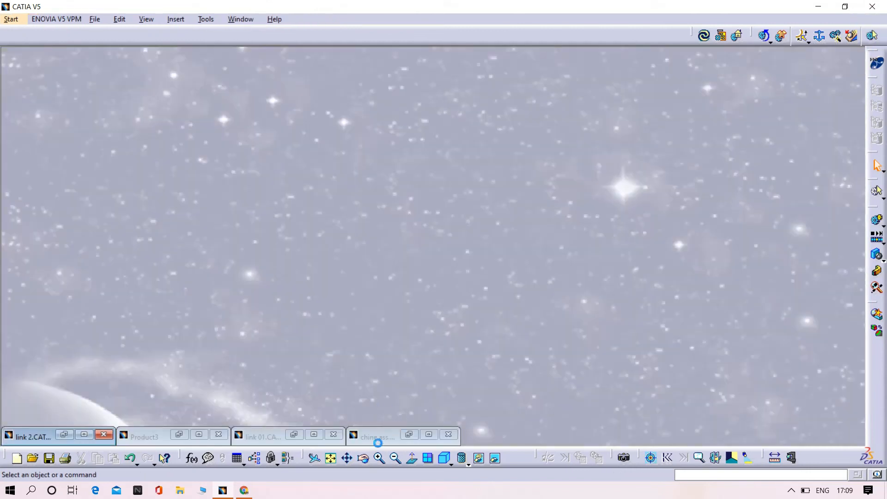
click(202, 435)
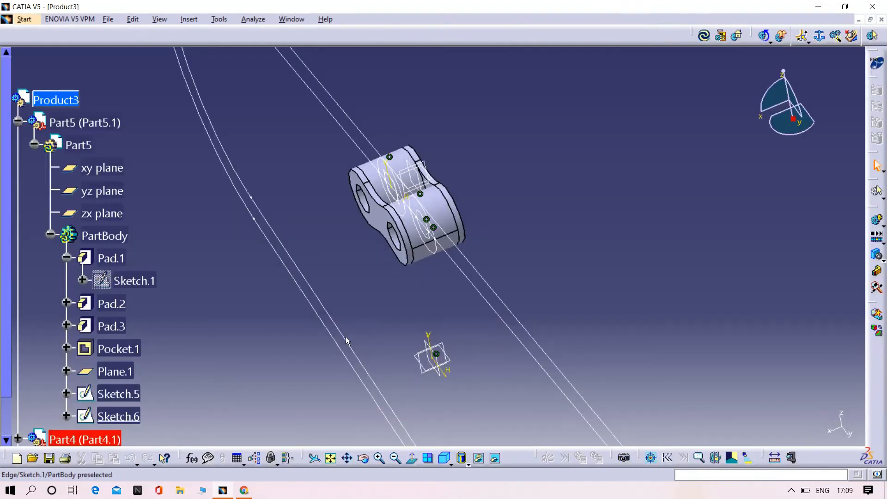
middle_drag(375, 318, 392, 315)
scroll(116, 326, down, 3)
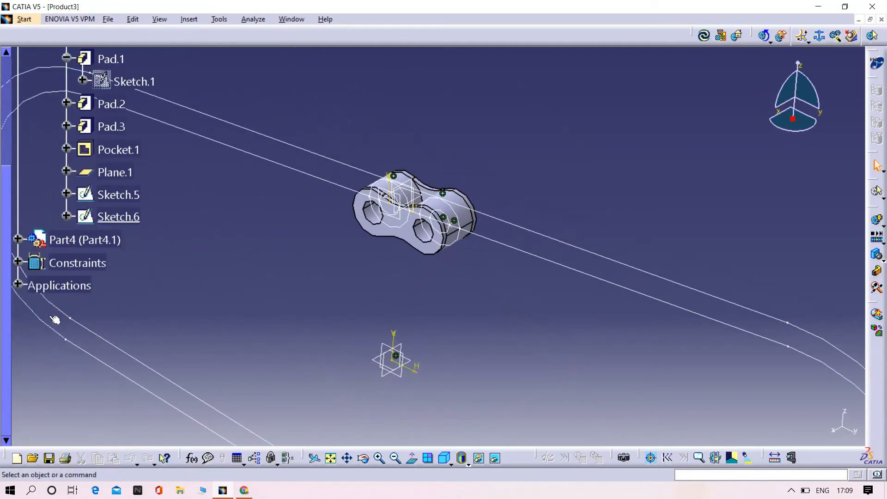
Step: Expand Product3's constraints and the joints of Mechanism.1 in the specification tree to review them
click(19, 263)
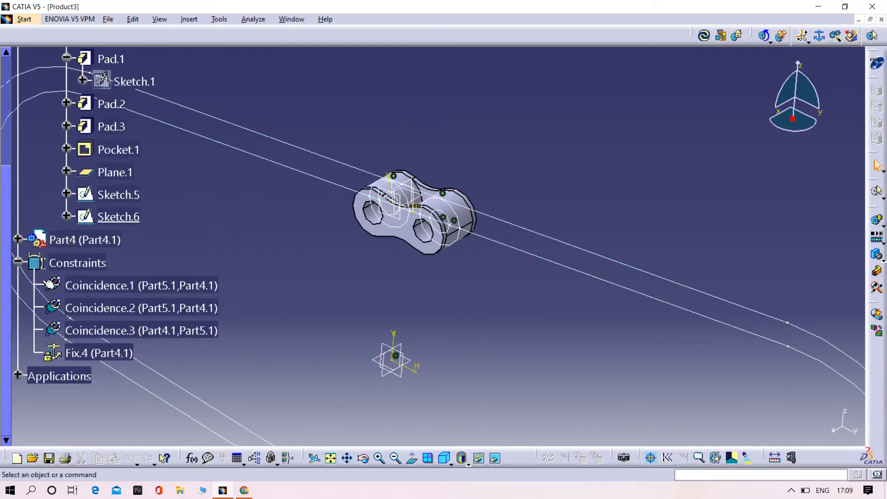
click(18, 375)
scroll(26, 320, down, 3)
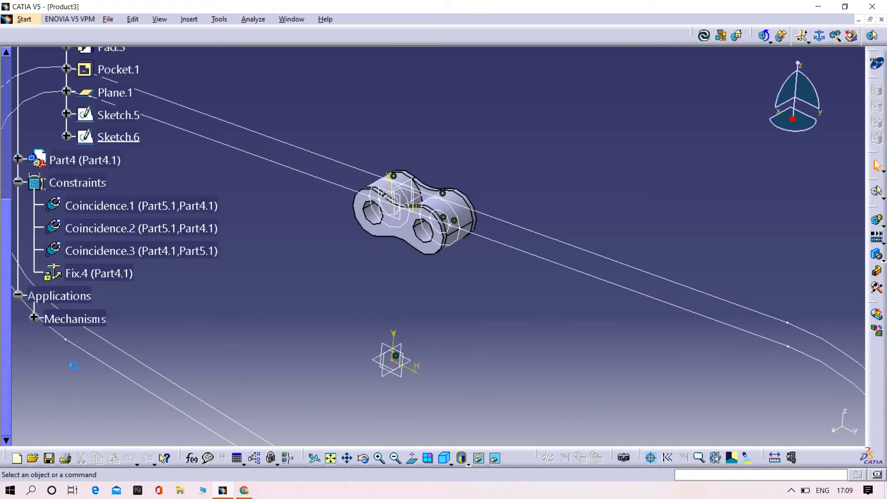
click(34, 317)
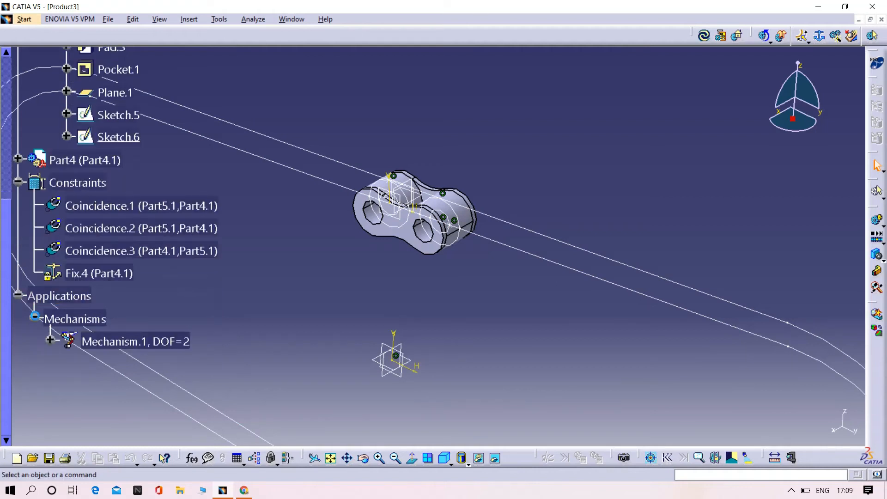
click(49, 342)
click(66, 347)
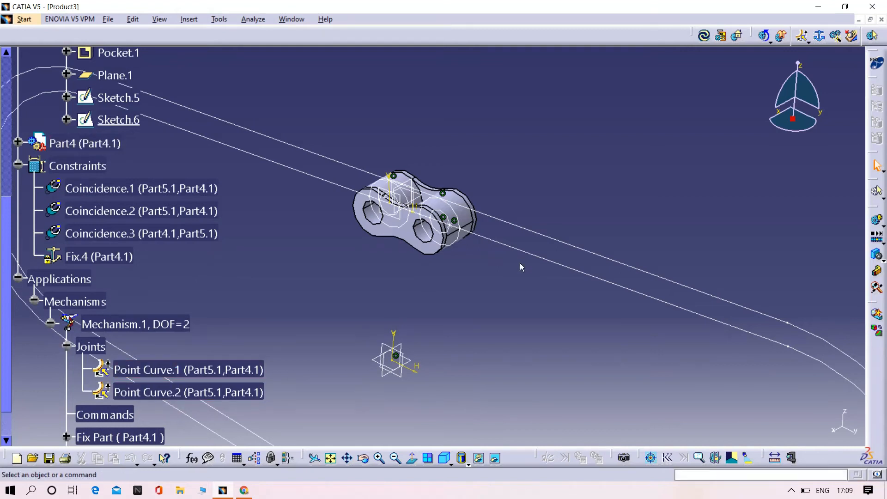
Step: Create a slide curve joint in Mechanism.1 between the path's parallel curve in Part4 and the link's sketch curve
middle_drag(433, 275, 659, 138)
click(808, 42)
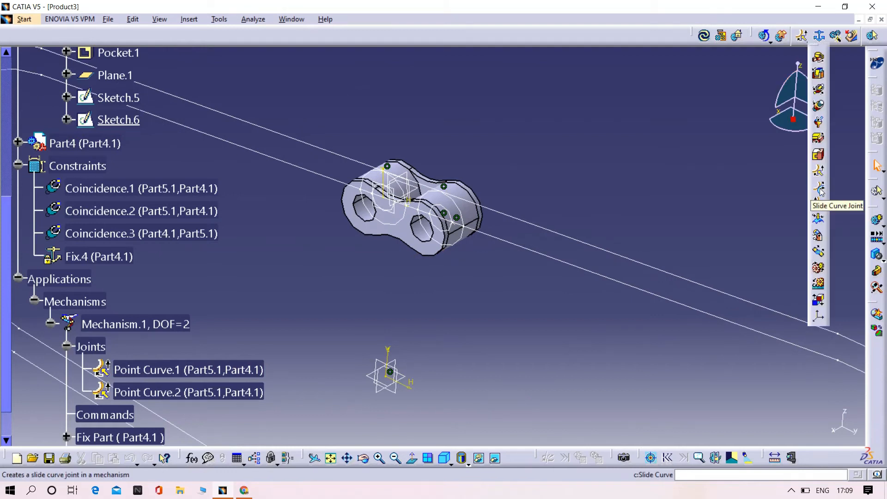
middle_drag(474, 338, 518, 235)
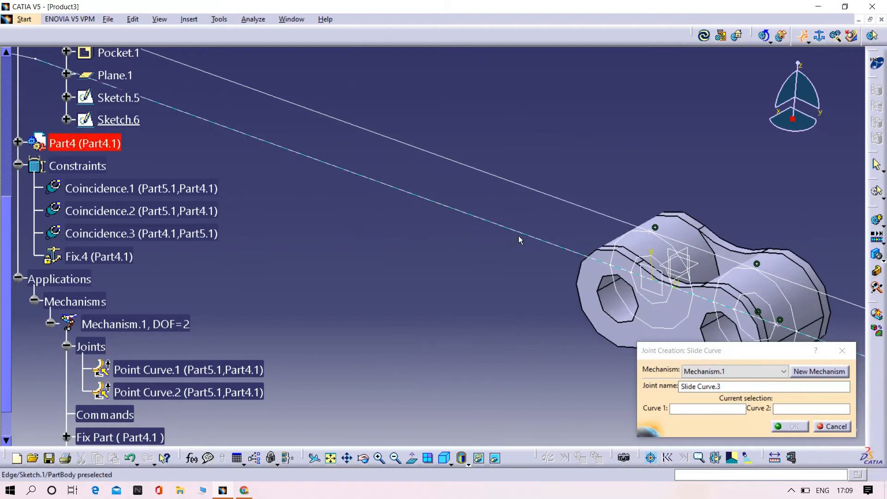
click(563, 198)
middle_drag(563, 202, 483, 226)
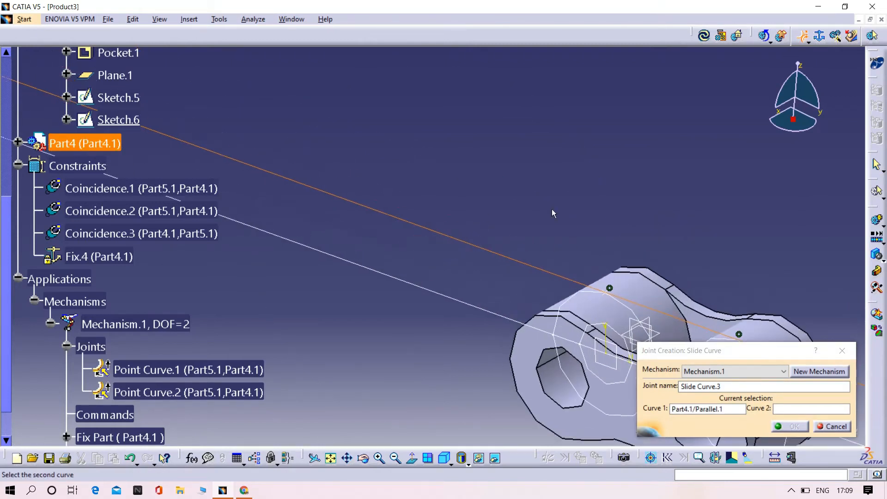
click(605, 294)
click(791, 427)
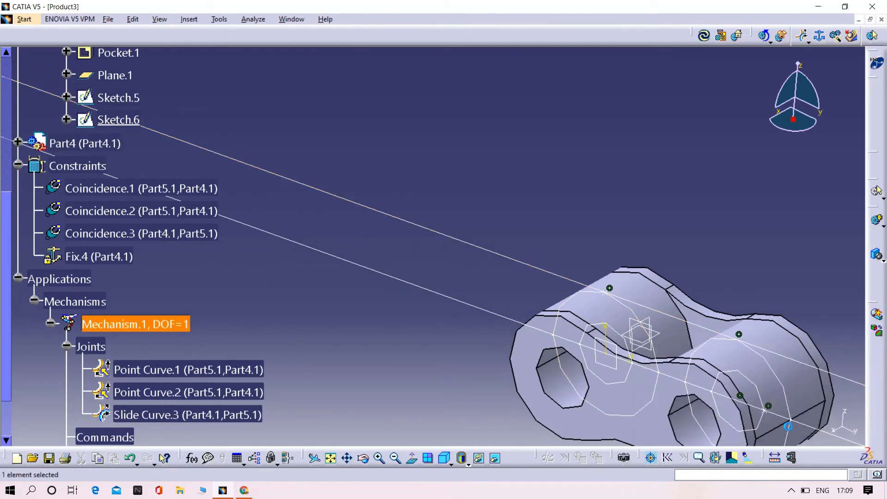
Step: Make the Point Curve.1 joint length driven
double_click(191, 369)
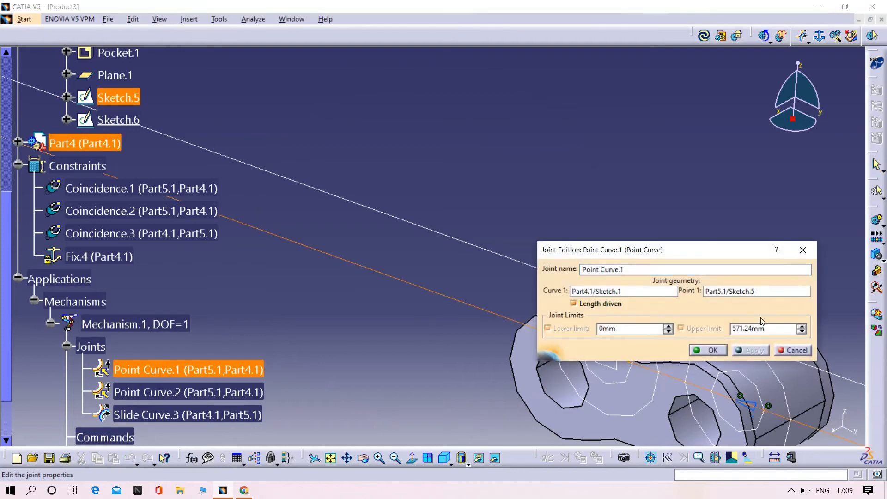
click(697, 350)
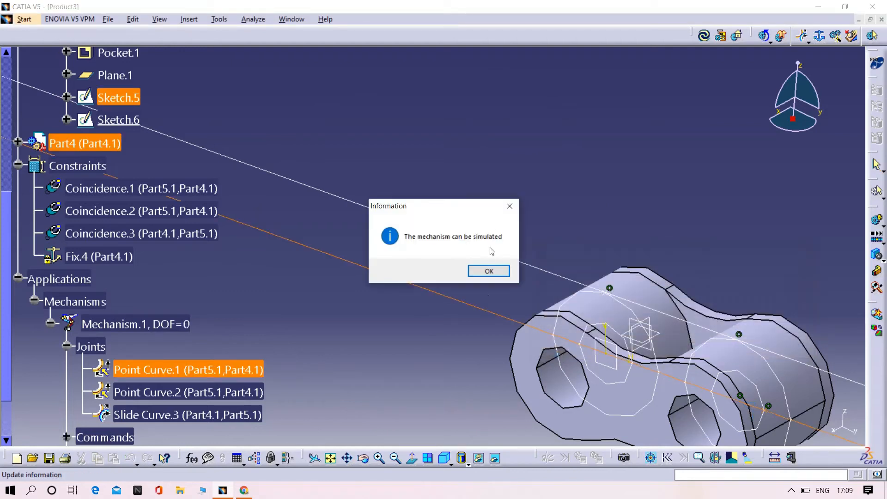
click(489, 273)
middle_drag(522, 167, 524, 236)
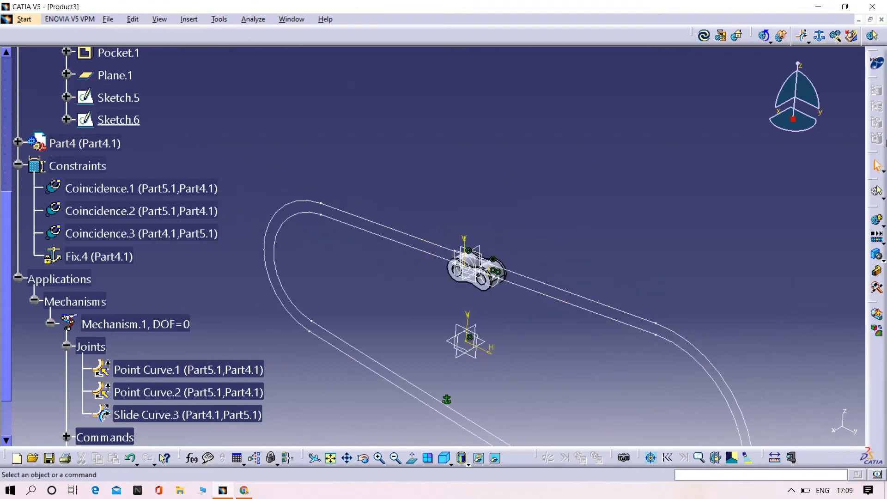
Step: Simulate Mechanism.1 by advancing Command.1 to 568.968 to run the link around the path, and cancel the simulation
click(880, 230)
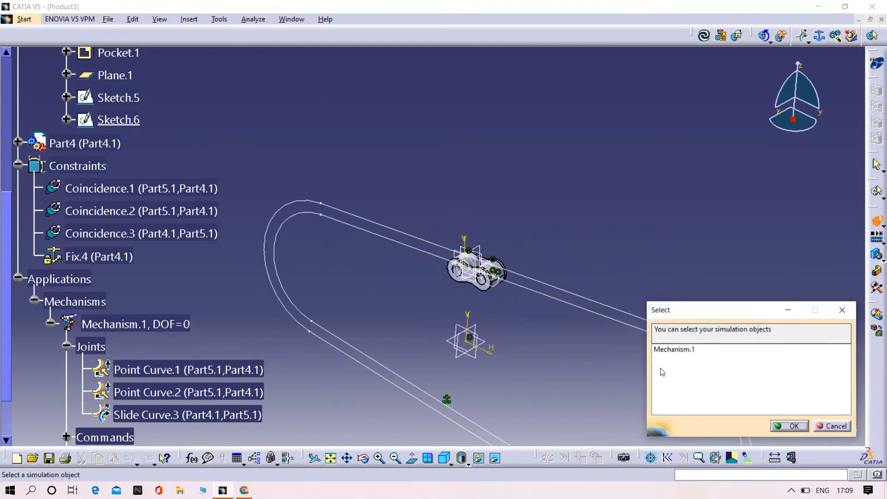
click(676, 350)
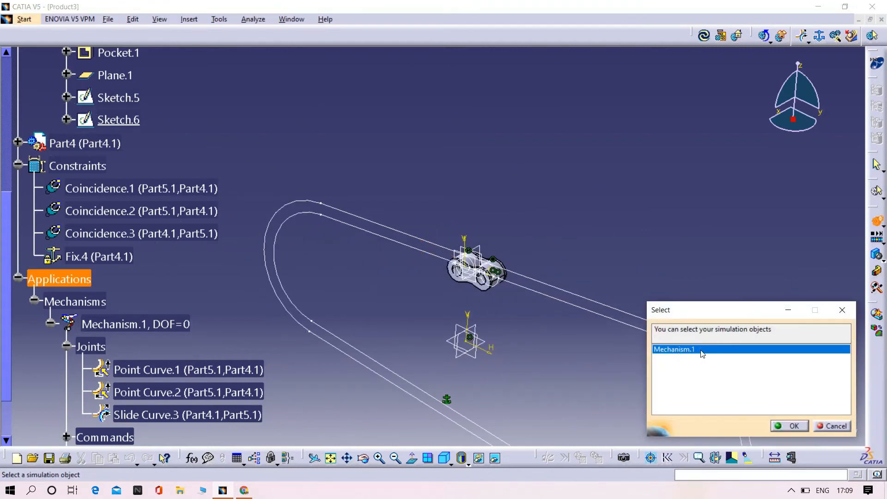
click(790, 425)
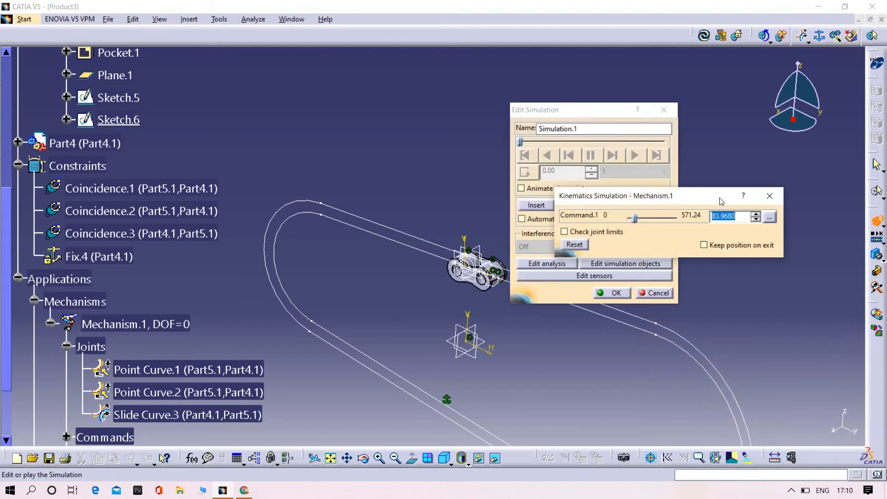
click(756, 215)
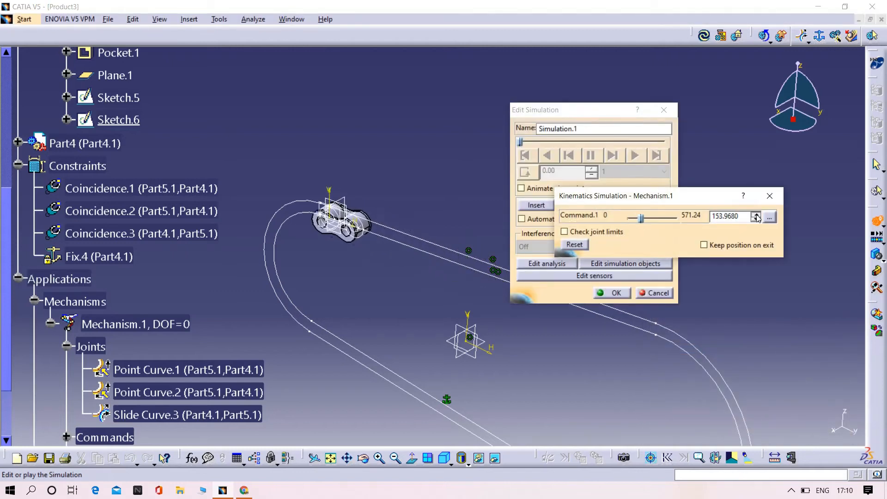
drag(756, 216, 757, 216)
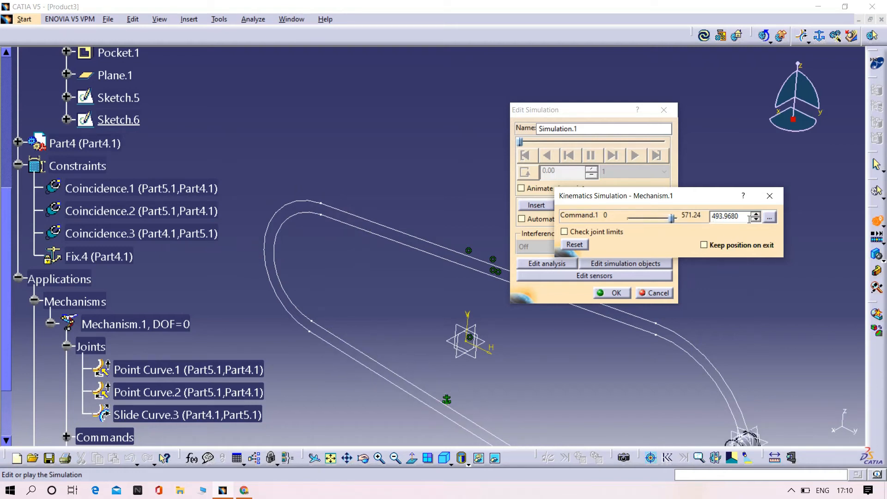
drag(756, 217, 756, 216)
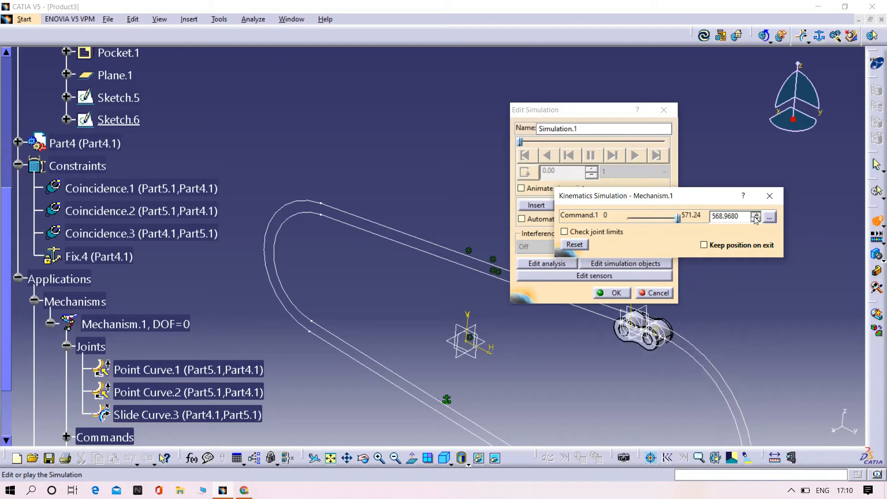
click(654, 294)
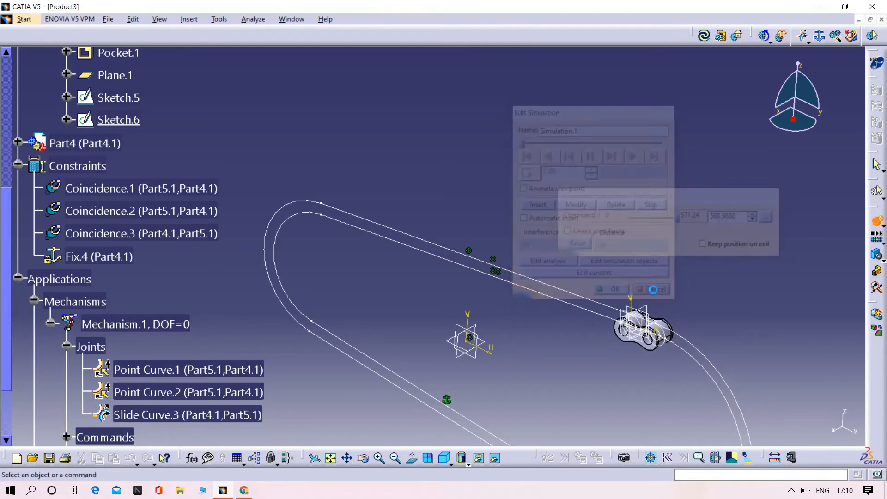
Step: Switch to the Assembly Design workbench and insert the existing link 2 part into Product3
middle_drag(484, 212, 311, 307)
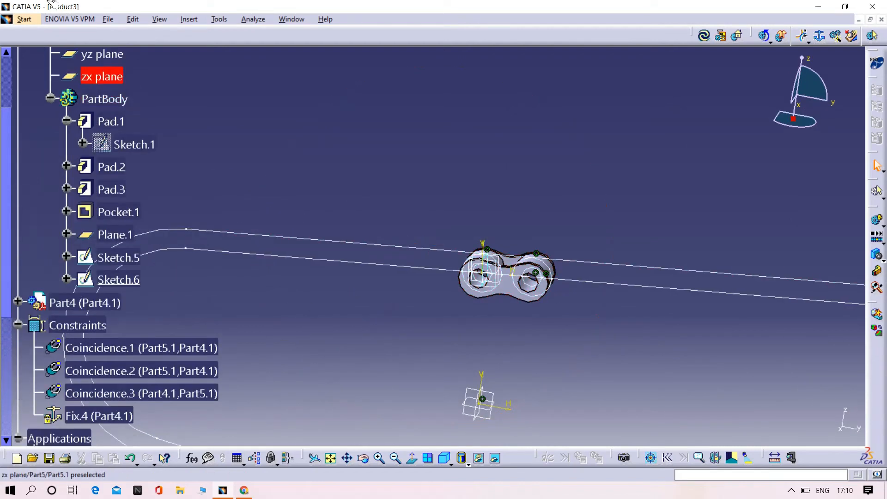
click(32, 21)
mouse_move(67, 47)
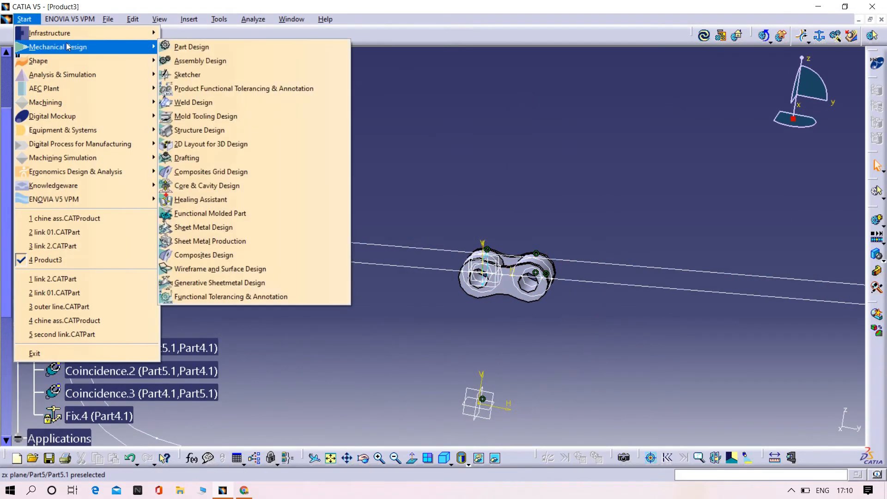
click(219, 60)
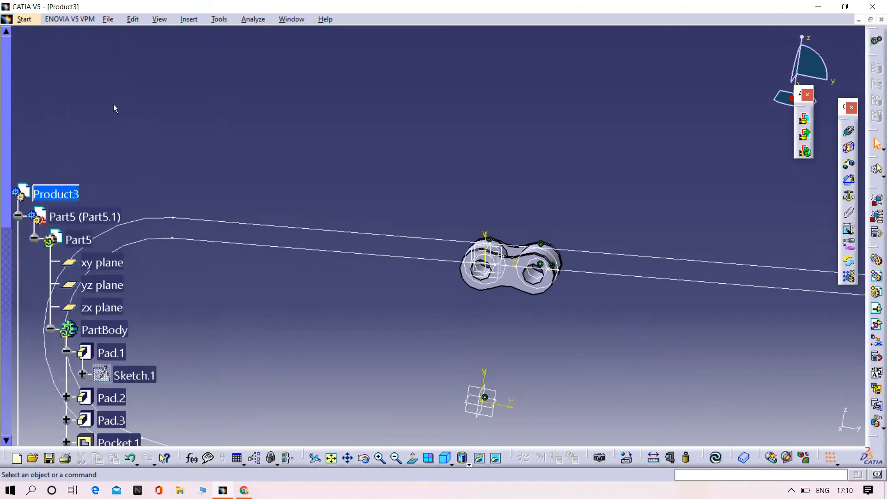
right_click(64, 192)
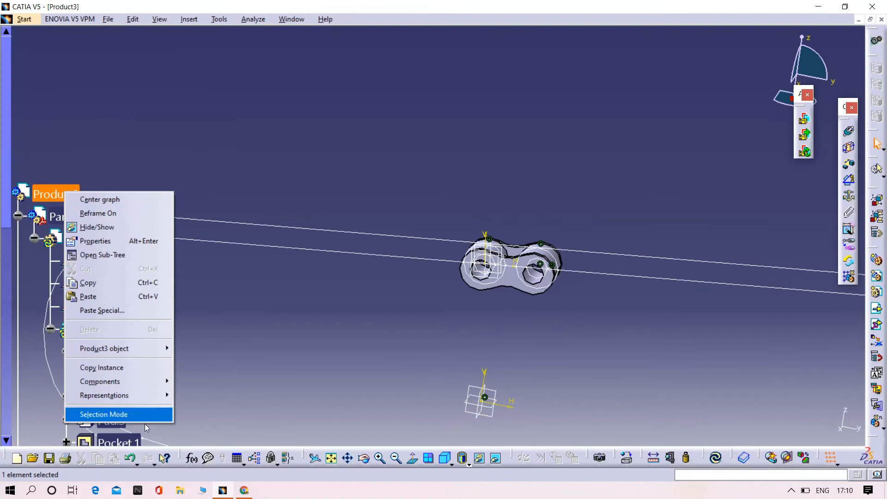
mouse_move(138, 380)
click(220, 284)
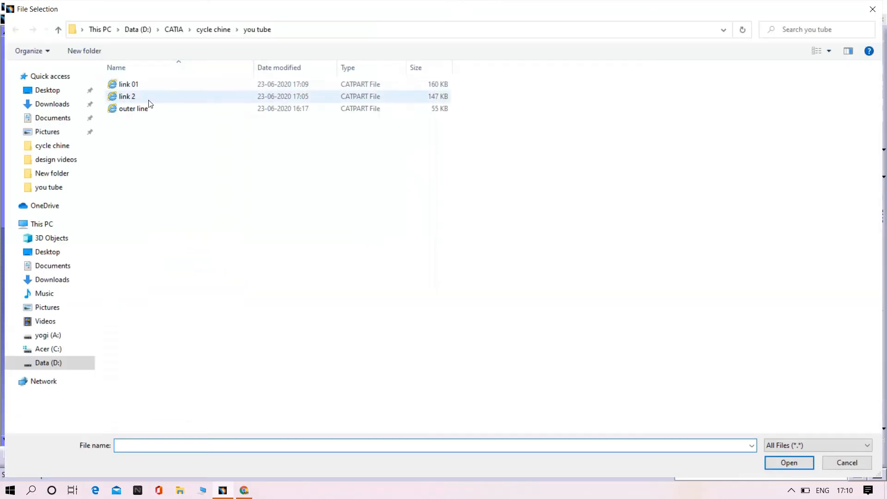
click(147, 97)
click(796, 468)
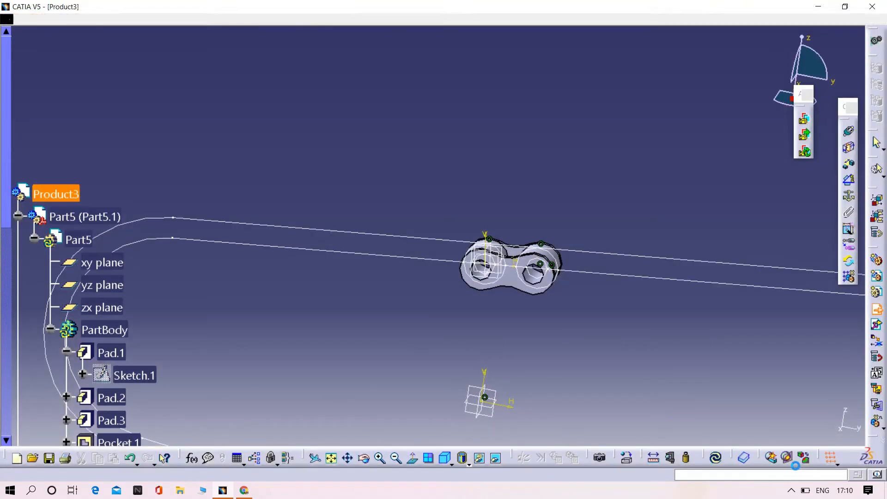
Step: Add a coincidence constraint between link 2's reference point and the path curve, and update the assembly
middle_drag(461, 251, 479, 182)
middle_drag(374, 99, 597, 316)
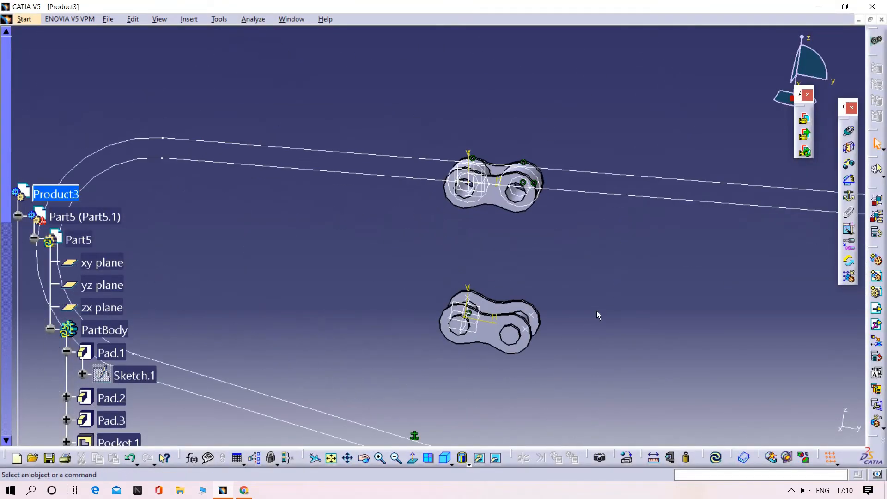
click(849, 134)
click(531, 328)
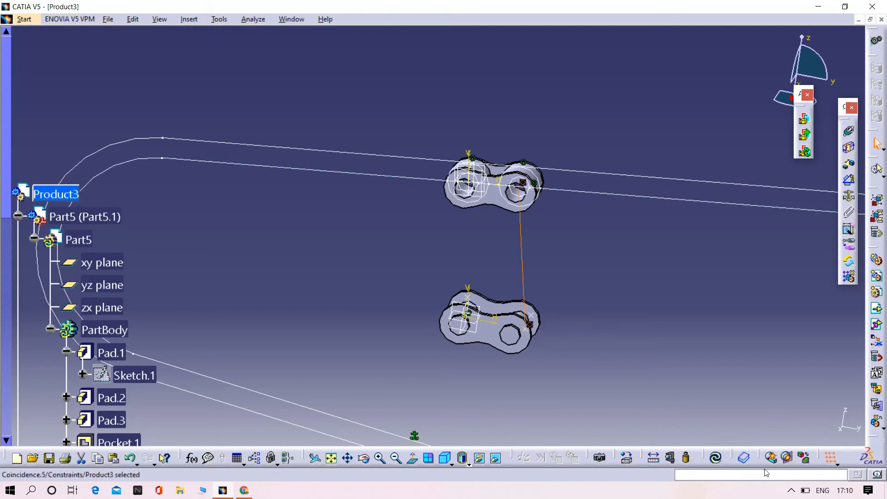
click(716, 458)
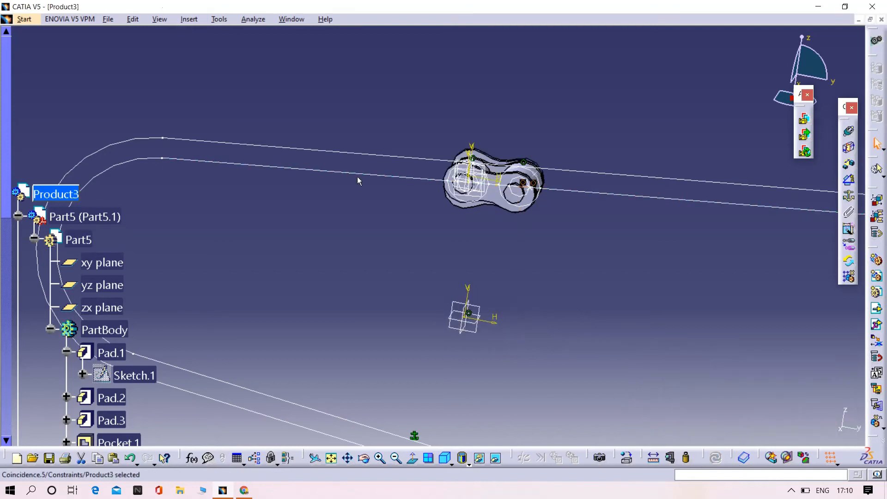
Step: Use Manipulation to move link 2 along the Y axis, clear of the first link
click(138, 22)
mouse_move(185, 151)
click(370, 157)
drag(526, 185, 624, 269)
middle_drag(624, 269, 547, 266)
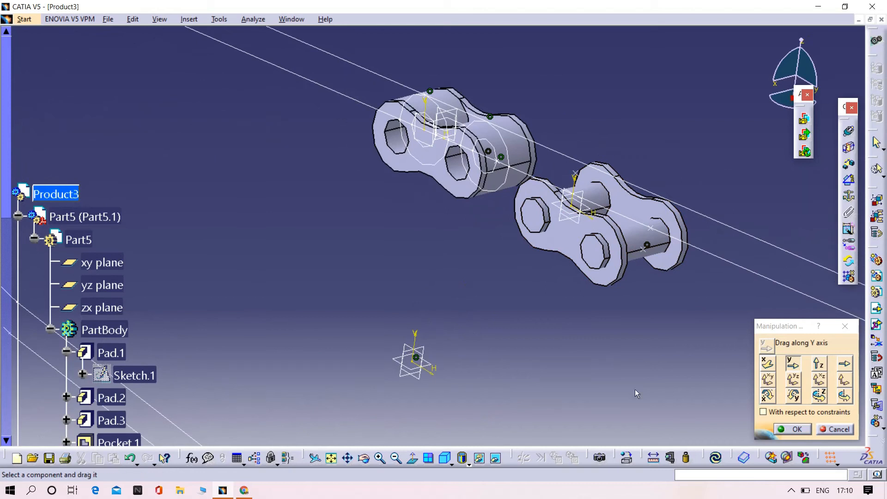
click(795, 431)
Step: Delete the existing coincidence constraint between link 2 and the path part
middle_drag(629, 335, 563, 214)
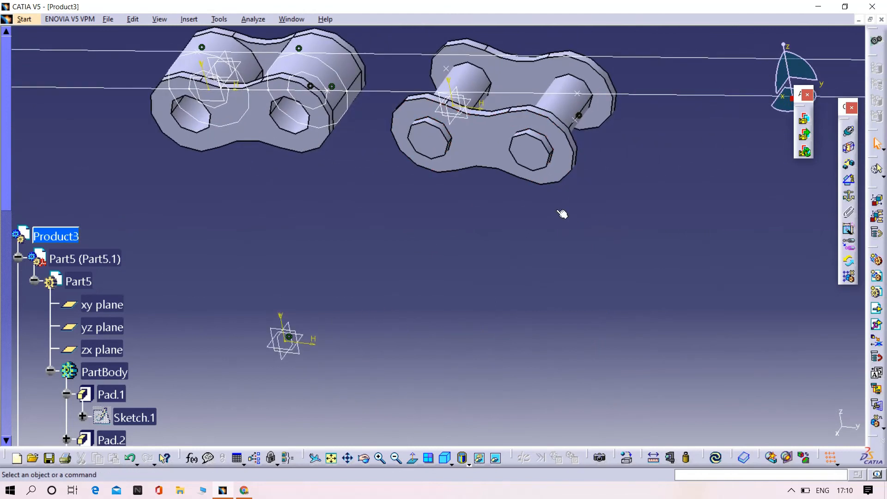
scroll(157, 421, down, 10)
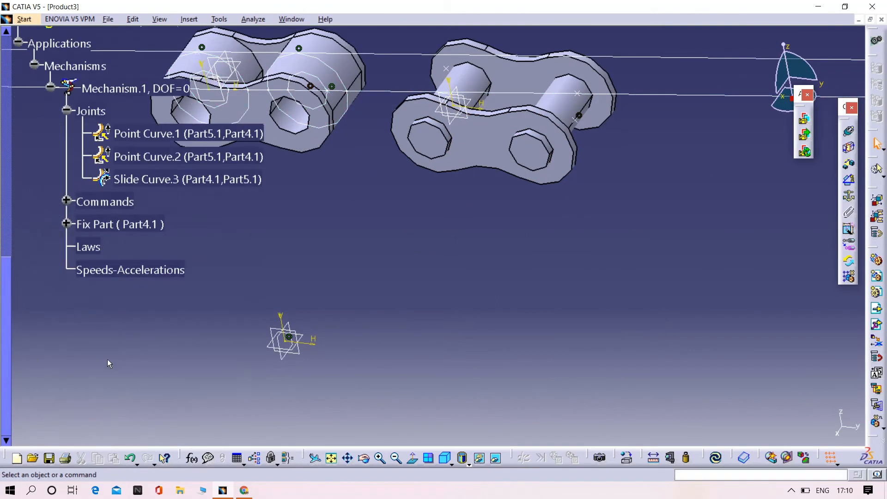
scroll(130, 213, up, 3)
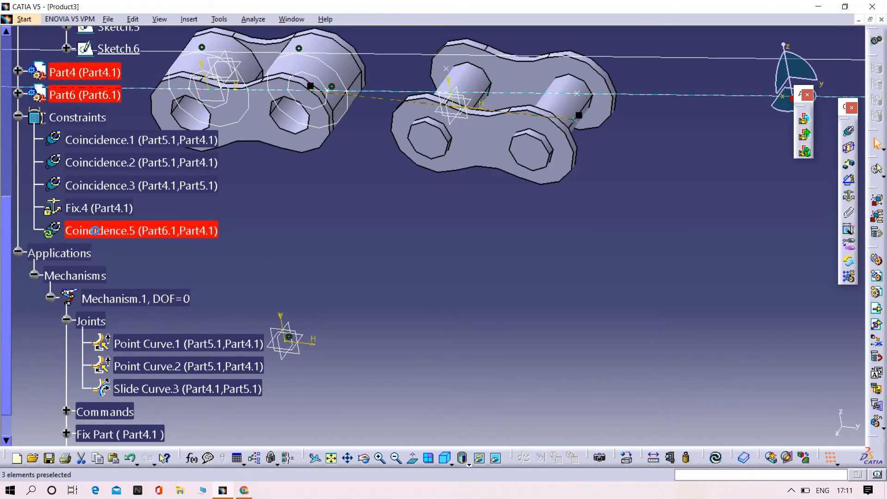
right_click(97, 233)
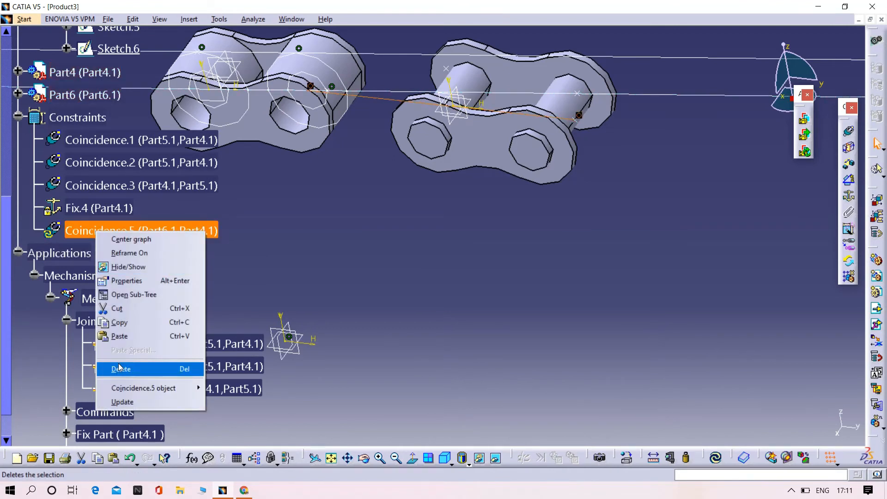
click(100, 369)
Step: Add a coincidence constraint between link 2's far pin sketch point and the inner path curve, and update the assembly
middle_drag(359, 259, 754, 150)
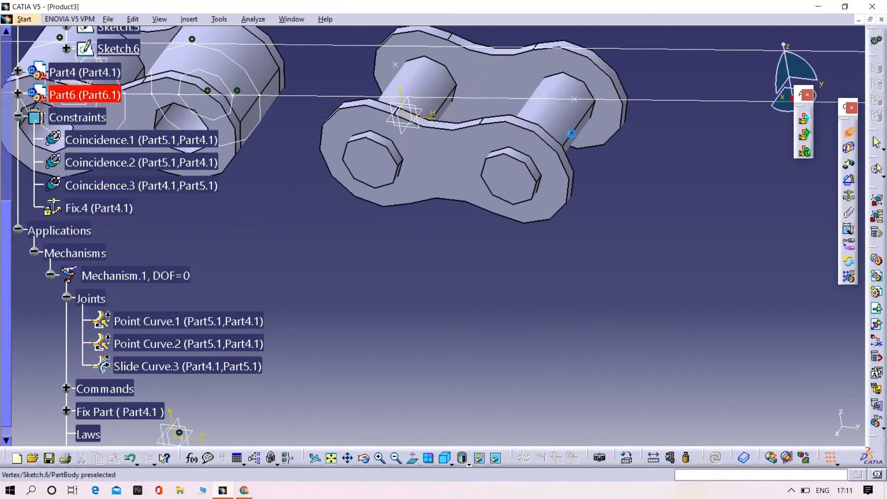
click(572, 134)
click(207, 91)
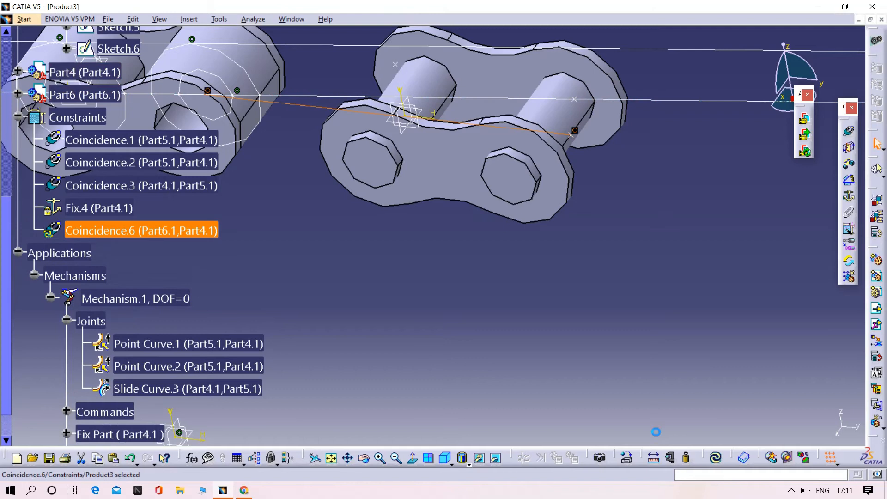
click(717, 458)
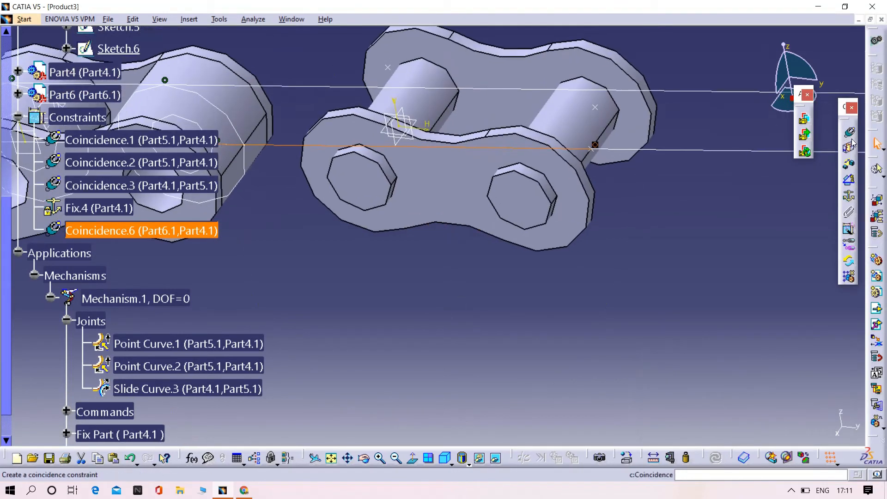
Step: Add a coincidence constraint between a reference plane of link 2 and the path part's plane, and update the assembly
key(Escape)
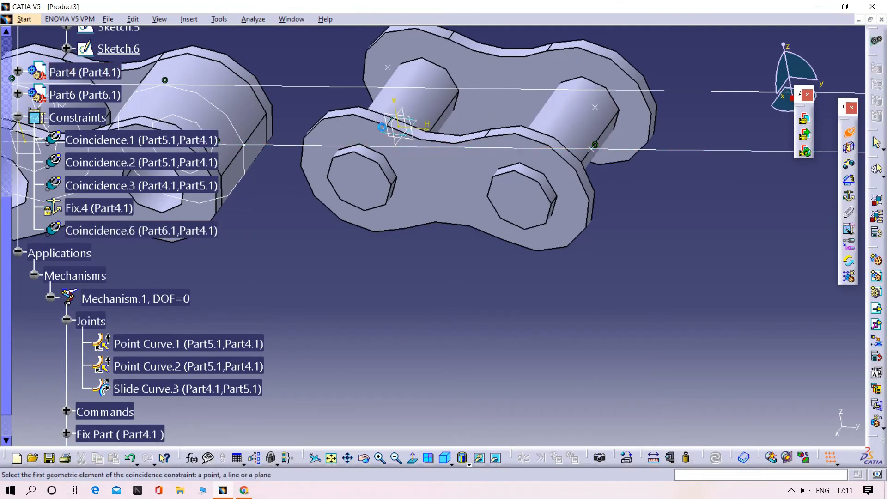
click(406, 130)
click(429, 147)
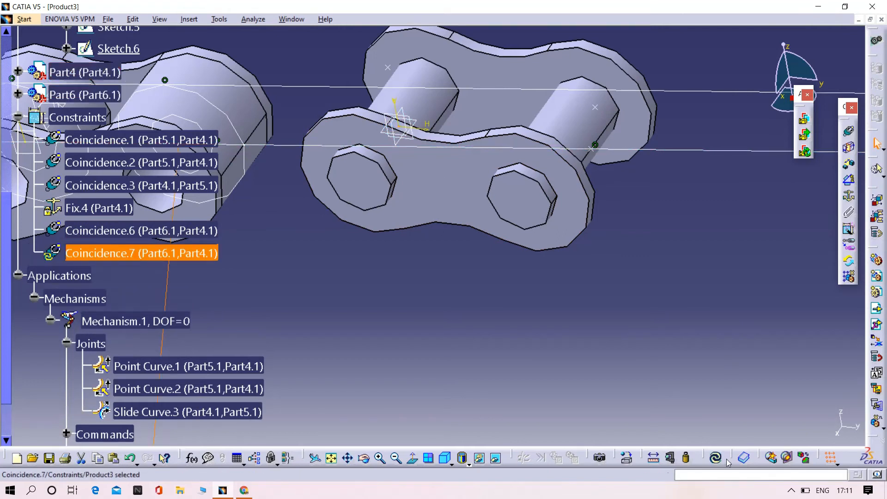
click(717, 459)
middle_drag(451, 365, 506, 303)
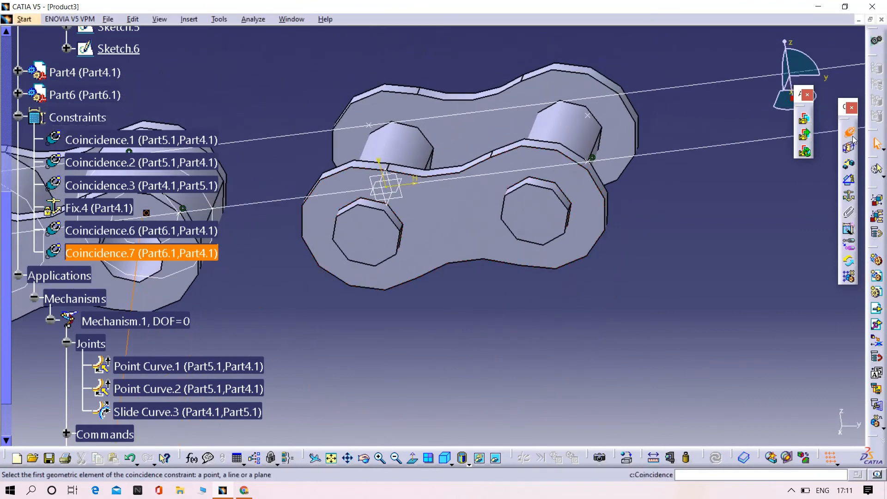
Step: Add a coincidence constraint between the outer path curve and link 2's point at its near pin, and update the assembly
click(394, 121)
click(367, 127)
middle_drag(552, 355, 592, 249)
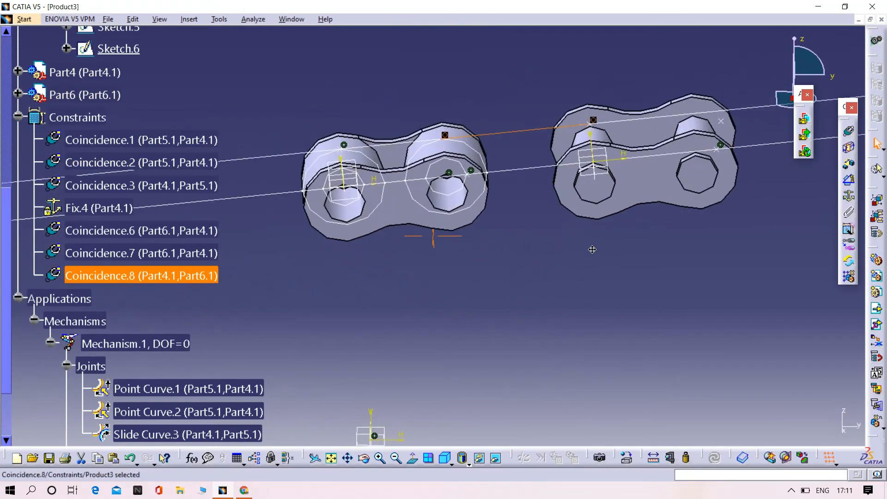
Step: Switch to the DMU Kinematics workbench
click(20, 20)
mouse_move(41, 118)
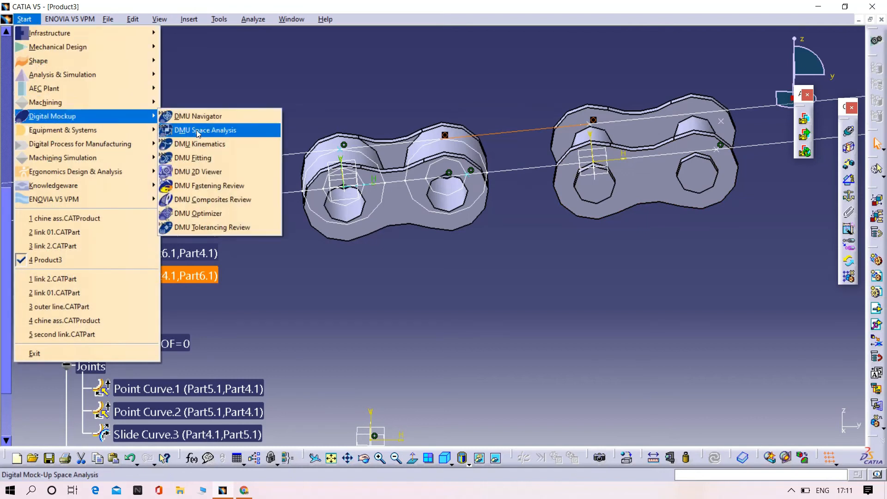
click(197, 132)
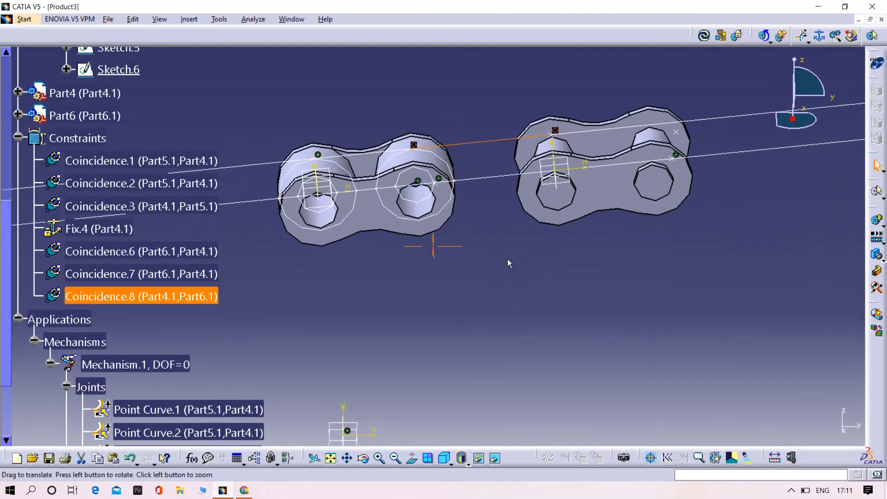
middle_drag(508, 263, 402, 296)
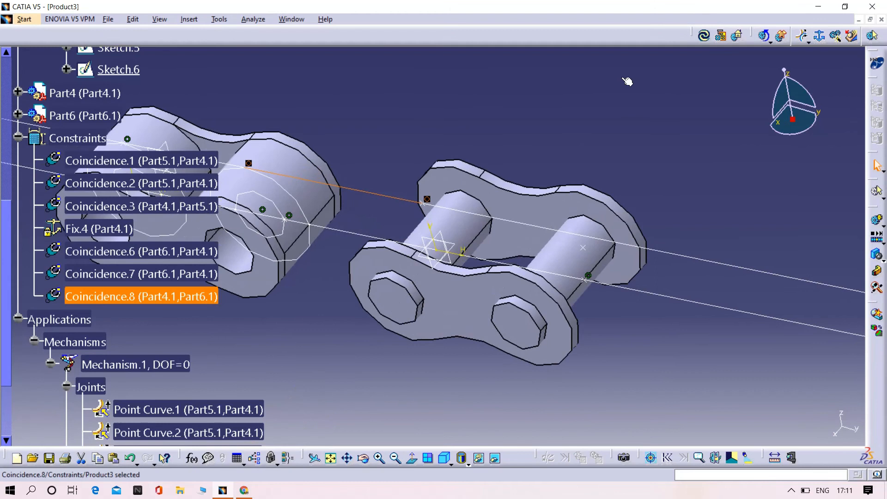
Step: Create a revolute joint in Mechanism.1 from link 2's near pin axis, link 1's hole axis and their outer faces, offset -2 mm
click(807, 40)
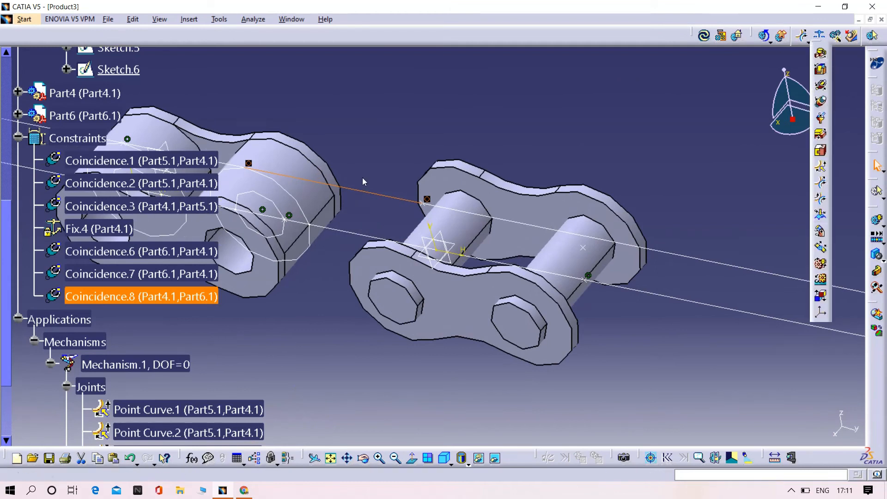
click(822, 54)
click(499, 272)
middle_drag(499, 272, 604, 322)
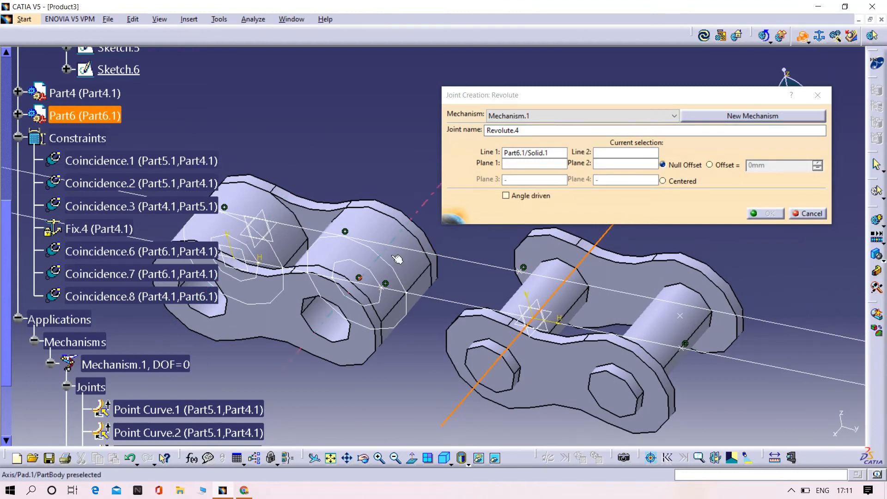
click(354, 356)
click(504, 383)
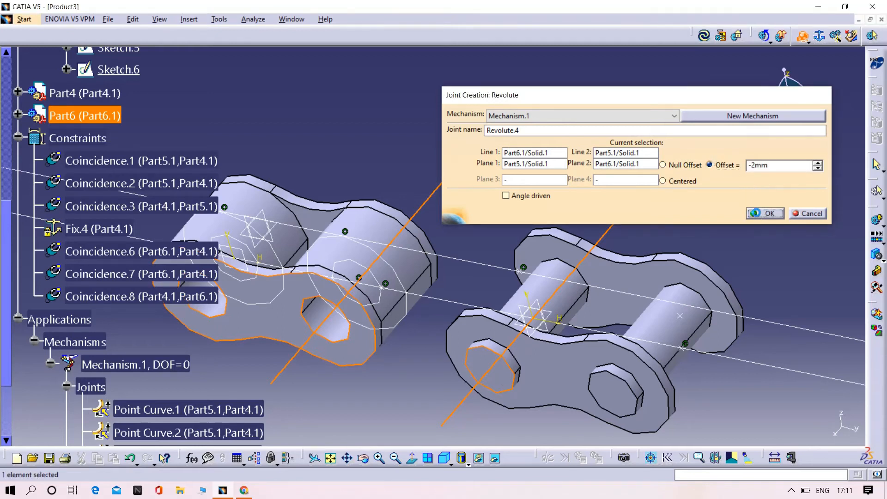
click(766, 213)
Step: Create a point curve joint in Mechanism.1 between the inner path curve and link 2's far pin point, and dismiss the information message
middle_drag(525, 212, 544, 217)
click(805, 40)
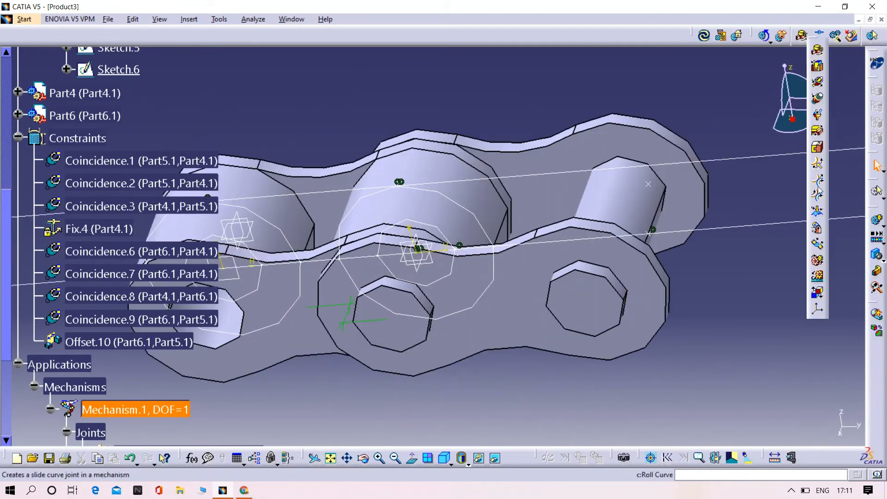
click(817, 162)
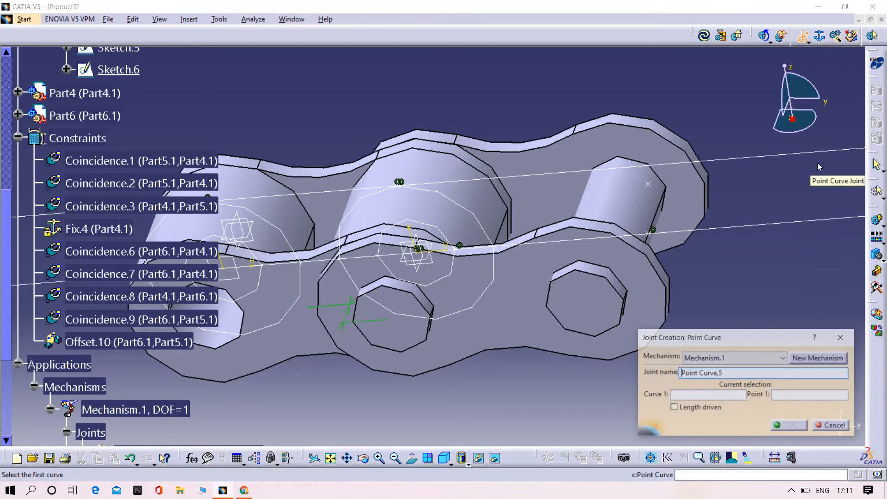
click(710, 231)
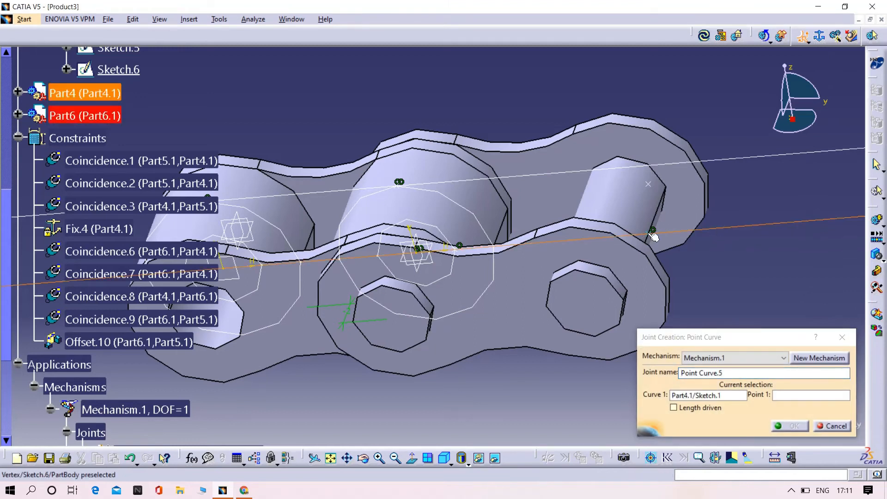
click(652, 230)
click(779, 425)
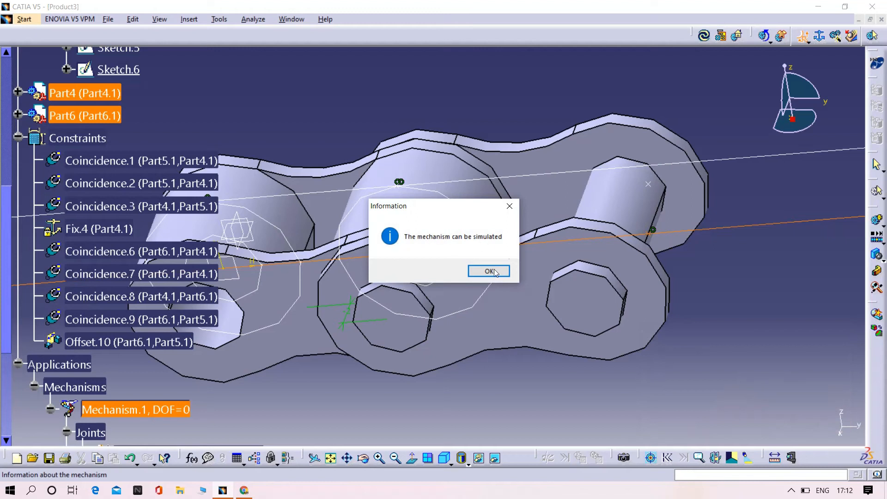
click(488, 271)
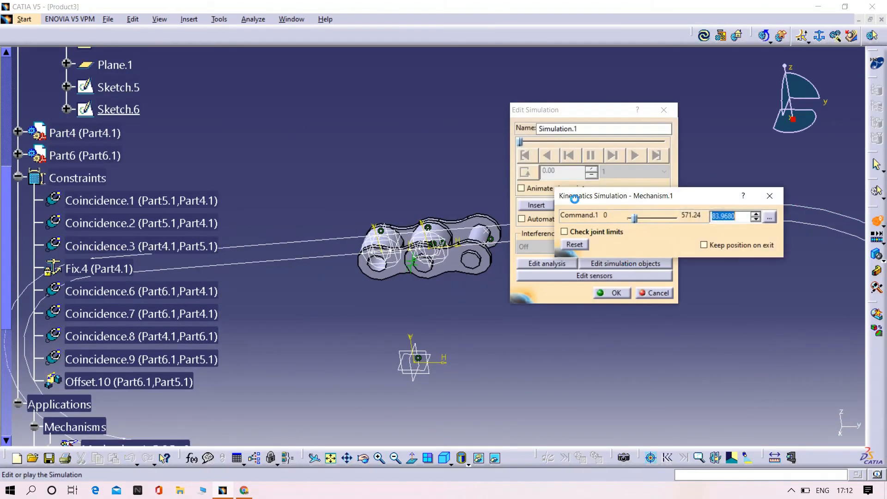
Step: Simulate Mechanism.1 by advancing Command.1 to 568.968 to run both links around the path, and cancel the simulation
click(756, 216)
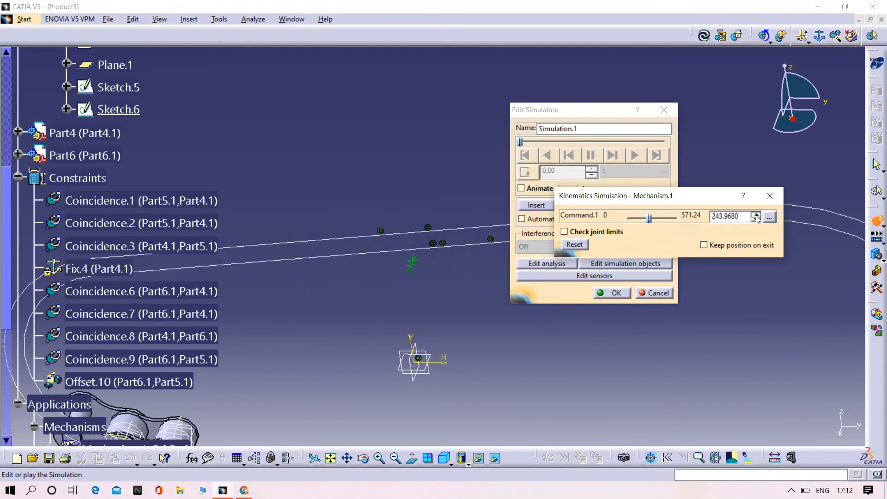
middle_drag(749, 283, 681, 252)
middle_drag(572, 313, 561, 289)
click(756, 216)
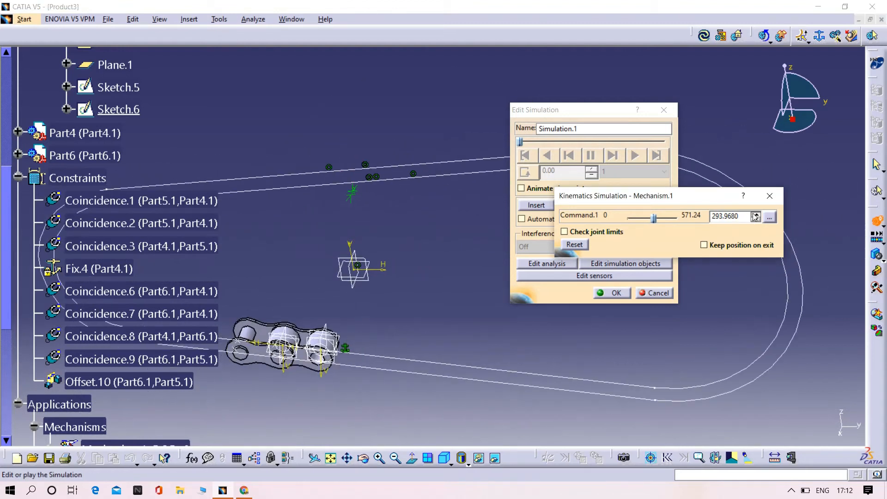
click(756, 215)
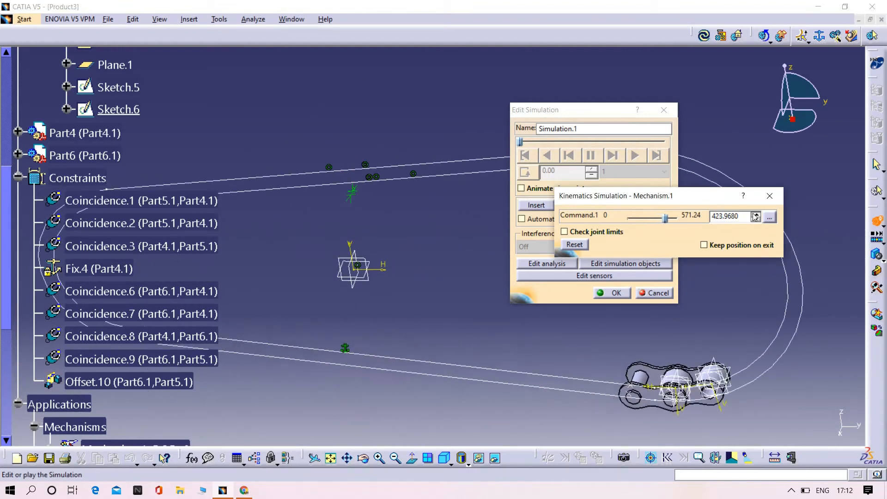
click(755, 215)
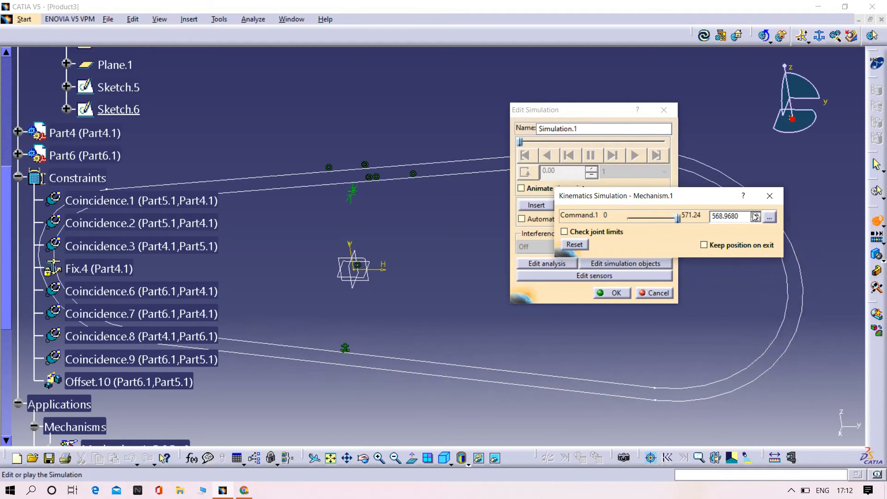
click(661, 294)
Step: Switch back to the Assembly Design workbench
middle_drag(426, 247, 499, 190)
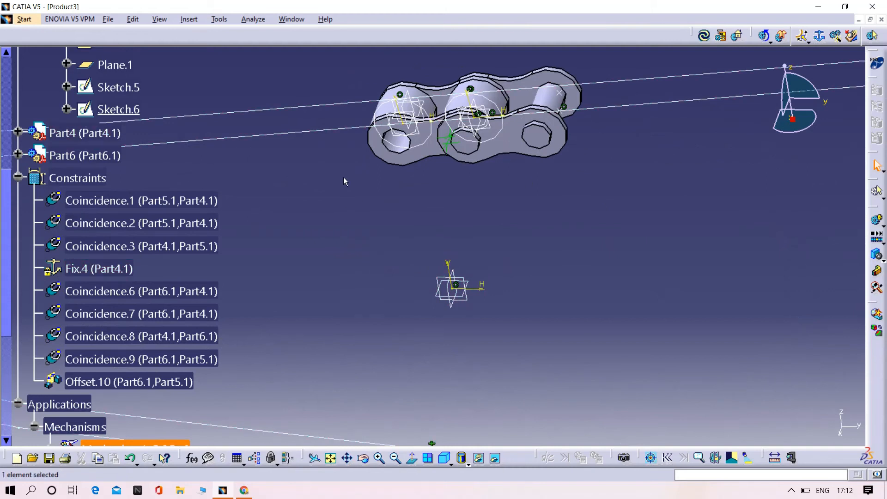
middle_drag(285, 216, 656, 278)
scroll(489, 243, up, 1)
middle_drag(467, 238, 533, 236)
click(24, 20)
mouse_move(52, 43)
click(229, 59)
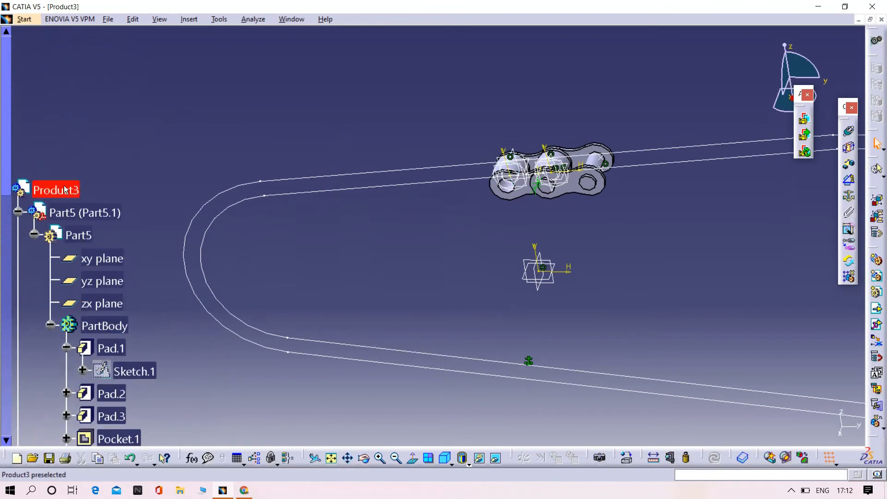
Step: Insert another instance of the existing link 01 part into Product3 and close the incident report
right_click(64, 188)
mouse_move(106, 379)
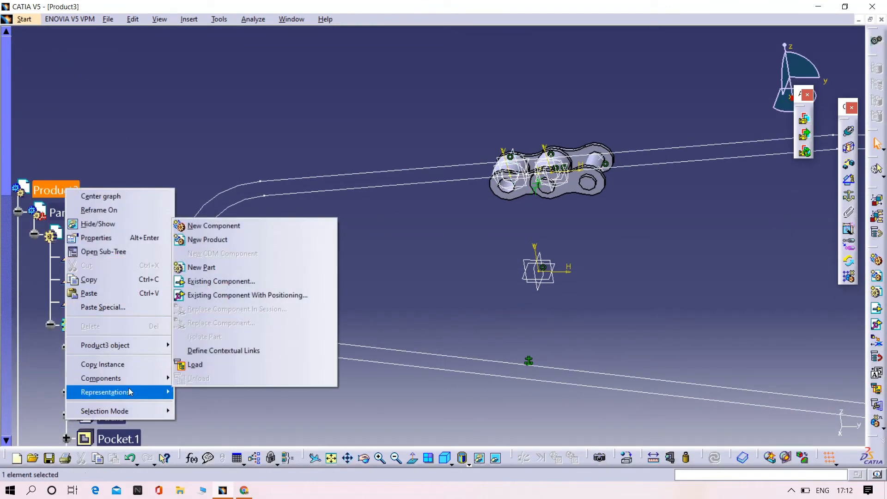
click(204, 287)
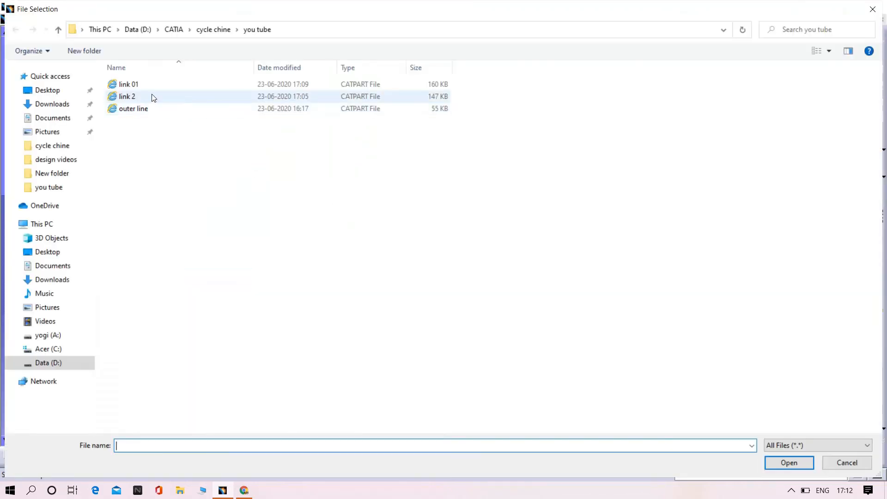
click(139, 84)
click(786, 462)
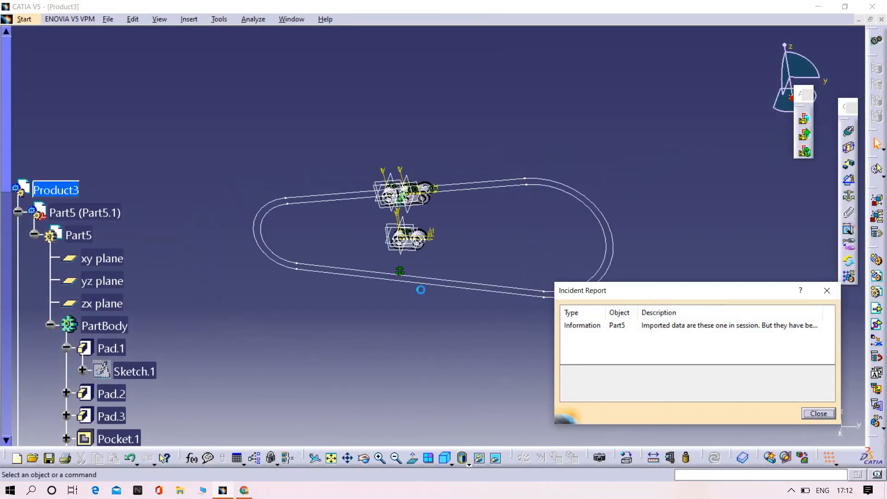
click(816, 411)
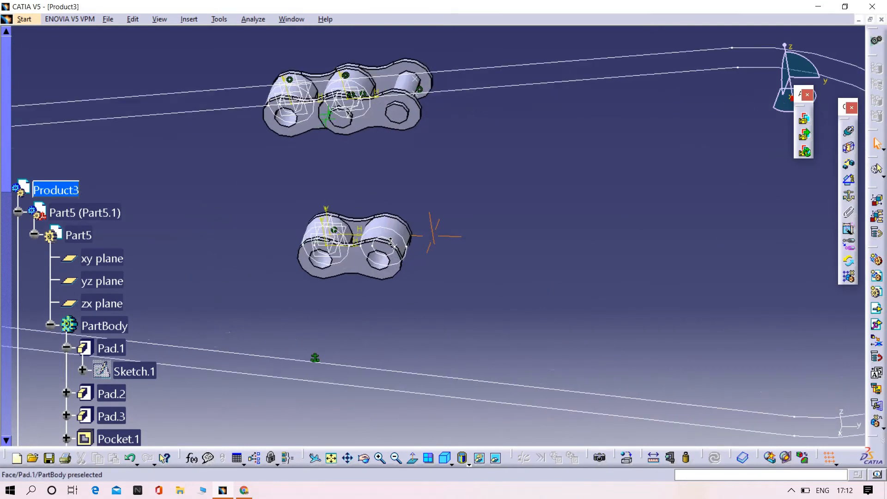
Step: Add a coincidence constraint between the newly inserted link 01's sketch point and the inner path curve, and update the assembly
click(849, 133)
middle_drag(400, 252, 390, 287)
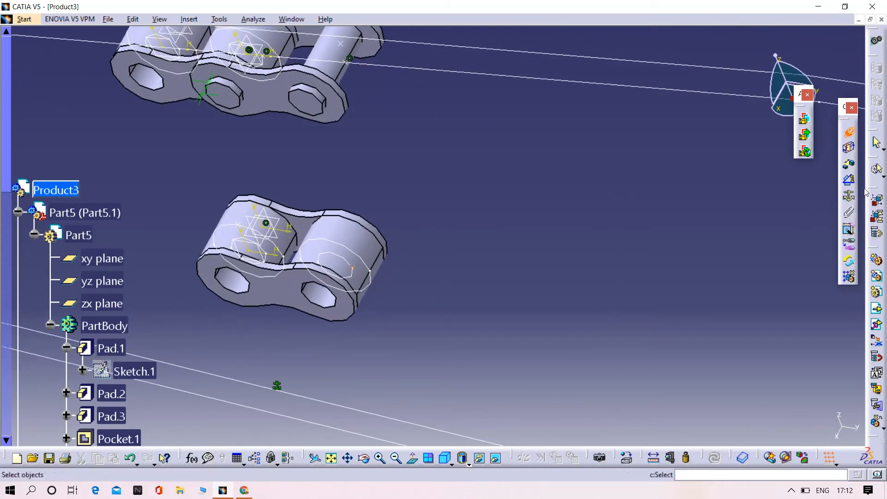
click(568, 83)
click(716, 459)
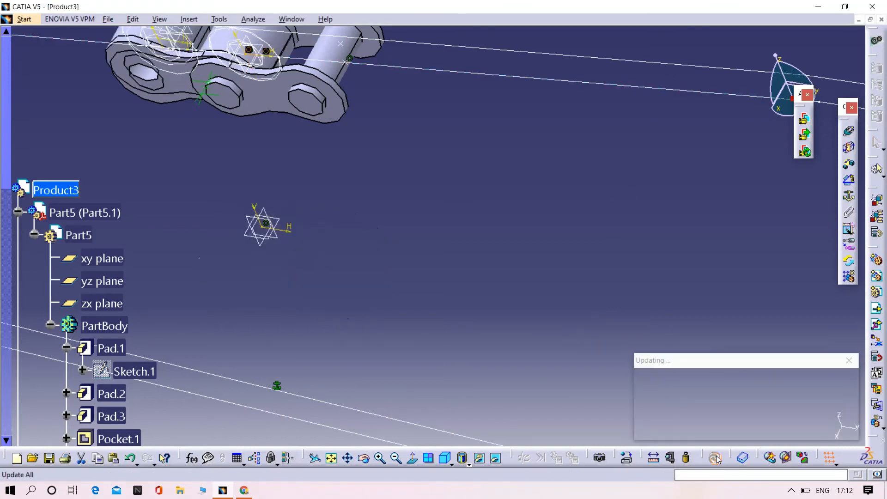
Step: Move the Part5.1 link away from the rest of the chain along the path with Manipulate
click(133, 20)
mouse_move(166, 156)
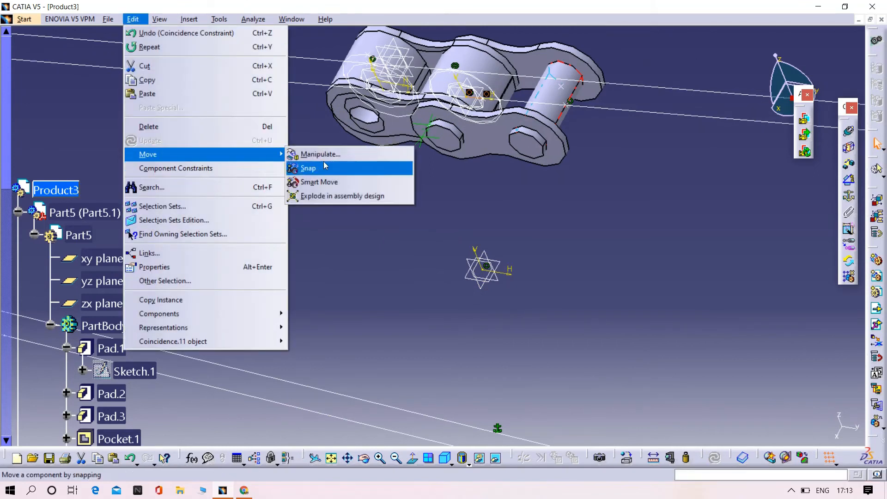
click(321, 154)
drag(466, 153, 681, 173)
middle_drag(570, 267, 509, 204)
middle_drag(601, 232, 471, 297)
click(792, 430)
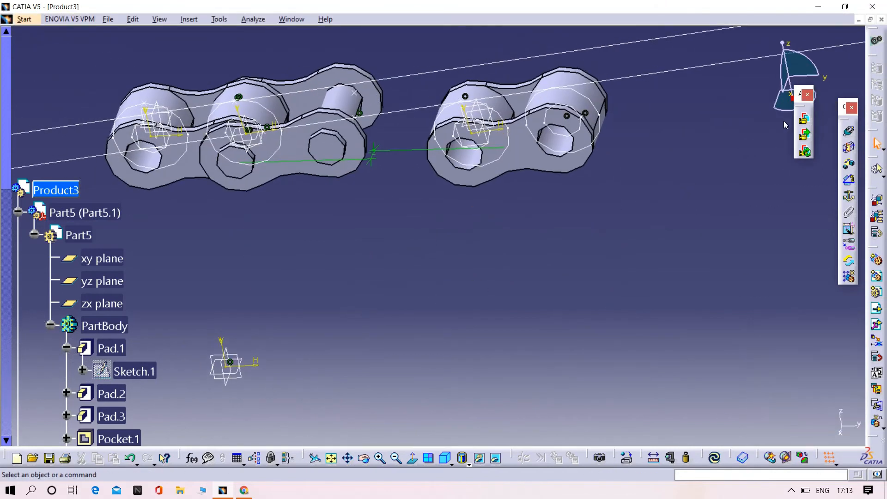
middle_drag(756, 169, 694, 127)
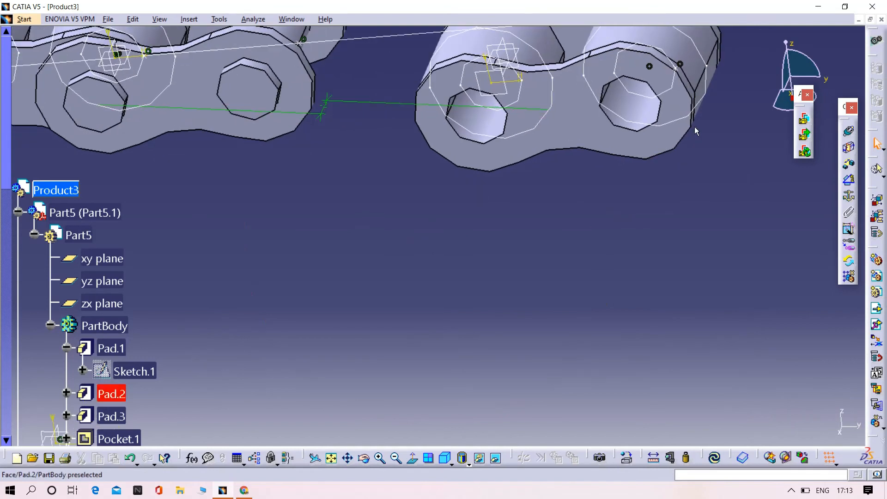
Step: Try updating the assembly with the link moved away, and undo the update
click(714, 461)
middle_drag(715, 462, 606, 348)
middle_drag(479, 324, 516, 354)
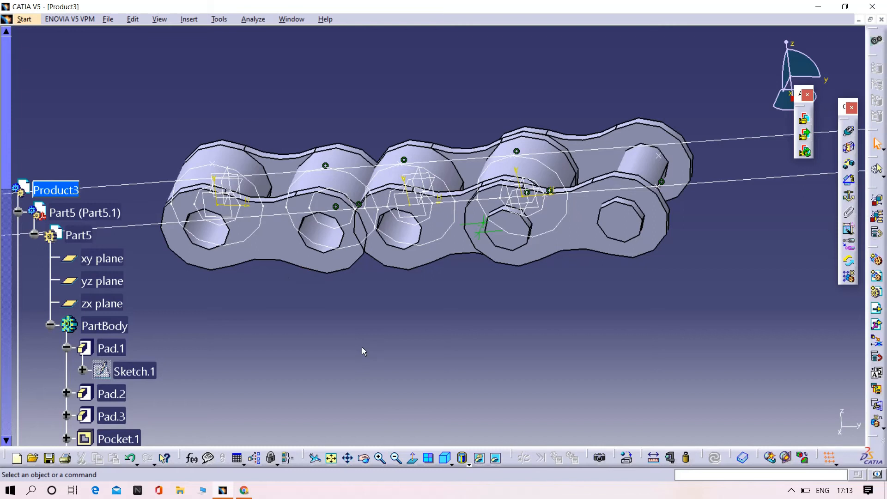
middle_drag(362, 348, 418, 353)
Step: Delete the Coincidence.11 constraint between Part5.2 and Part4.1
scroll(152, 326, down, 8)
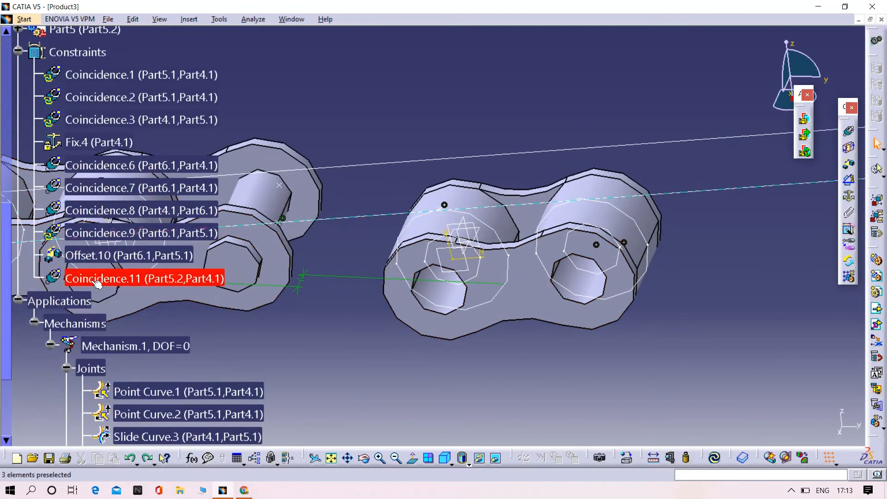
right_click(97, 283)
click(136, 417)
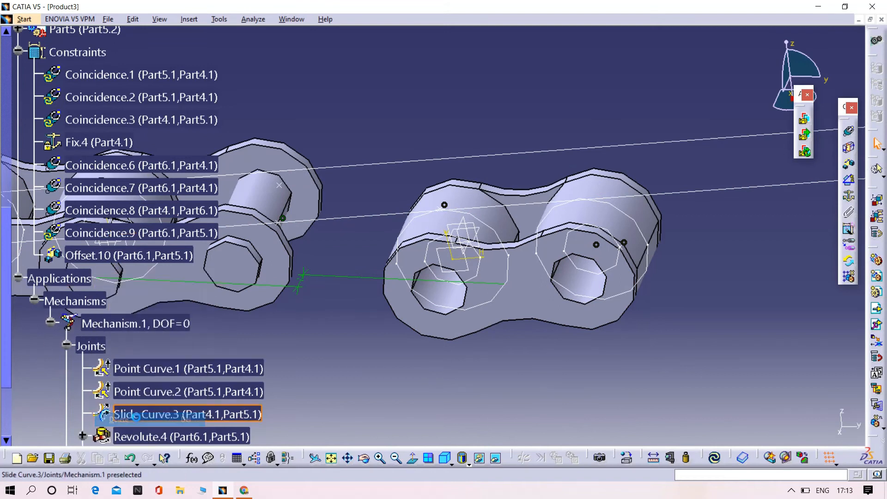
Step: Add coincidence constraints between the separated link's two sketch points and the inner path curve, accepting the duplicate-constraint warnings
middle_drag(508, 395, 536, 272)
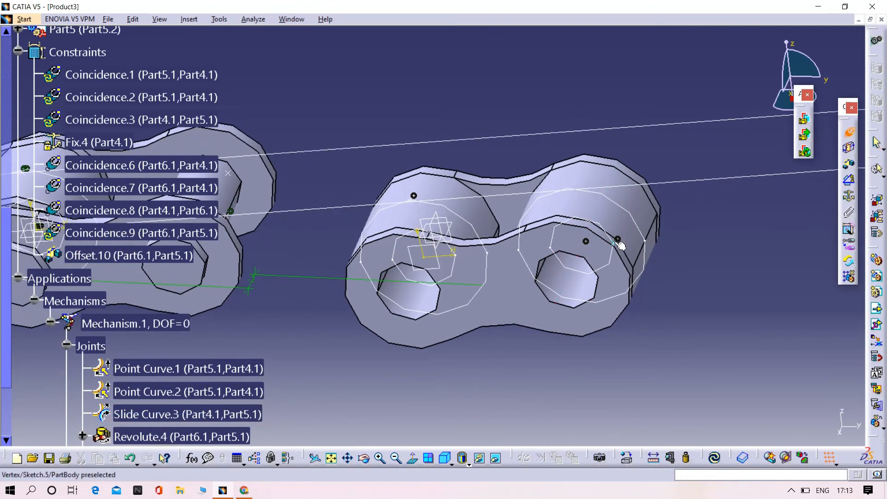
click(664, 188)
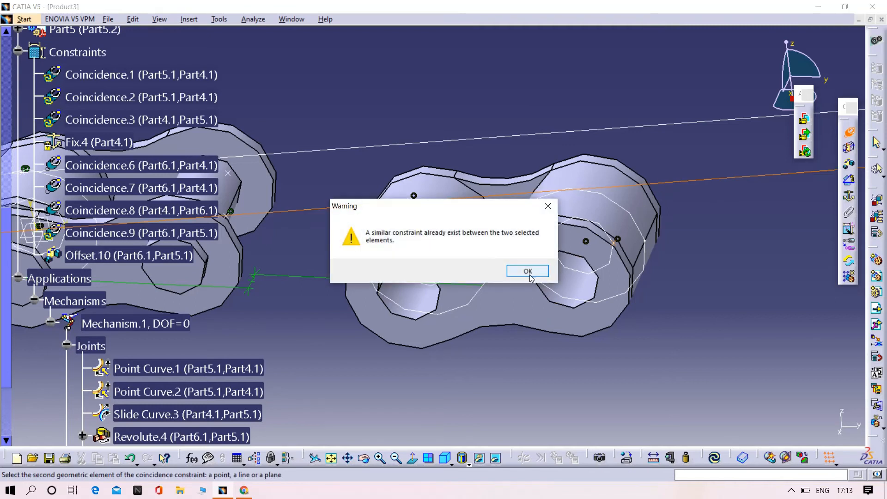
click(528, 272)
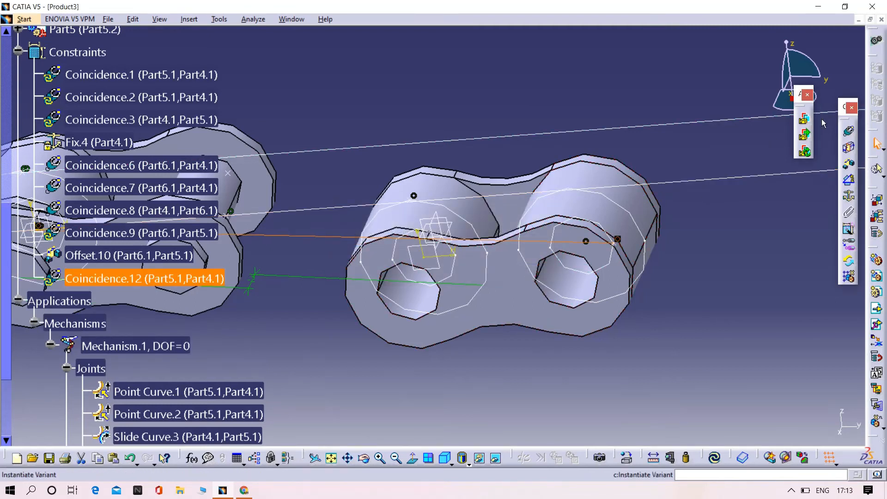
click(847, 133)
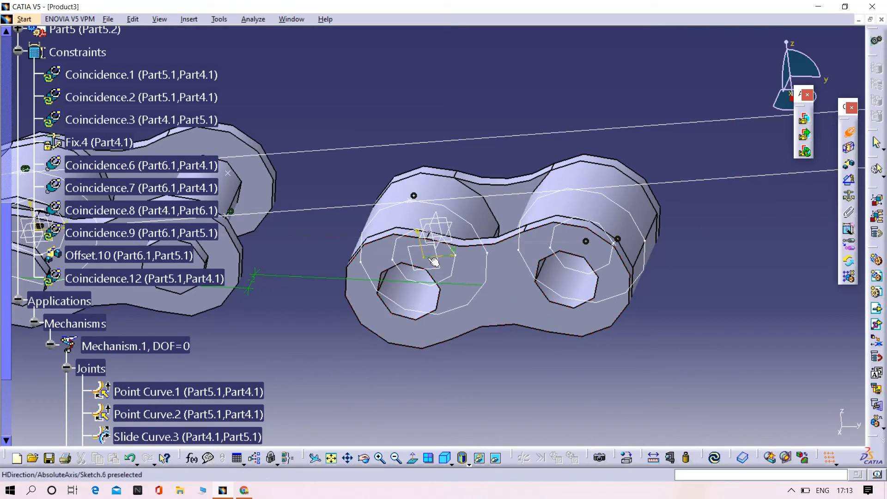
click(500, 199)
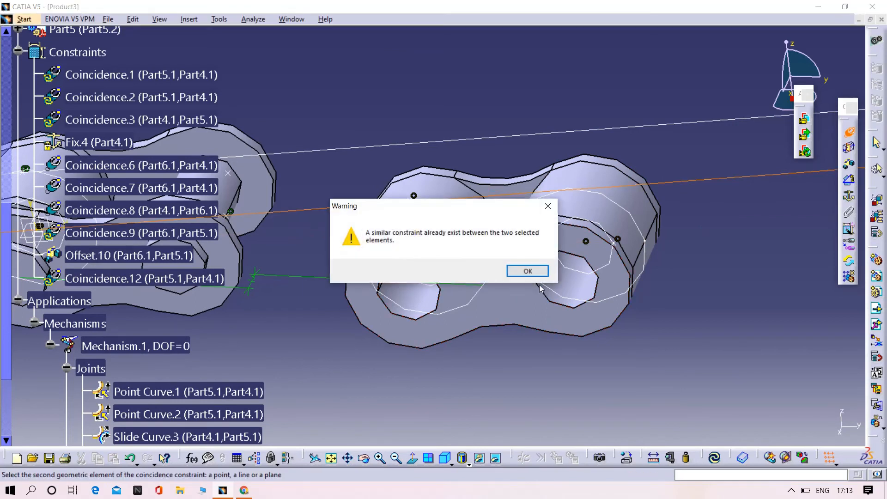
click(528, 271)
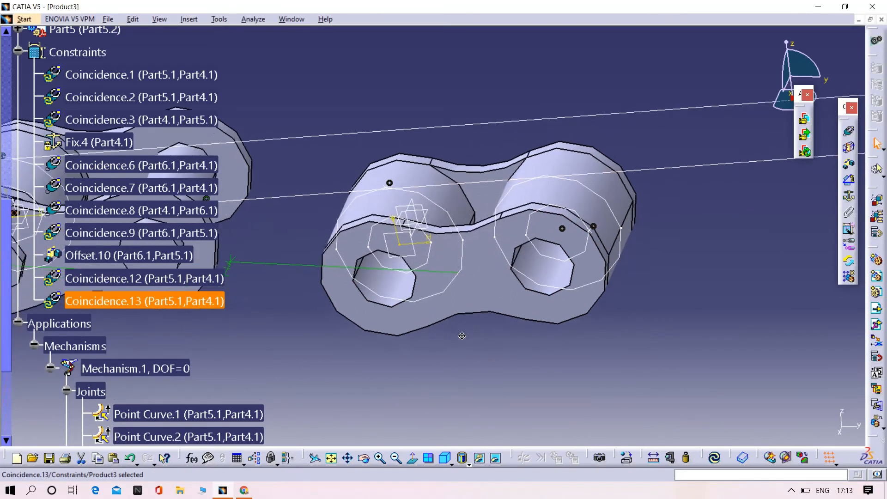
Step: Update the assembly twice to test the new coincidences, undoing the update each time
click(715, 459)
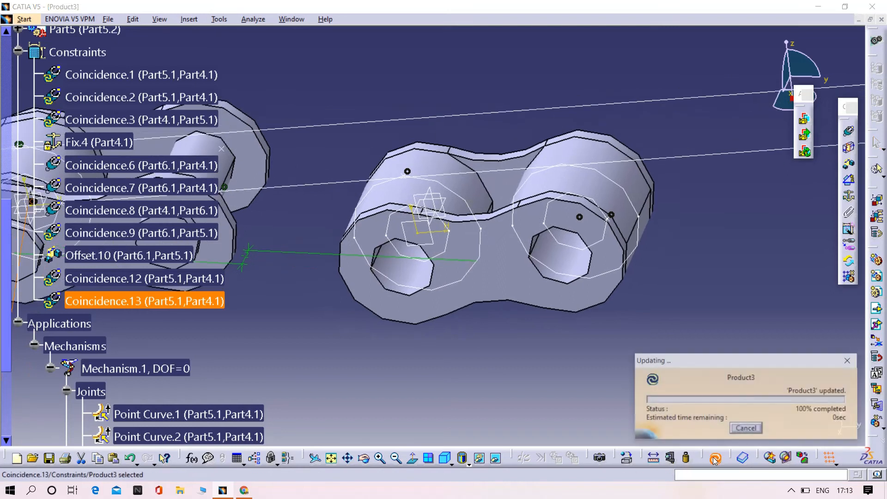
middle_drag(557, 333, 559, 311)
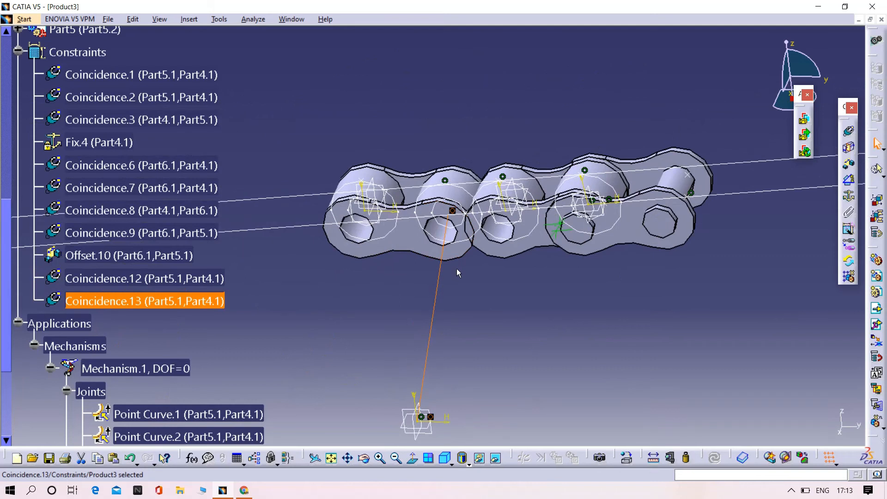
key(ctrl+z)
middle_drag(715, 320, 620, 318)
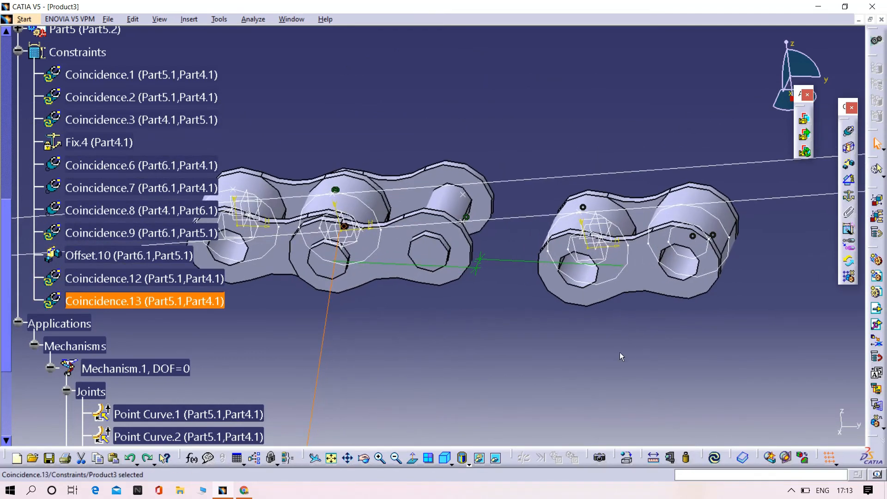
click(715, 459)
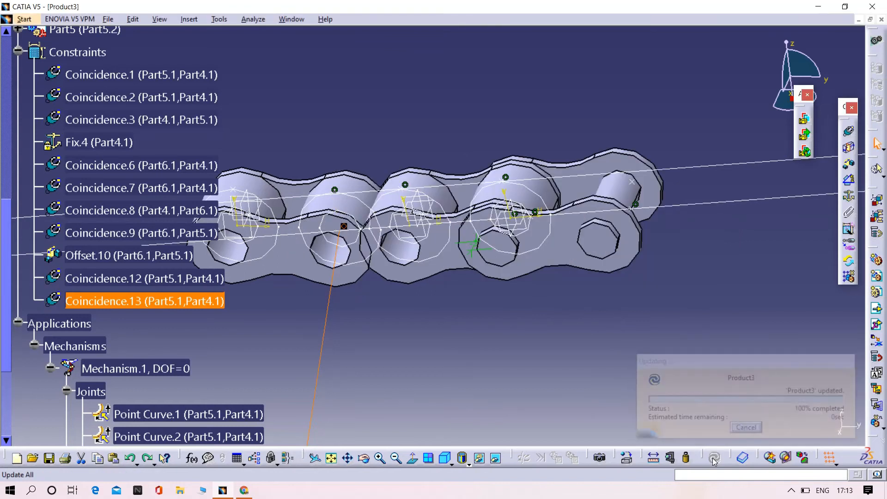
middle_drag(519, 303, 544, 353)
key(ctrl+z)
ctrl+middle_drag(495, 369, 449, 300)
Step: Examine the Part4.1, Part6.1, Part5.1 and Part5.2 components in the tree to identify which link each one represents
scroll(96, 278, up, 7)
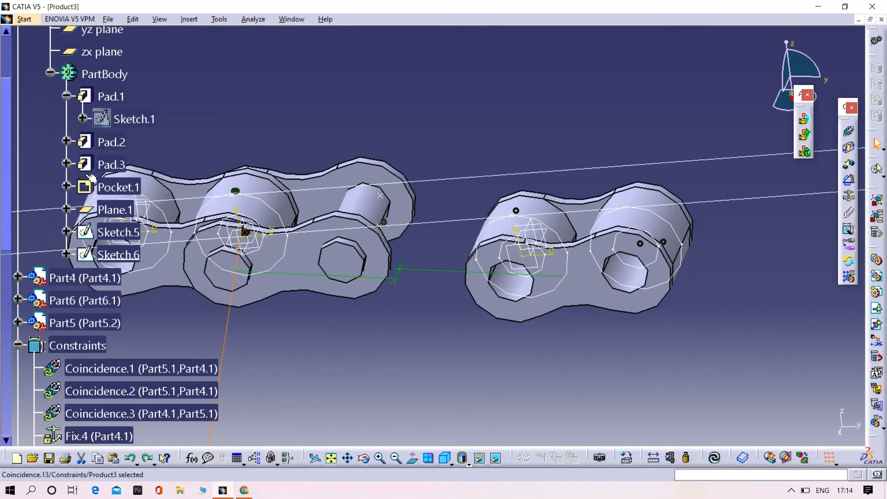
scroll(106, 119, up, 6)
scroll(59, 148, down, 6)
scroll(93, 152, down, 4)
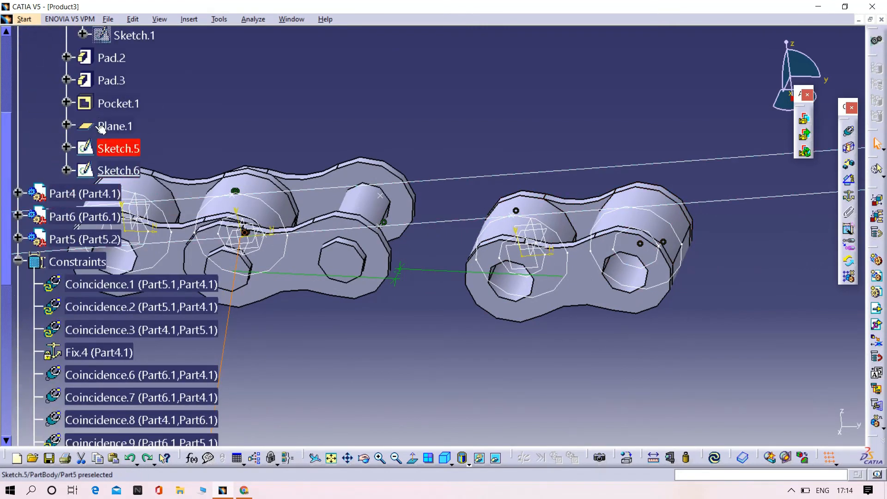
scroll(106, 151, up, 10)
scroll(79, 151, down, 8)
scroll(79, 151, down, 5)
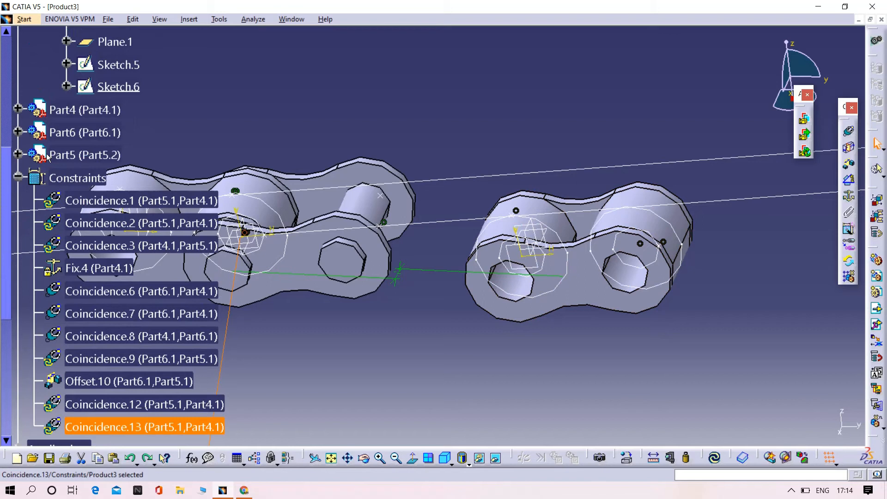
click(69, 154)
click(396, 84)
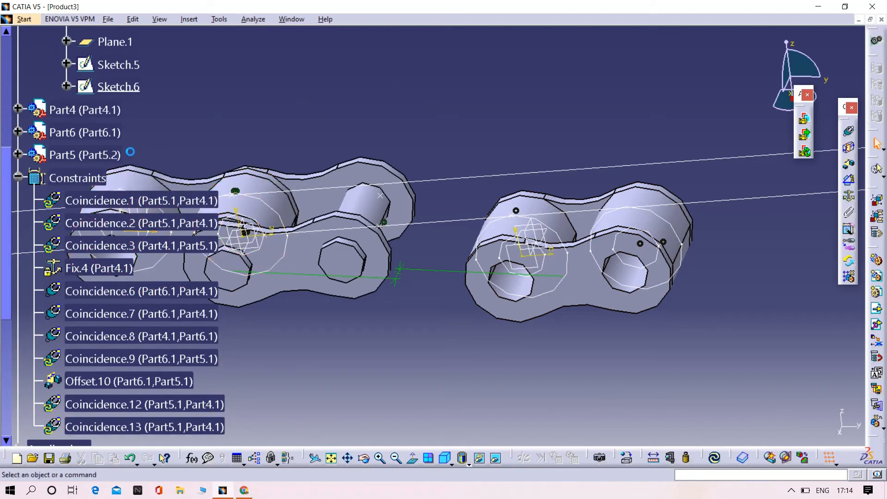
click(93, 153)
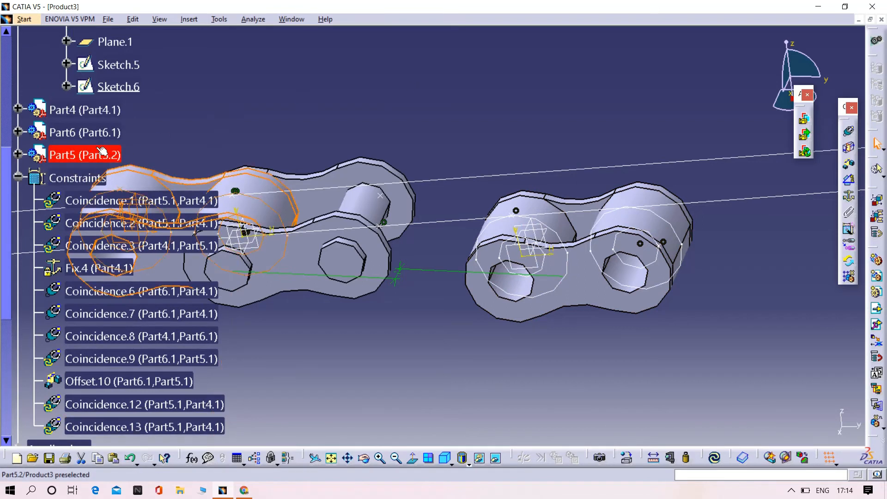
click(101, 133)
click(102, 113)
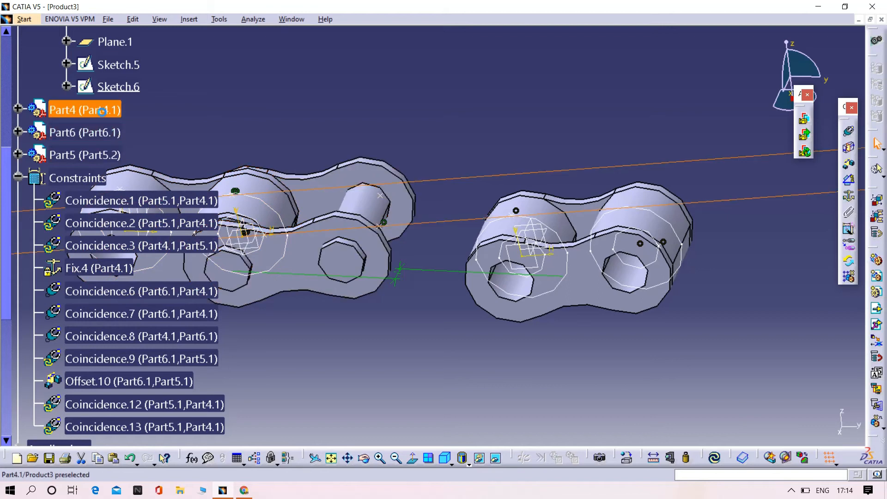
click(278, 109)
middle_drag(285, 102, 311, 159)
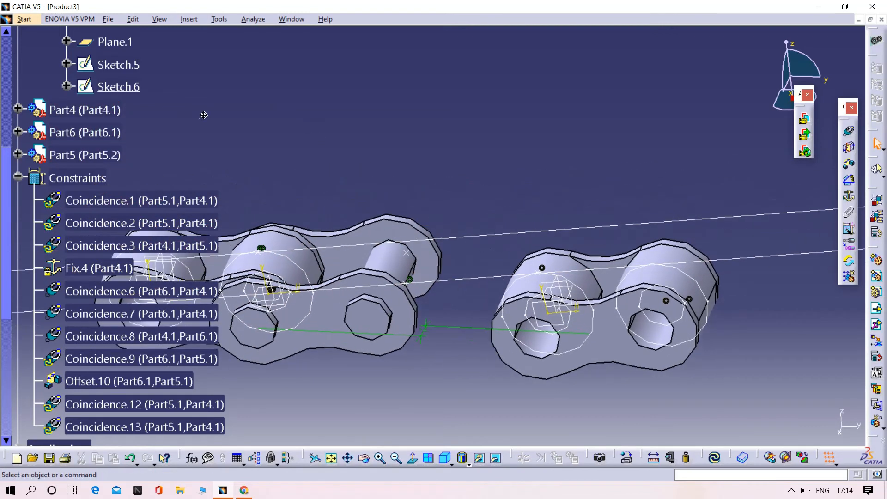
scroll(115, 117, up, 9)
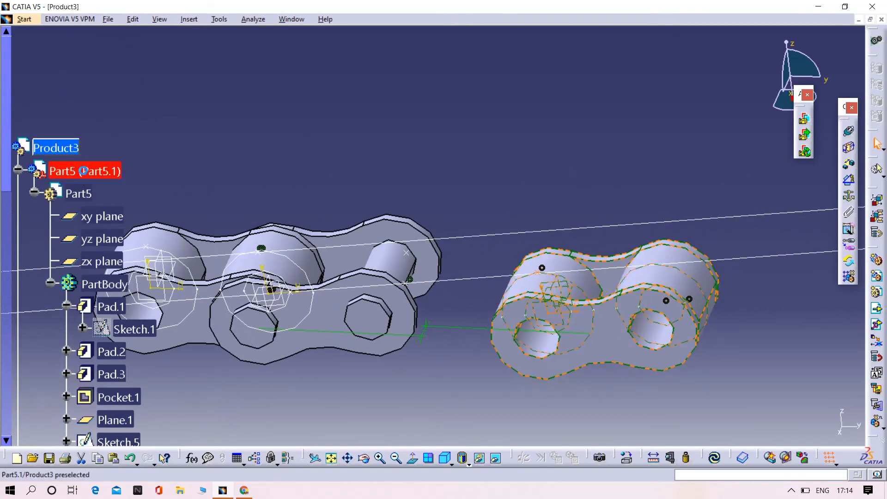
click(84, 171)
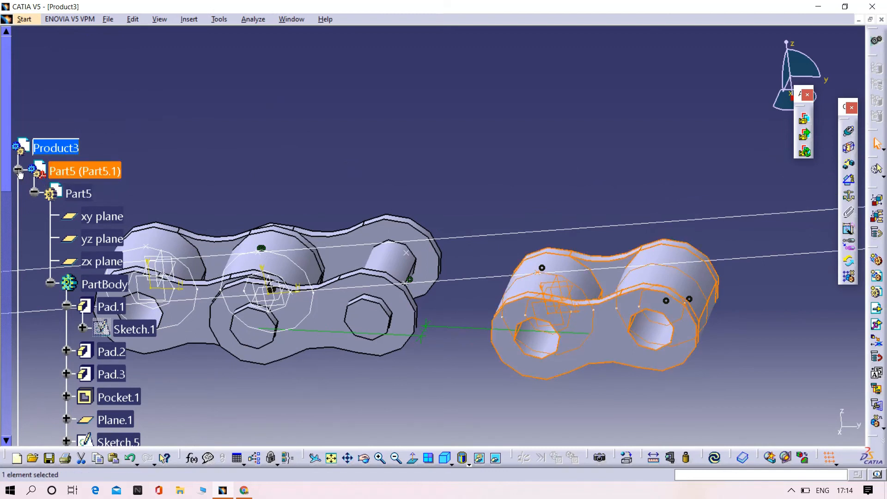
click(19, 171)
scroll(92, 231, down, 5)
Step: Update the assembly and check which link belongs to Part5.2 by selecting it in the model
middle_drag(465, 382, 497, 287)
click(715, 459)
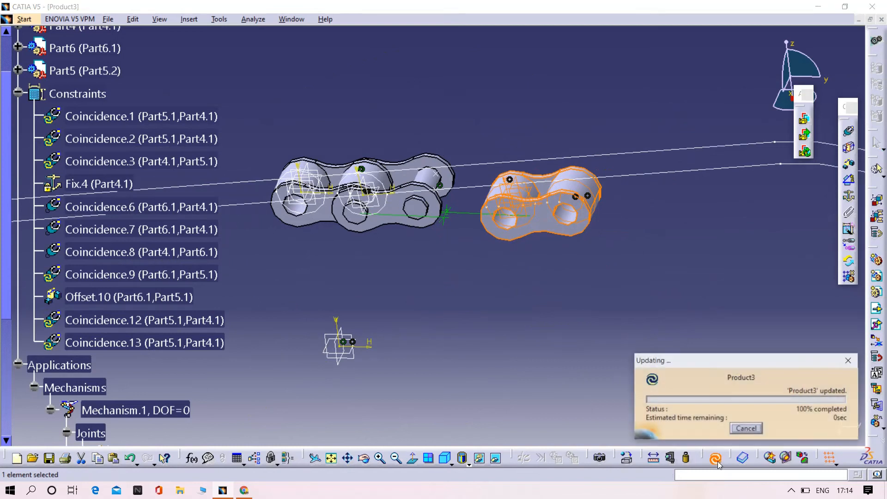
middle_drag(390, 300, 480, 325)
click(419, 295)
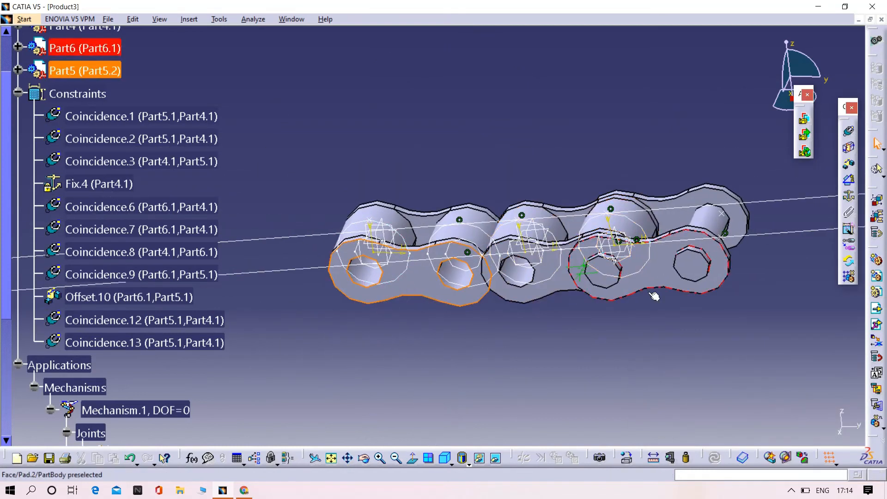
click(300, 63)
Step: Move the Part5.2 link clear of the other links to the free stretch of the path with Manipulate
click(132, 19)
mouse_move(185, 154)
click(329, 156)
drag(433, 296, 625, 367)
middle_drag(625, 367, 293, 361)
click(792, 430)
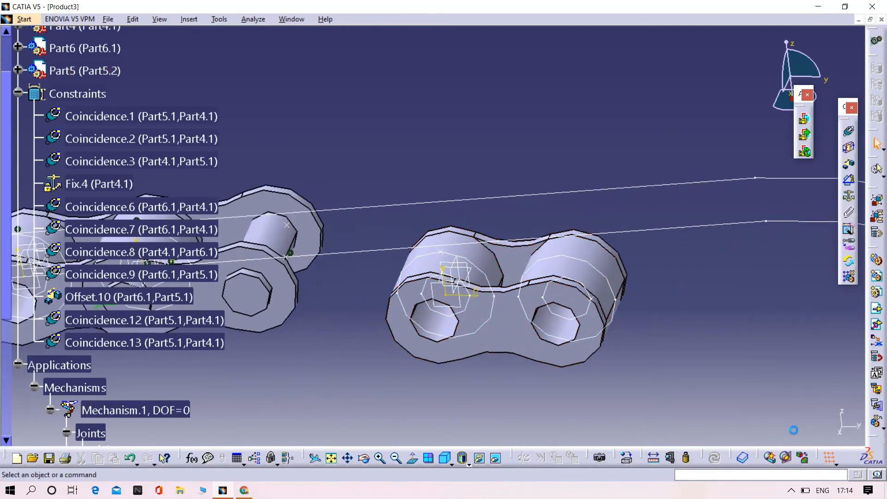
Step: Add coincidence constraints between the Part5.2 link's two sketch points and the inner path curve, and update the assembly
middle_drag(702, 287, 702, 272)
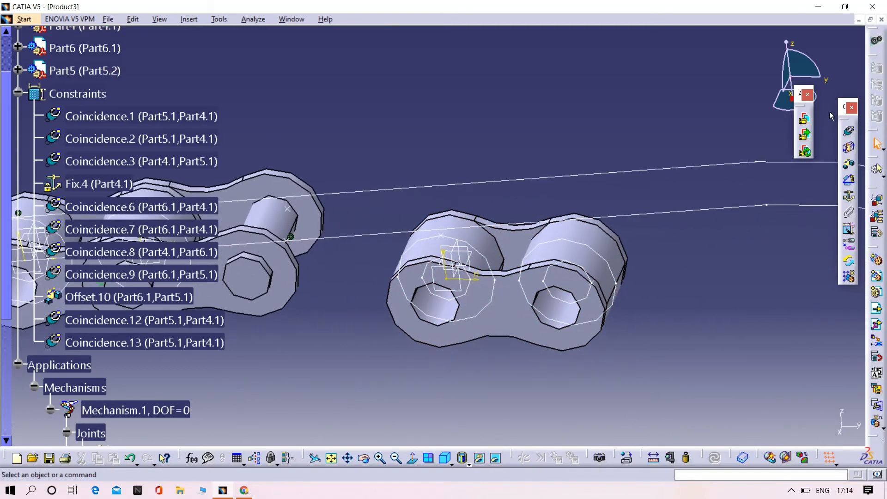
click(593, 283)
click(616, 218)
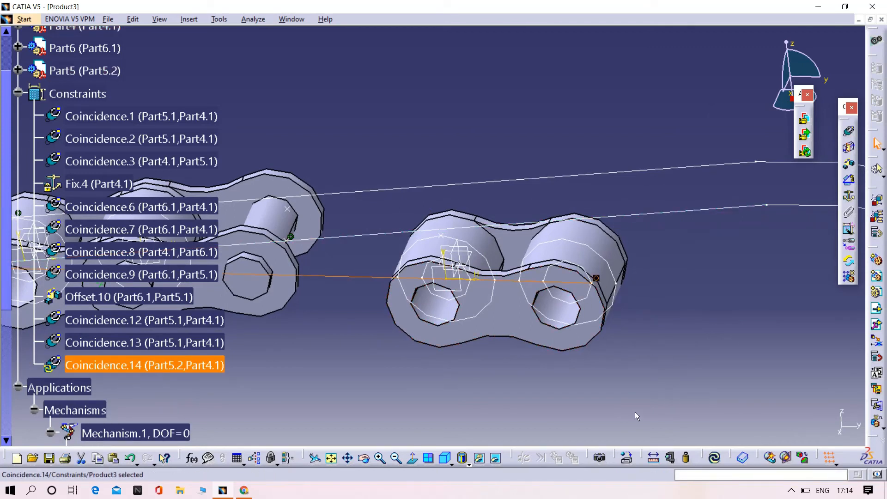
click(848, 131)
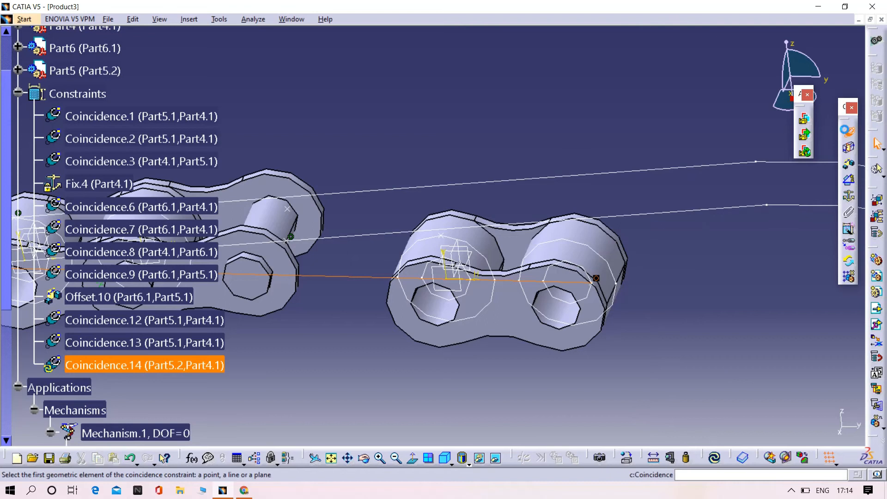
click(452, 281)
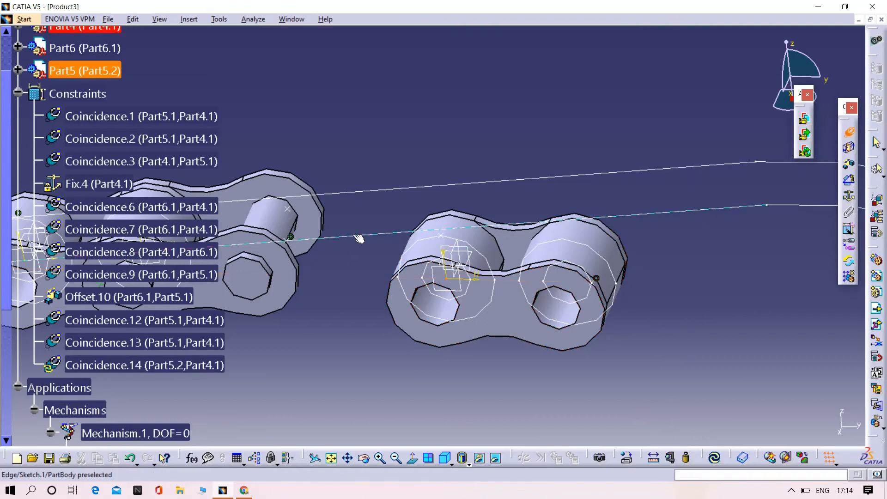
click(370, 237)
click(715, 461)
middle_drag(386, 331, 678, 329)
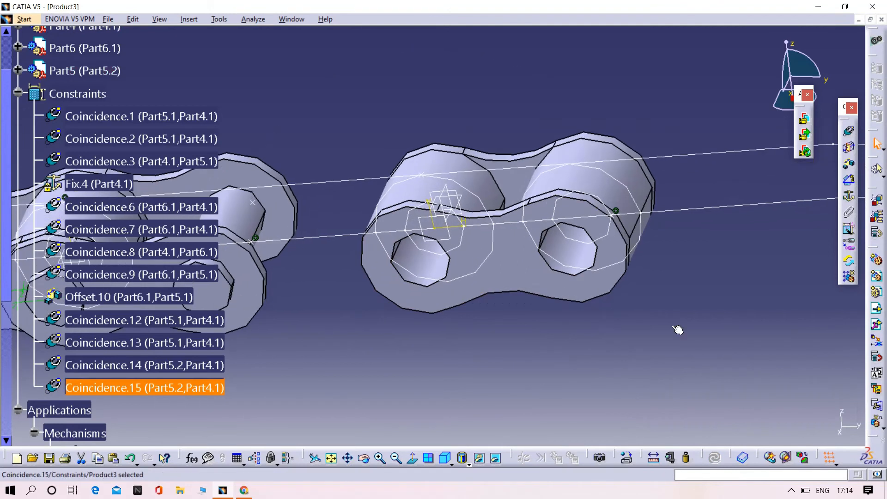
Step: Add a coincidence constraint between the outer path curve and the Part5.2 link's point on its roller
click(848, 132)
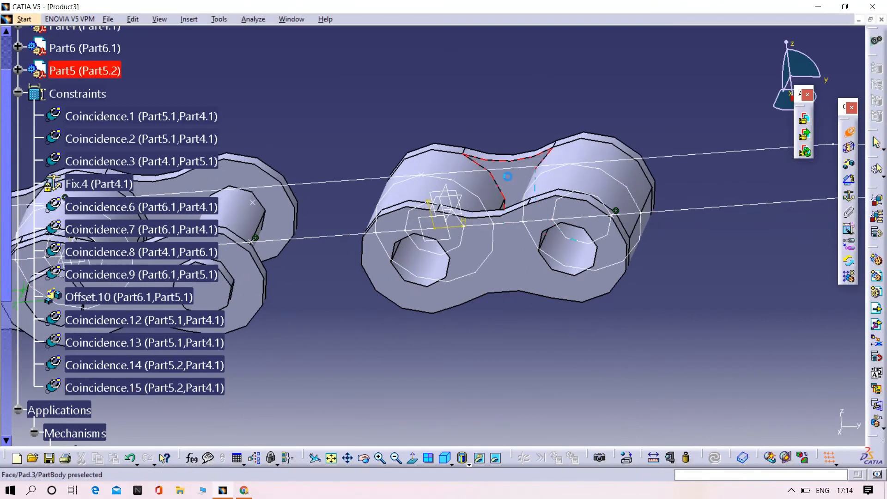
click(505, 167)
click(426, 177)
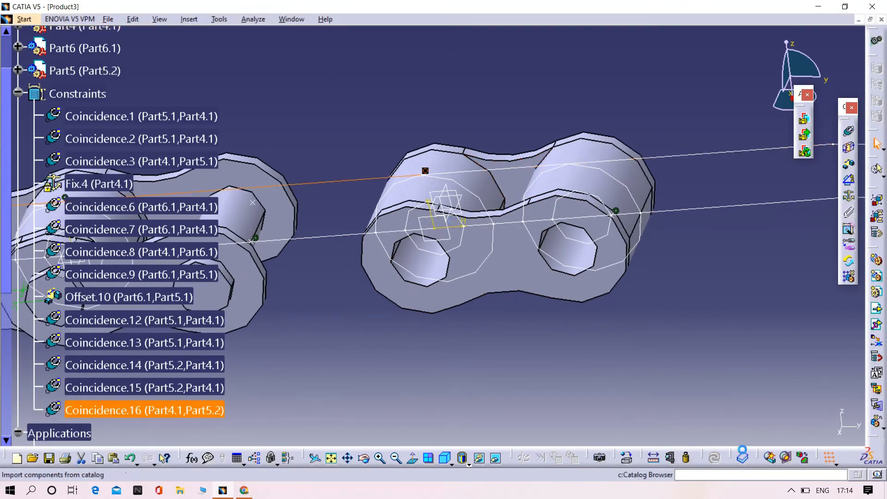
Step: Switch from assembly design to the DMU Kinematics workbench
middle_drag(342, 355, 536, 323)
click(24, 19)
mouse_move(44, 117)
click(216, 144)
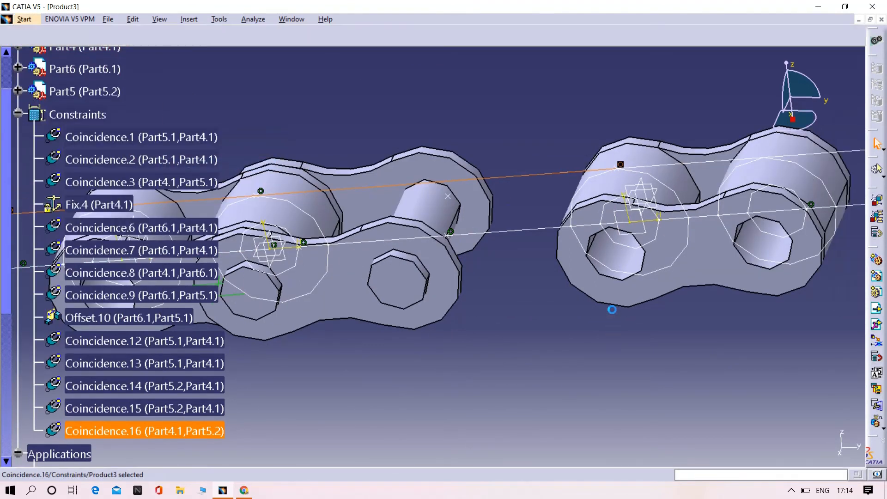
middle_drag(617, 312, 552, 316)
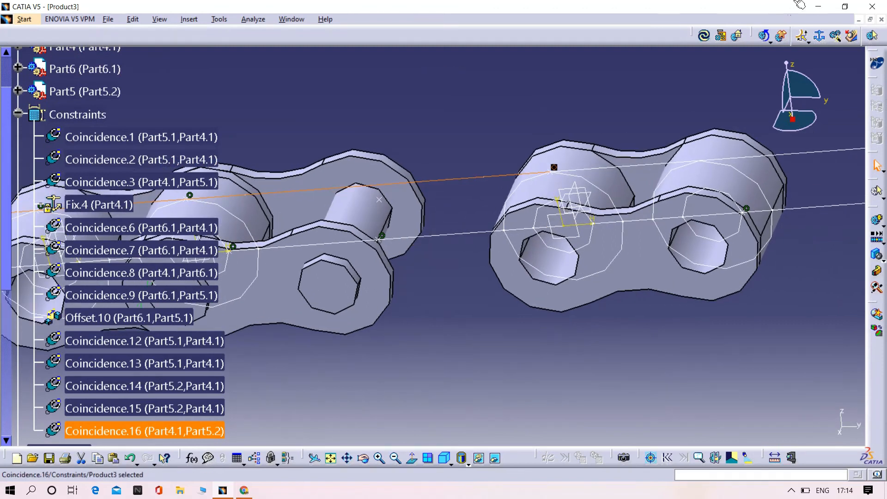
Step: Create a revolute joint in Mechanism.1 between Part5.2 and Part6.1 from the roller and pin axes and front faces, using the Offset option
click(807, 37)
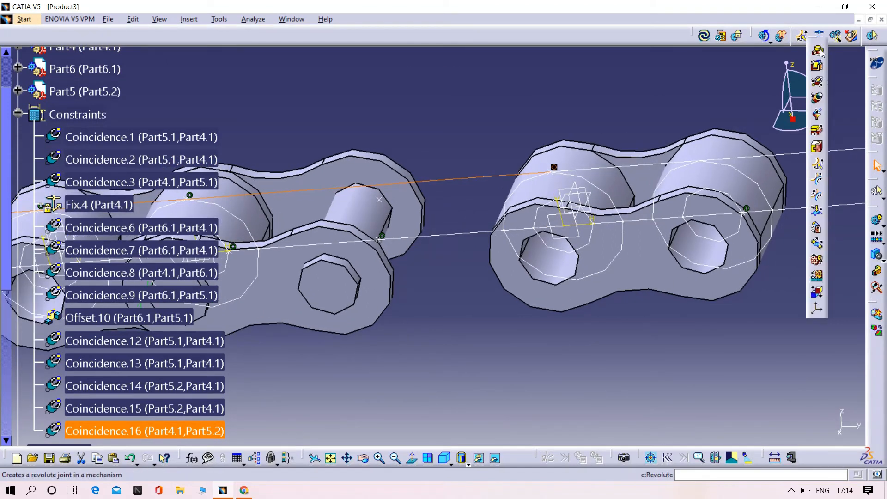
click(819, 51)
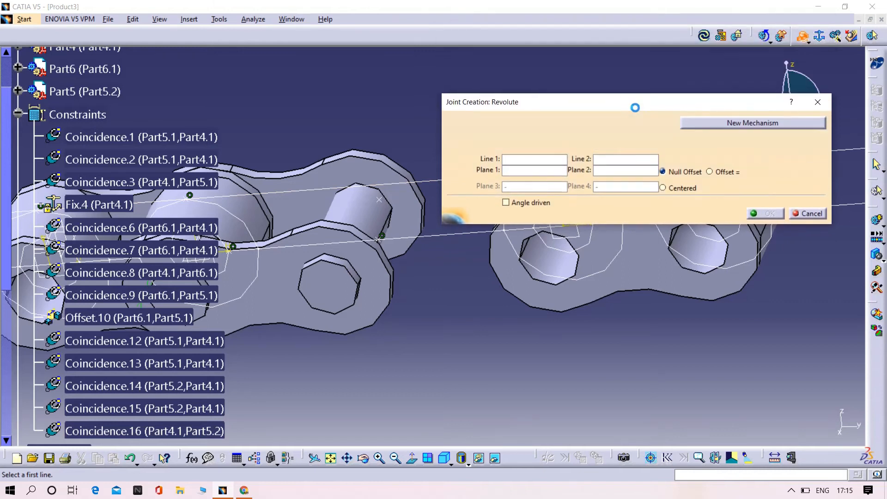
drag(638, 112, 469, 8)
middle_drag(559, 320, 597, 332)
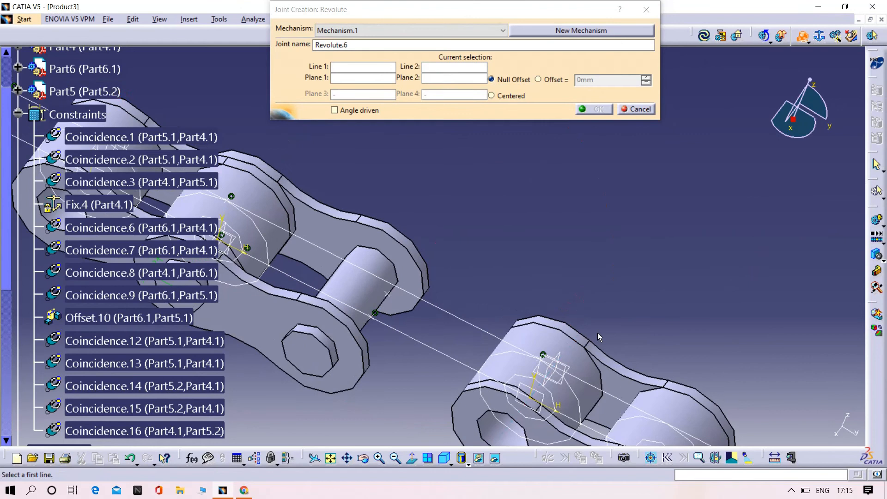
click(570, 353)
click(353, 299)
middle_drag(445, 295, 444, 92)
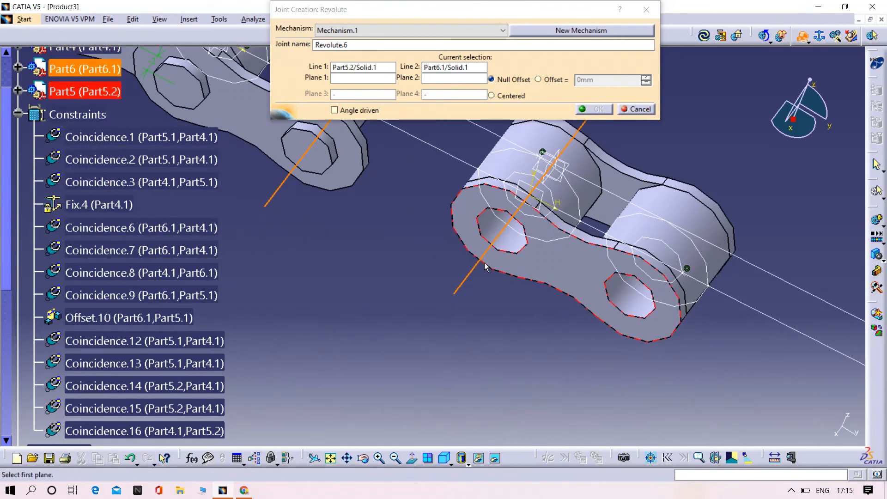
click(485, 263)
click(322, 163)
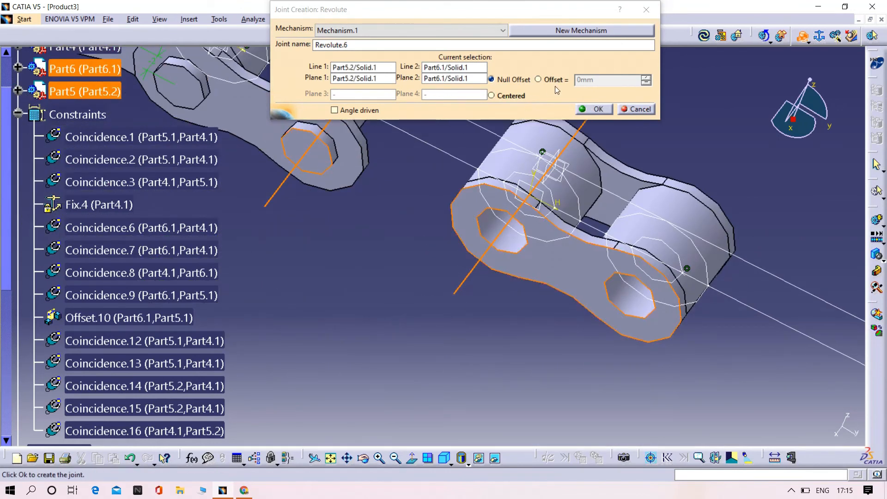
click(541, 80)
click(594, 110)
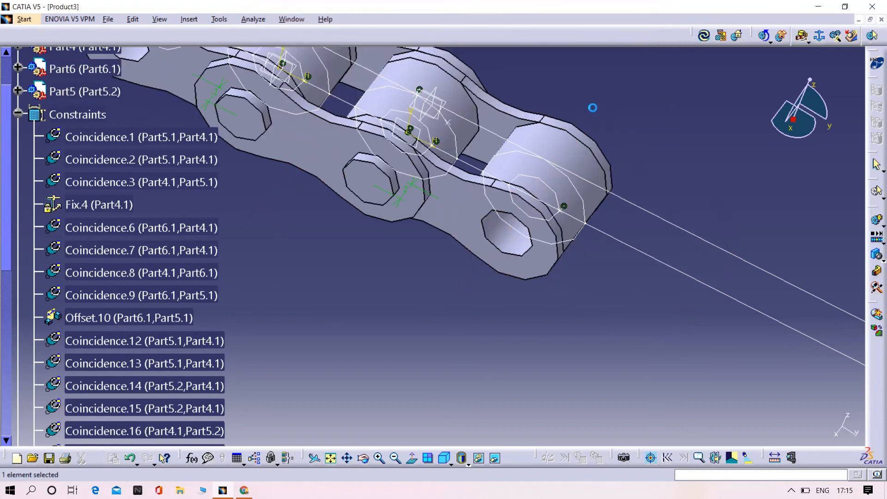
Step: Create a point curve joint in Mechanism.1 between the inner path curve and the point on Part5.2's free-end roller
click(821, 39)
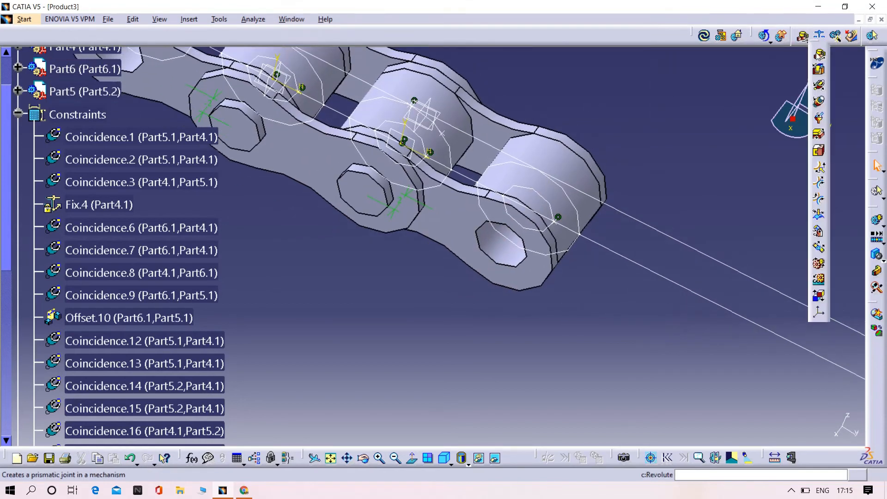
click(821, 168)
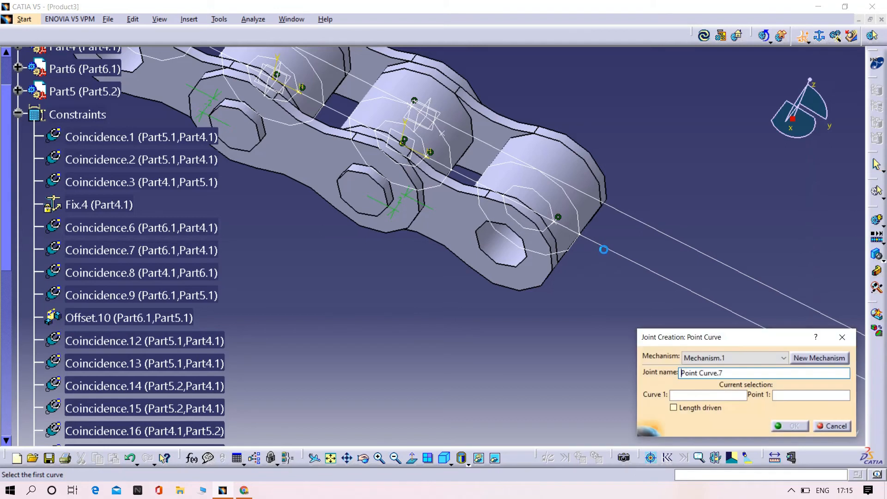
click(609, 251)
click(554, 226)
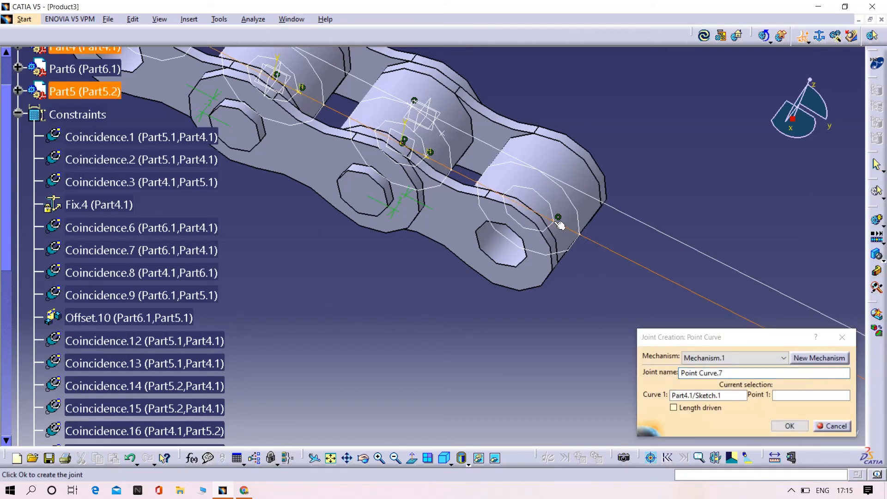
click(773, 424)
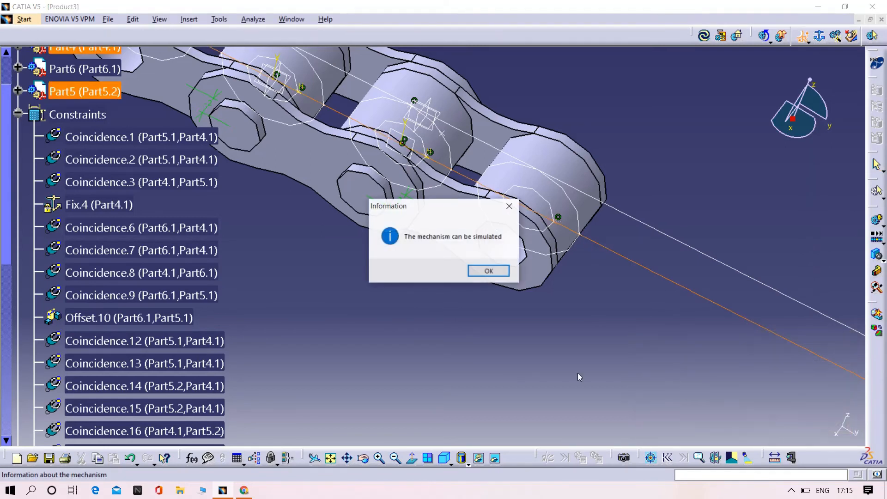
click(491, 273)
middle_drag(390, 307, 467, 224)
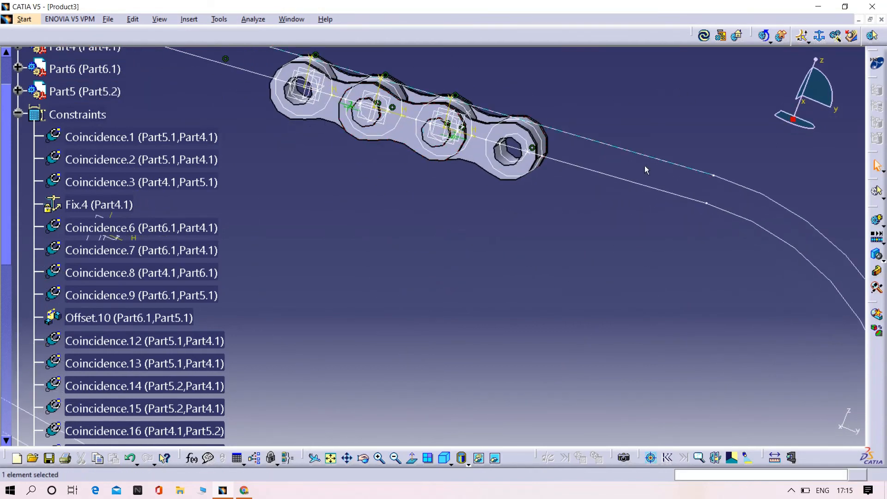
middle_drag(597, 259, 597, 257)
middle_drag(426, 233, 517, 361)
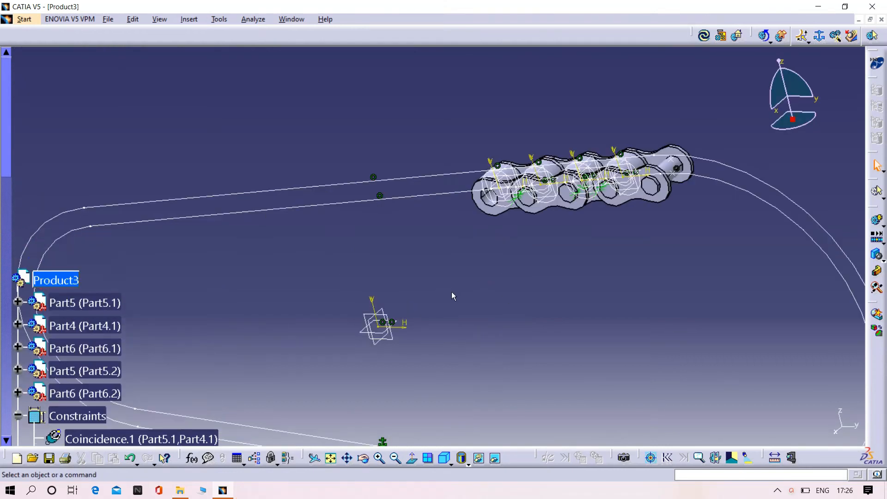
middle_drag(451, 292, 410, 314)
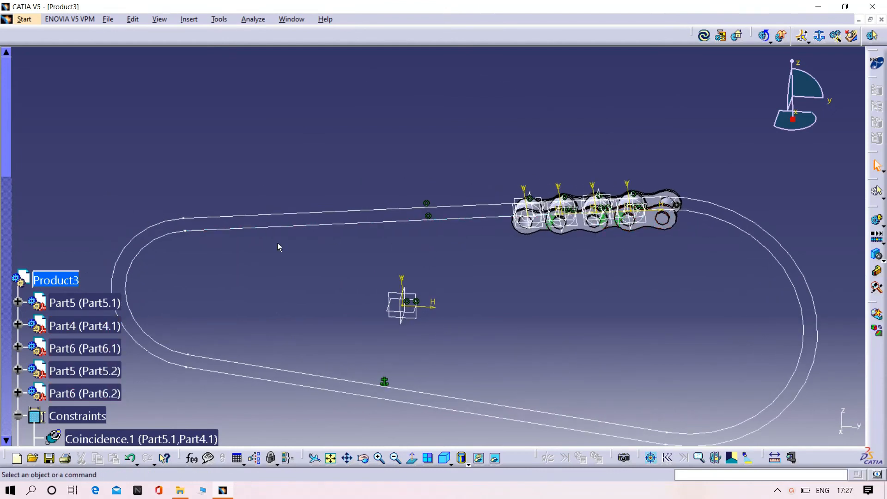
middle_drag(630, 251, 619, 198)
middle_drag(471, 246, 327, 274)
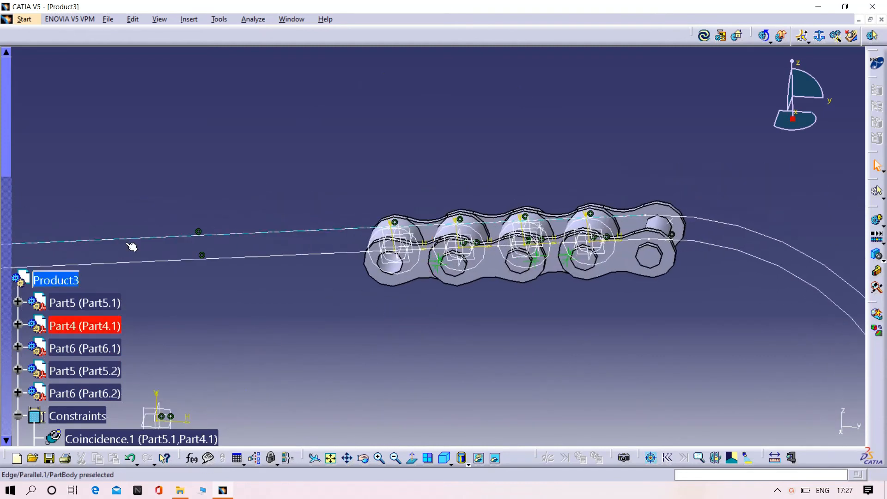
scroll(127, 242, down, 5)
right_click(67, 81)
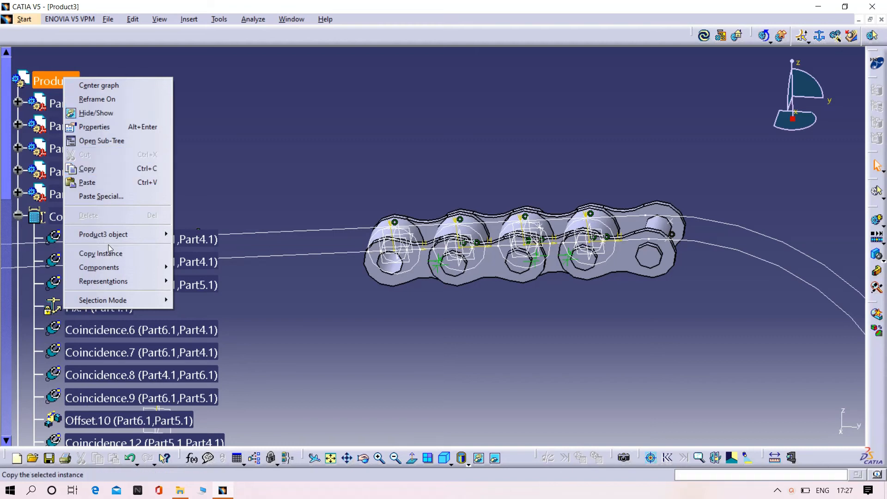
mouse_move(129, 270)
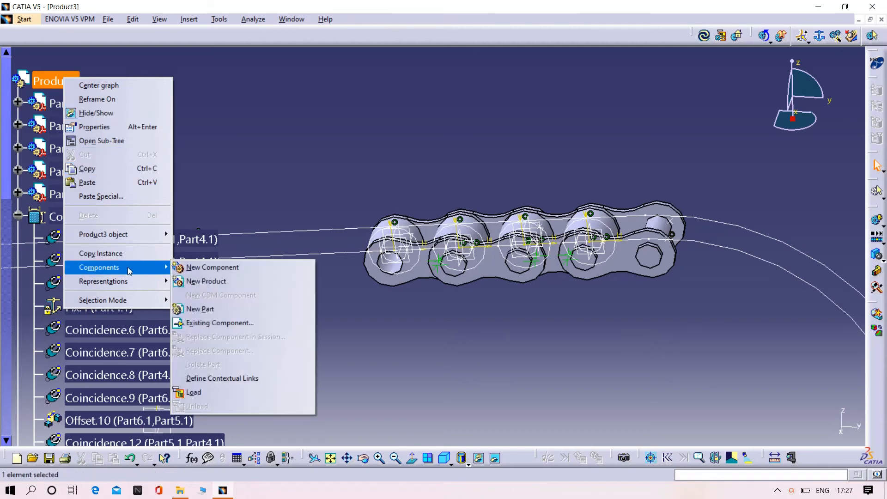
click(220, 322)
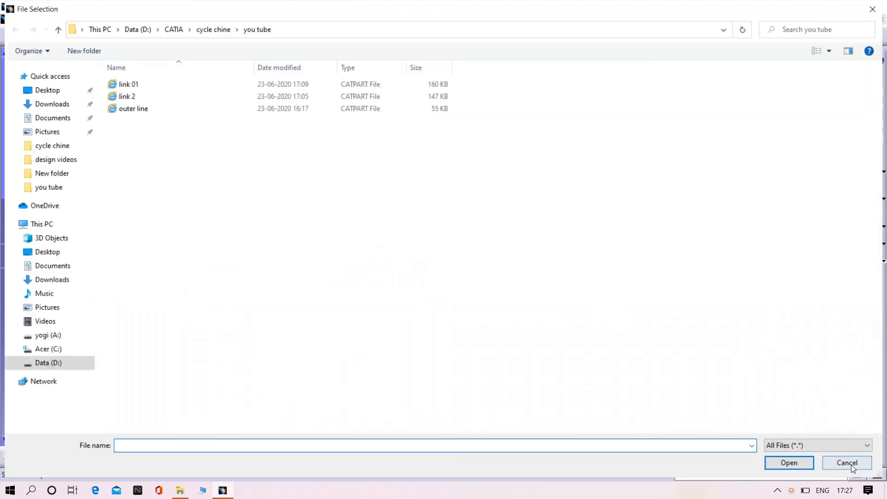
click(852, 465)
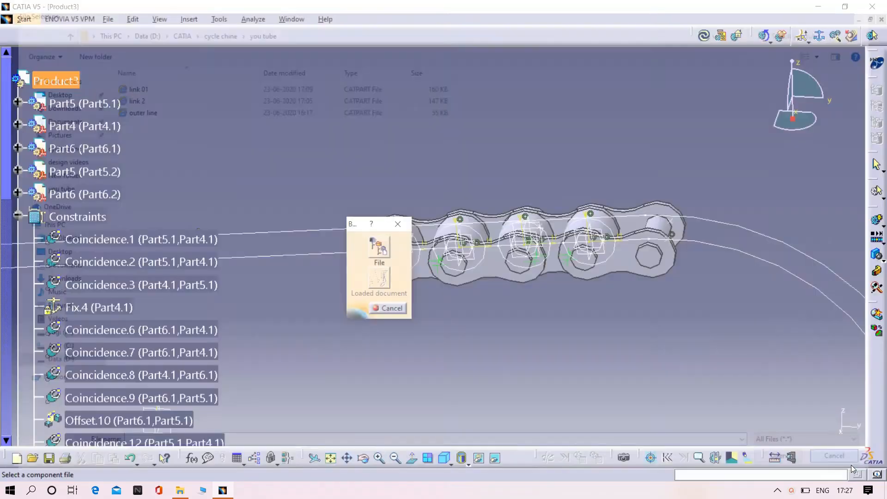
click(398, 224)
Step: Switch to the Assembly Design workbench and insert the existing component link 01 into Product3
click(24, 19)
mouse_move(46, 54)
click(195, 59)
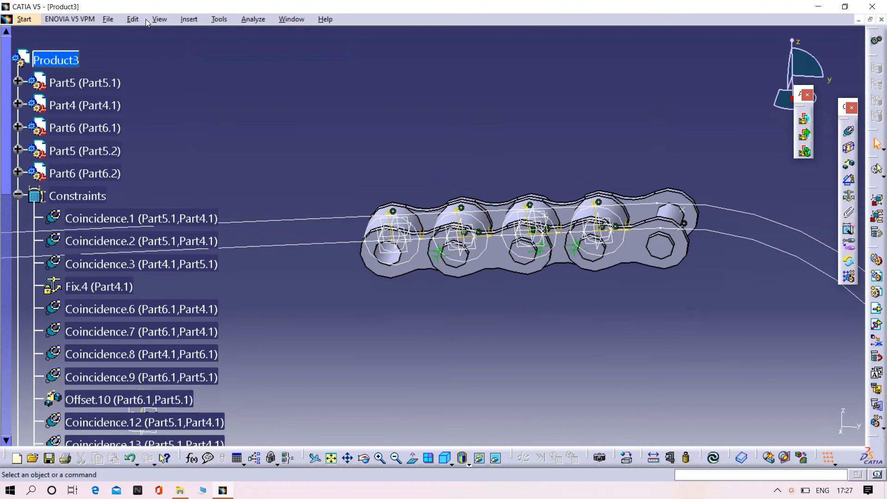
right_click(68, 61)
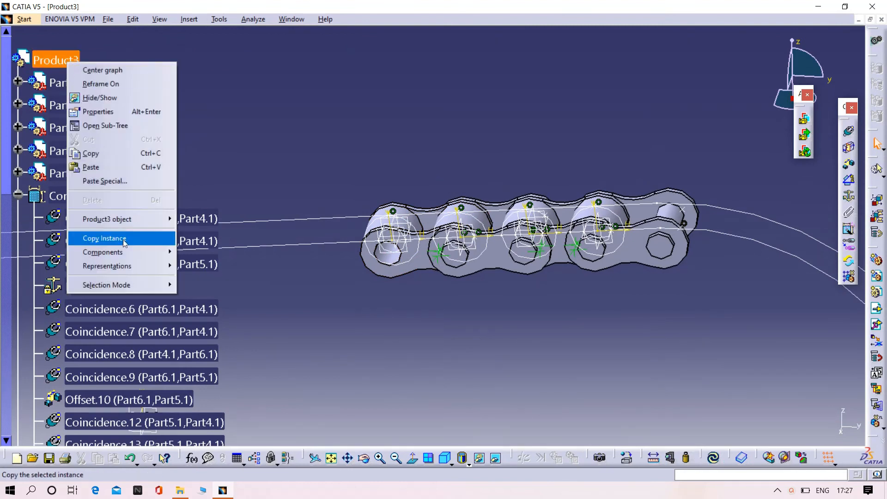
mouse_move(127, 253)
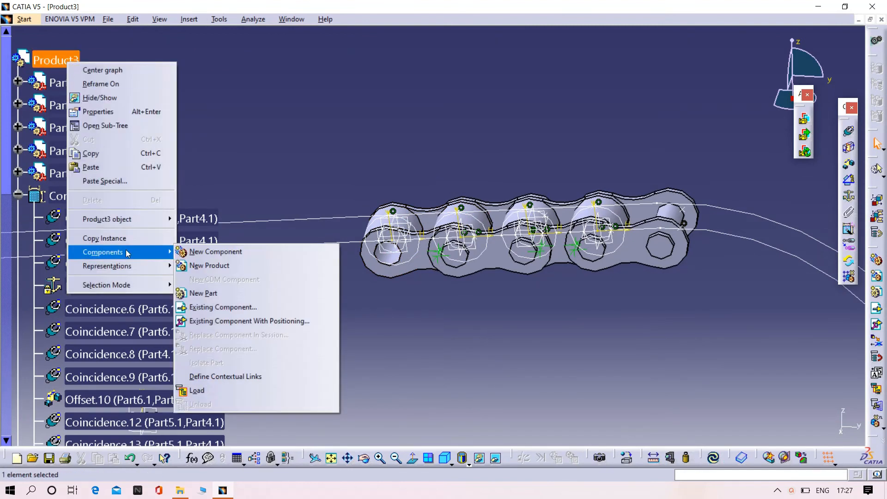
click(266, 307)
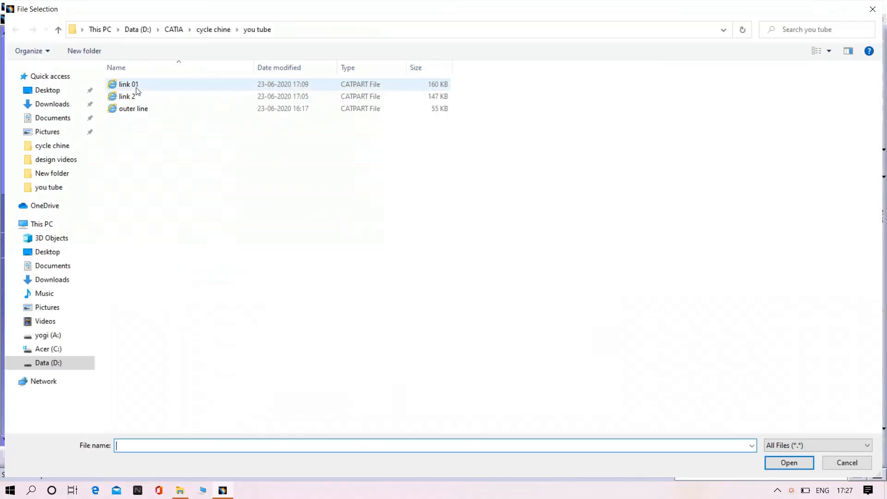
click(134, 85)
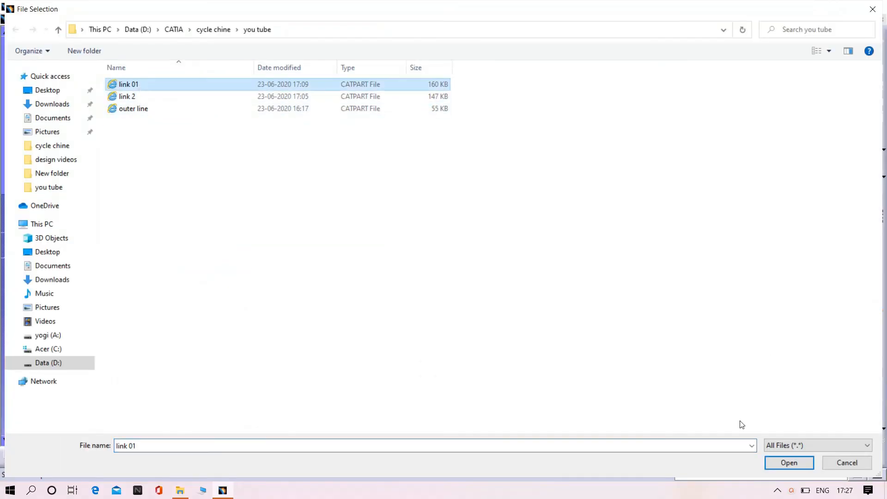
click(795, 468)
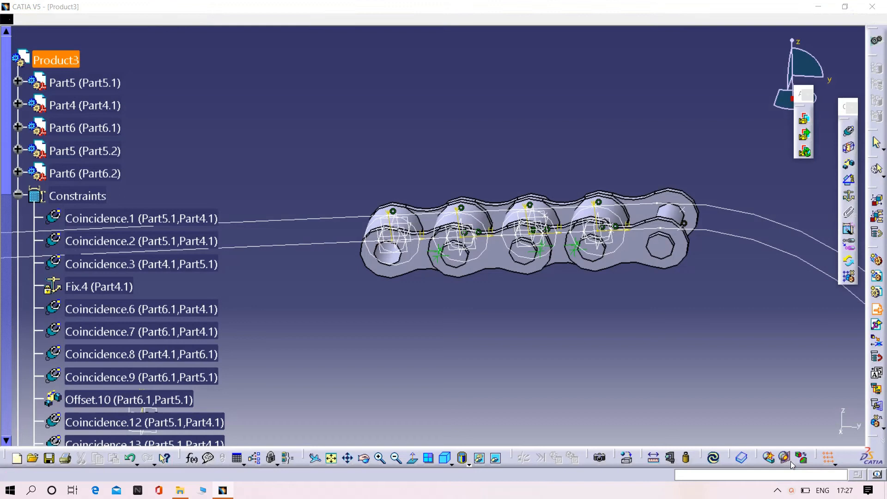
click(818, 413)
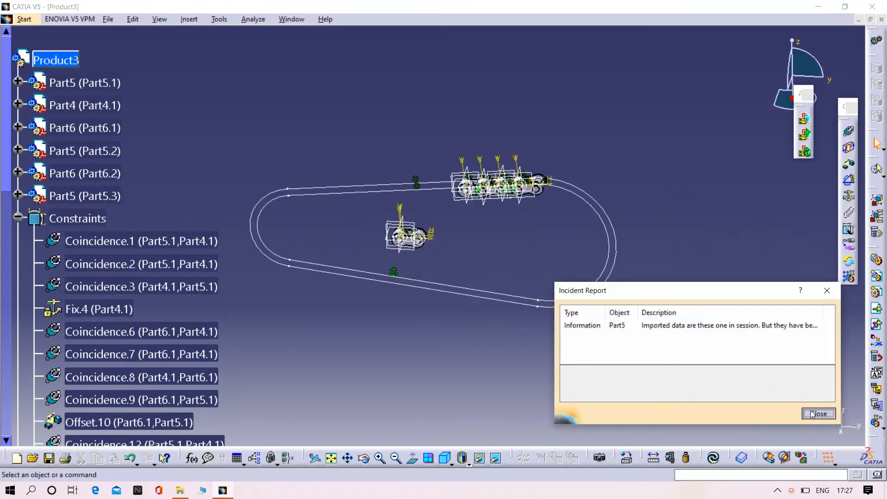
Step: Try a coincidence constraint on the newly inserted link's point, and undo the insertion of link 01
middle_drag(484, 276, 584, 212)
click(849, 132)
click(363, 256)
middle_drag(493, 238, 60, 385)
scroll(531, 237, down, 1)
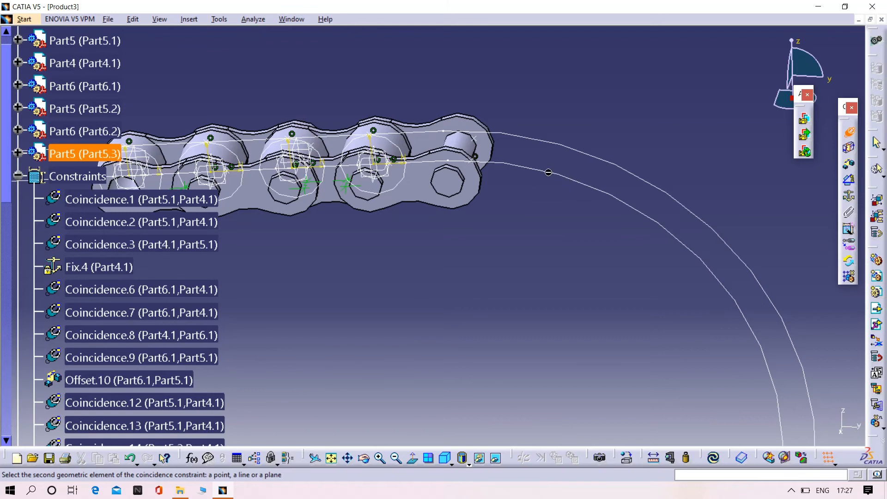
middle_drag(538, 165, 878, 273)
middle_drag(581, 251, 554, 351)
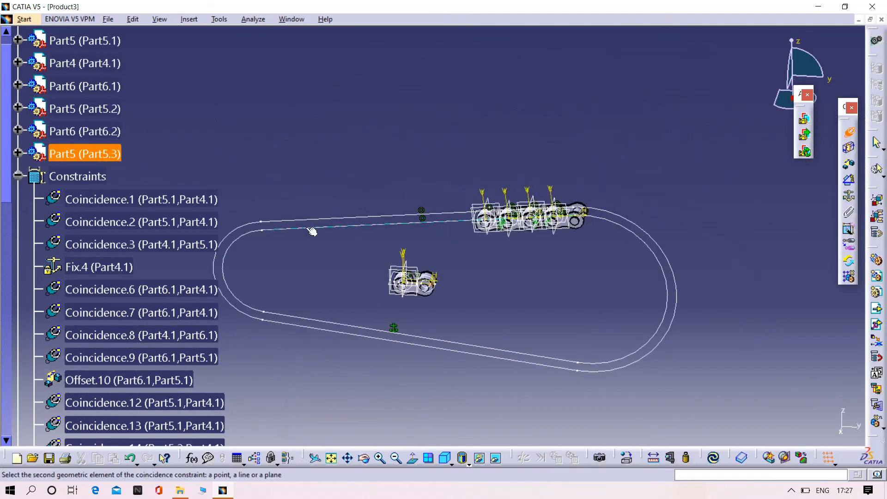
middle_drag(609, 273, 249, 195)
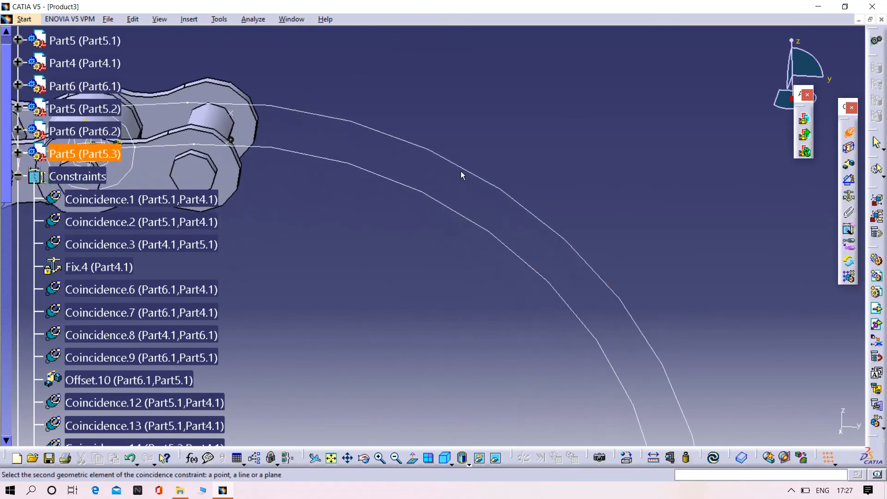
middle_drag(395, 219, 540, 189)
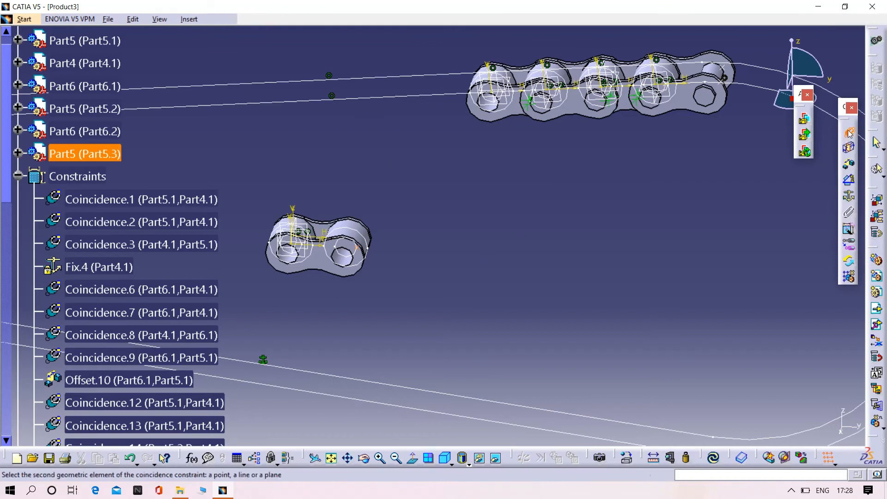
key(Escape)
key(ctrl+z)
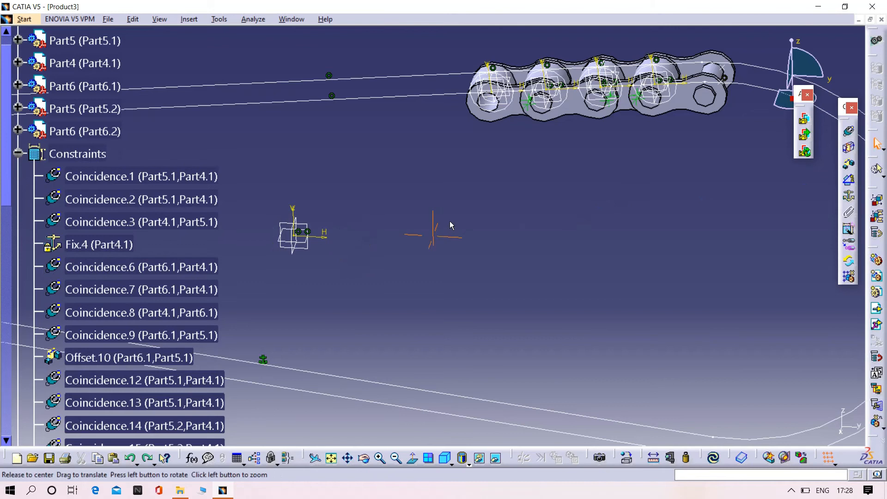
Step: Return to the DMU Kinematics workbench with the four-link chain assembly
middle_drag(450, 221, 445, 252)
click(22, 20)
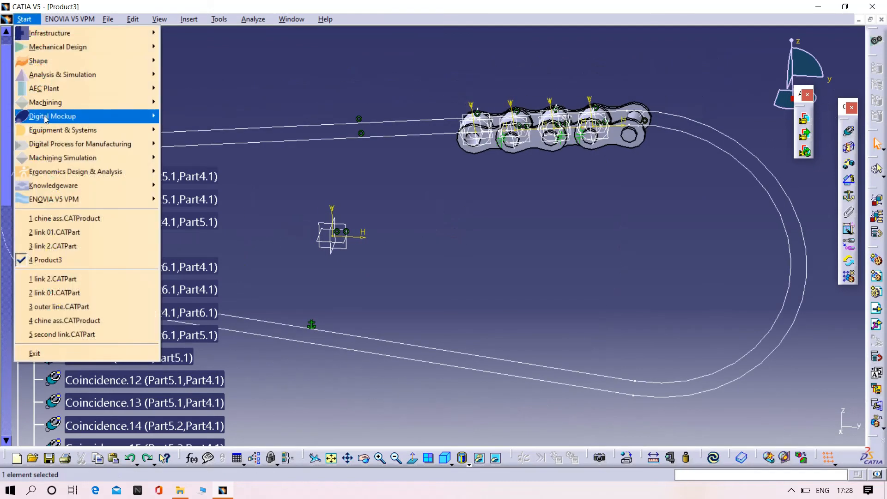
mouse_move(44, 115)
click(215, 146)
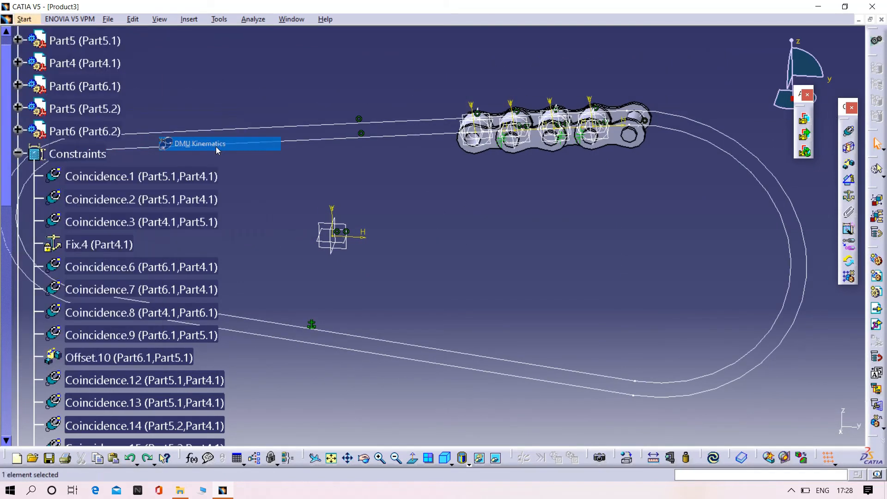
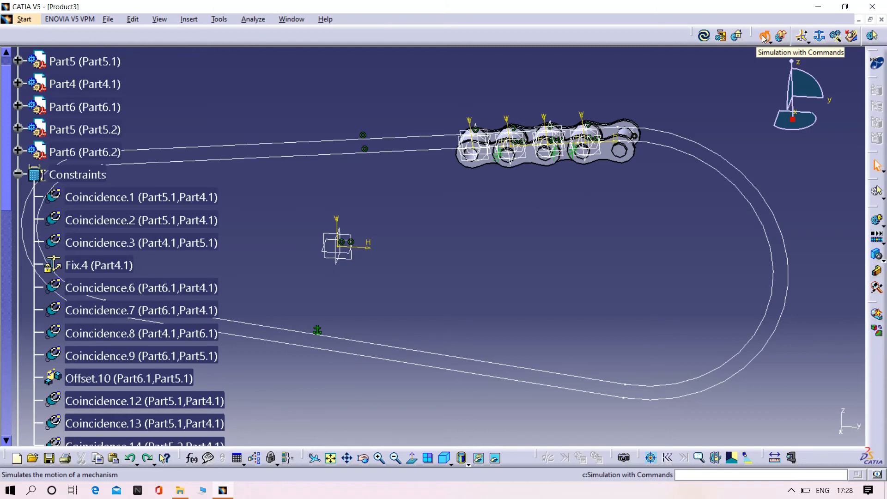
Step: Simulate Mechanism.1 with commands, stepping Command.1 to move the chain along its path and back, ending at 3.968
click(764, 37)
middle_drag(644, 144, 555, 136)
click(757, 229)
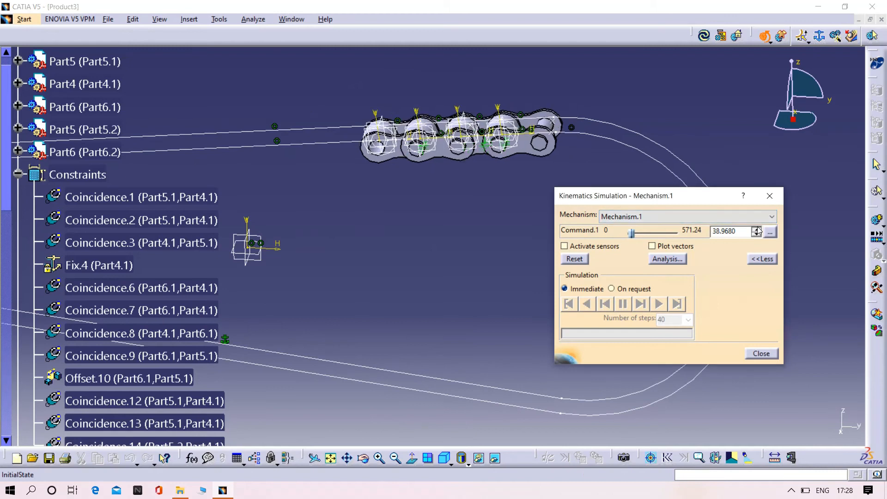
click(757, 229)
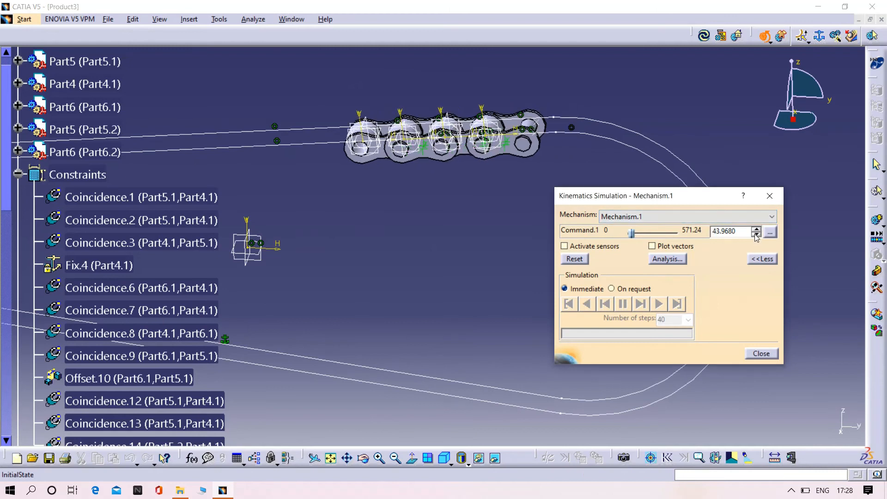
click(756, 236)
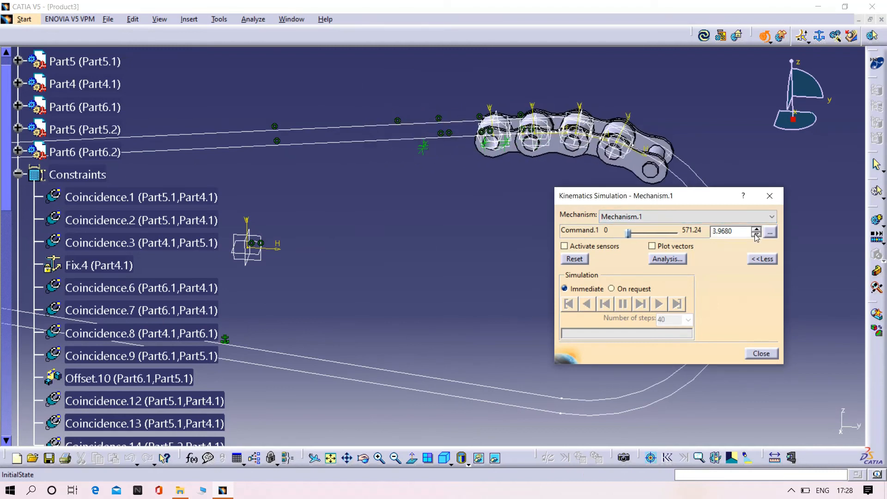
click(757, 230)
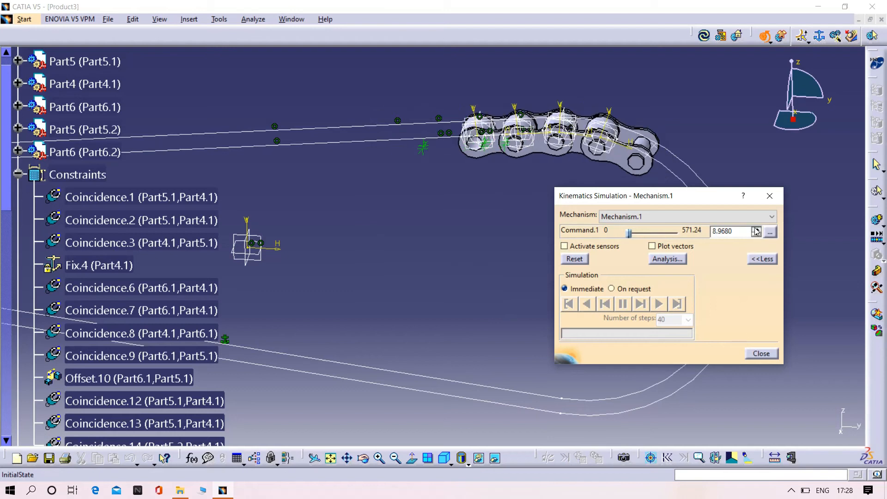
click(757, 236)
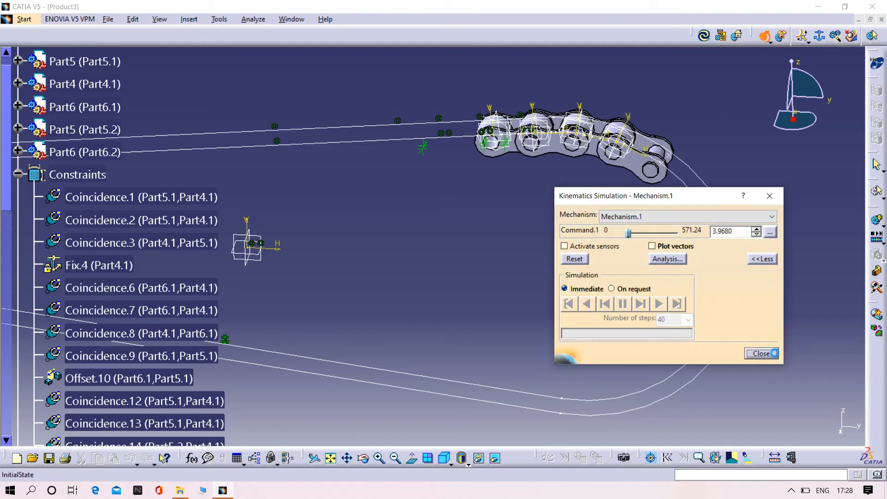
click(761, 353)
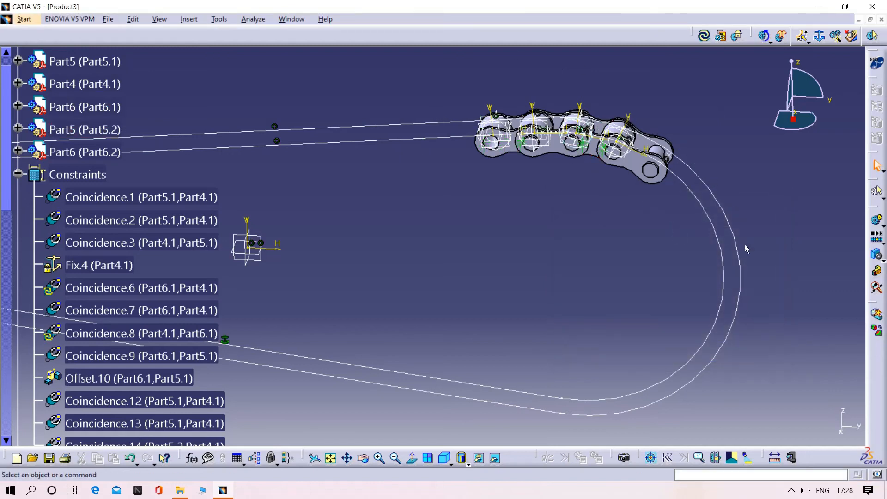
Step: Switch to the Assembly Design workbench and insert the existing component link 2 into Product3
middle_drag(464, 206, 564, 163)
middle_drag(503, 162, 539, 231)
scroll(49, 116, up, 3)
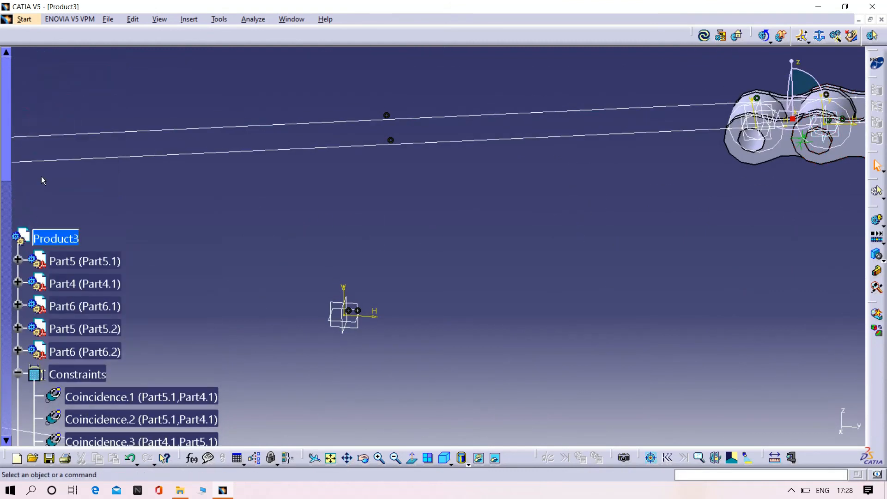
scroll(42, 180, down, 3)
click(24, 20)
mouse_move(69, 43)
click(203, 59)
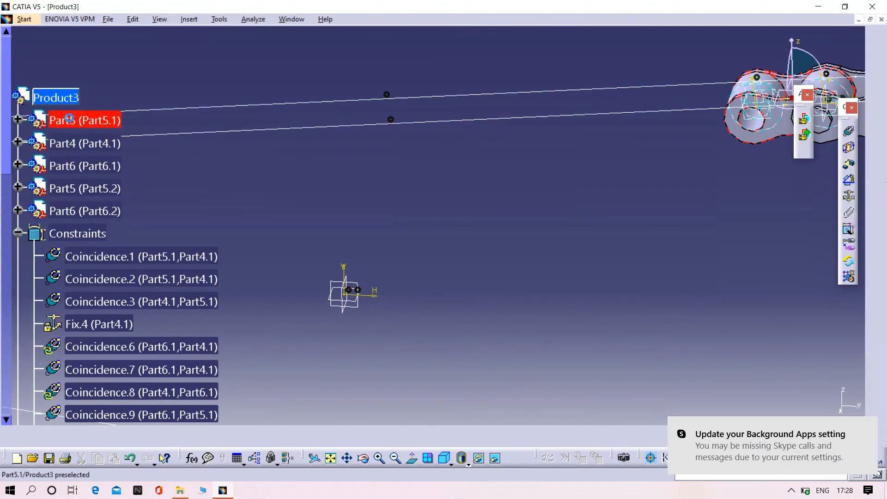
right_click(62, 100)
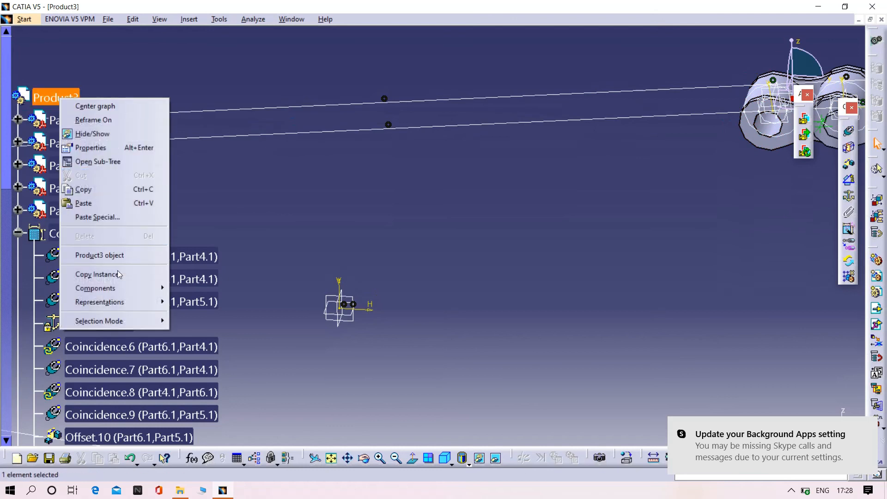
mouse_move(120, 290)
click(237, 344)
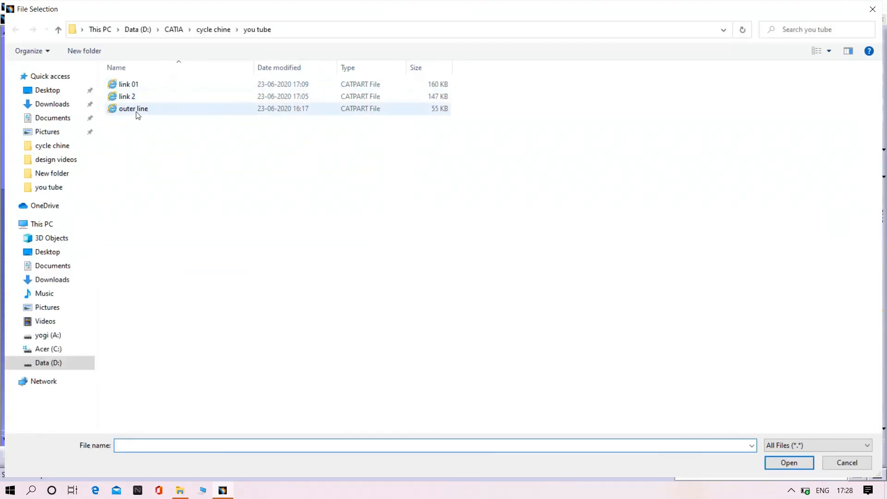
click(154, 97)
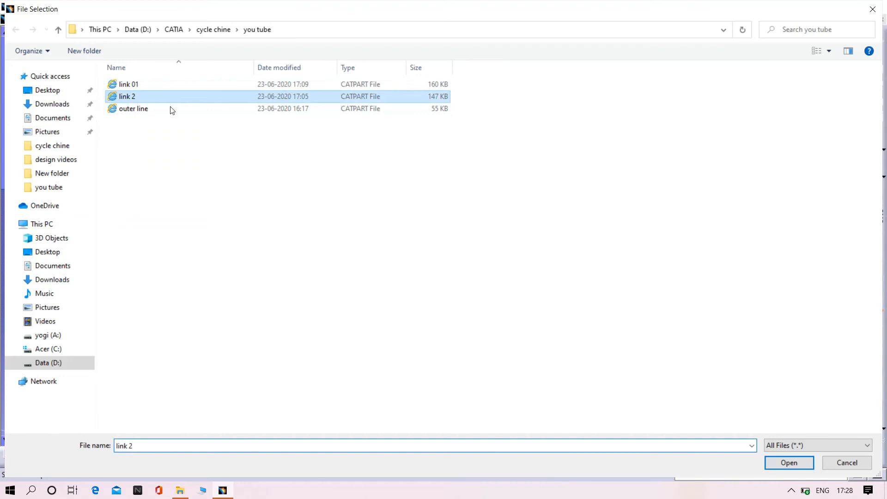
click(783, 468)
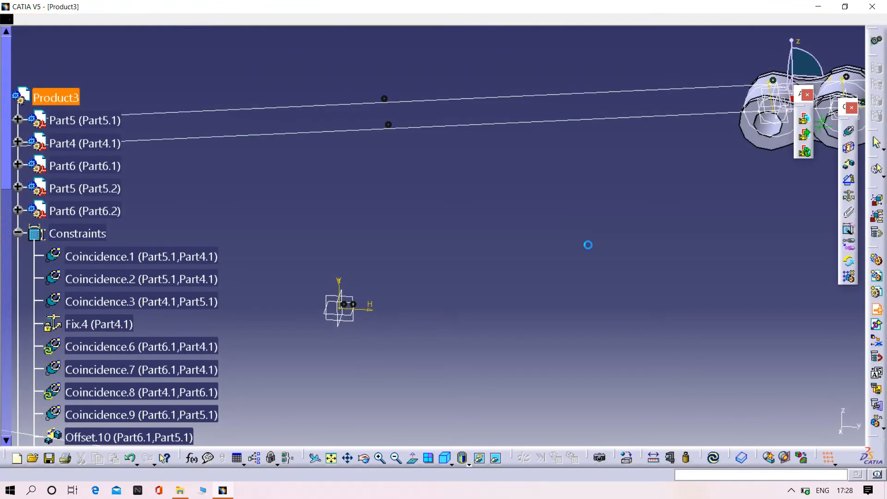
middle_drag(396, 192, 566, 221)
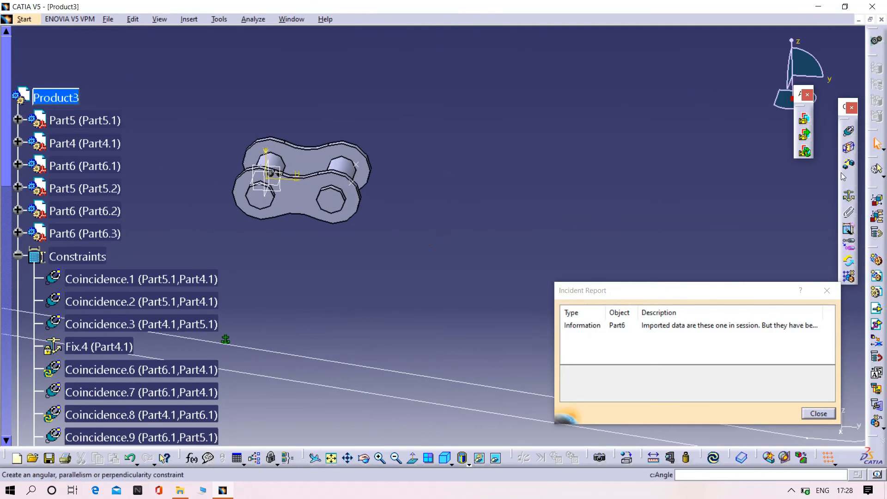
Step: Add a coincidence constraint between the point at the leading pin of the newly inserted link Part6.3 and the inner path curve
click(848, 131)
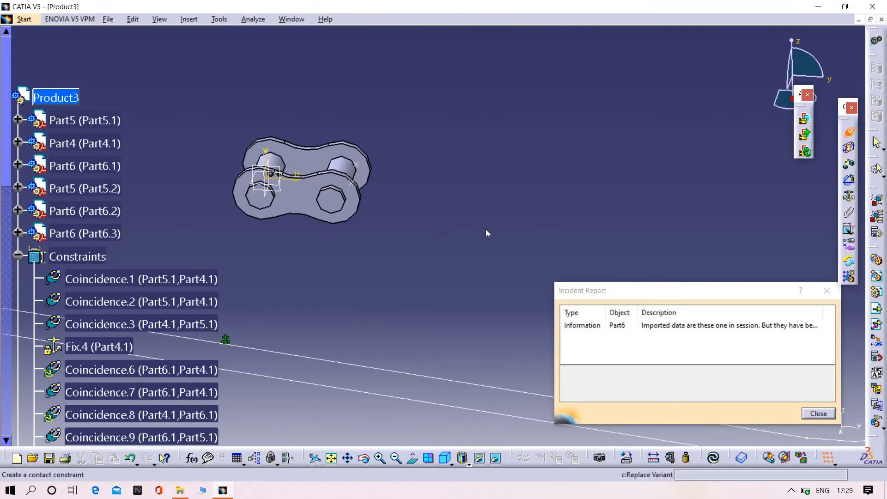
click(352, 182)
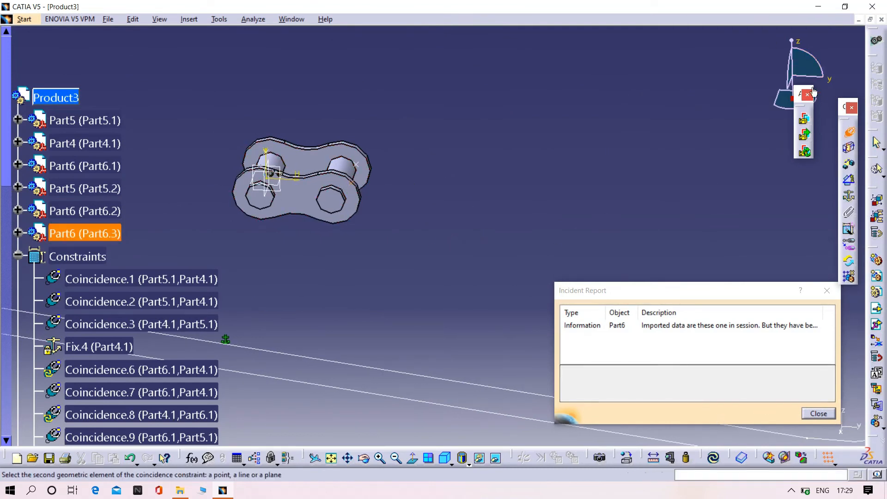
middle_drag(510, 119, 487, 319)
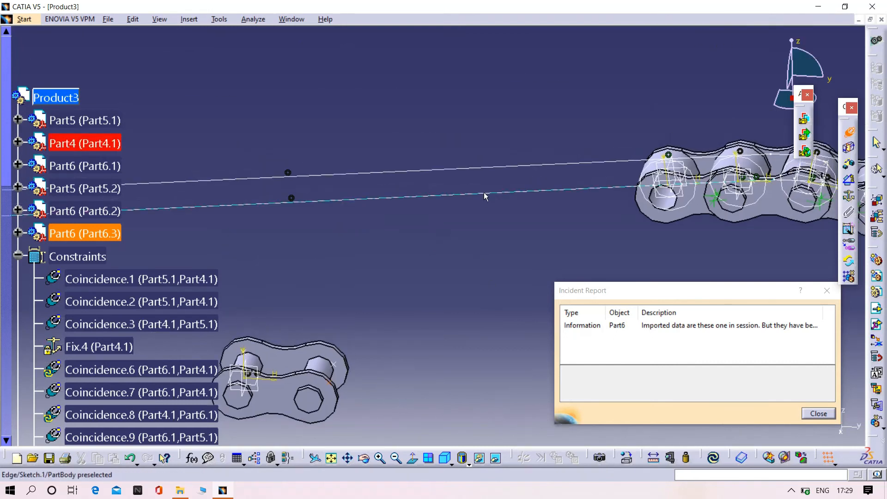
click(485, 194)
middle_drag(432, 375, 465, 314)
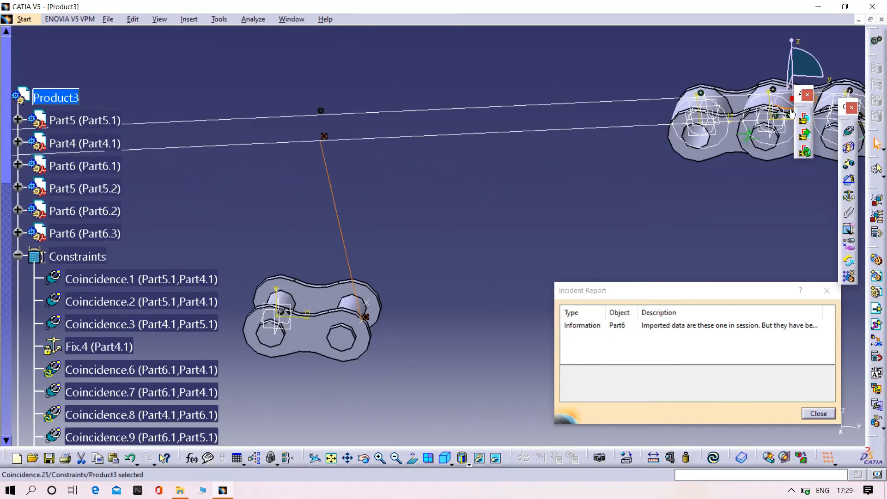
click(849, 134)
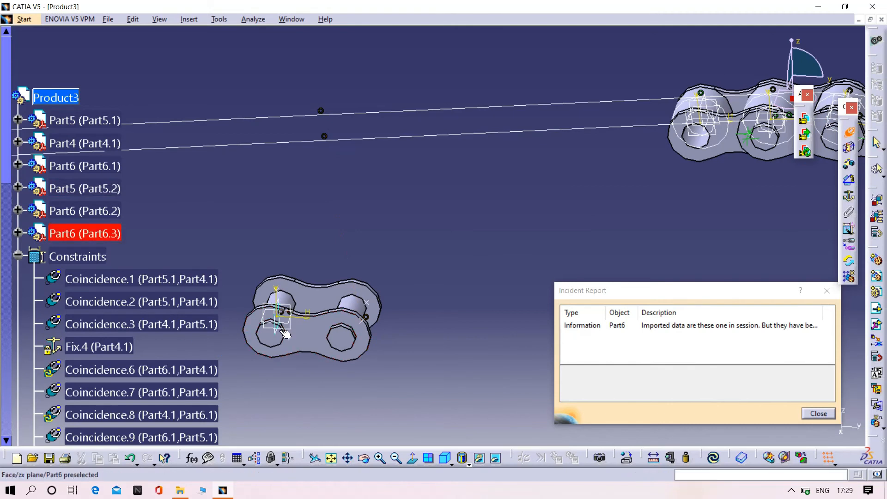
click(283, 314)
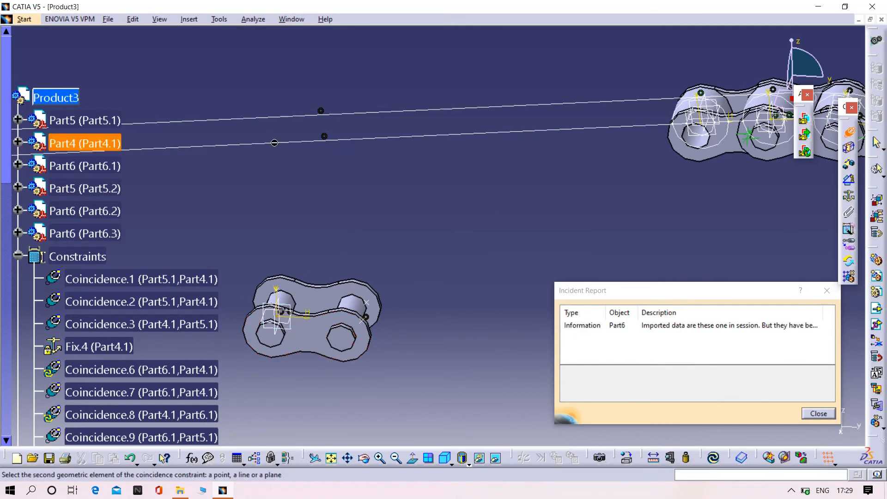
middle_drag(402, 187, 578, 74)
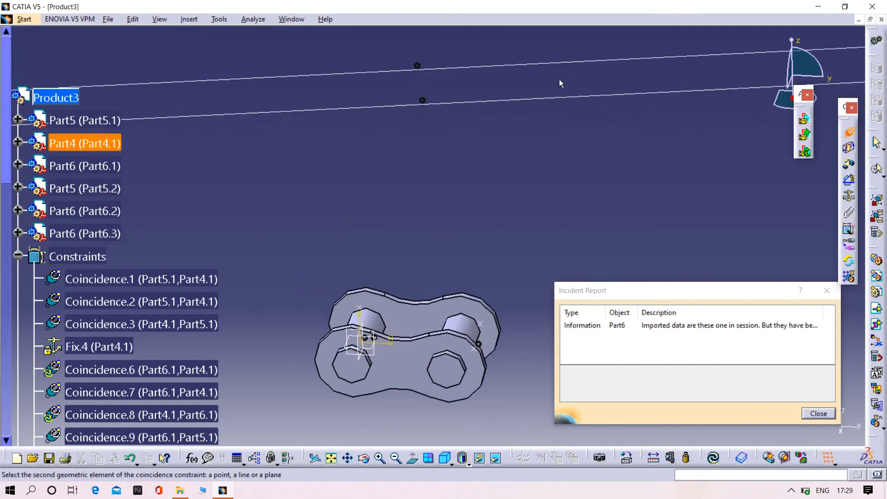
click(827, 413)
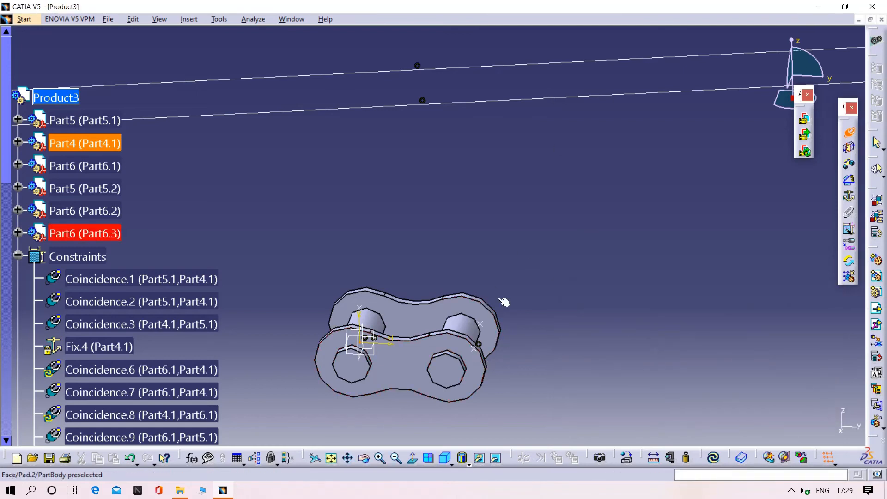
key(Escape)
Step: Update the assembly, constrain the origin point at Part6.3's trailing pin coincident with the inner path curve, and update again
click(713, 458)
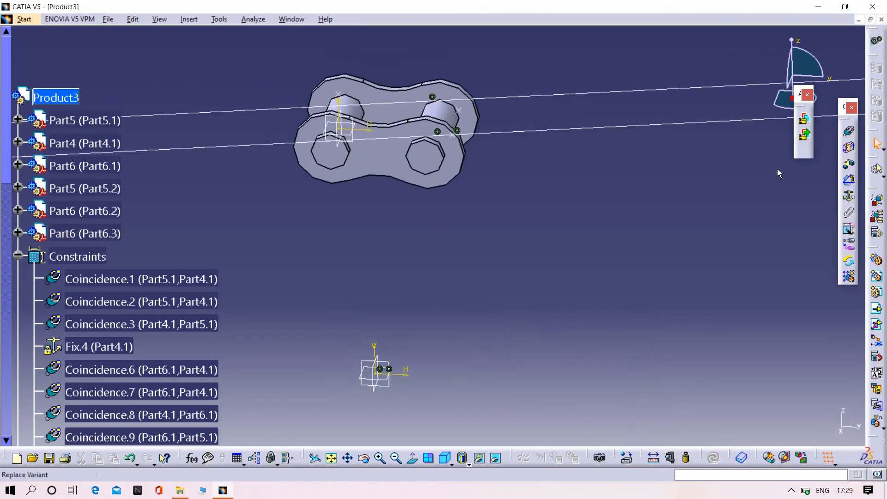
click(851, 134)
click(364, 139)
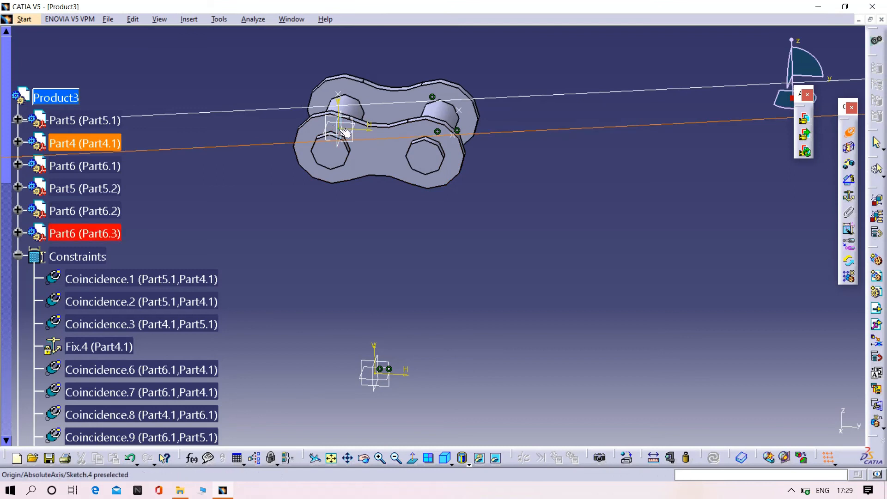
click(345, 133)
click(714, 457)
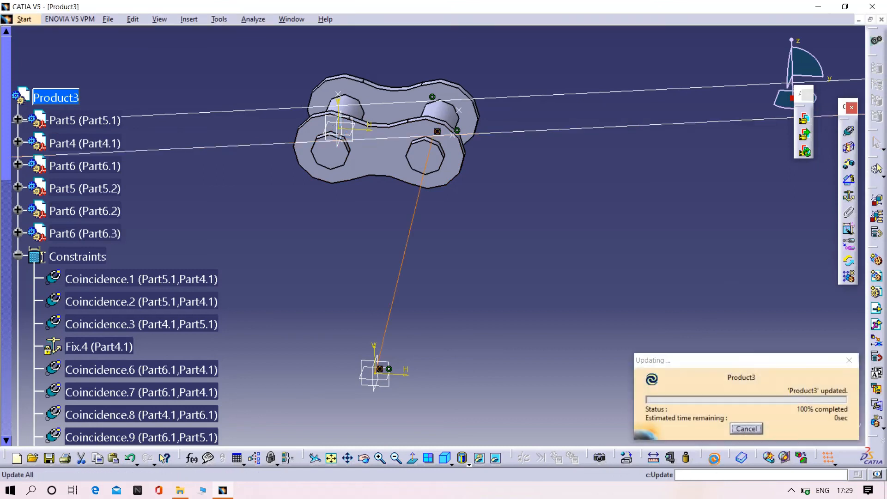
Step: Switch Product3 back to the DMU Kinematics workbench
middle_drag(558, 221, 515, 298)
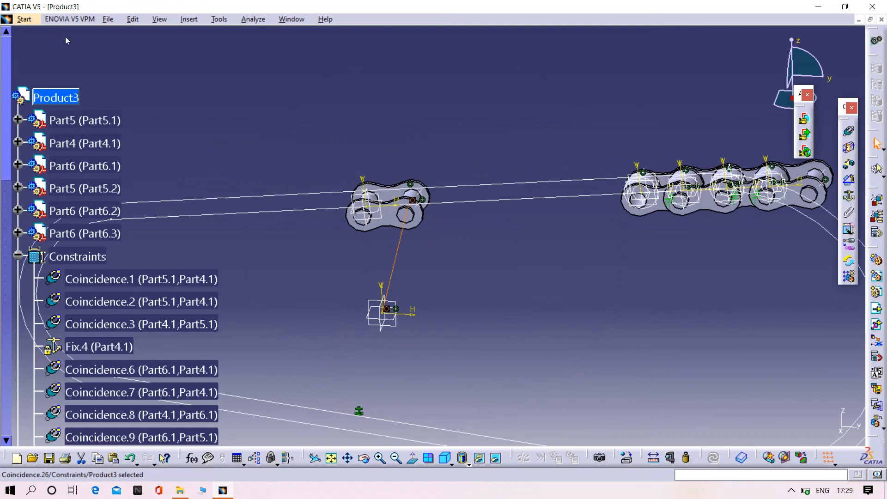
click(21, 22)
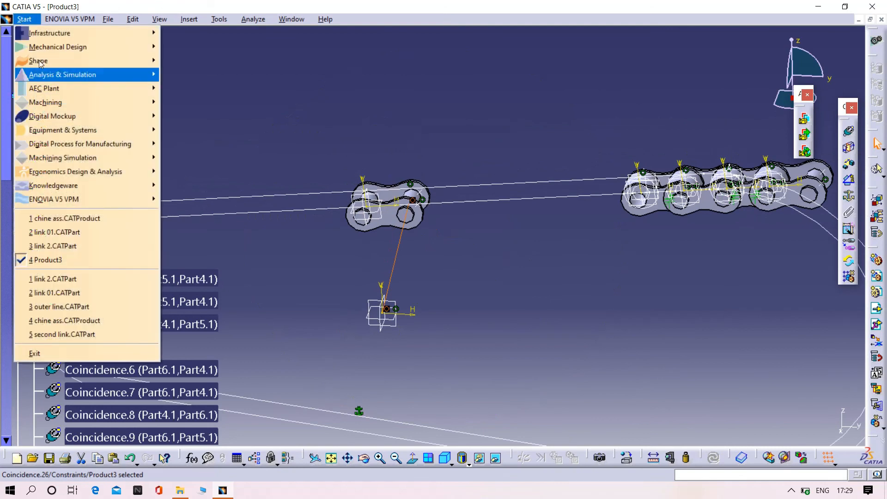
mouse_move(93, 116)
click(218, 144)
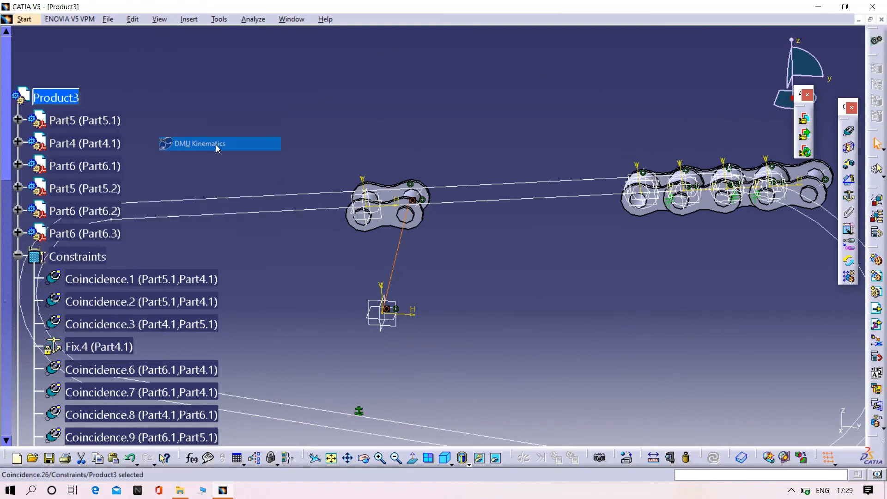
Step: Create a null-offset revolute joint in Mechanism.1 between Part5.1's free-end roller and Part6.3's leading pin, using their axes and side faces
mouse_move(495, 135)
middle_down()
mouse_move(481, 234)
mouse_move(504, 134)
middle_up()
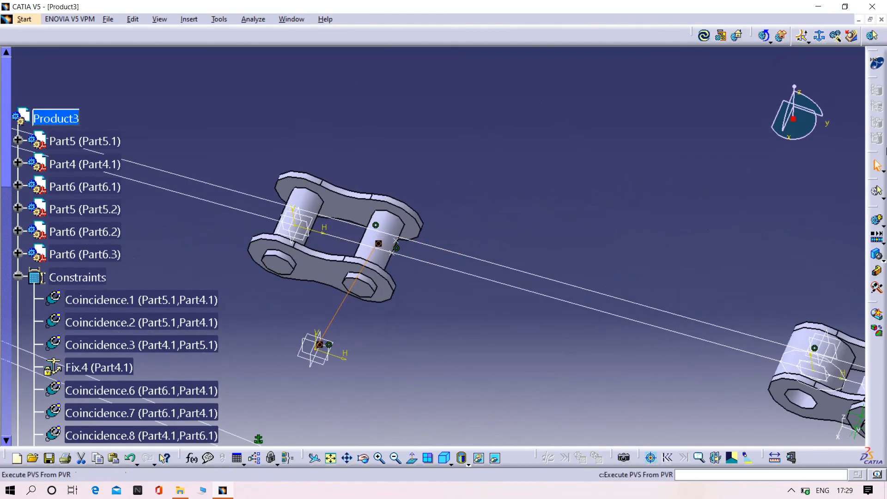
click(805, 38)
click(818, 58)
middle_drag(439, 143, 563, 229)
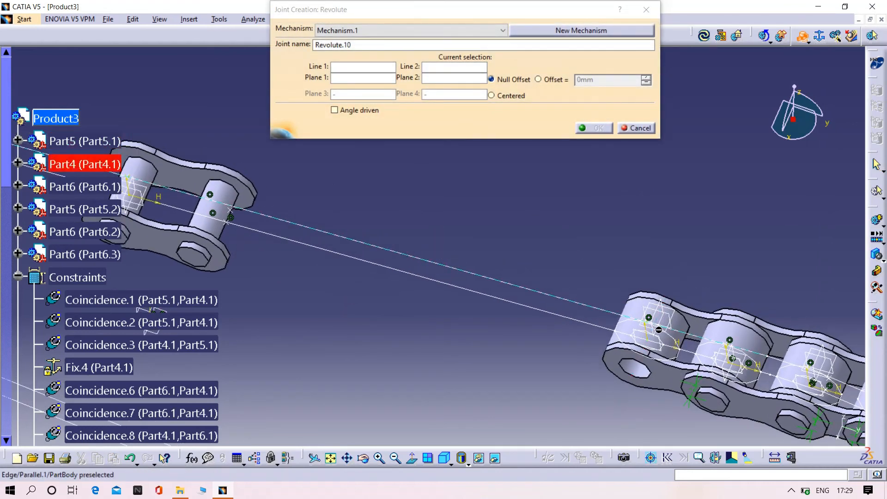
click(638, 310)
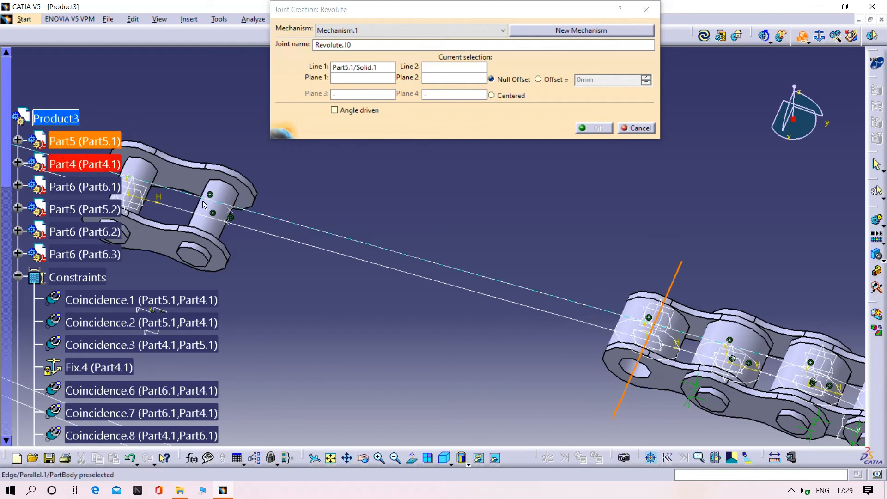
click(227, 213)
middle_drag(523, 345, 501, 205)
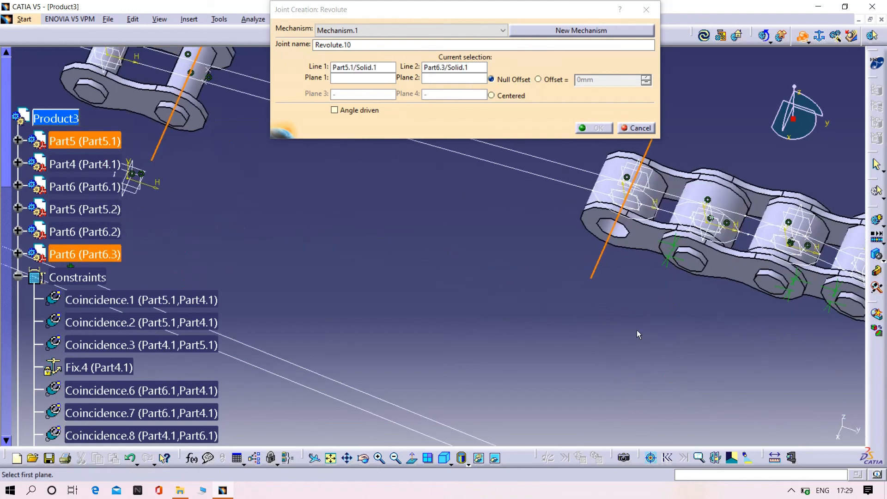
click(633, 242)
click(185, 131)
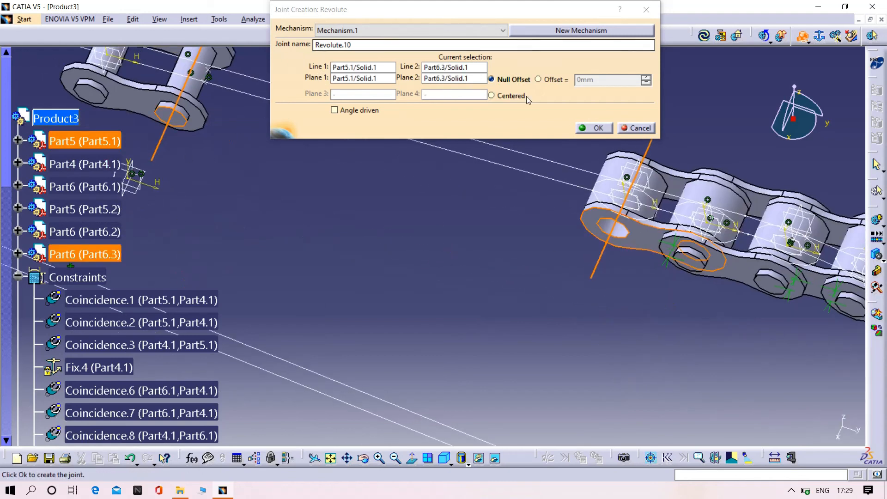
click(598, 131)
Step: Create a point curve joint in Mechanism.1 between the inner path curve of Part4.1 and the sketch point at Part6.3's leading pin
middle_drag(489, 253, 384, 254)
middle_drag(524, 142, 408, 111)
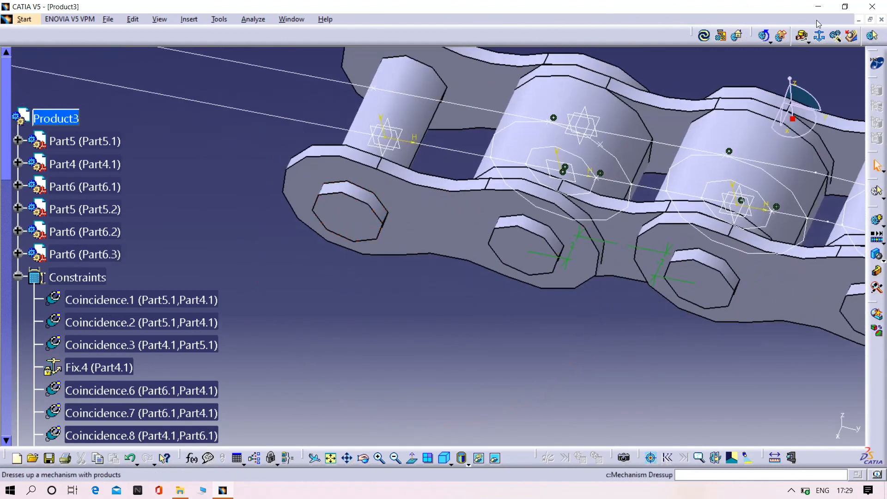
click(821, 42)
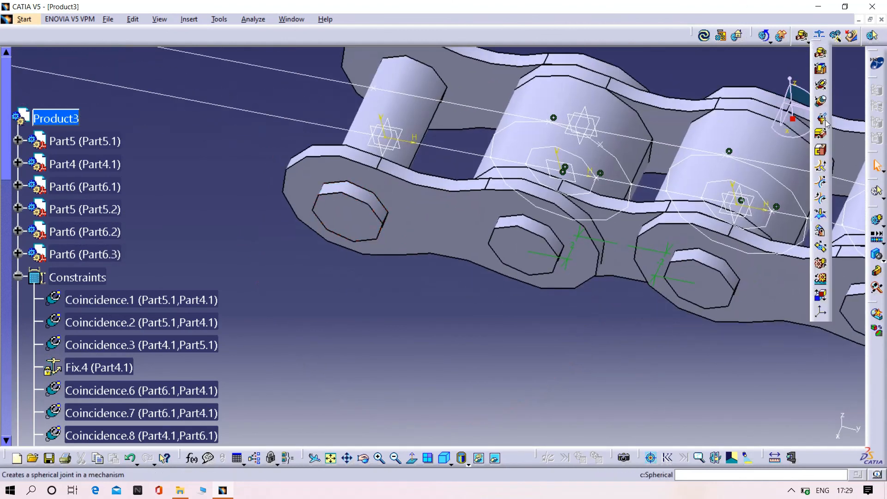
click(822, 181)
click(649, 187)
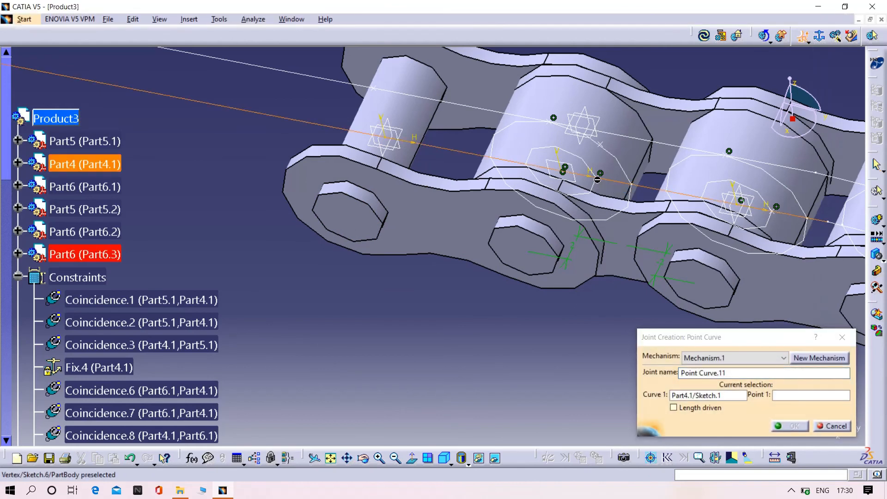
click(600, 175)
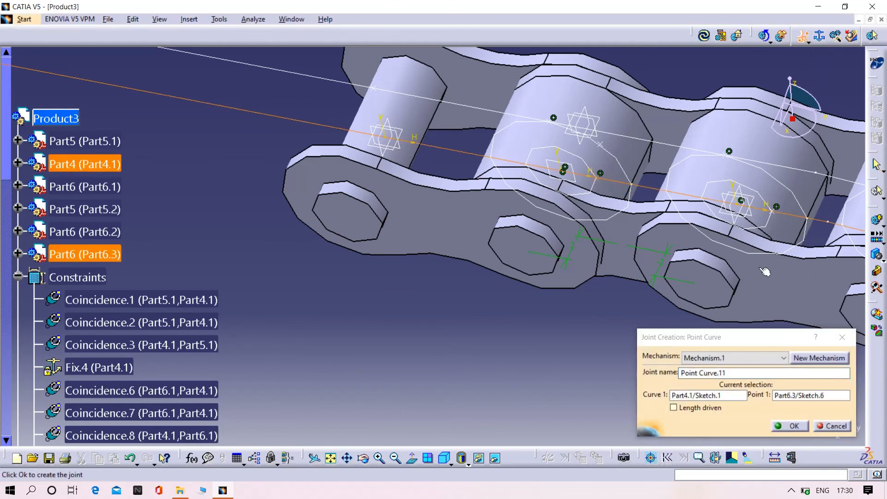
click(795, 426)
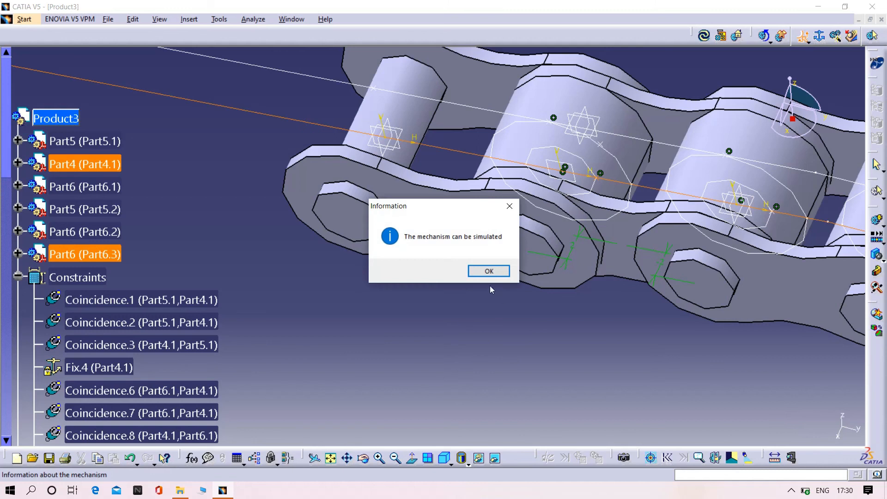
click(489, 271)
Step: Simulate Mechanism.1 with commands, running Command.1 forward to 223.968 and then stepping it back and forth along the path
middle_drag(493, 301, 258, 213)
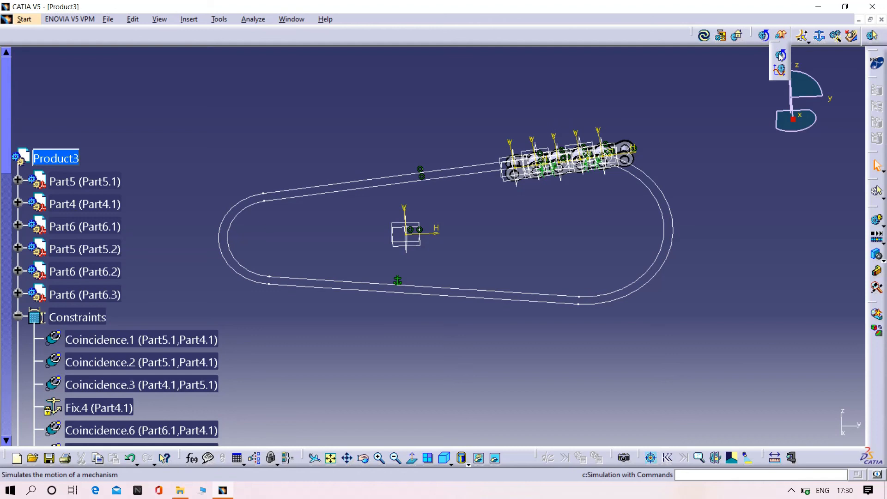
click(781, 56)
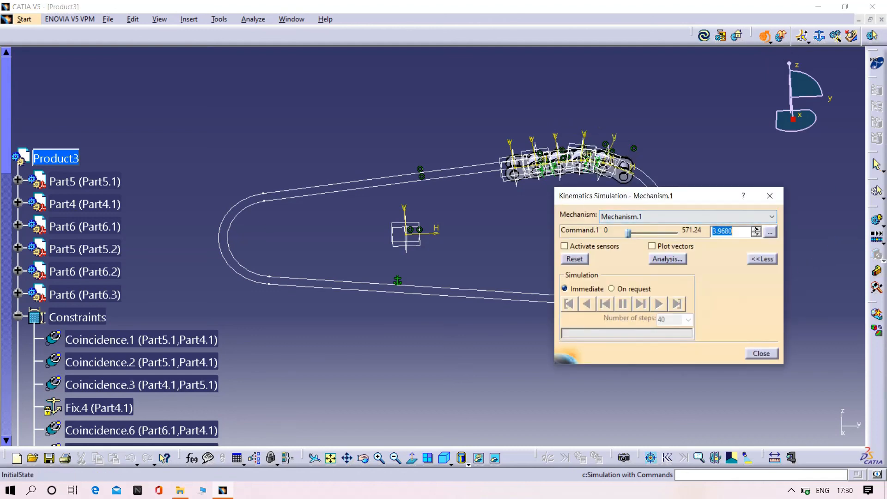
click(756, 230)
click(756, 234)
middle_drag(515, 236, 375, 210)
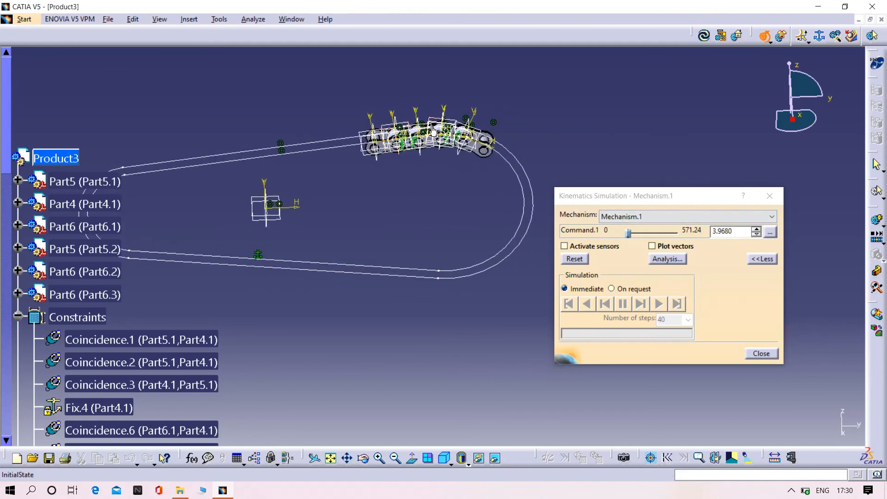
click(756, 229)
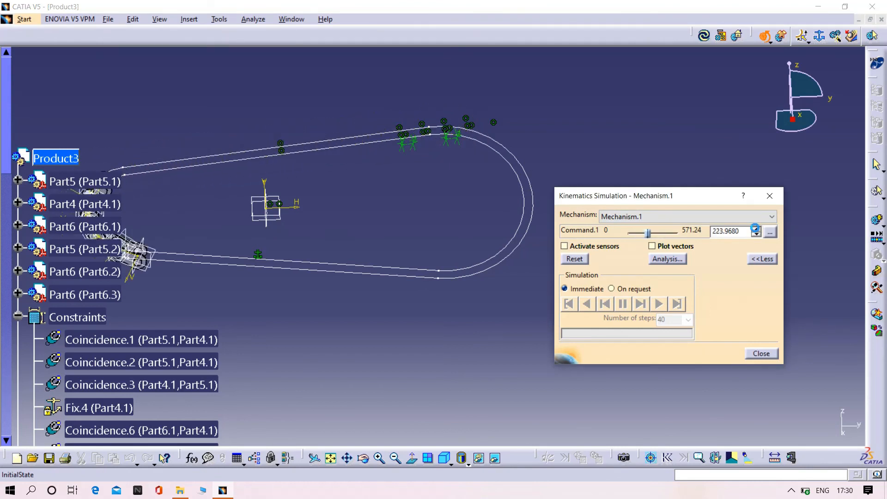
click(757, 235)
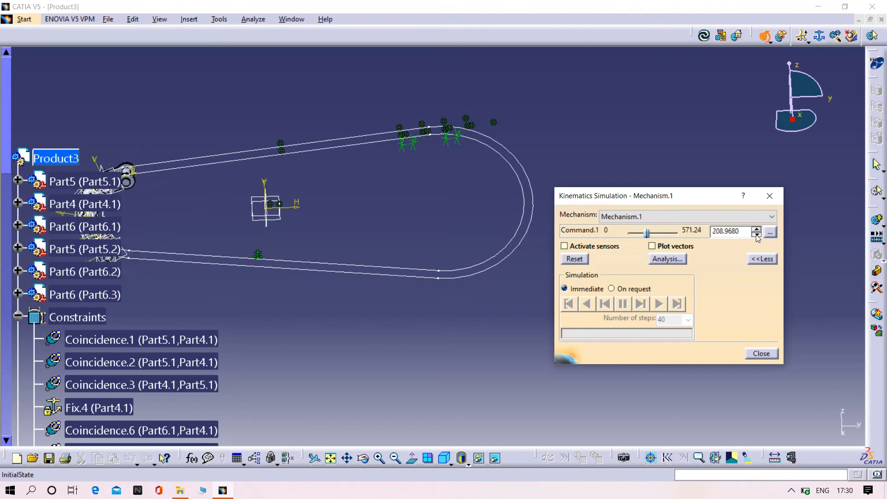
click(757, 229)
Step: Step Command.1 forward and back around the path's smaller bend, leave it at 198.968, and close the simulation
middle_drag(346, 233, 432, 215)
middle_drag(257, 215, 349, 207)
click(760, 230)
click(760, 230)
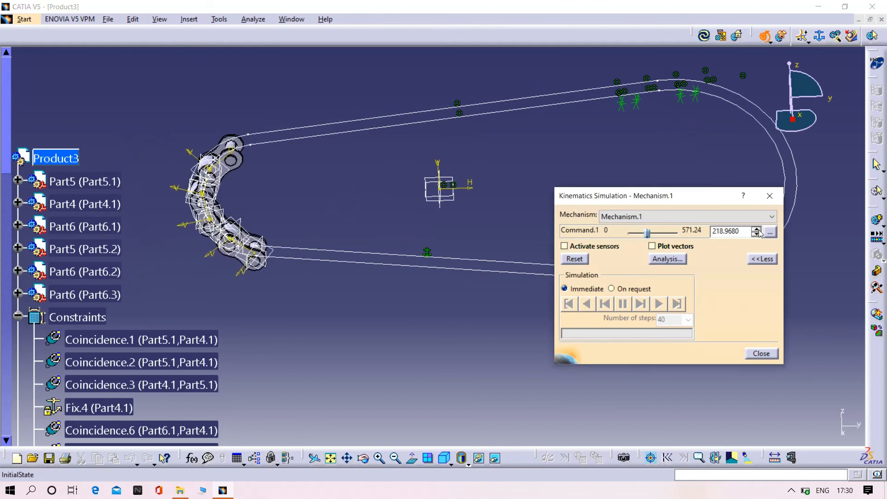
click(757, 230)
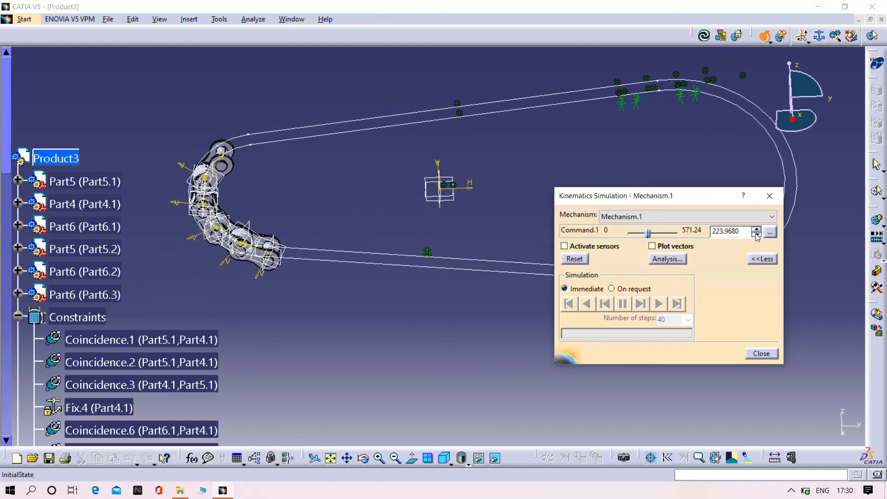
click(757, 236)
click(757, 235)
click(757, 236)
click(757, 236)
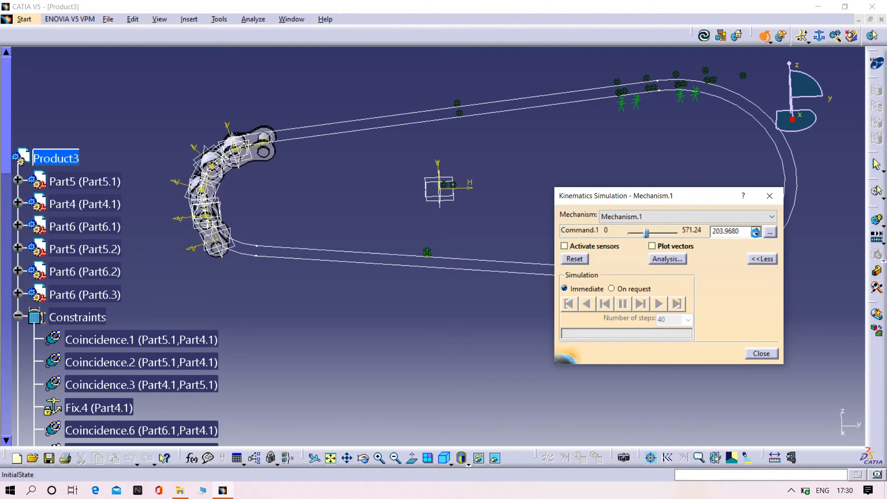
click(757, 235)
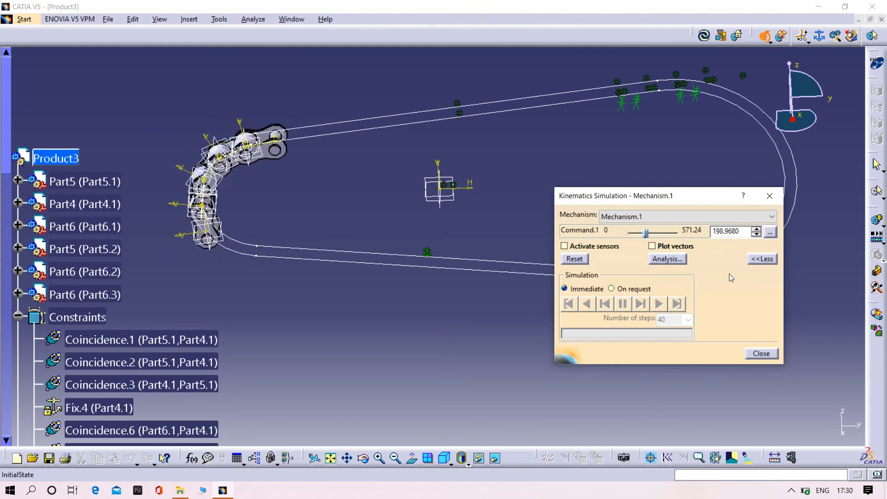
click(766, 355)
Step: Switch Product3 to the Assembly Design workbench
scroll(4, 119, down, 3)
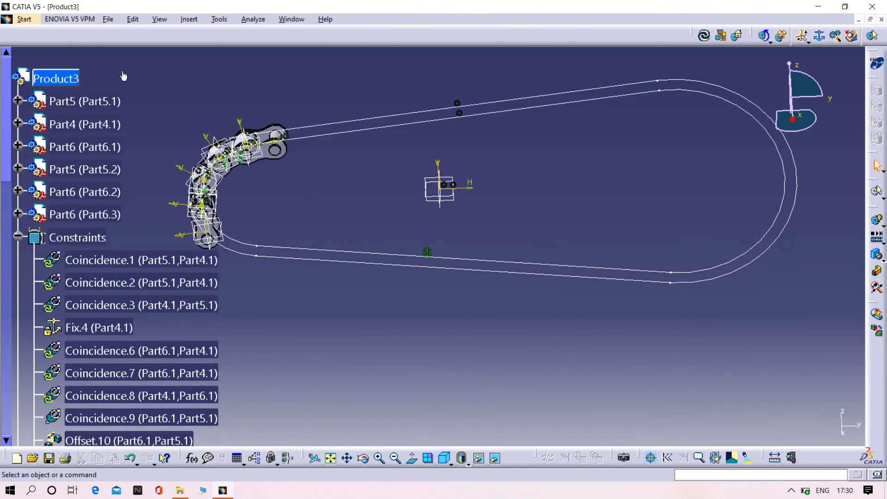
right_click(46, 74)
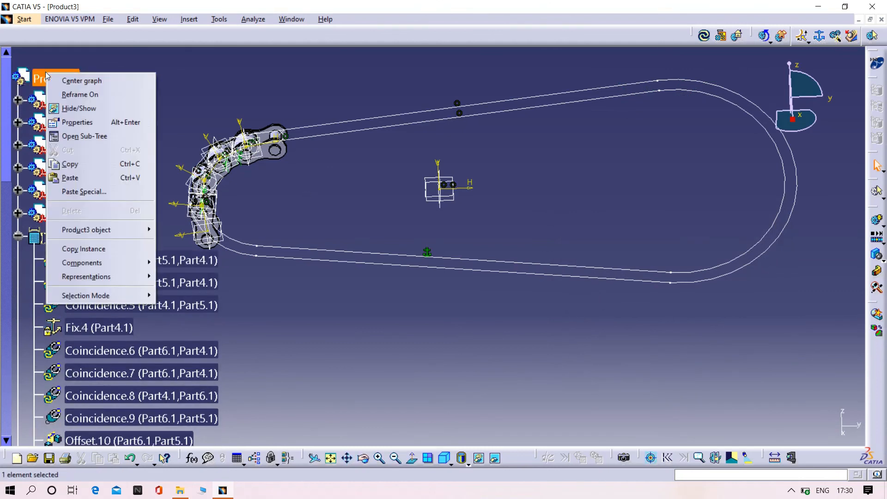
click(121, 63)
click(24, 19)
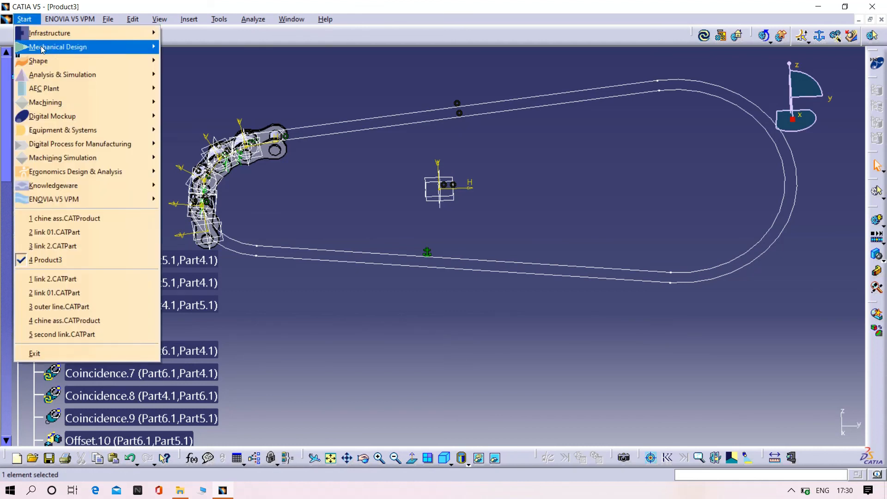
mouse_move(42, 49)
click(183, 60)
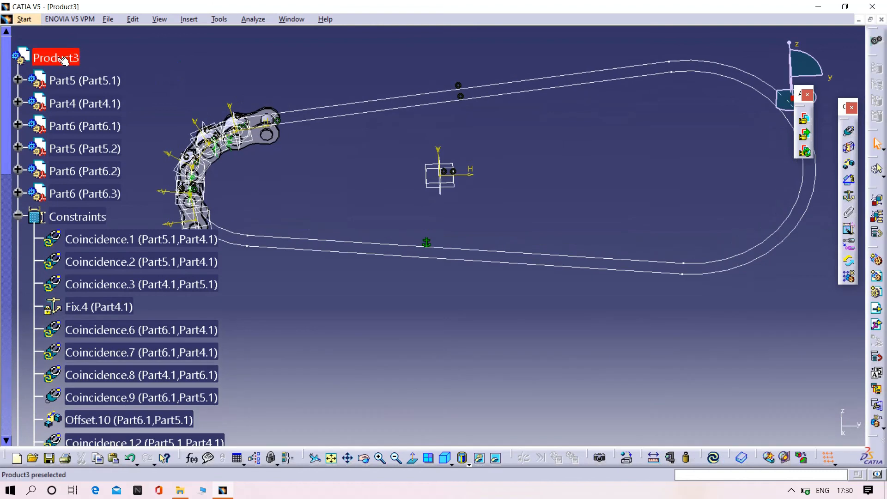
Step: Insert the link 01 part into Product3 as an existing component and dismiss the incident report
right_click(65, 61)
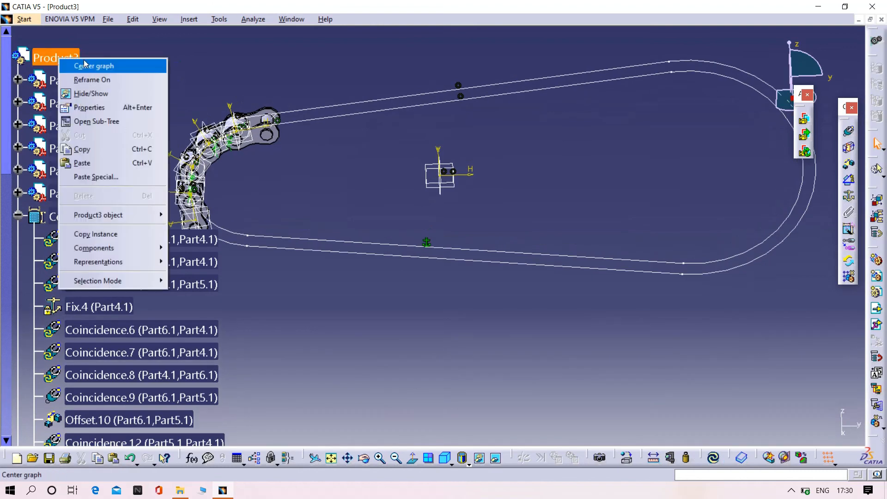
mouse_move(119, 250)
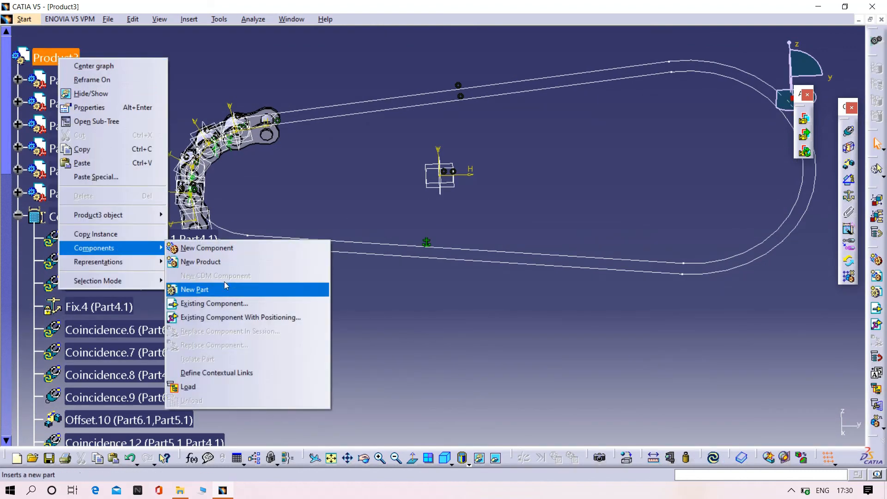
click(226, 303)
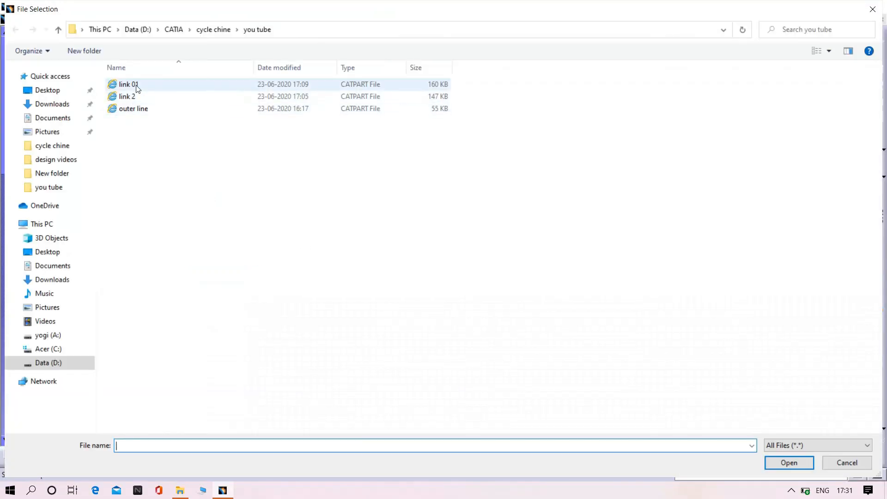
click(136, 88)
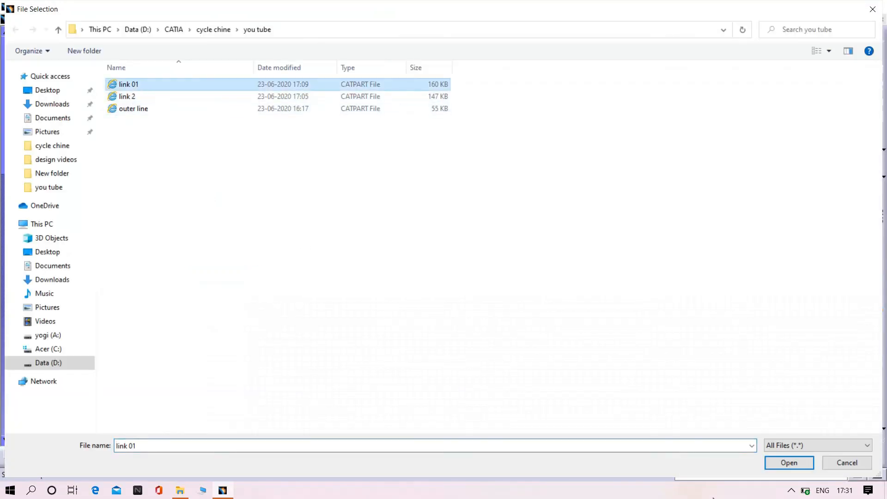
click(787, 462)
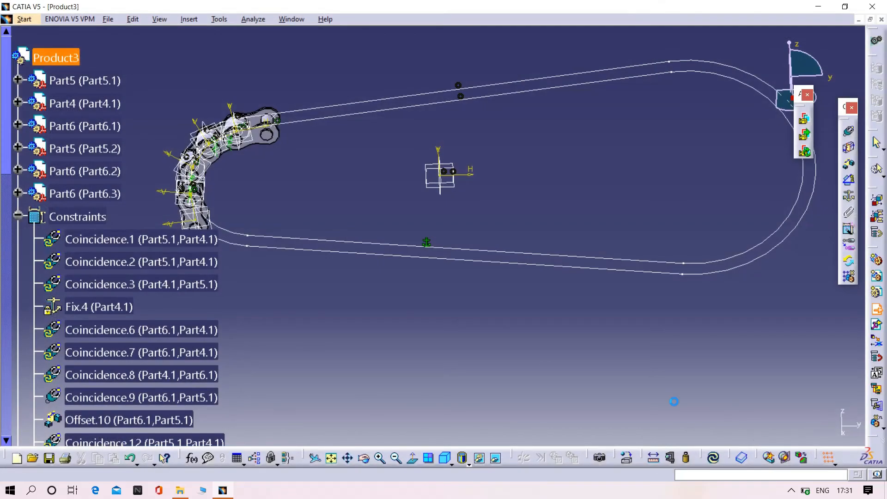
middle_drag(415, 266, 383, 259)
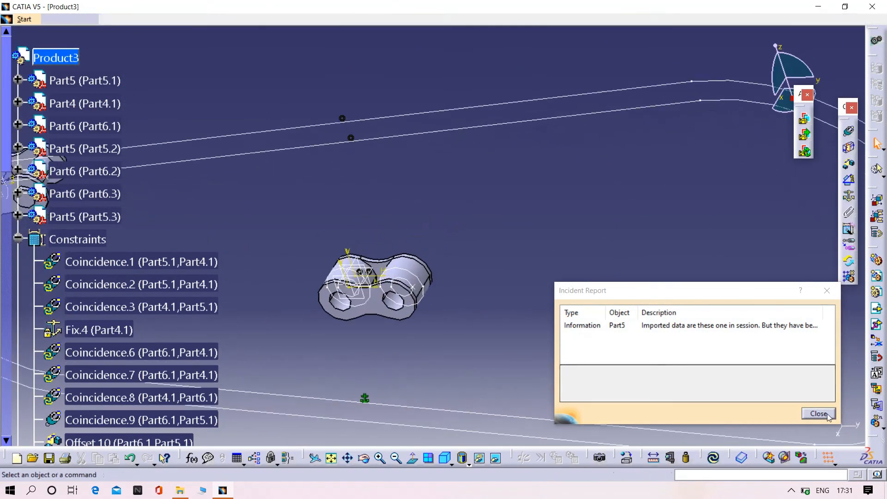
click(819, 414)
Step: Try to constrain a point of the newly inserted link Part5.3 coincident with the inner path curve and update the assembly
click(851, 133)
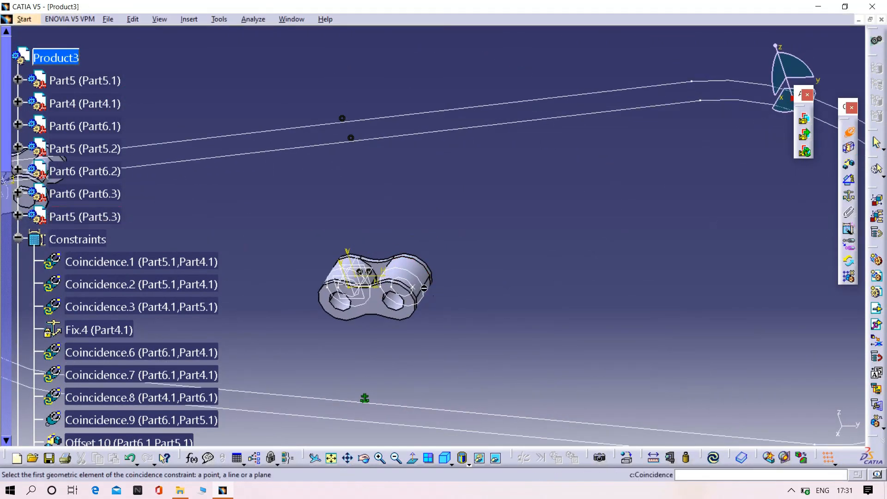
click(442, 236)
click(284, 149)
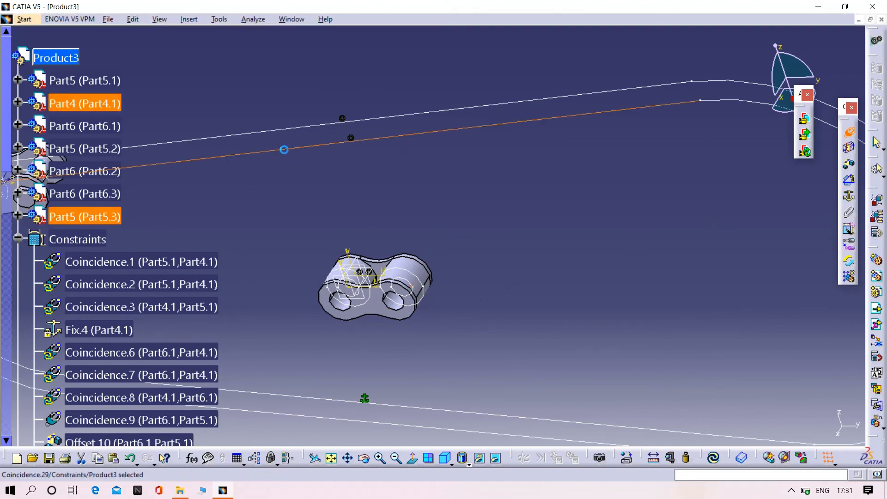
click(714, 459)
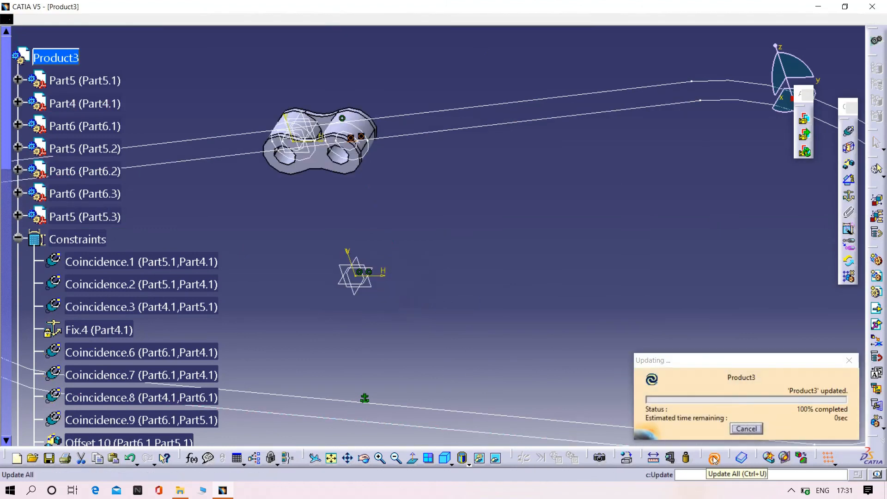
Step: Undo the last assembly update
middle_drag(757, 272, 611, 386)
middle_drag(861, 213, 687, 237)
middle_drag(447, 335, 606, 334)
middle_drag(727, 229, 714, 190)
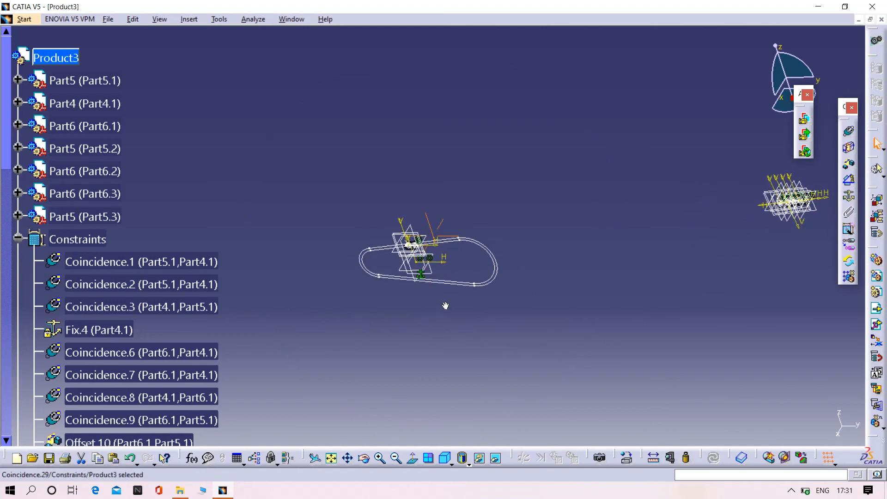
key(ctrl+u)
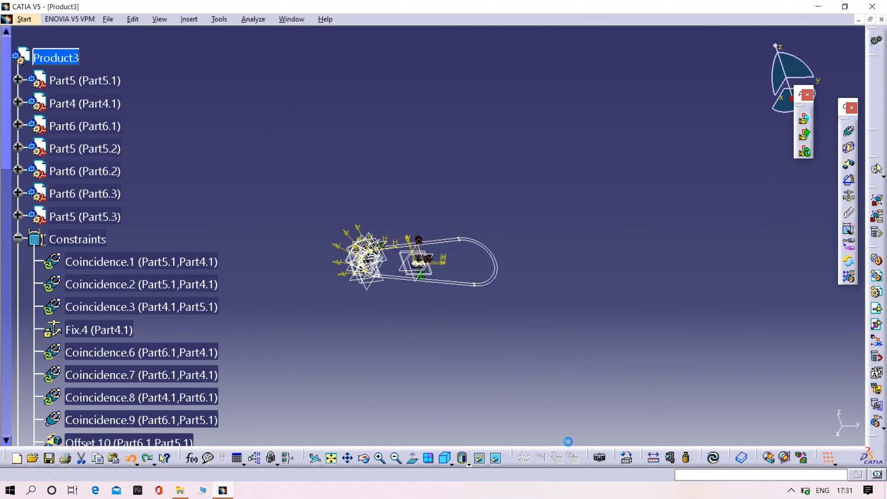
middle_drag(361, 366, 472, 296)
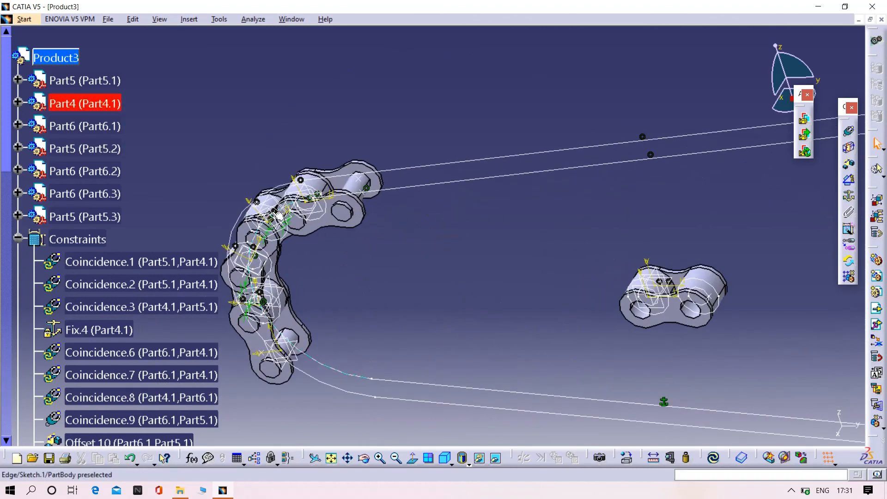
Step: Deactivate the coincidence constraints tying the existing links to path part Part4.1: numbers 1, 2, 3, 6, 7, 8, 12, 13, 15, 16, 20, 21, 22, 25 and 26
scroll(125, 241, down, 5)
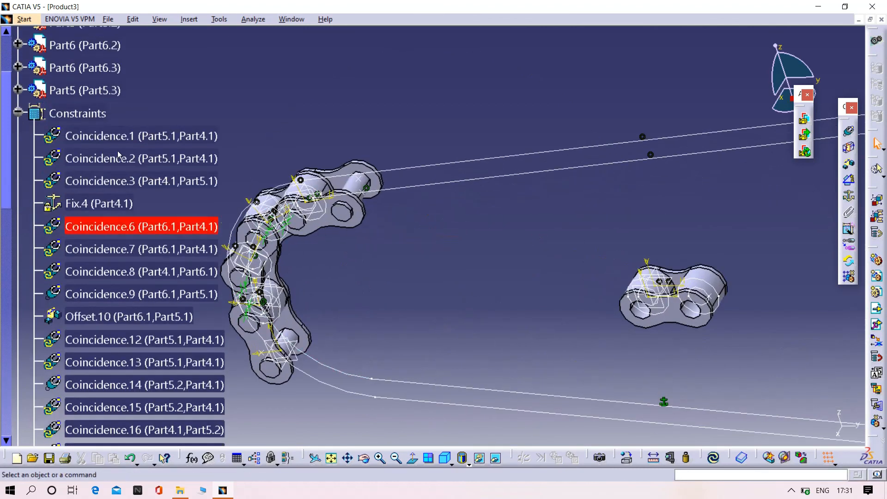
click(84, 138)
ctrl+click(86, 160)
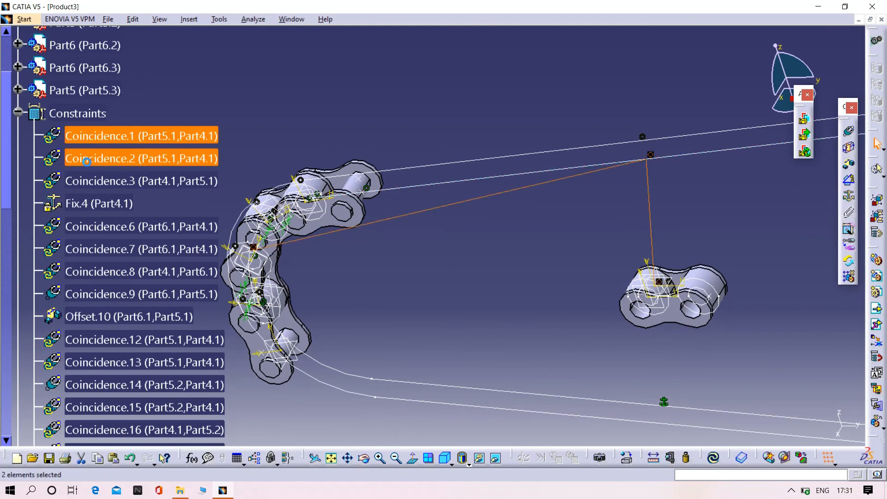
ctrl+click(113, 227)
ctrl+click(111, 249)
ctrl+click(110, 270)
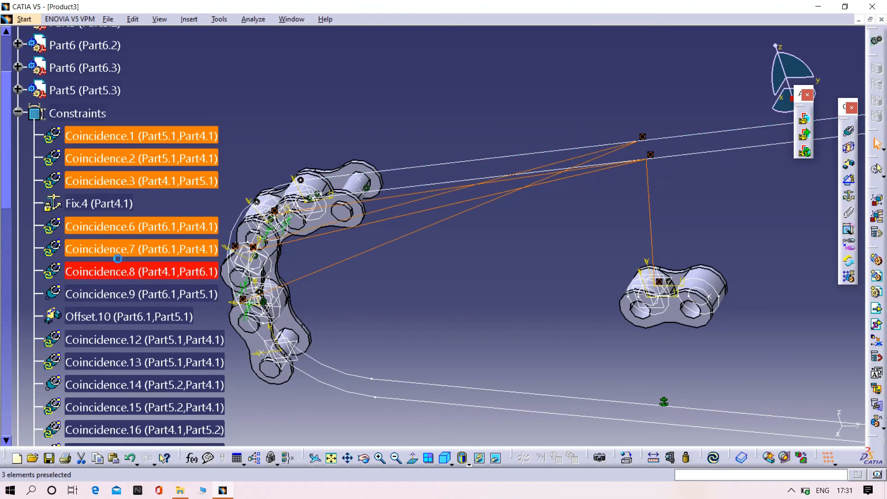
ctrl+scroll(104, 268, down, 1)
ctrl+click(80, 284)
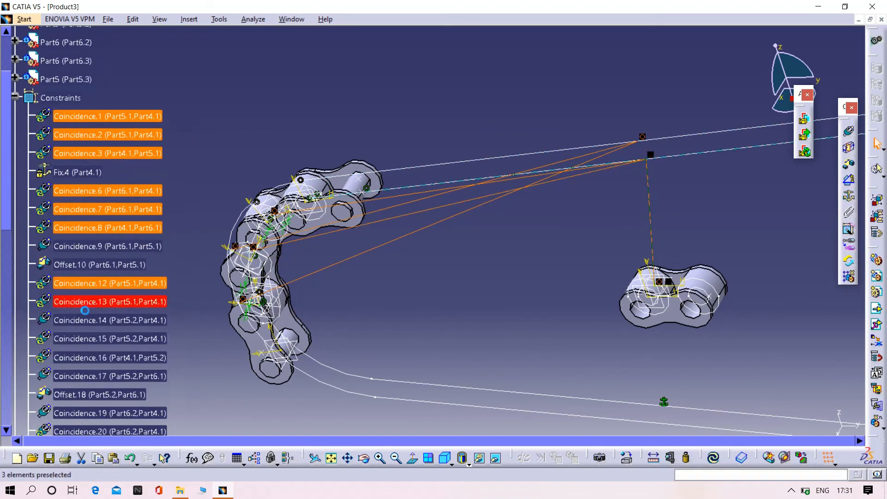
ctrl+click(85, 306)
ctrl+click(94, 339)
ctrl+click(95, 357)
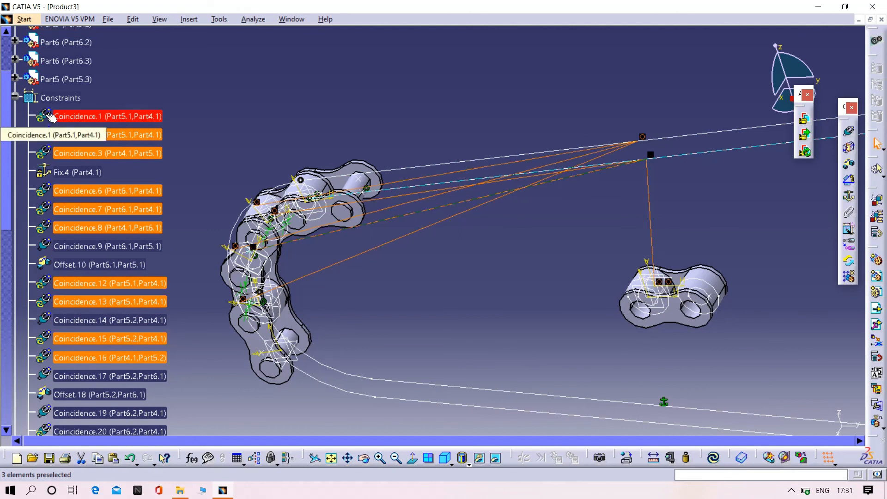
ctrl+scroll(74, 392, down, 1)
ctrl+click(83, 393)
ctrl+click(79, 414)
scroll(80, 406, down, 2)
ctrl+click(87, 347)
ctrl+click(86, 393)
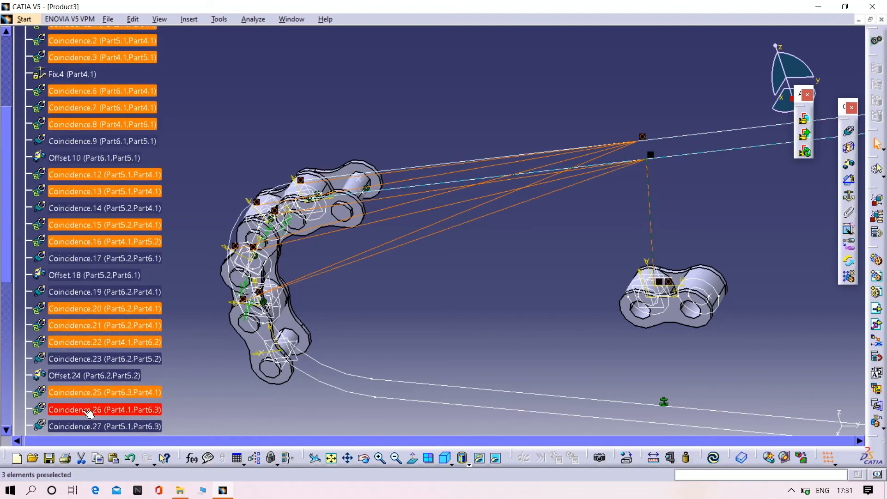
ctrl+click(87, 413)
scroll(87, 402, down, 3)
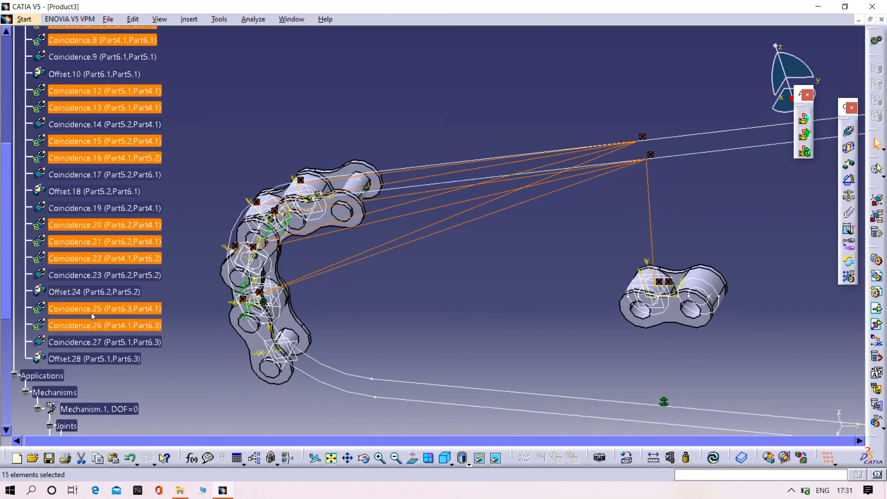
right_click(91, 312)
mouse_move(178, 296)
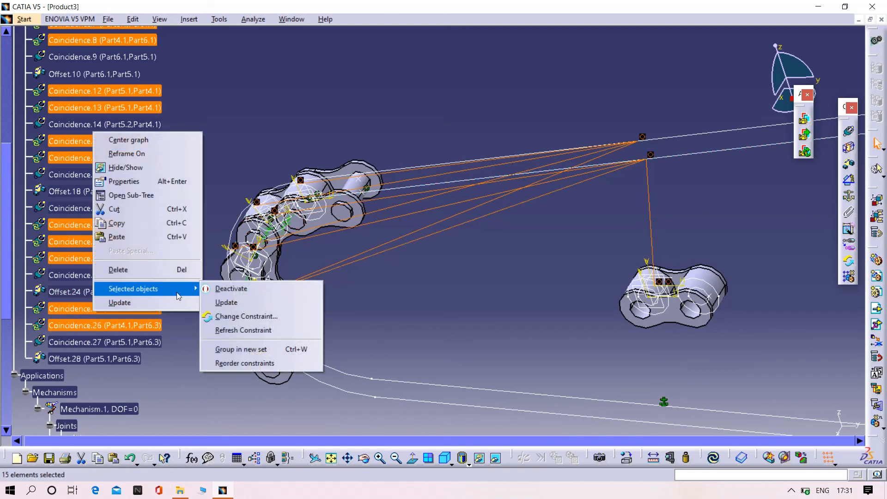
click(227, 302)
click(469, 293)
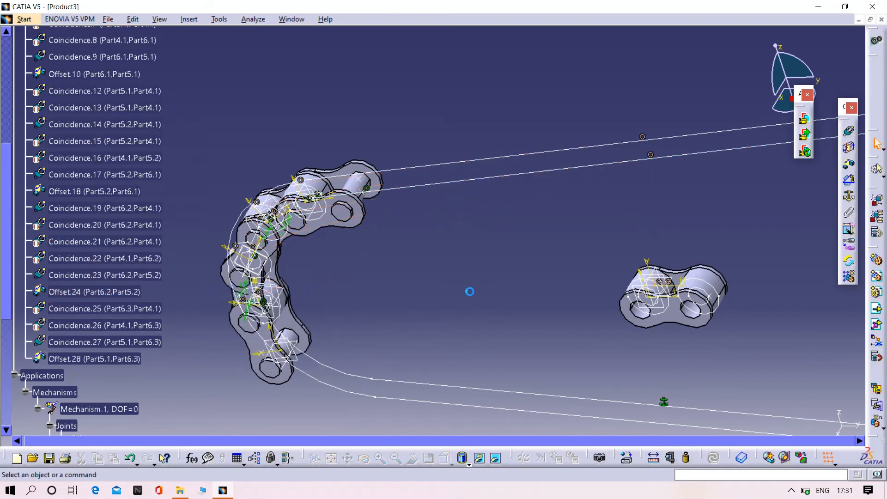
Step: Constrain a point of the detached link Part5.3 coincident with the inner path curve and update the assembly
middle_drag(475, 293, 507, 312)
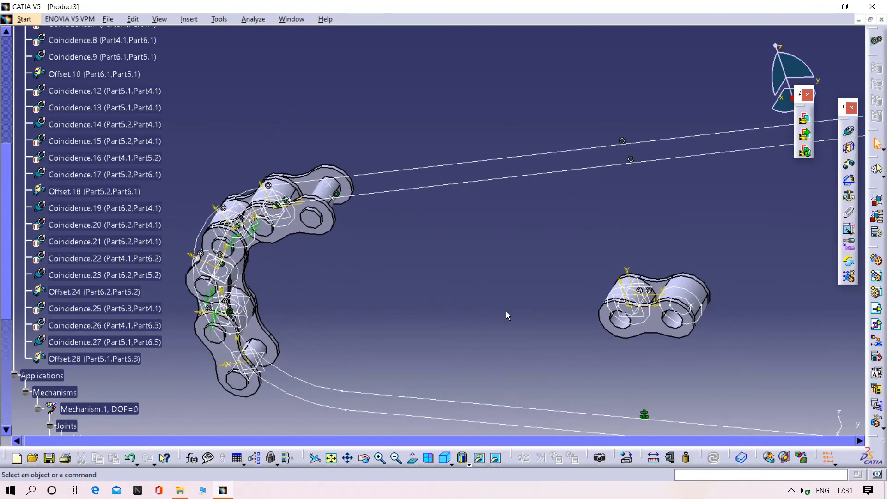
middle_drag(693, 372, 643, 242)
click(598, 398)
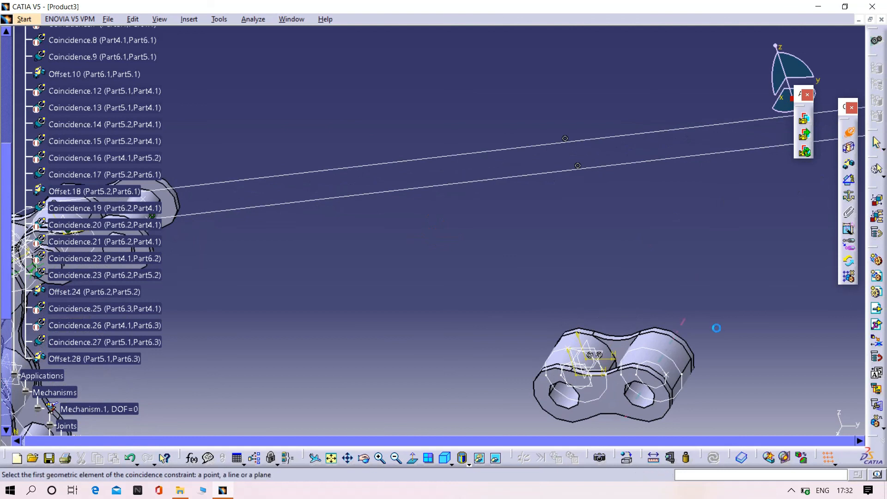
click(666, 376)
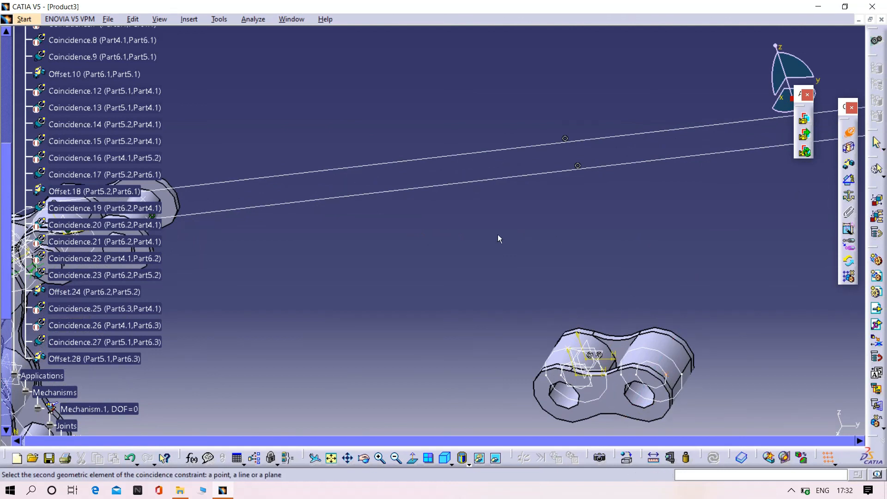
click(475, 185)
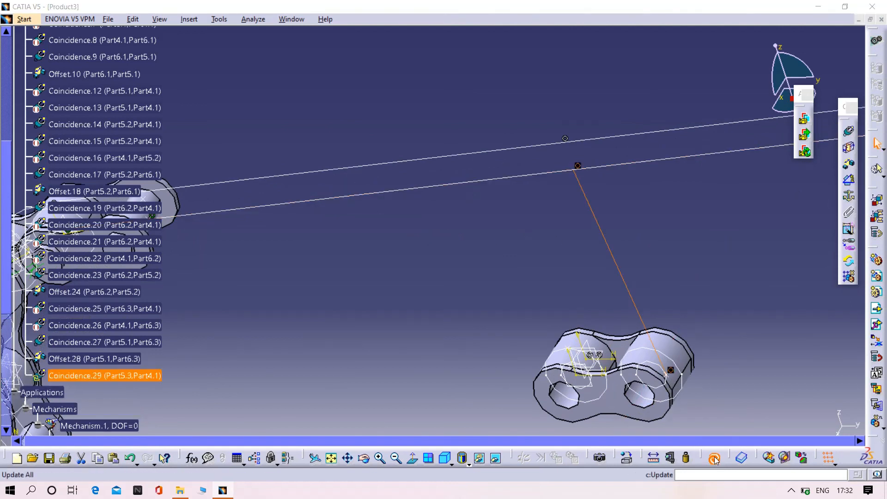
click(715, 459)
Step: Add a second coincidence constraint between the inner path curve and another point of Part5.3, and update the assembly
middle_drag(251, 311, 475, 345)
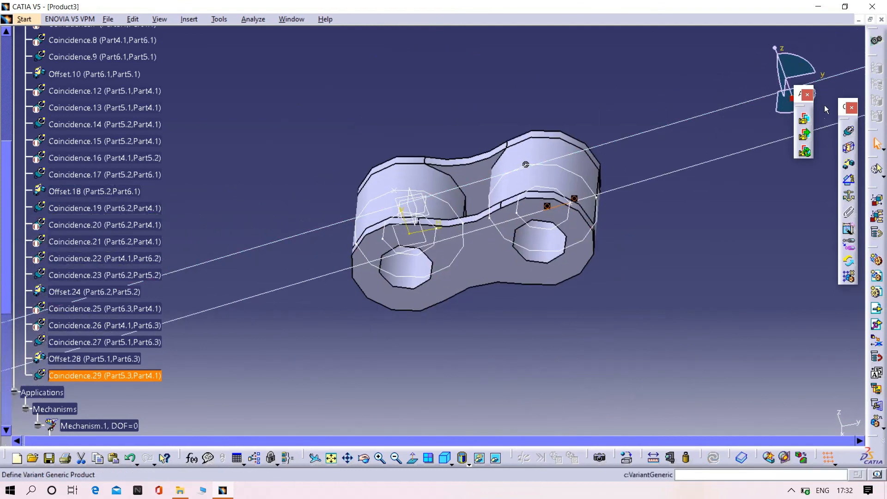
click(849, 131)
click(483, 232)
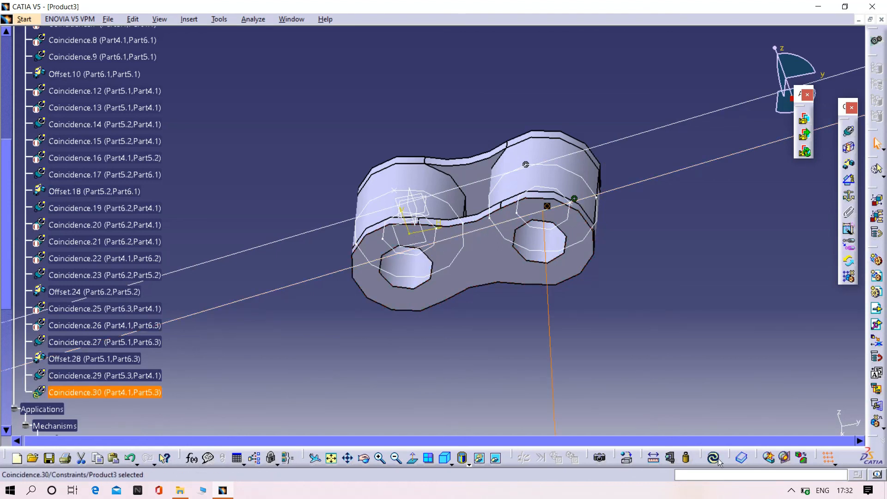
click(714, 458)
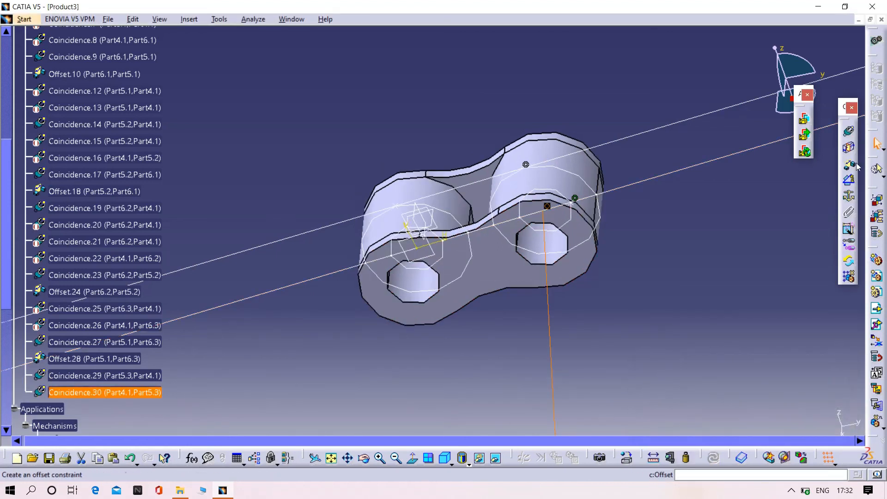
Step: Constrain a point of Part5.3 coincident with the outer path curve
click(850, 133)
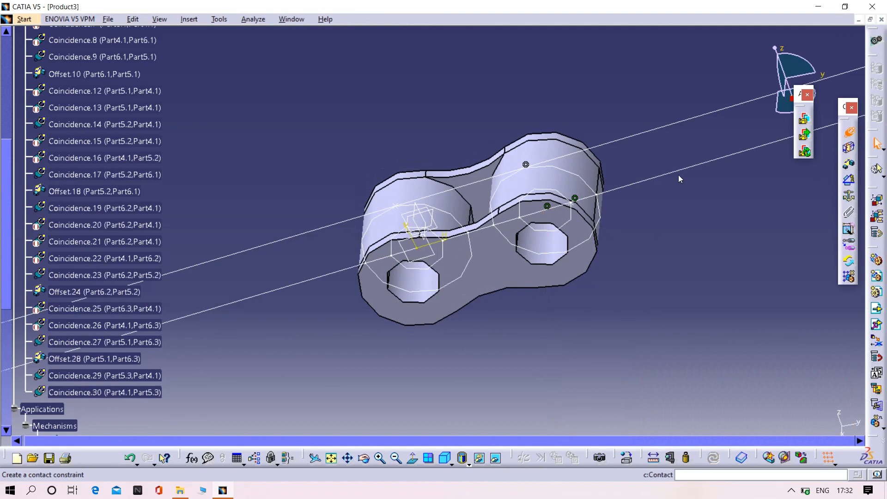
click(464, 186)
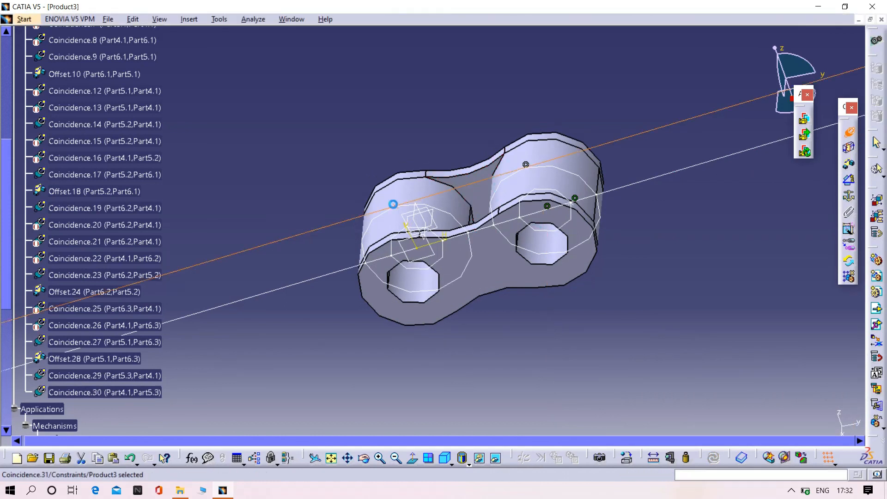
middle_drag(464, 329, 480, 407)
middle_drag(315, 330, 619, 277)
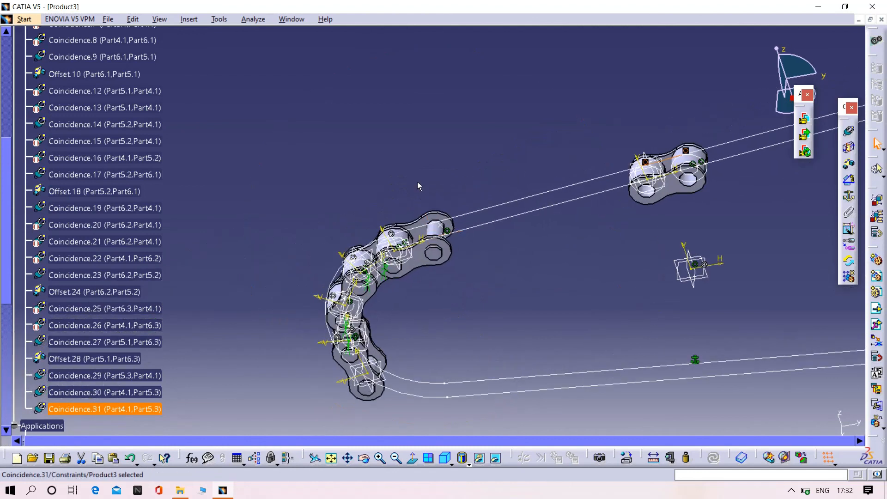
Step: Switch Product3 to the DMU Kinematics workbench
click(25, 21)
mouse_move(38, 118)
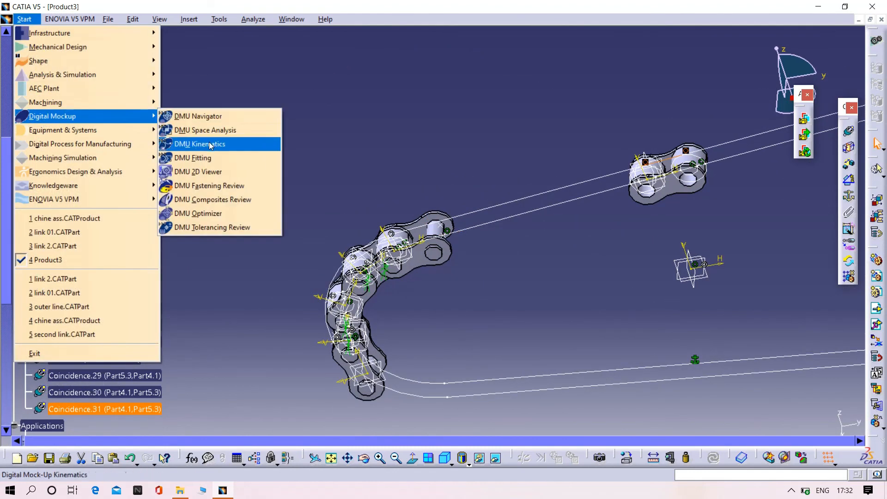
click(209, 143)
Step: Create a revolute joint in Mechanism.1 between Part5.3 and the chain's end link Part6.2, using their hole axes and side faces with a 2 mm offset
middle_drag(603, 261, 480, 246)
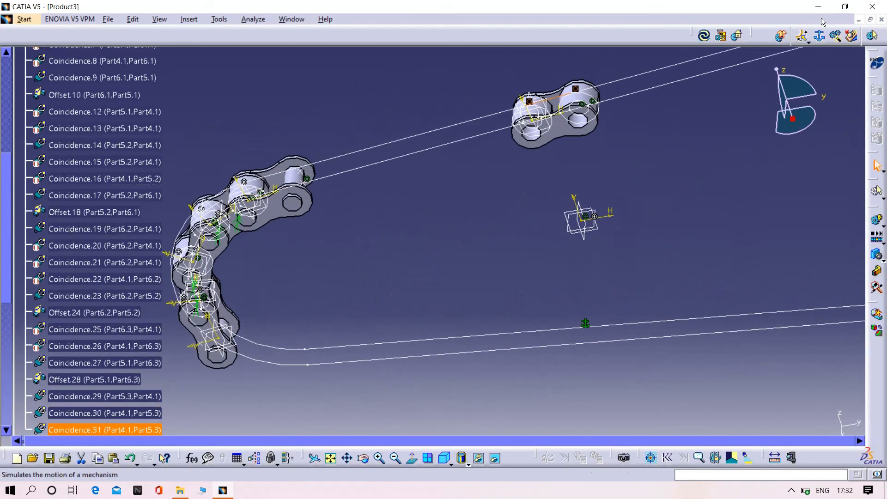
click(807, 39)
click(820, 54)
middle_drag(520, 188, 461, 490)
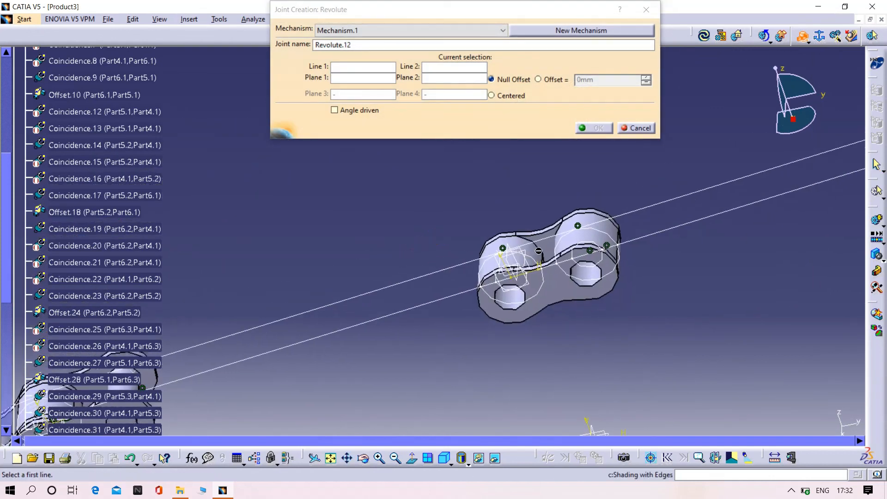
middle_drag(491, 240, 643, 143)
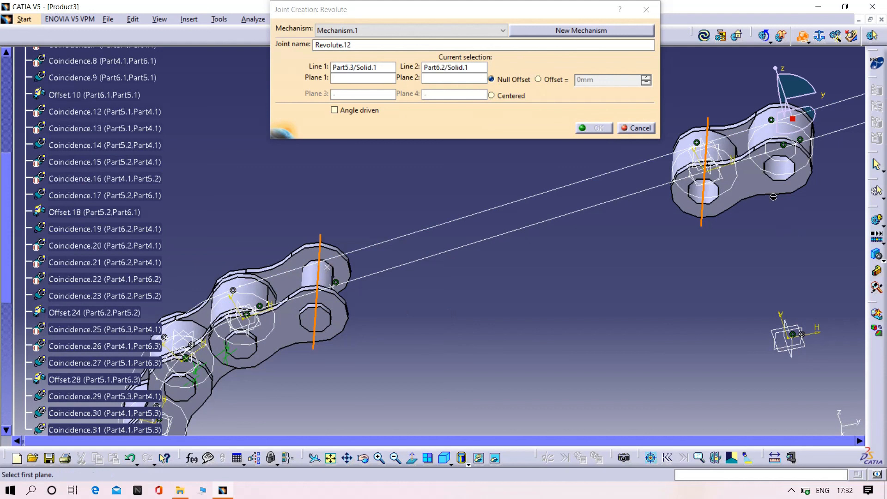
click(773, 196)
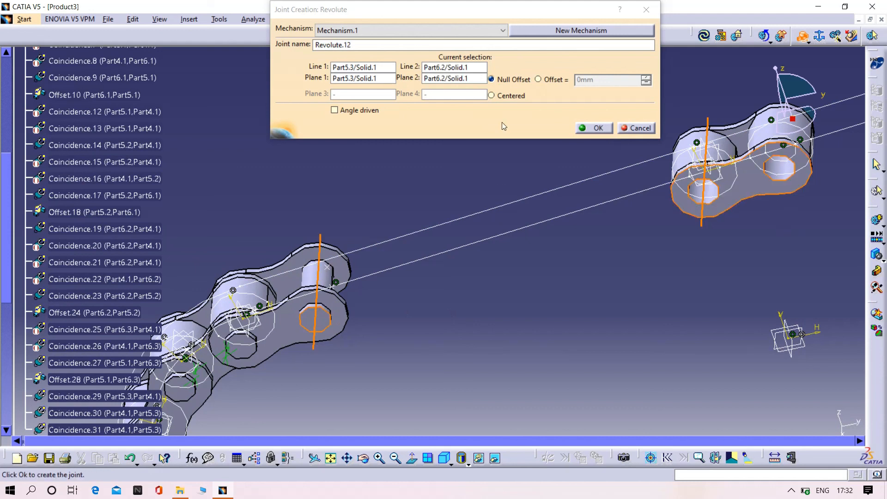
click(540, 79)
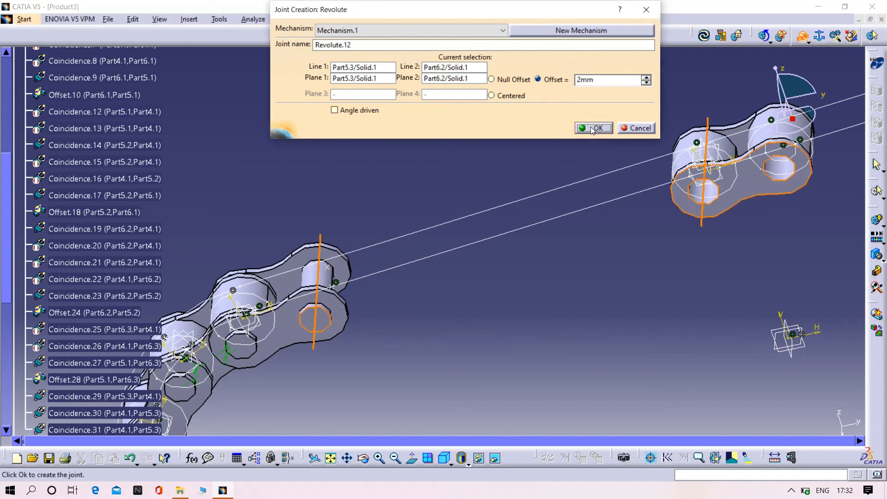
click(592, 129)
Step: Return to the Assembly Design workbench and update the assembly to bring Part5.3 onto the end of the chain
middle_drag(535, 396, 506, 277)
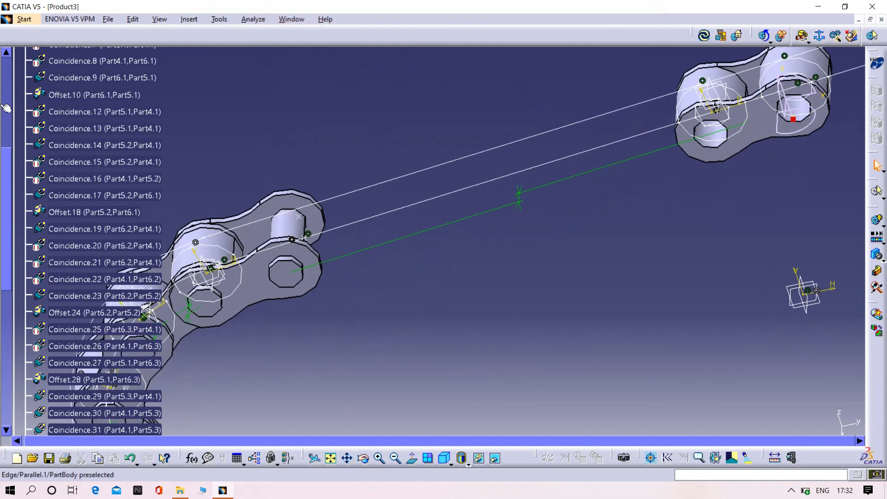
click(16, 20)
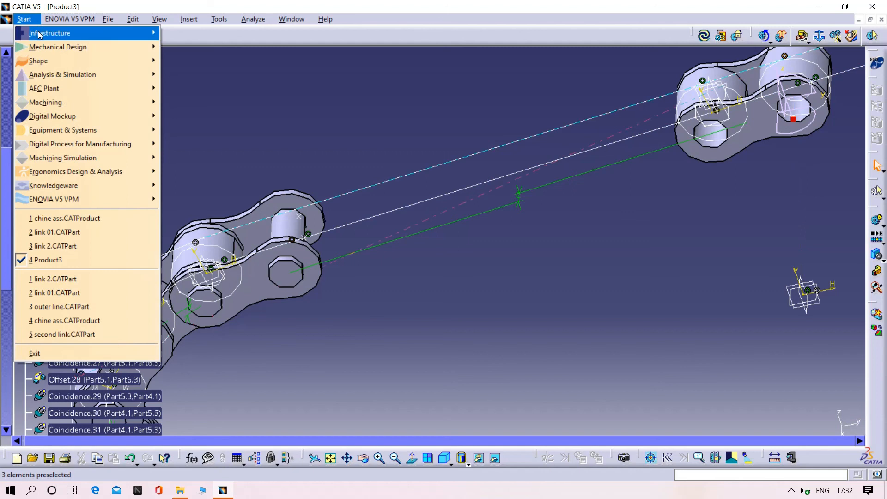
mouse_move(40, 34)
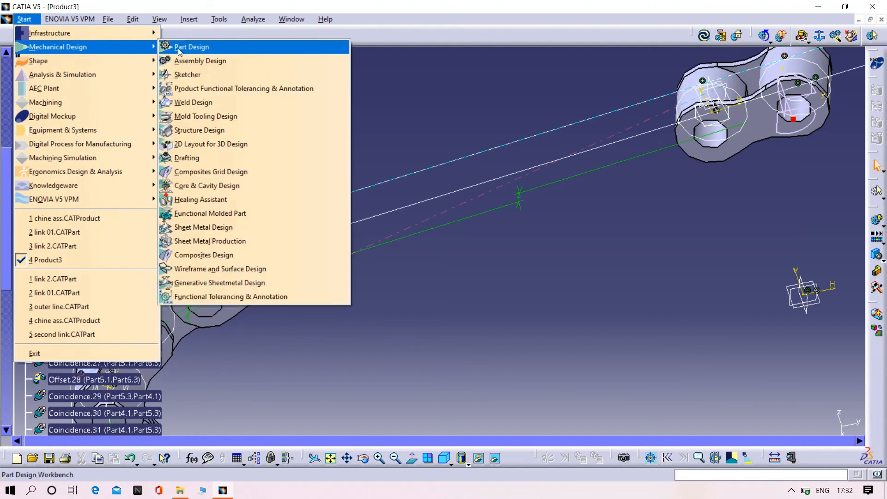
click(181, 61)
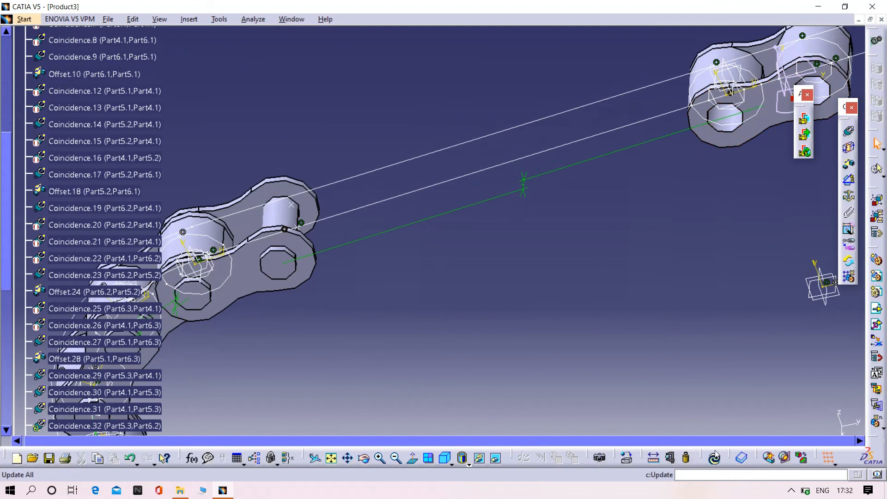
click(714, 459)
Step: Switch the updated chain assembly back to the DMU Kinematics workbench
middle_drag(304, 286, 433, 266)
click(33, 21)
mouse_move(99, 117)
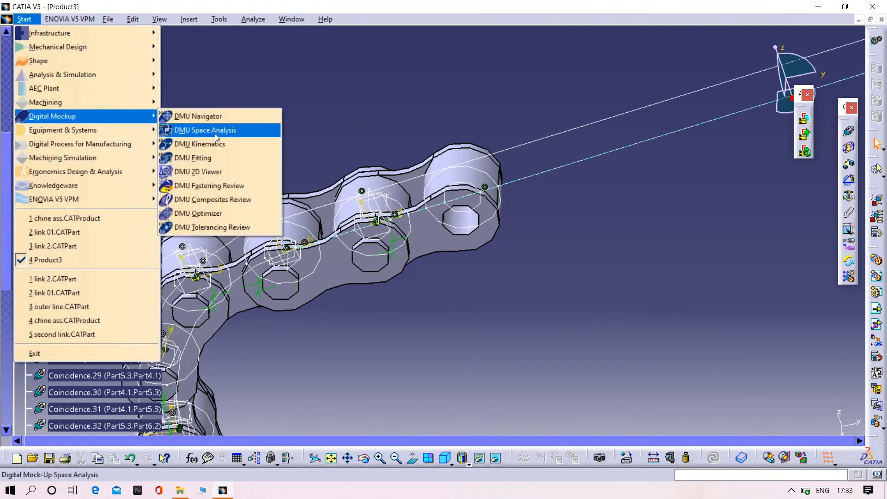
click(199, 144)
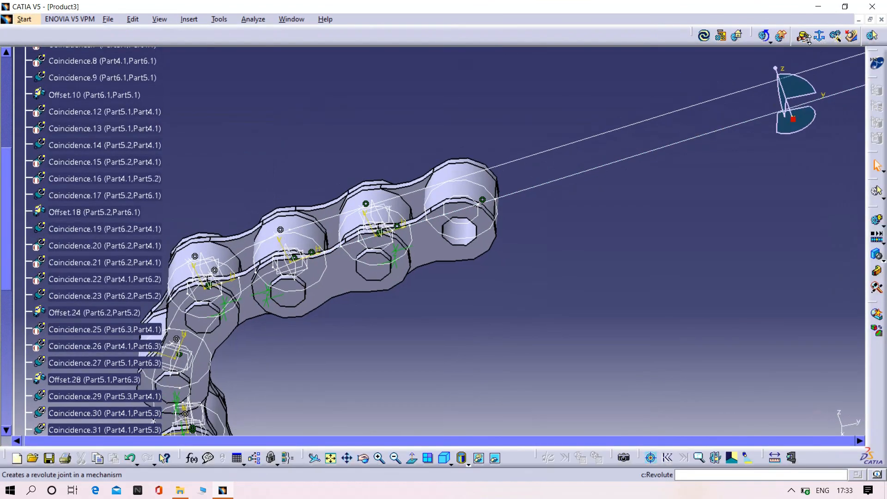
Step: Create a point curve joint between the inner path curve of Part4.1 and the sketch point on Part5.3's free end, and dismiss the information message
click(811, 40)
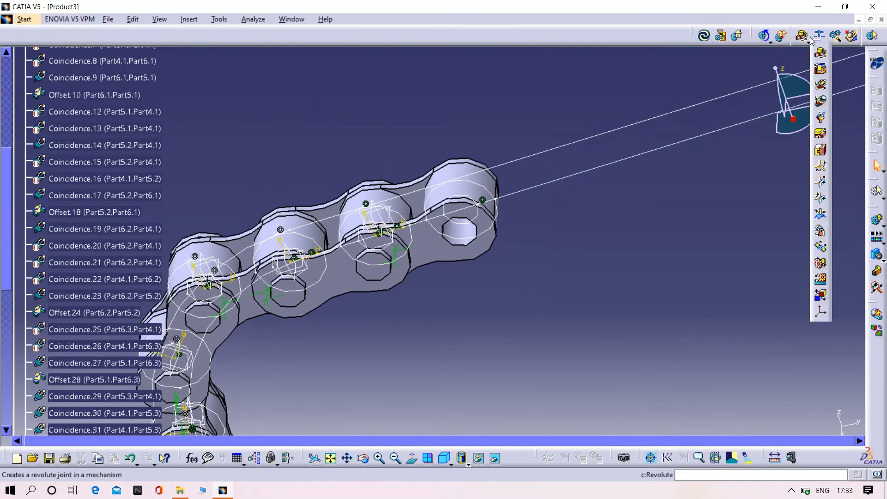
click(820, 168)
click(519, 192)
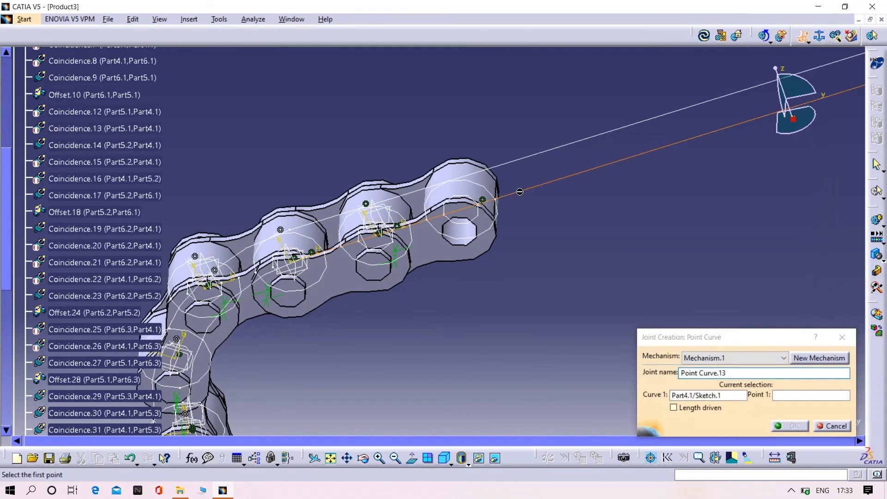
scroll(520, 192, down, 1)
middle_drag(529, 207, 523, 166)
click(522, 170)
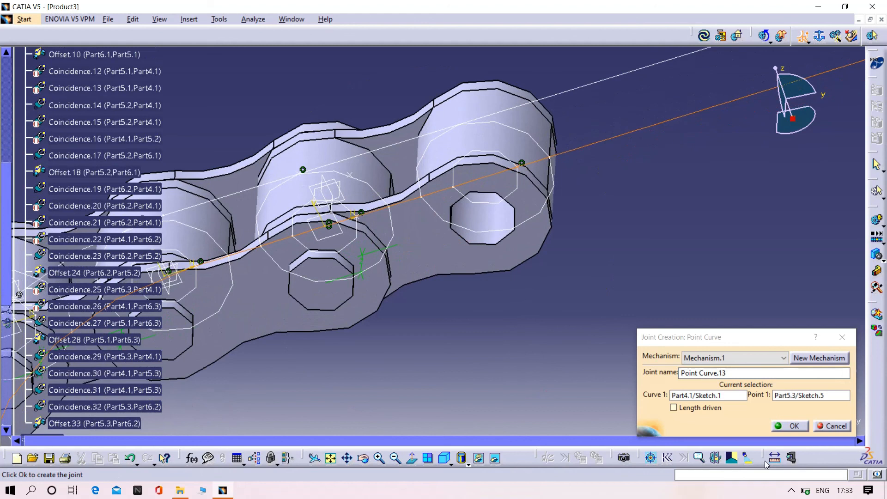
click(794, 426)
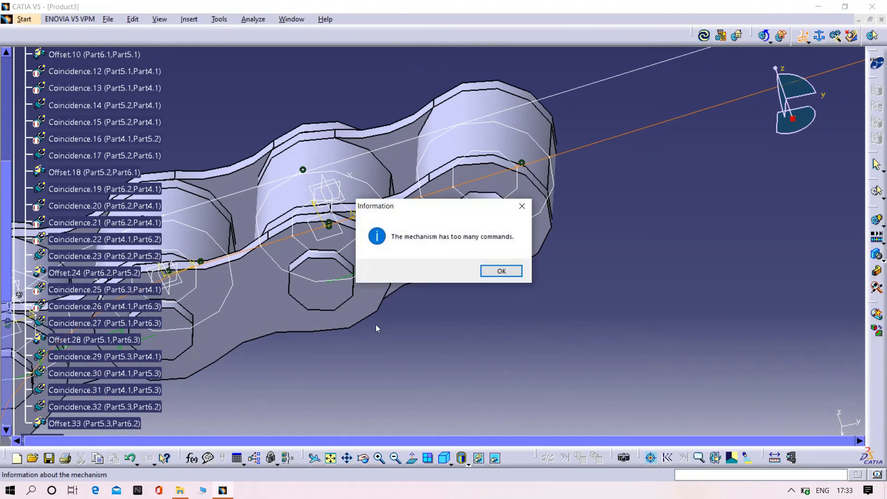
click(503, 274)
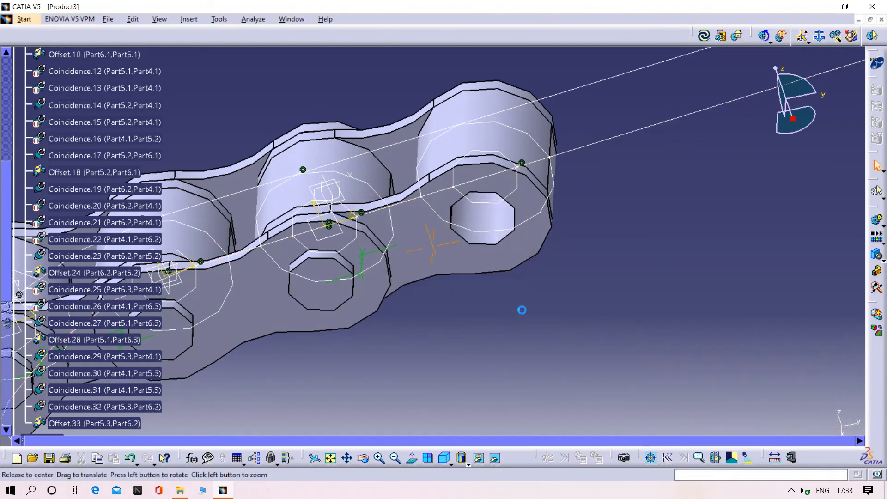
scroll(522, 310, up, 1)
middle_drag(522, 310, 541, 437)
middle_drag(462, 372, 430, 319)
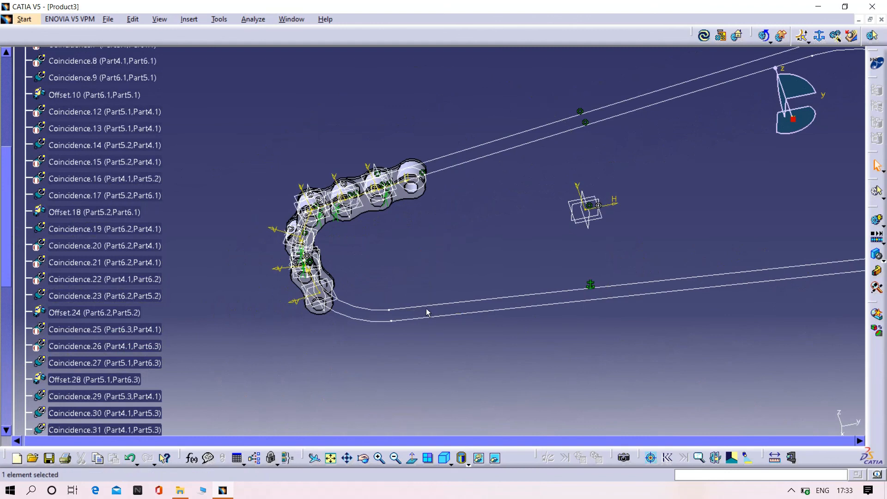
middle_drag(430, 259, 418, 204)
middle_drag(402, 242, 204, 261)
middle_drag(463, 228, 462, 303)
mouse_move(401, 291)
middle_down()
mouse_move(361, 289)
mouse_move(349, 269)
mouse_move(353, 206)
middle_up()
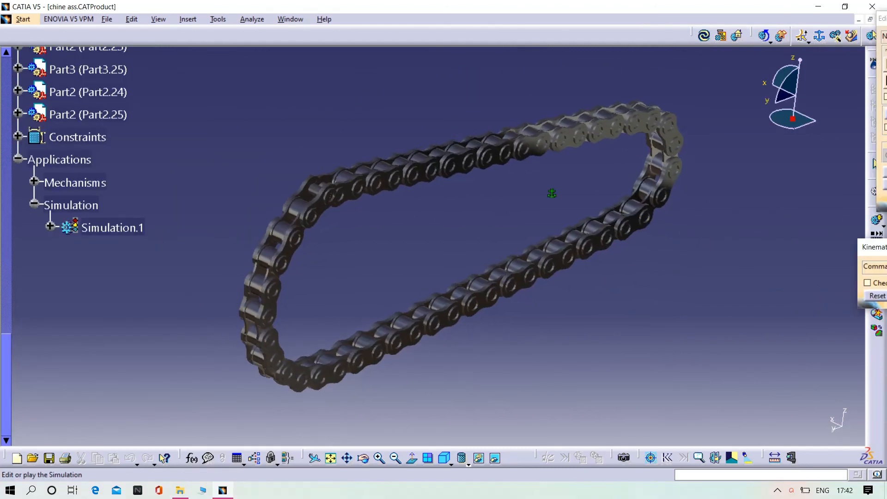